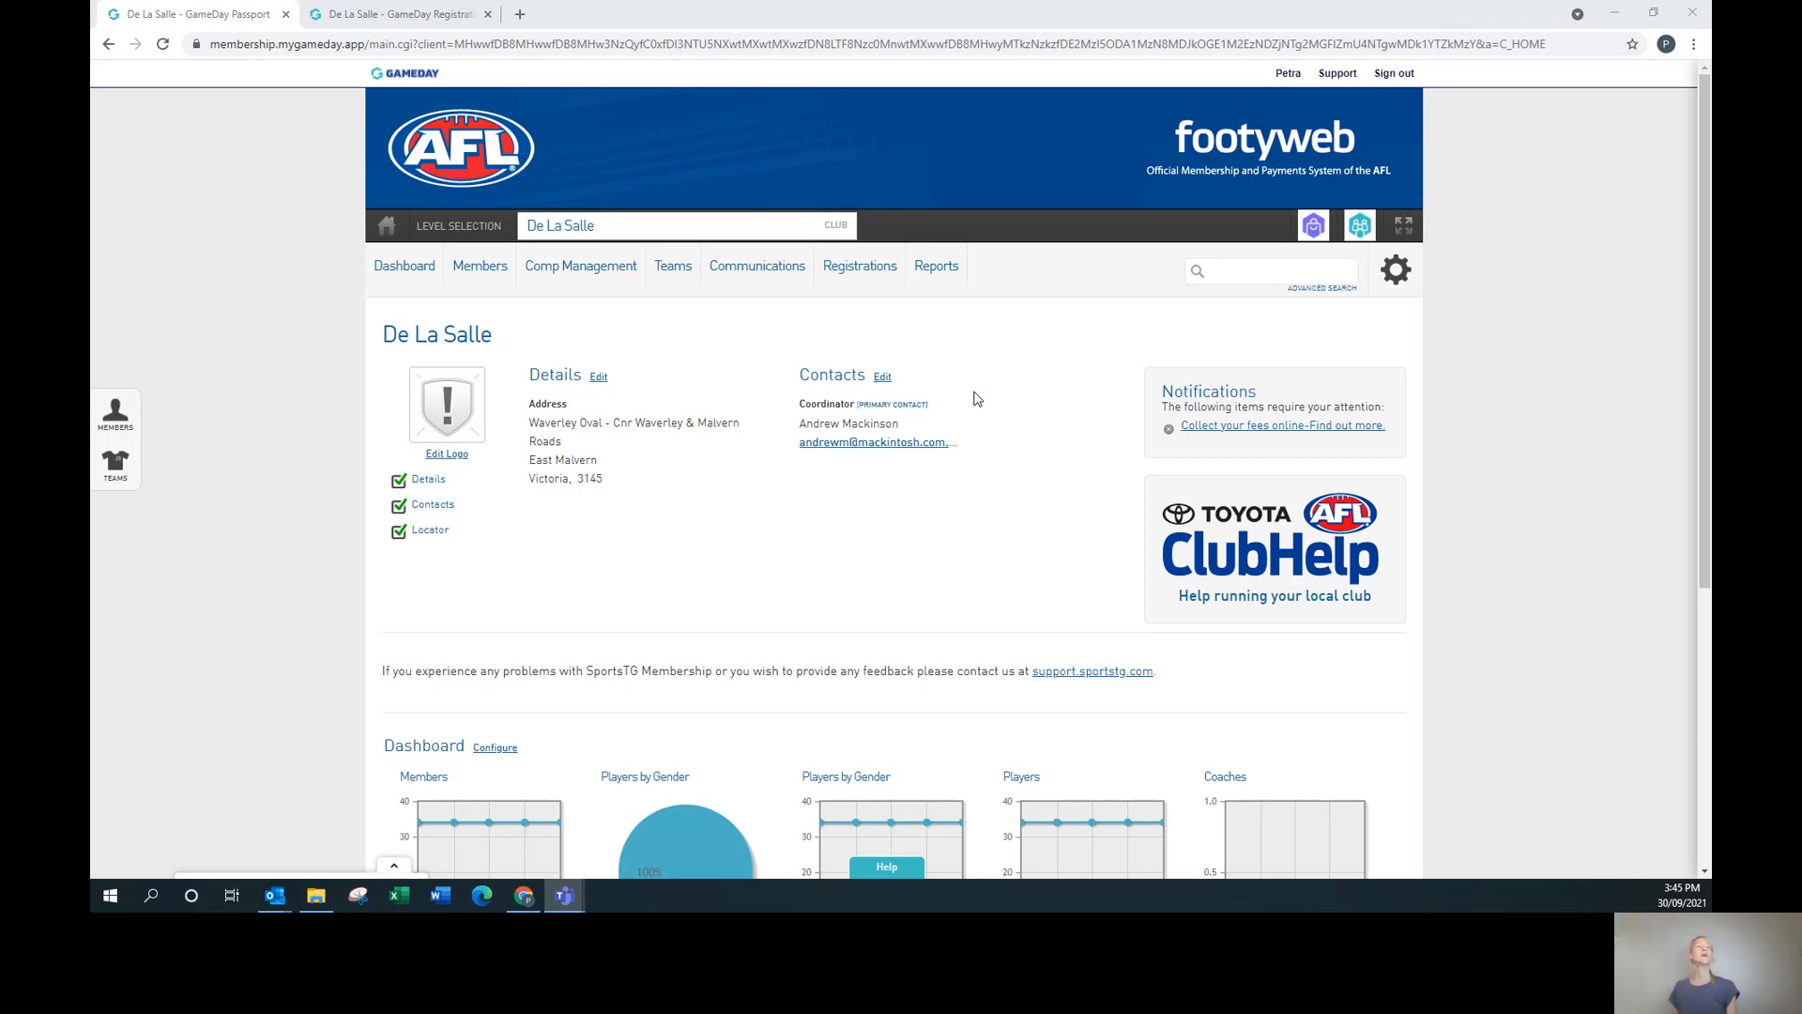
On the De La Salle dashboard, bring up the Registrations dropdown under Comp Management.
mouse_move(559, 275)
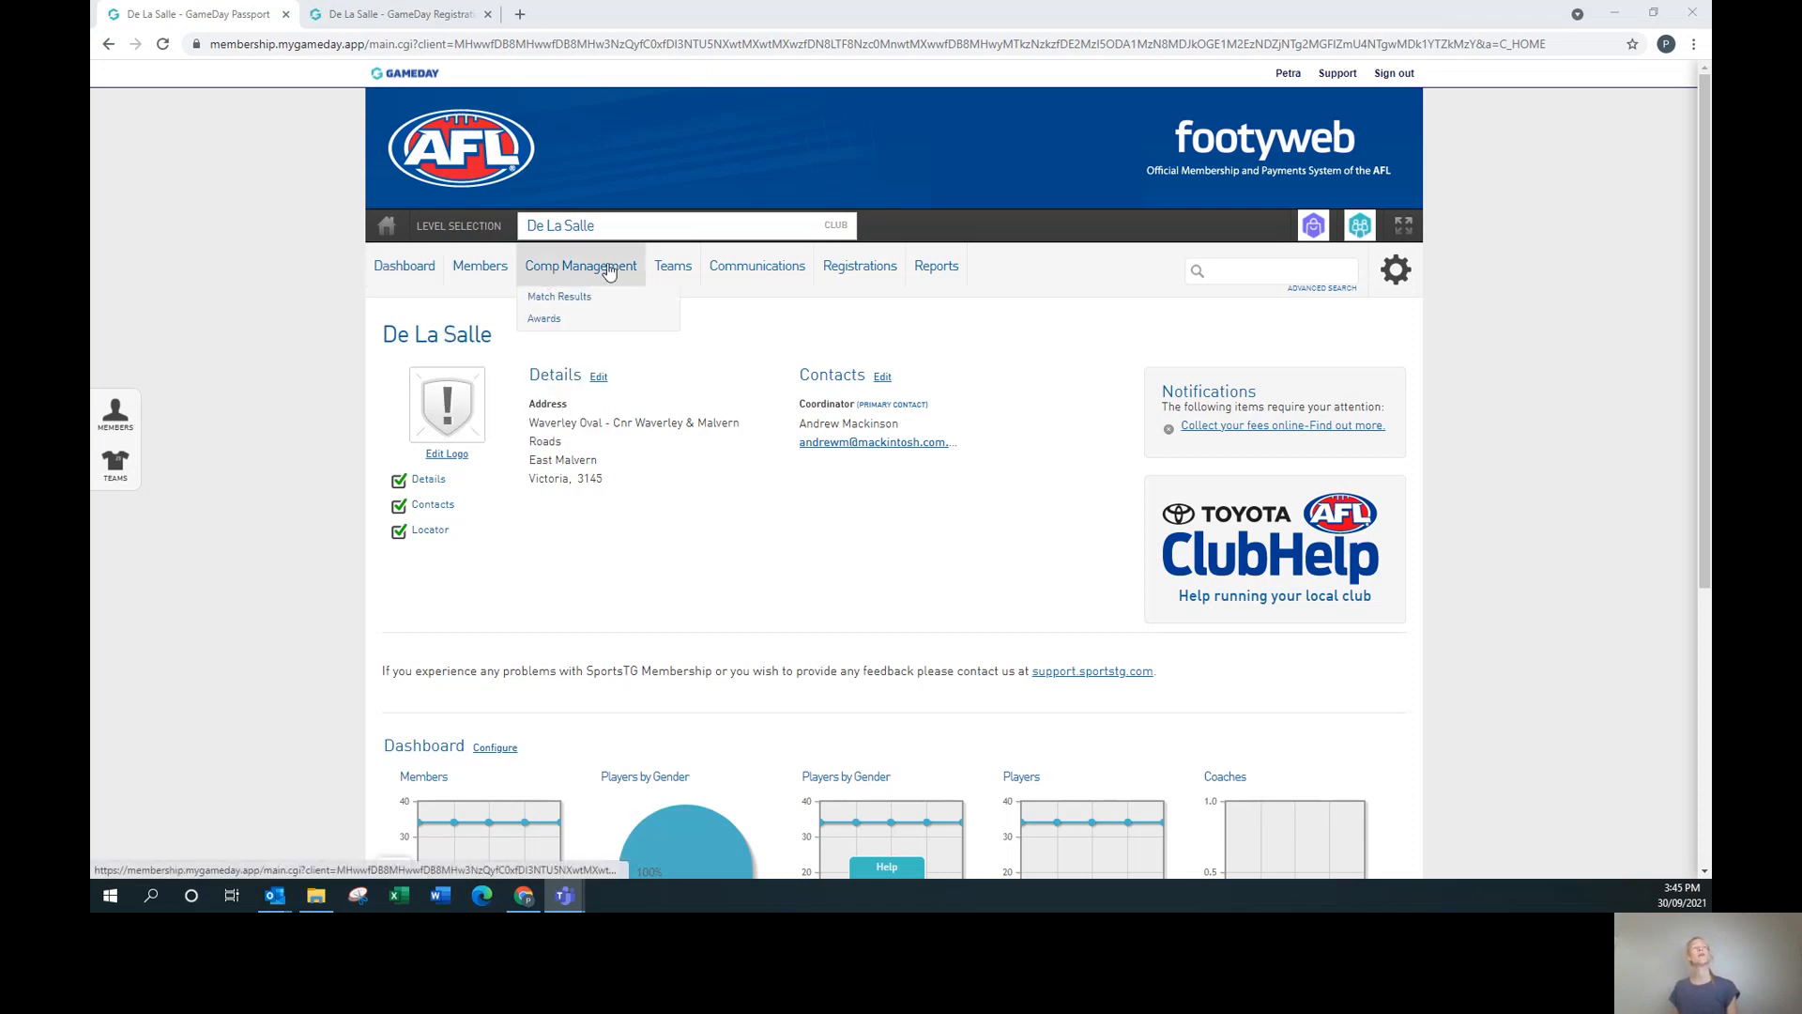
mouse_move(856, 269)
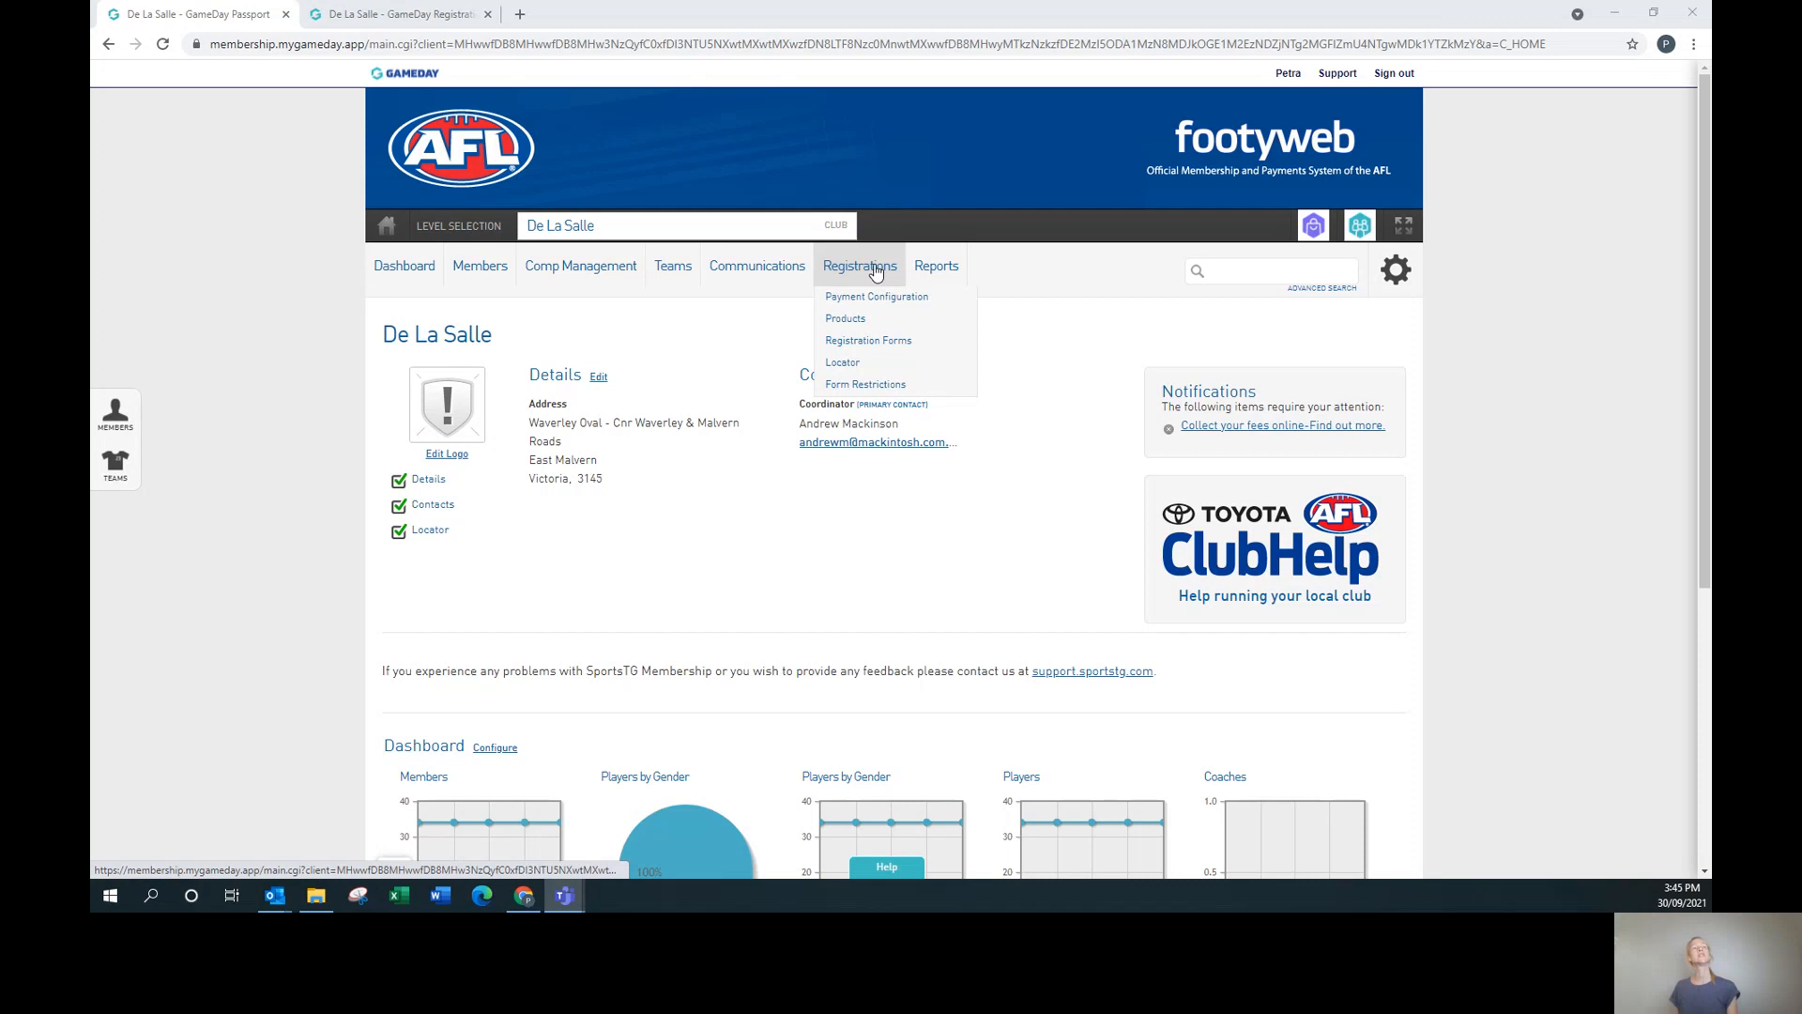
Go to Registrations > Products and open the rego 2021 product's Edit Products page.
left_click(871, 324)
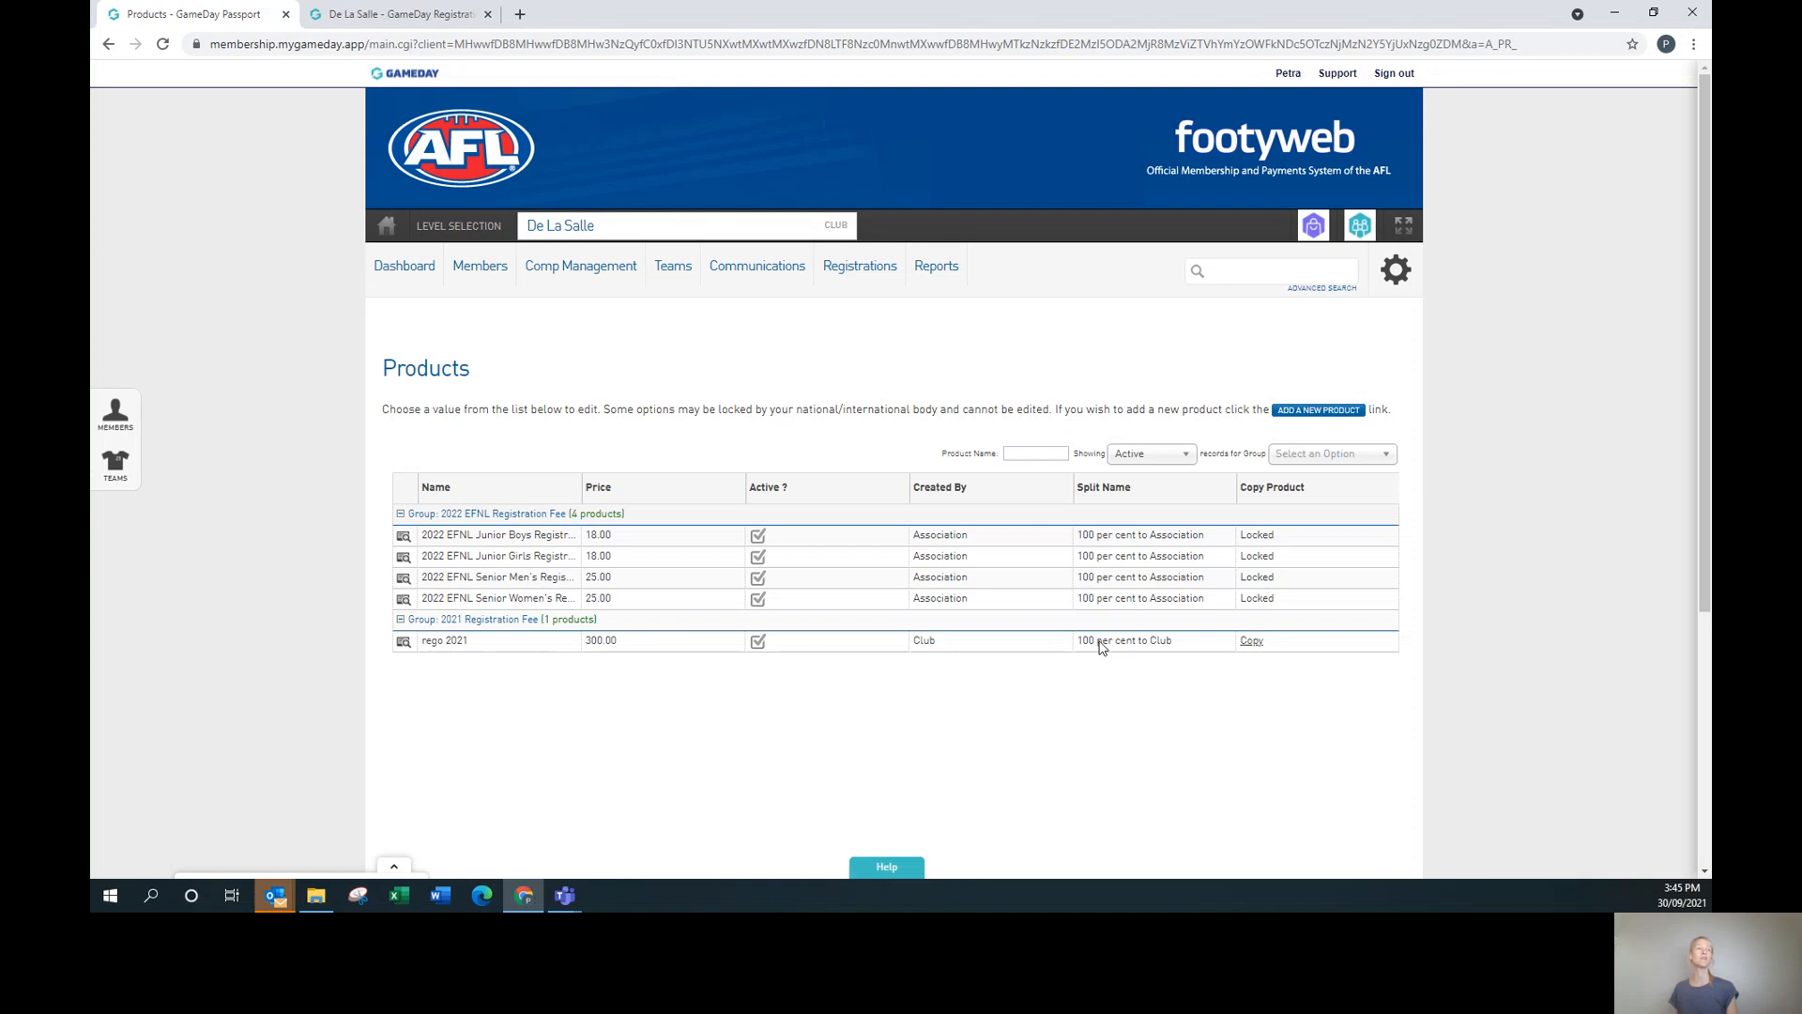
left_click(404, 646)
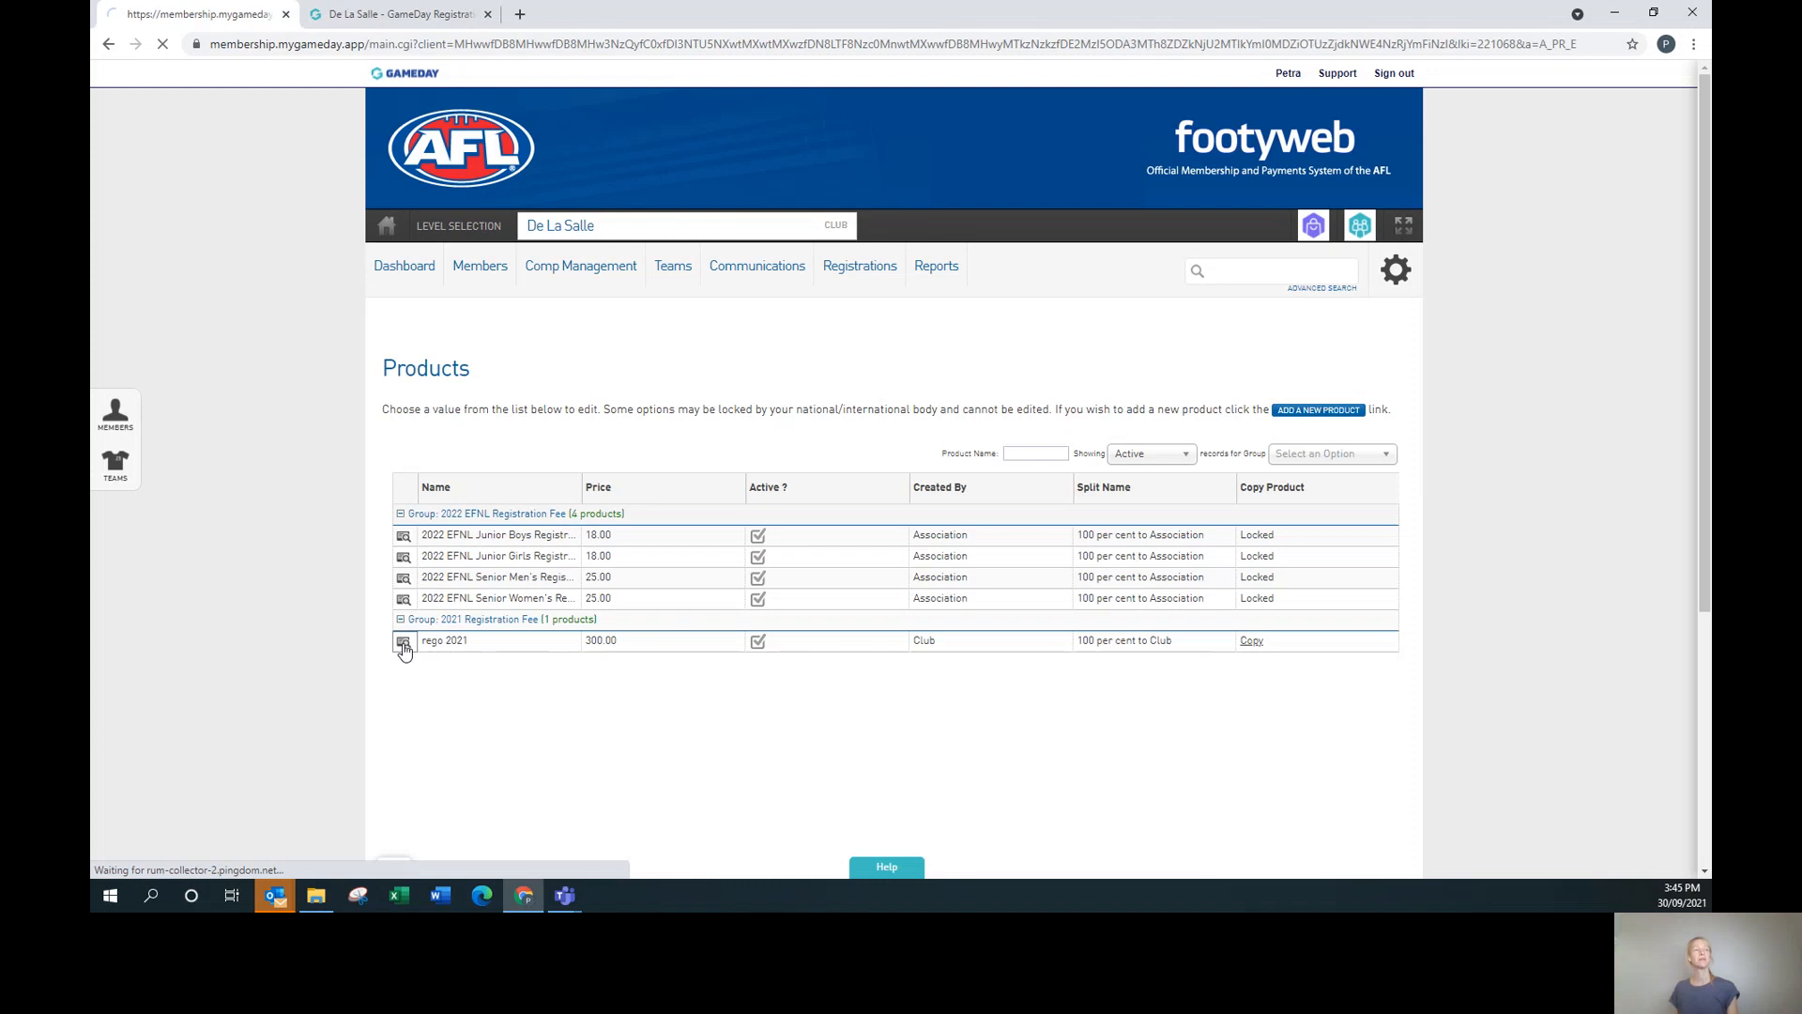
scroll(1102, 663, "down", 3)
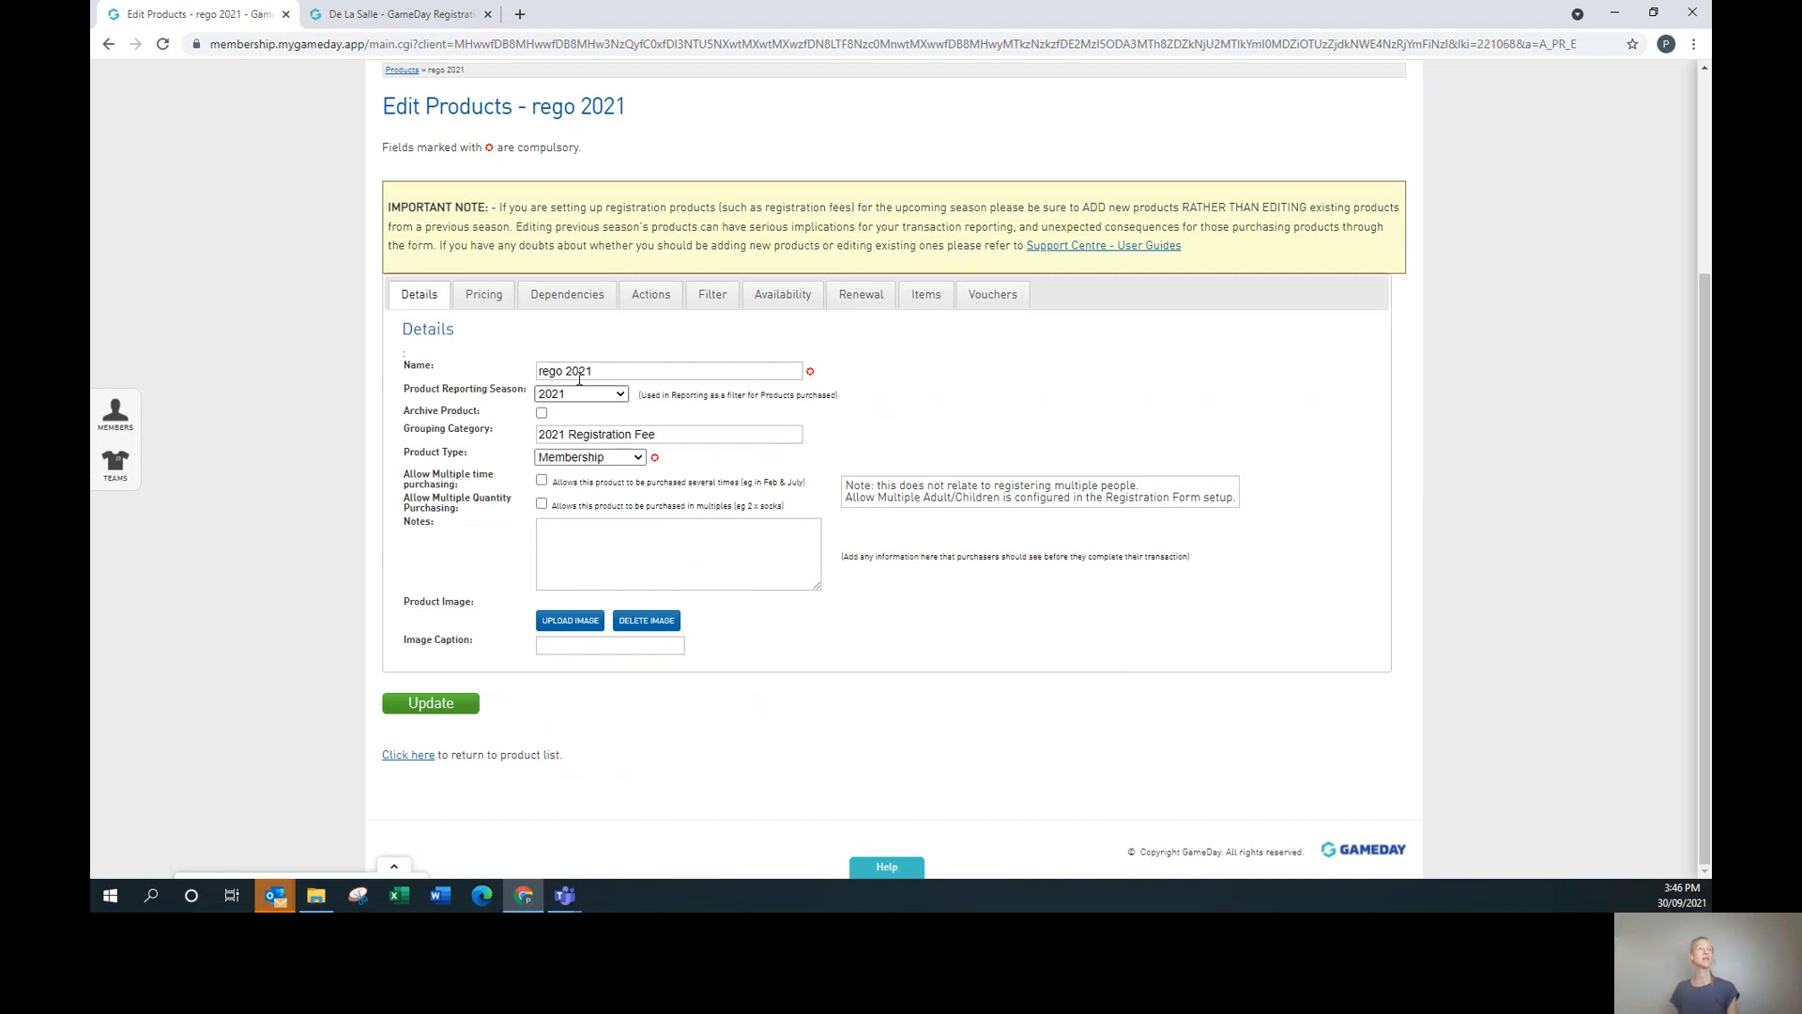
Edit the product Name field, leaving it as 'rego 2021'.
left_click(633, 370)
key("BackSpace")
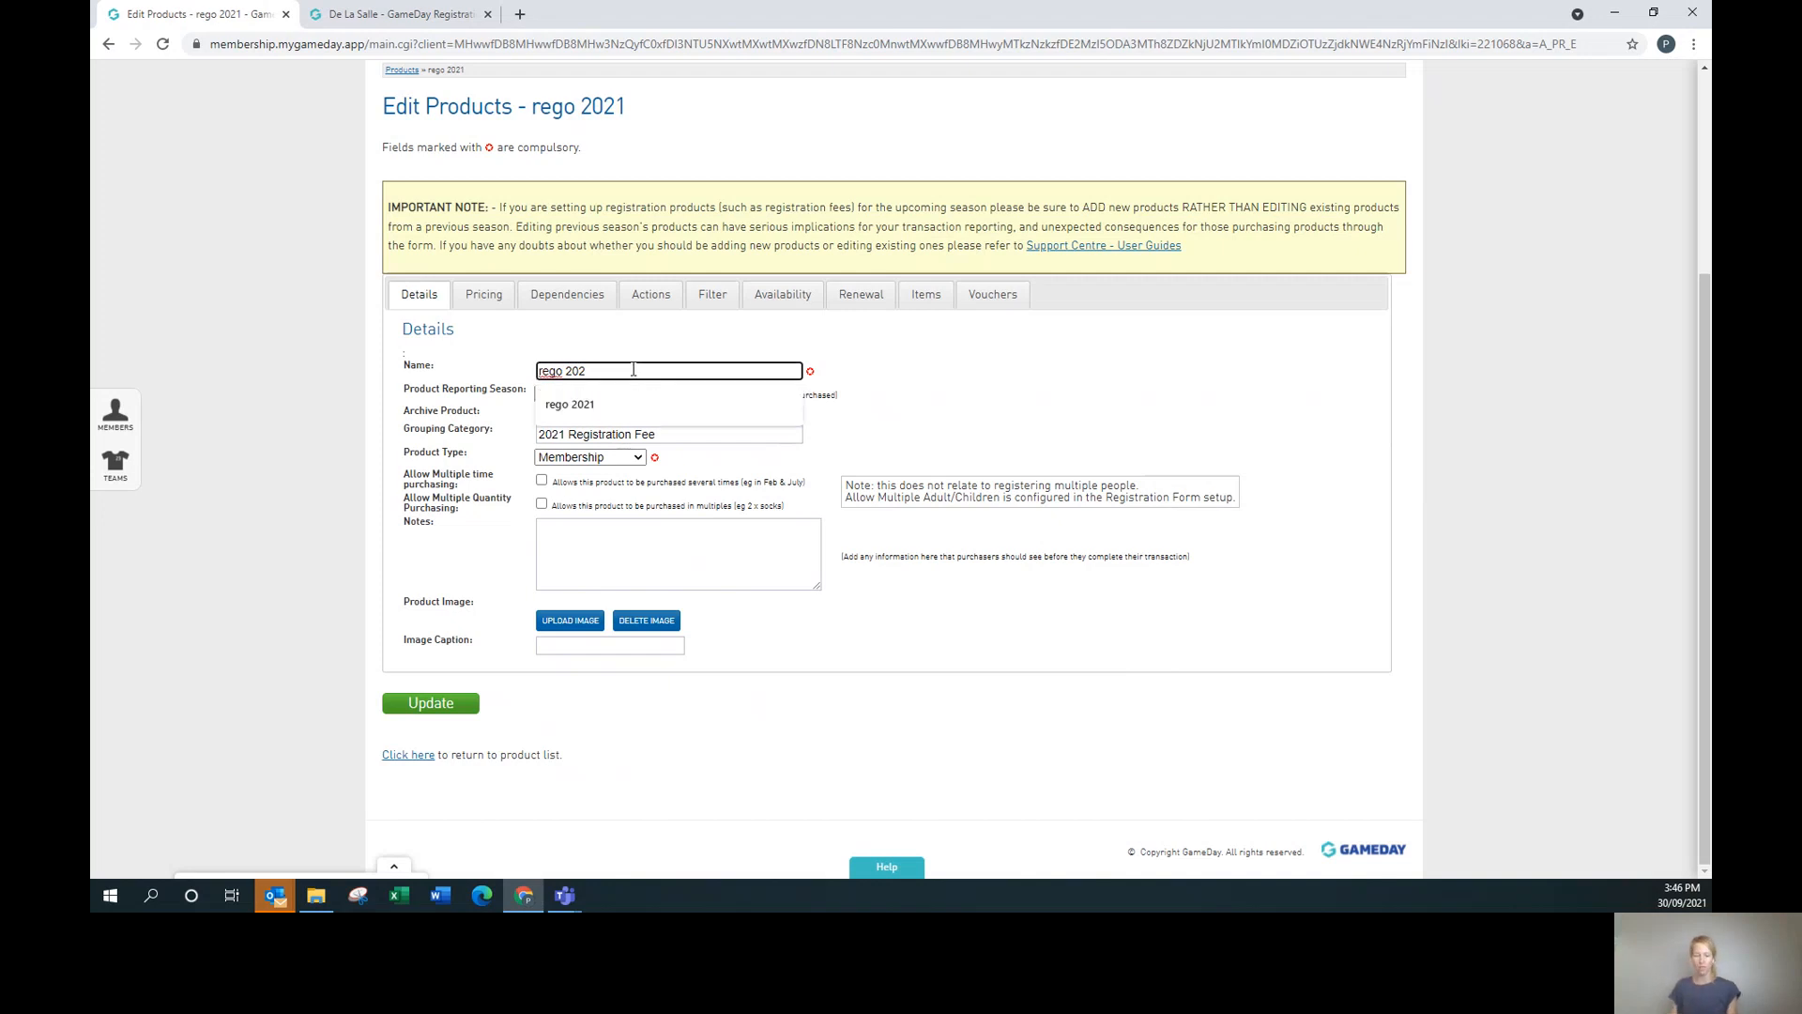
type("2")
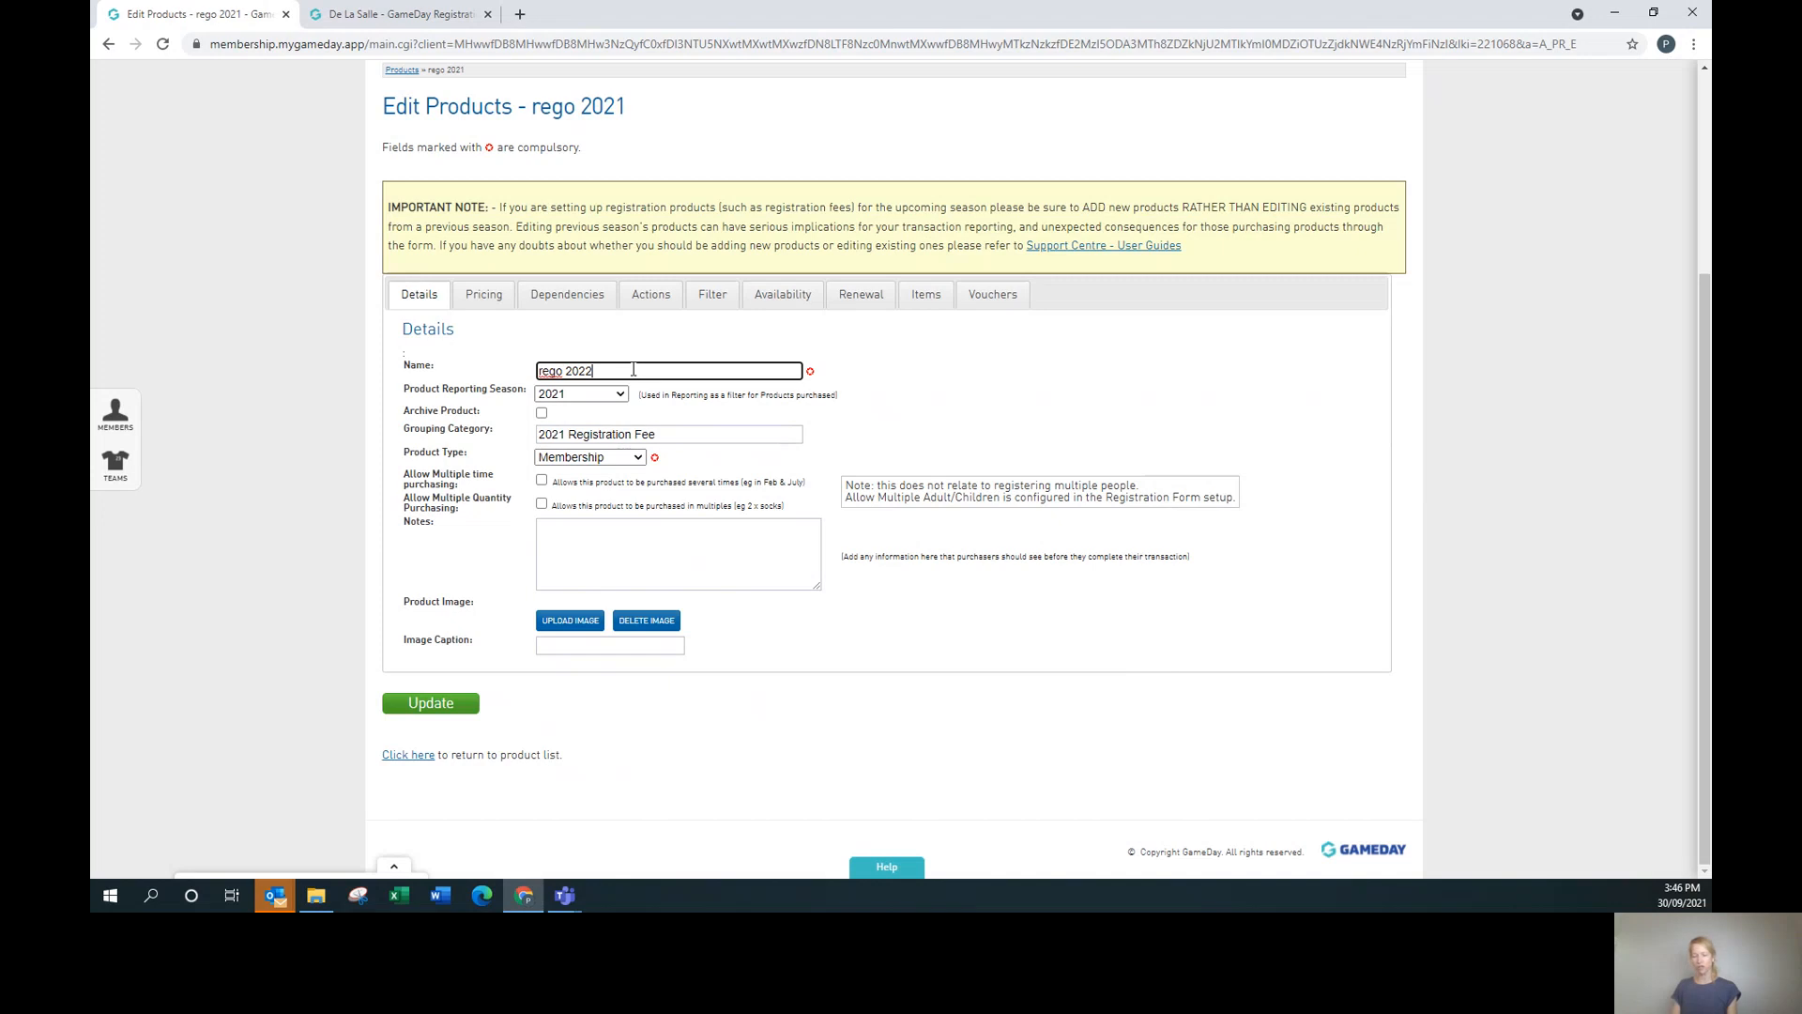
key("BackSpace")
type("1")
Tick Archive Product and update the rego 2021 product.
scroll(1070, 573, "up", 2)
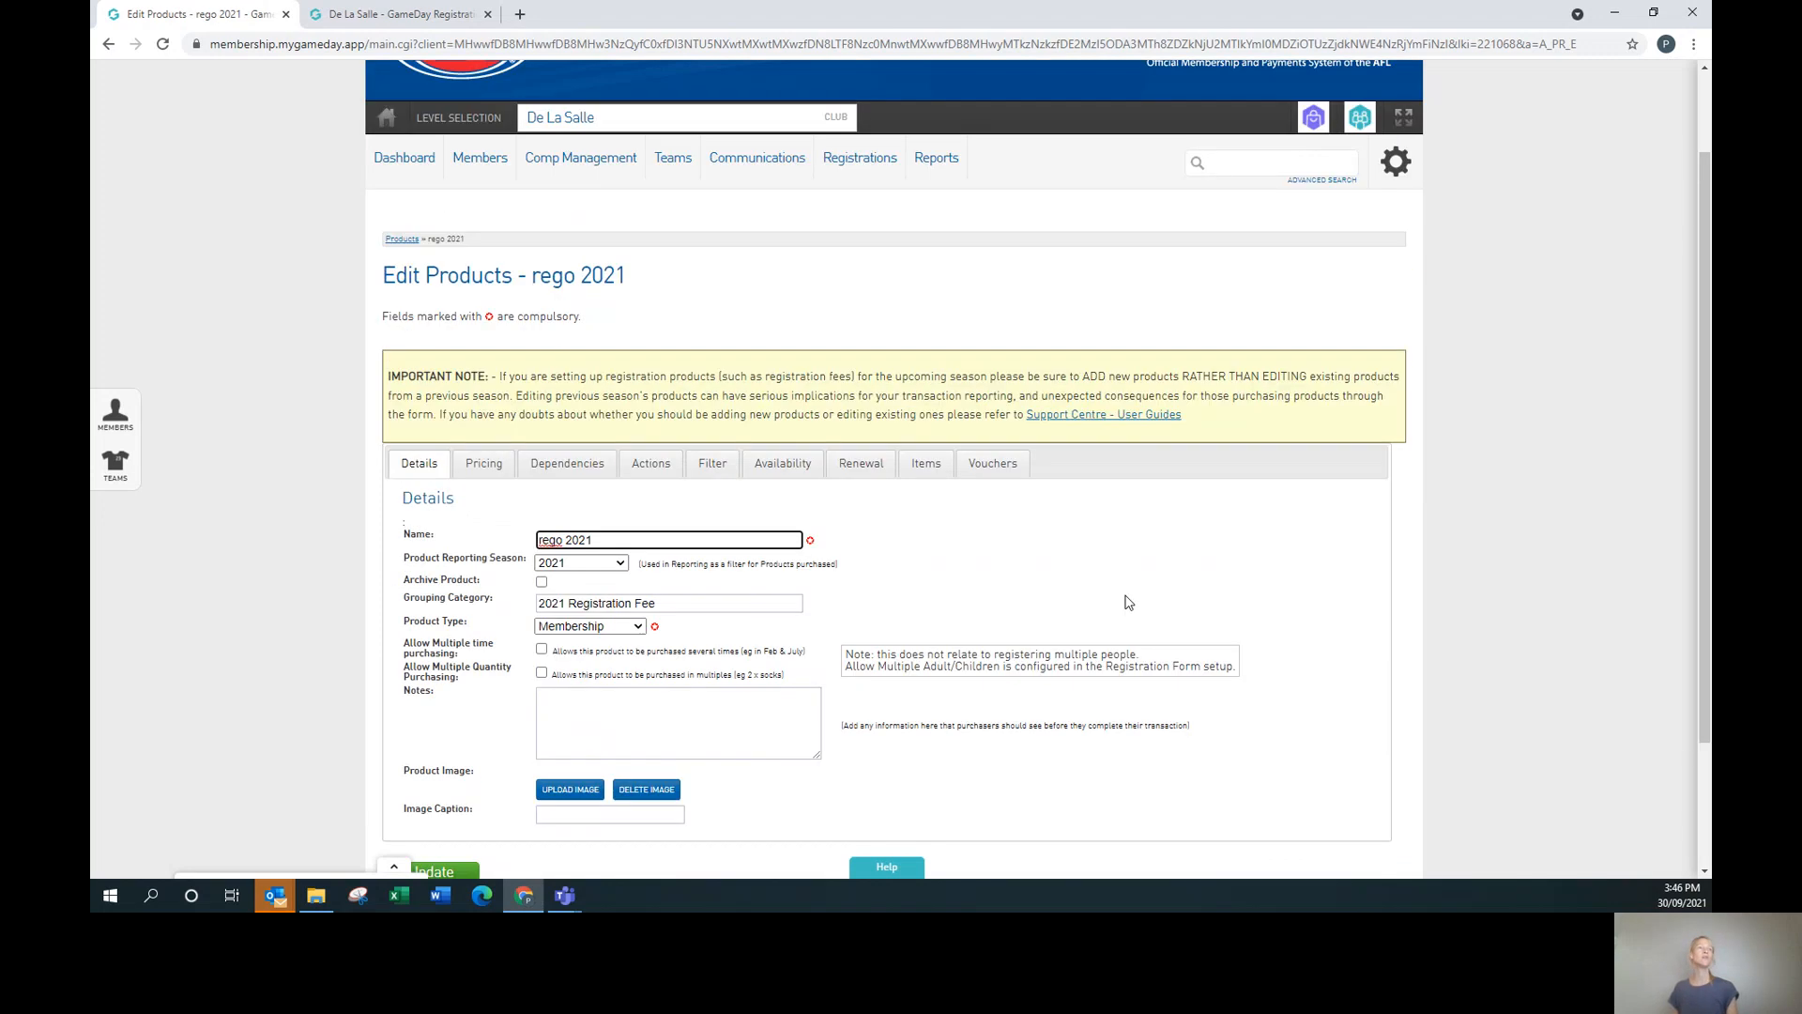
scroll(1126, 604, "down", 2)
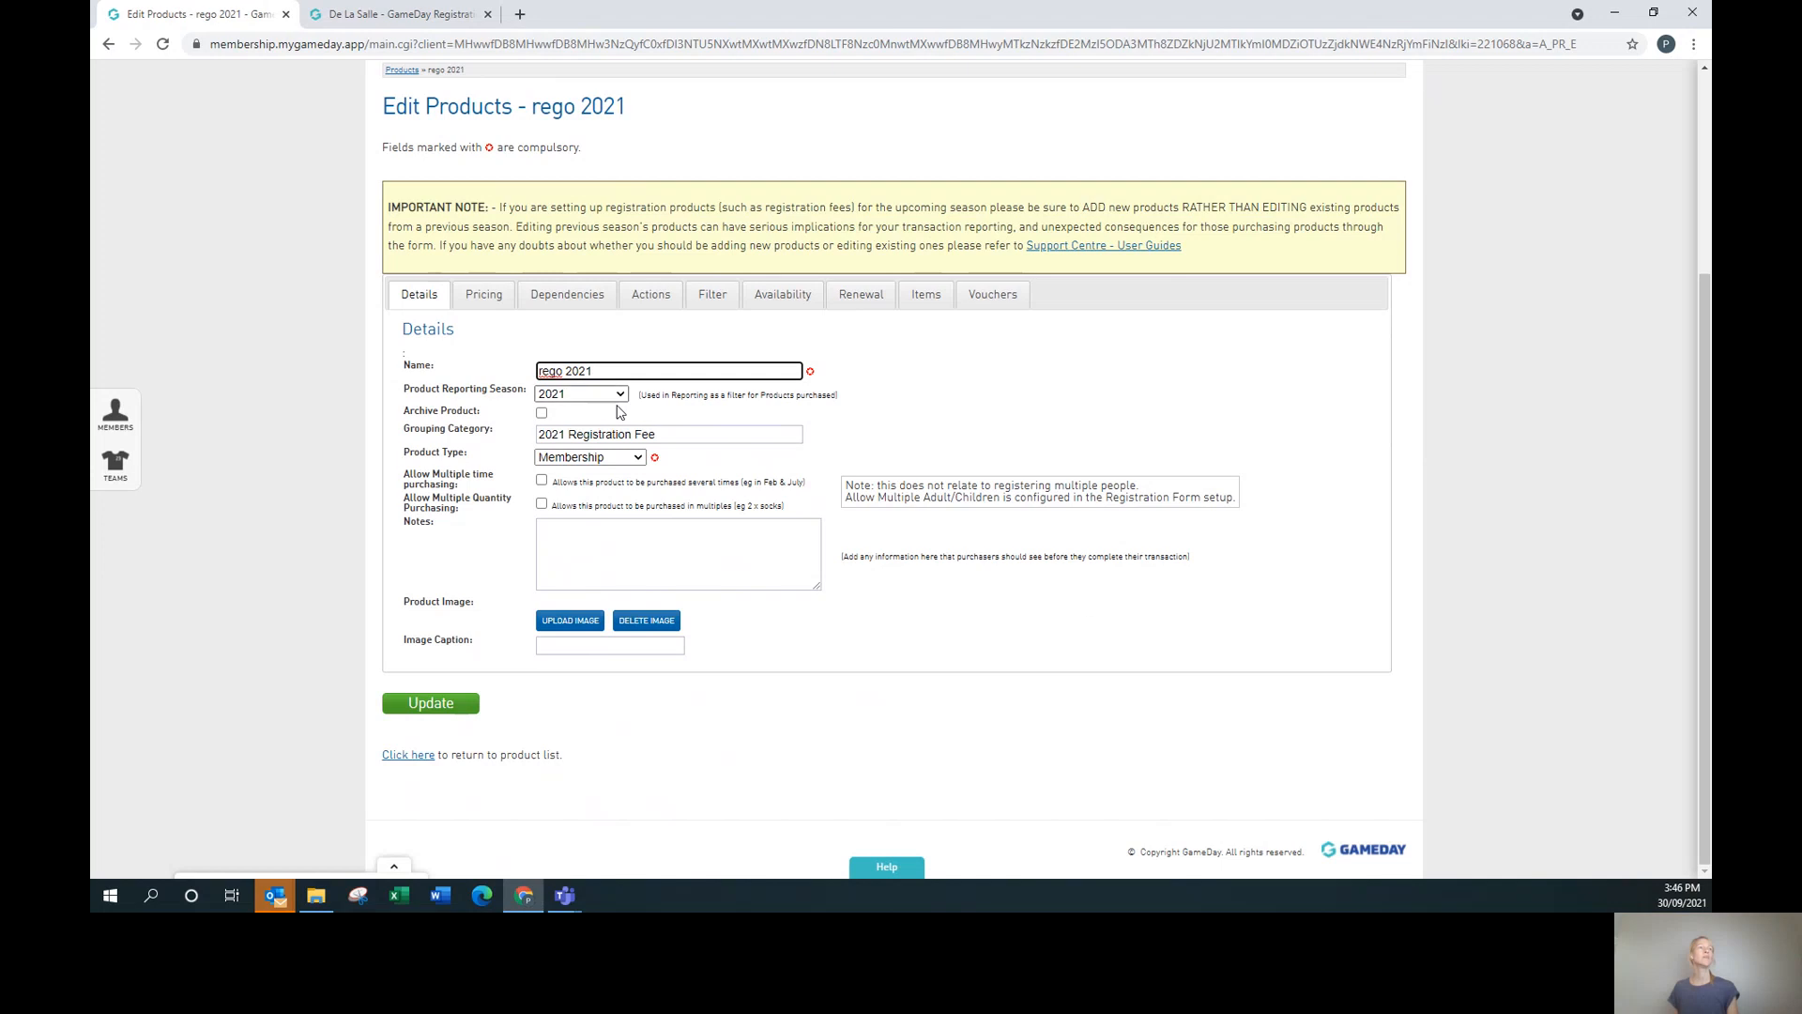
left_click(540, 414)
left_click(542, 414)
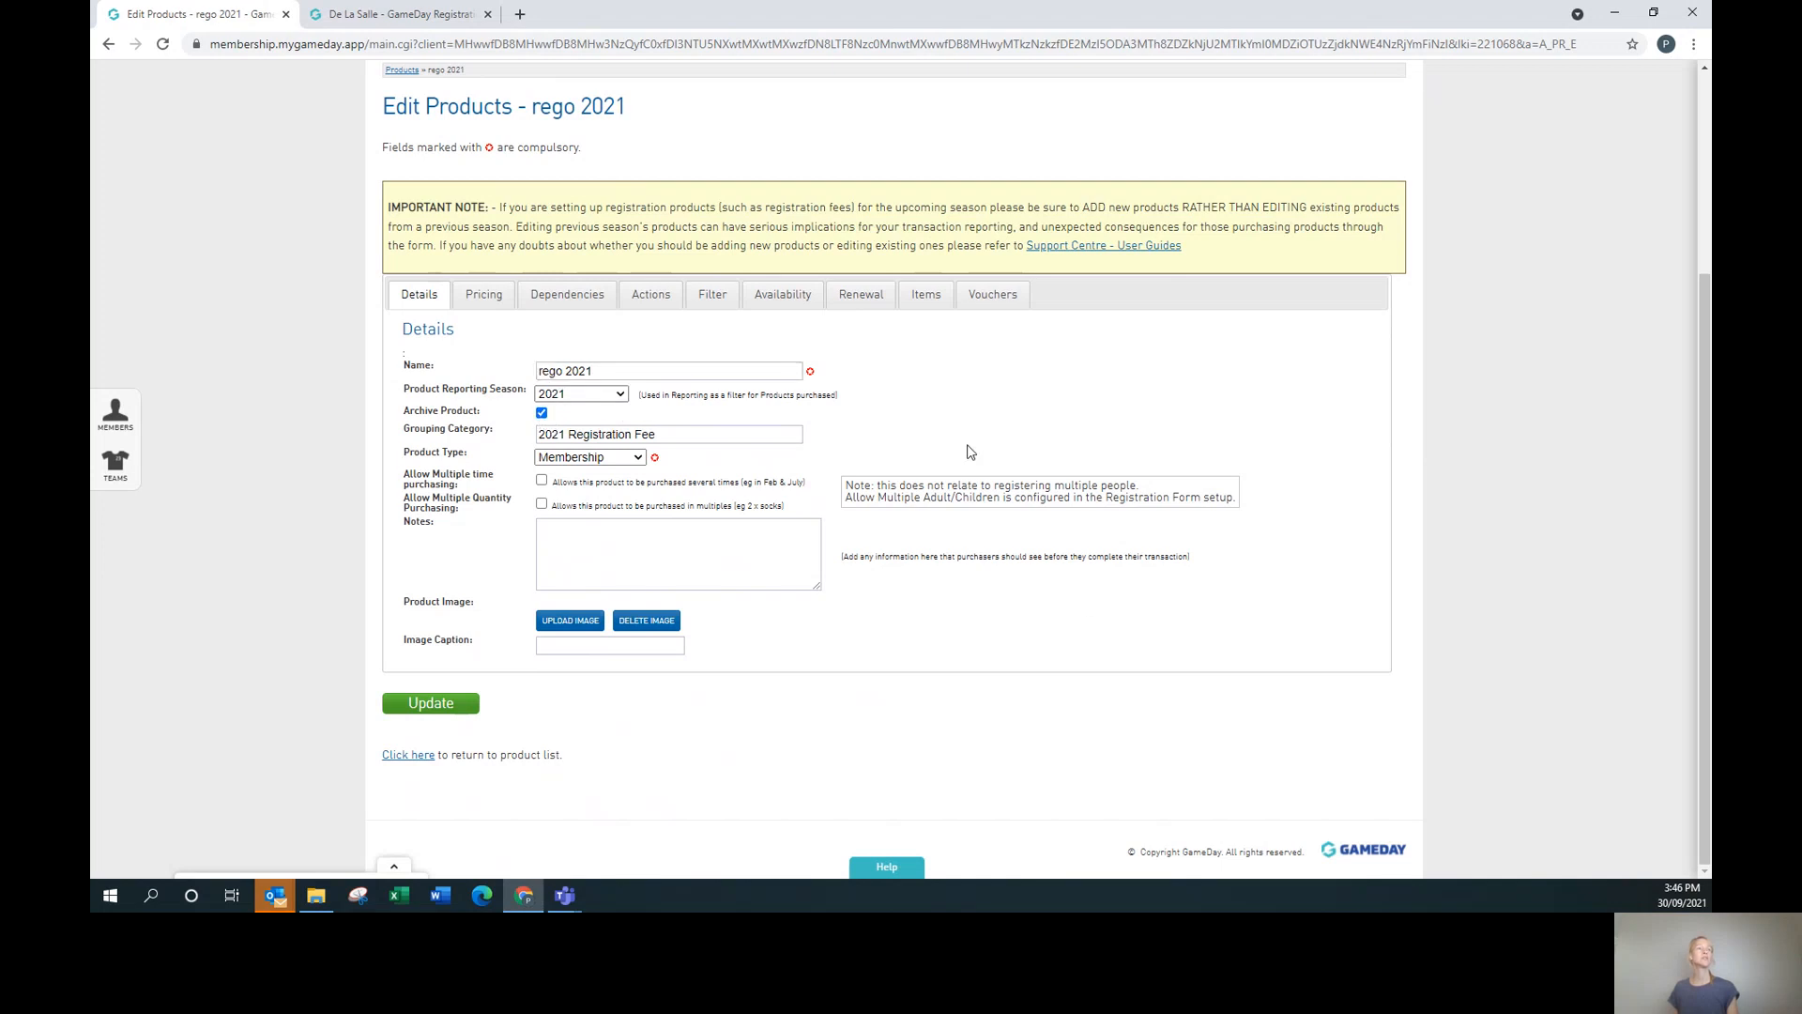
left_click(405, 706)
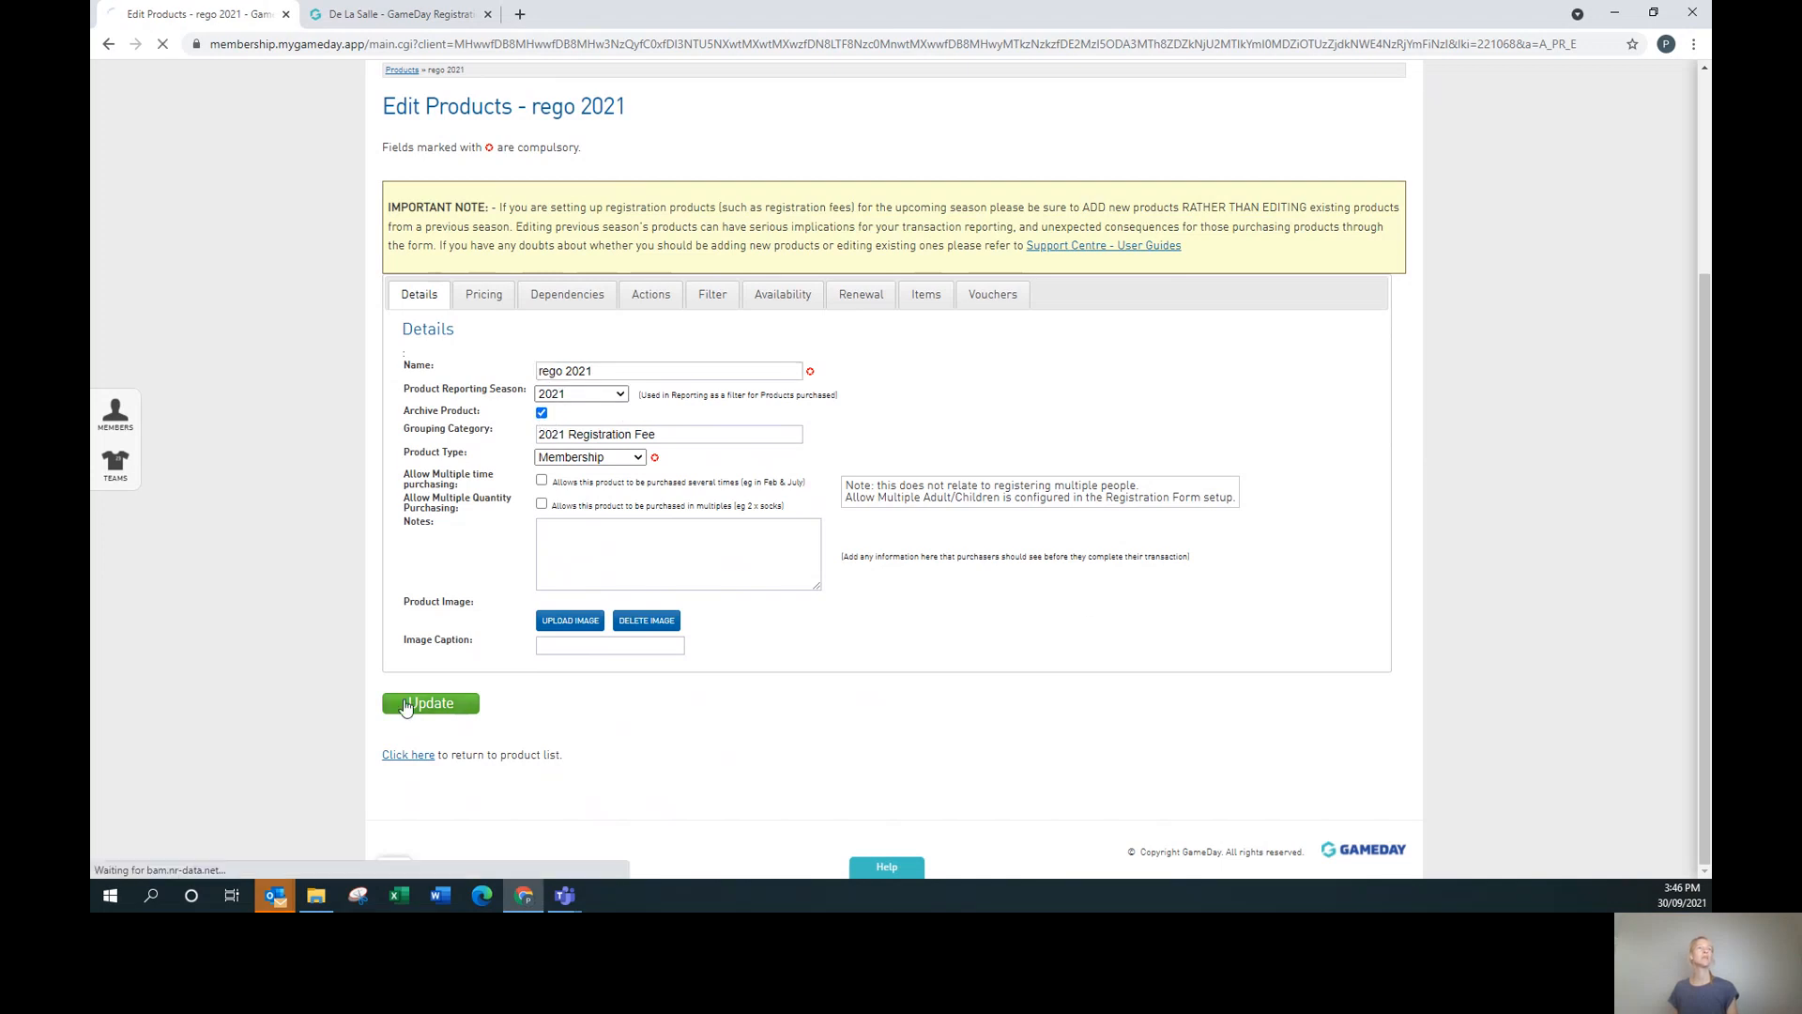
Check that rego 2021 is listed under Inactive (Archived) products, then show Active products again.
mouse_move(885, 272)
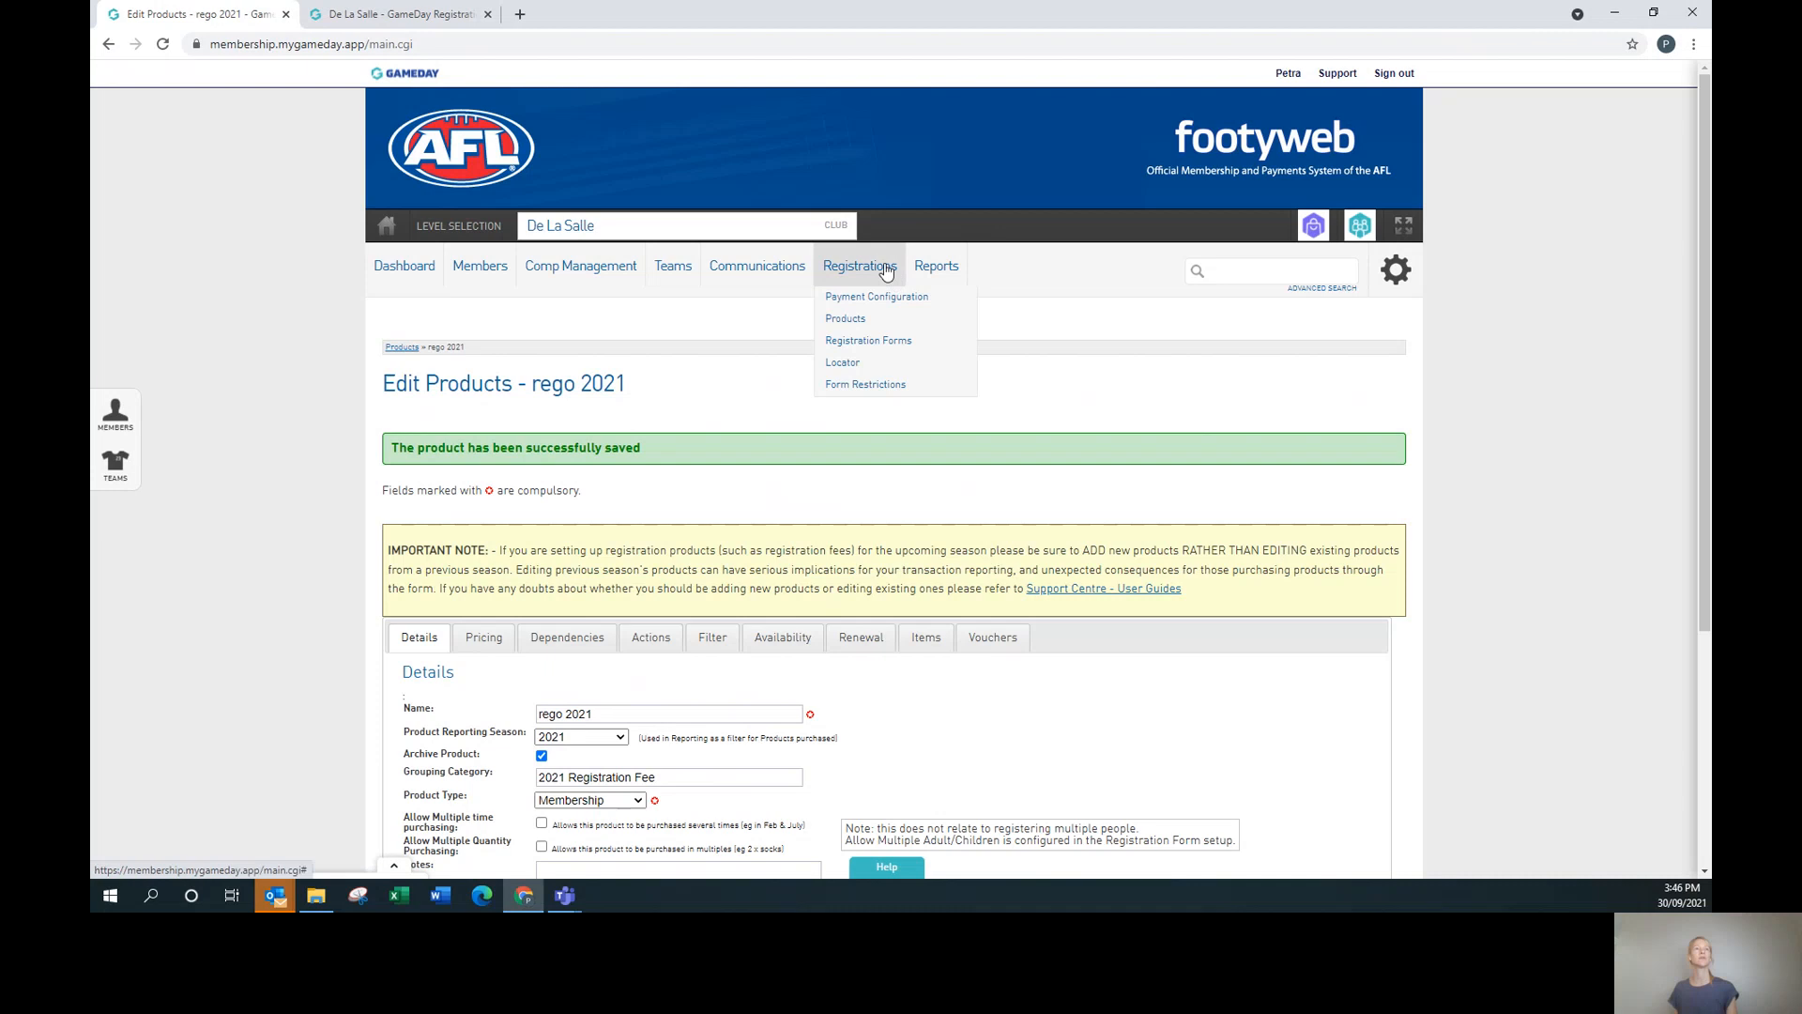
left_click(845, 319)
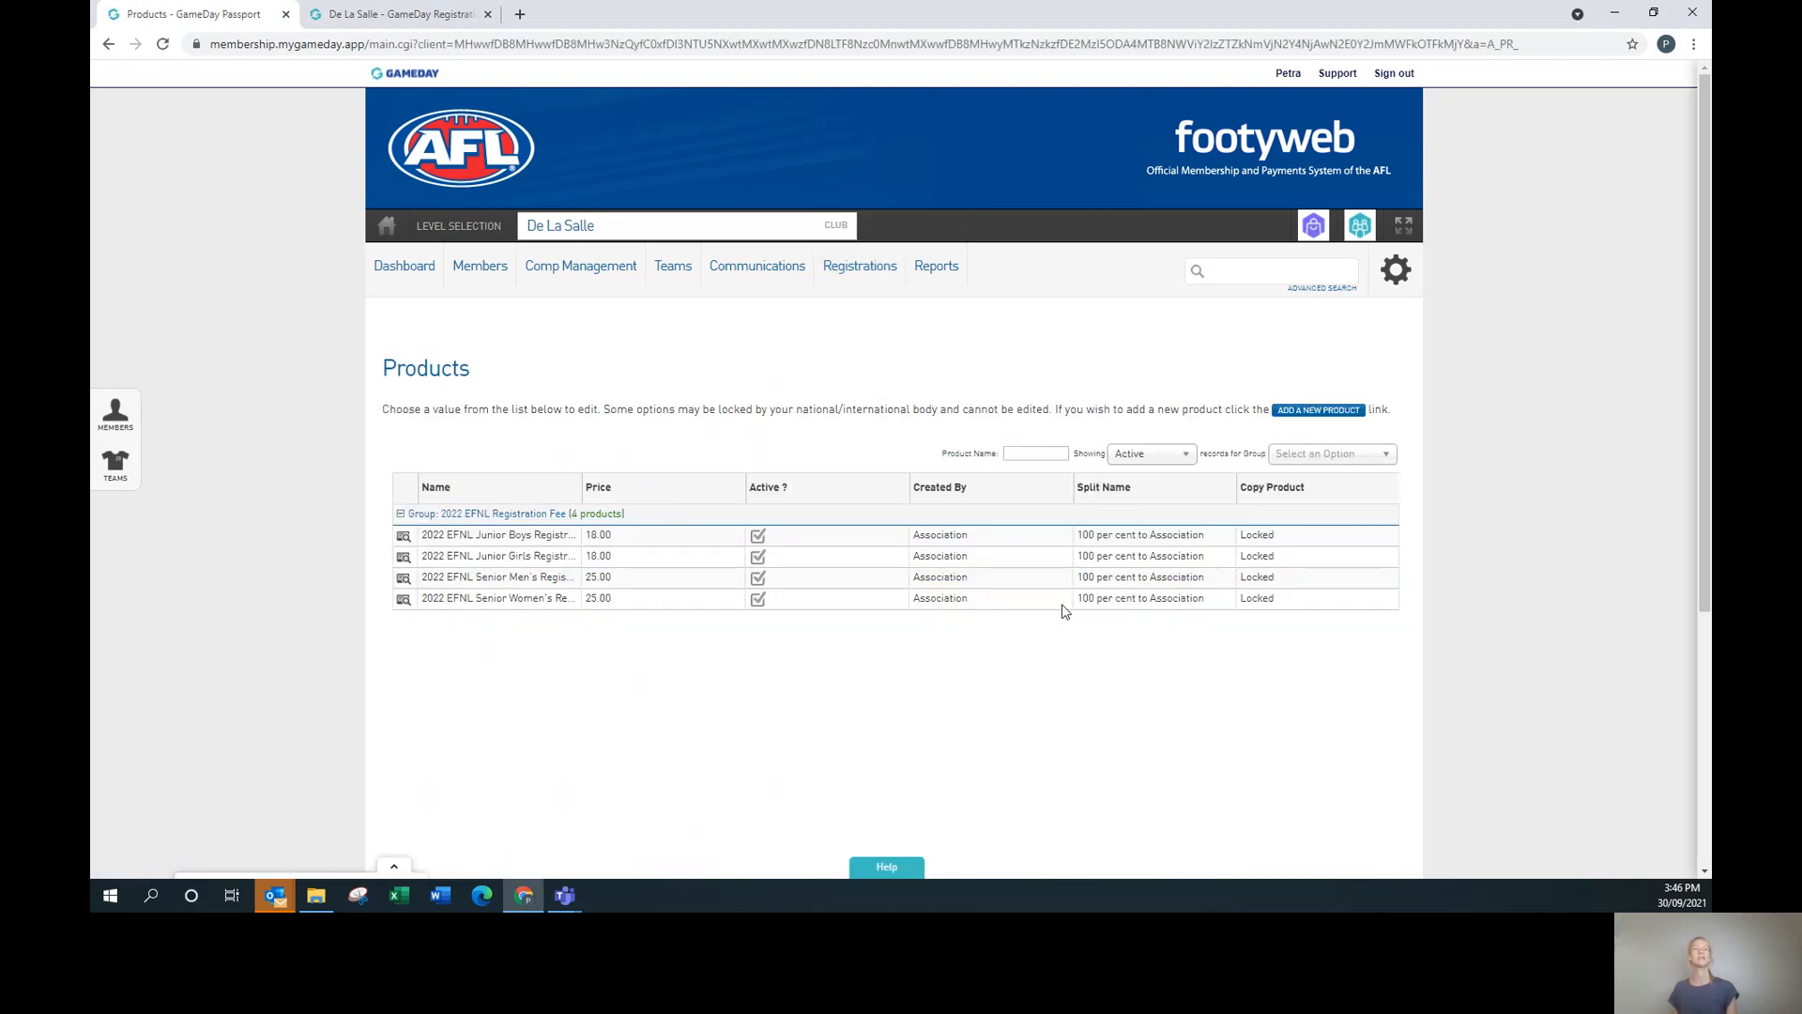
left_click(1181, 454)
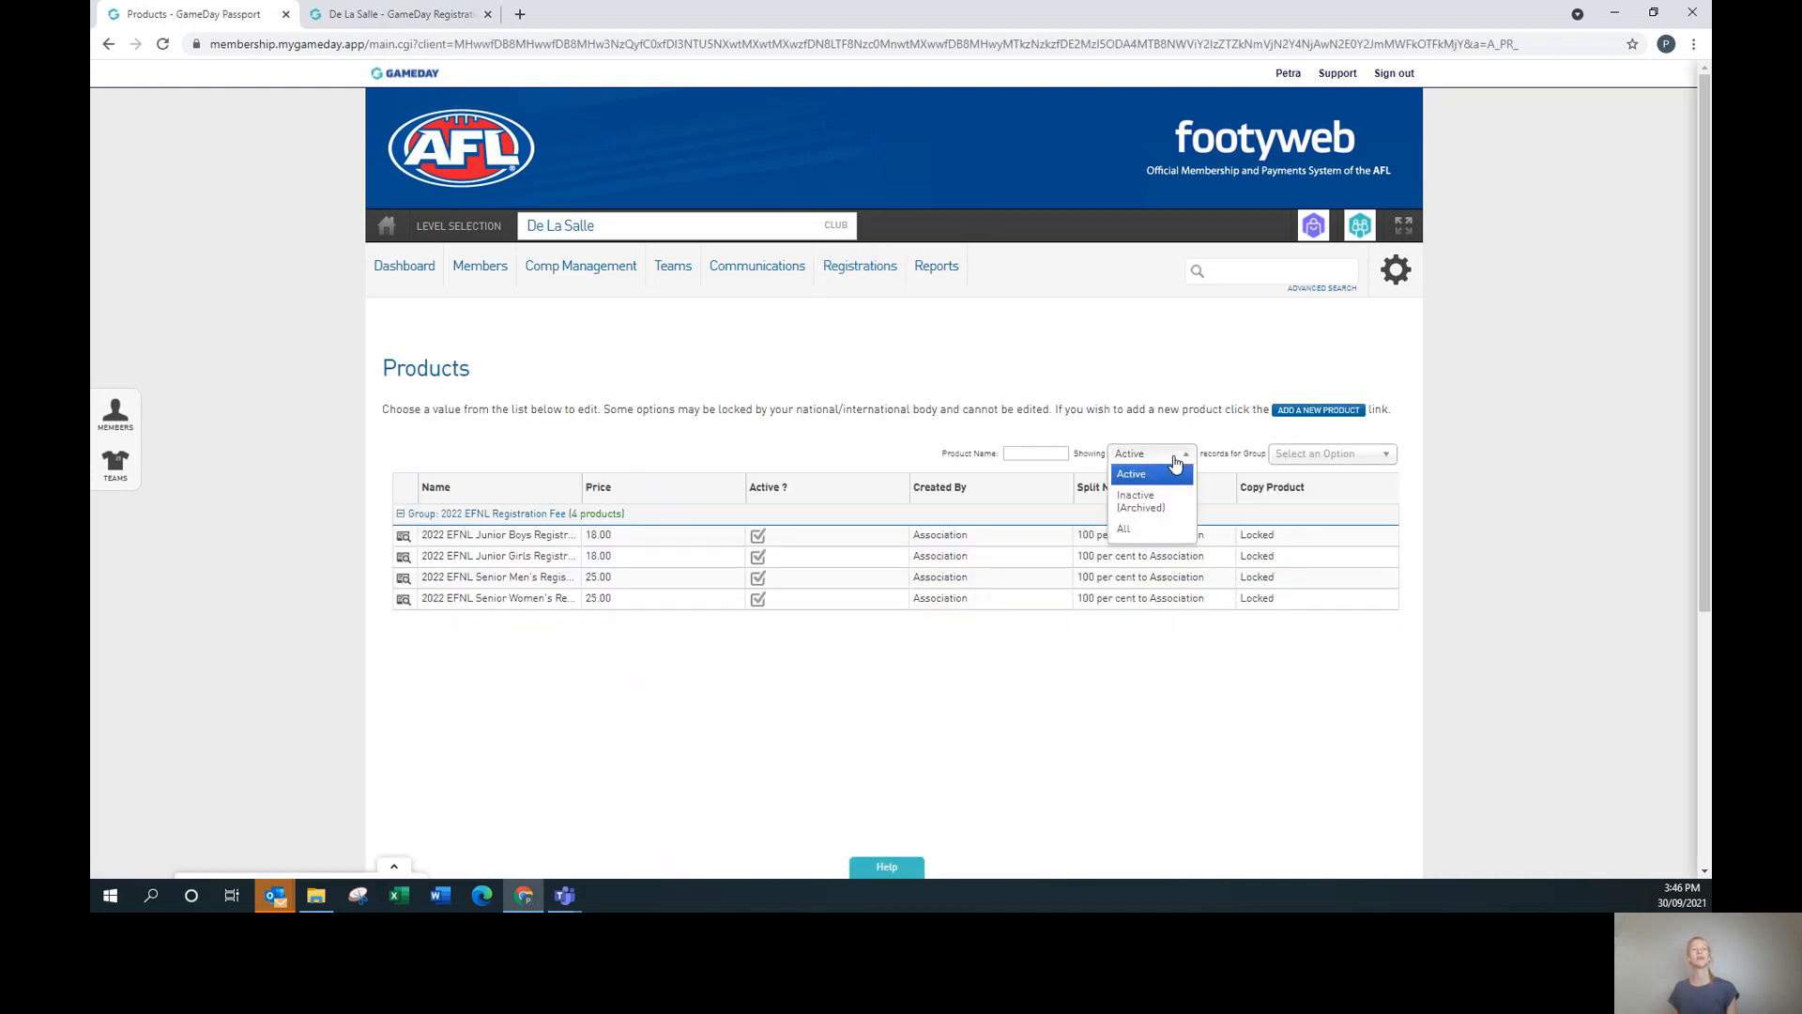
left_click(1162, 517)
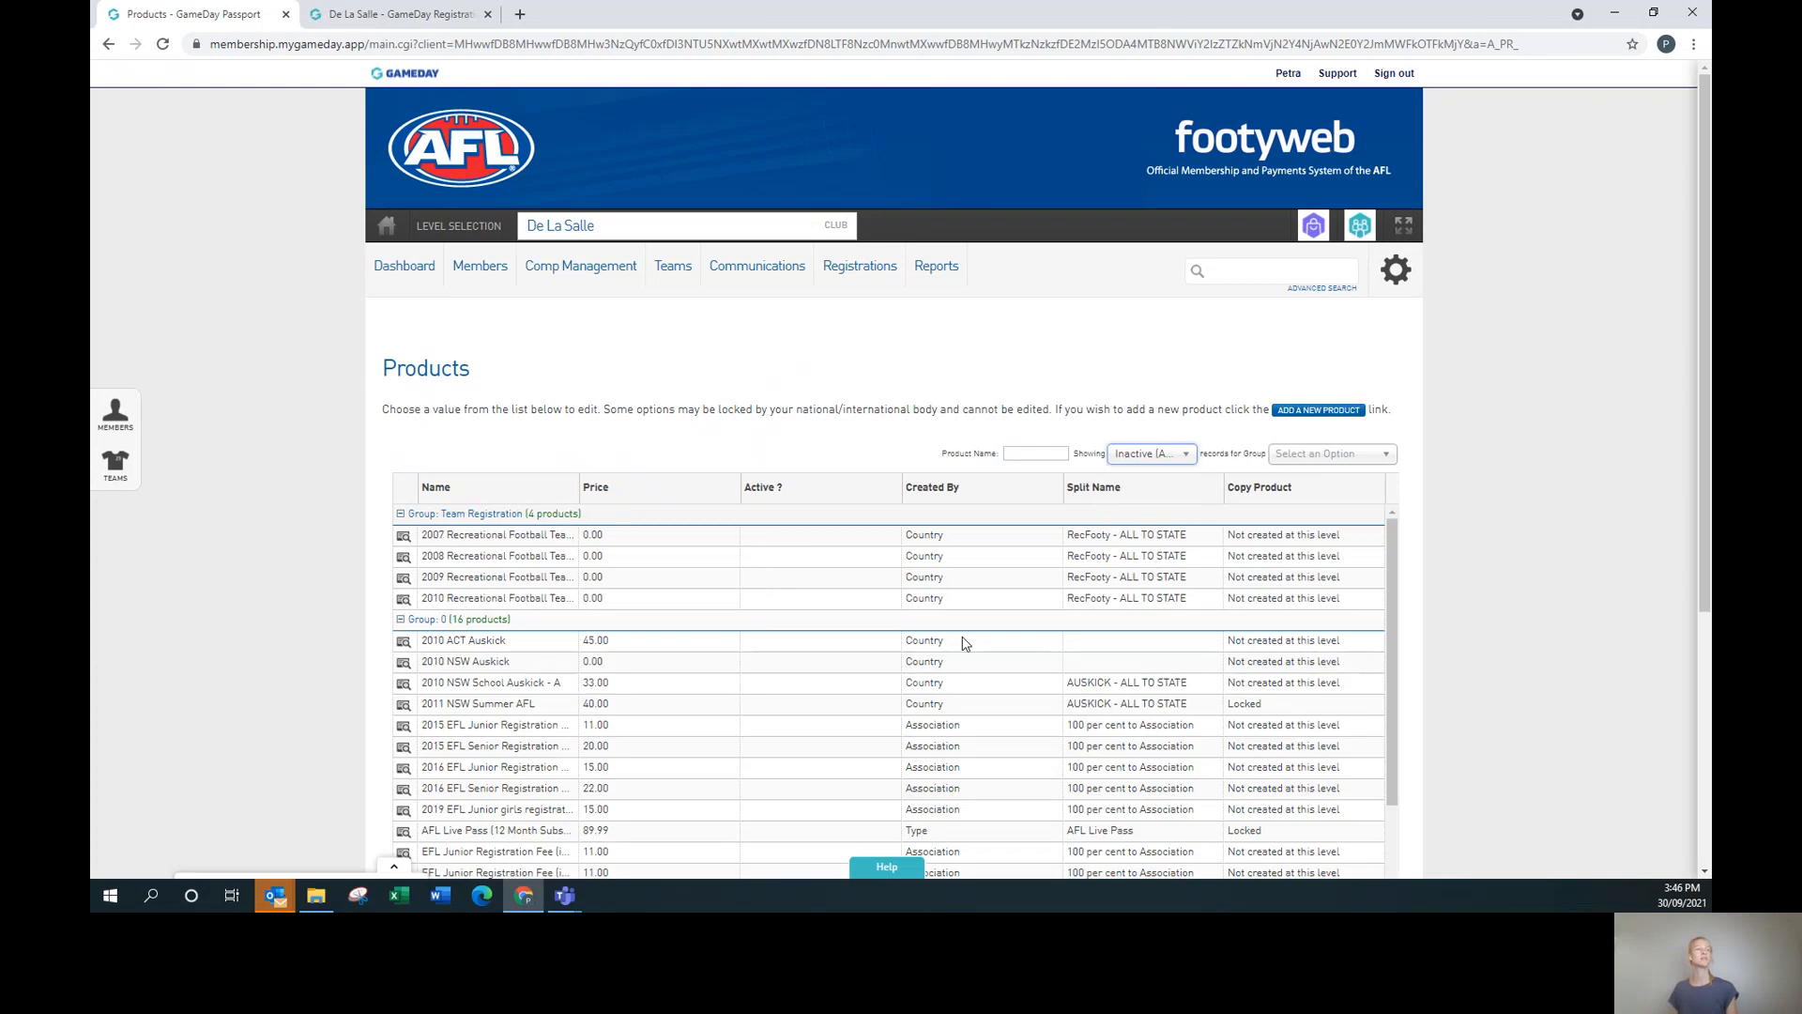
scroll(962, 643, "down", 10)
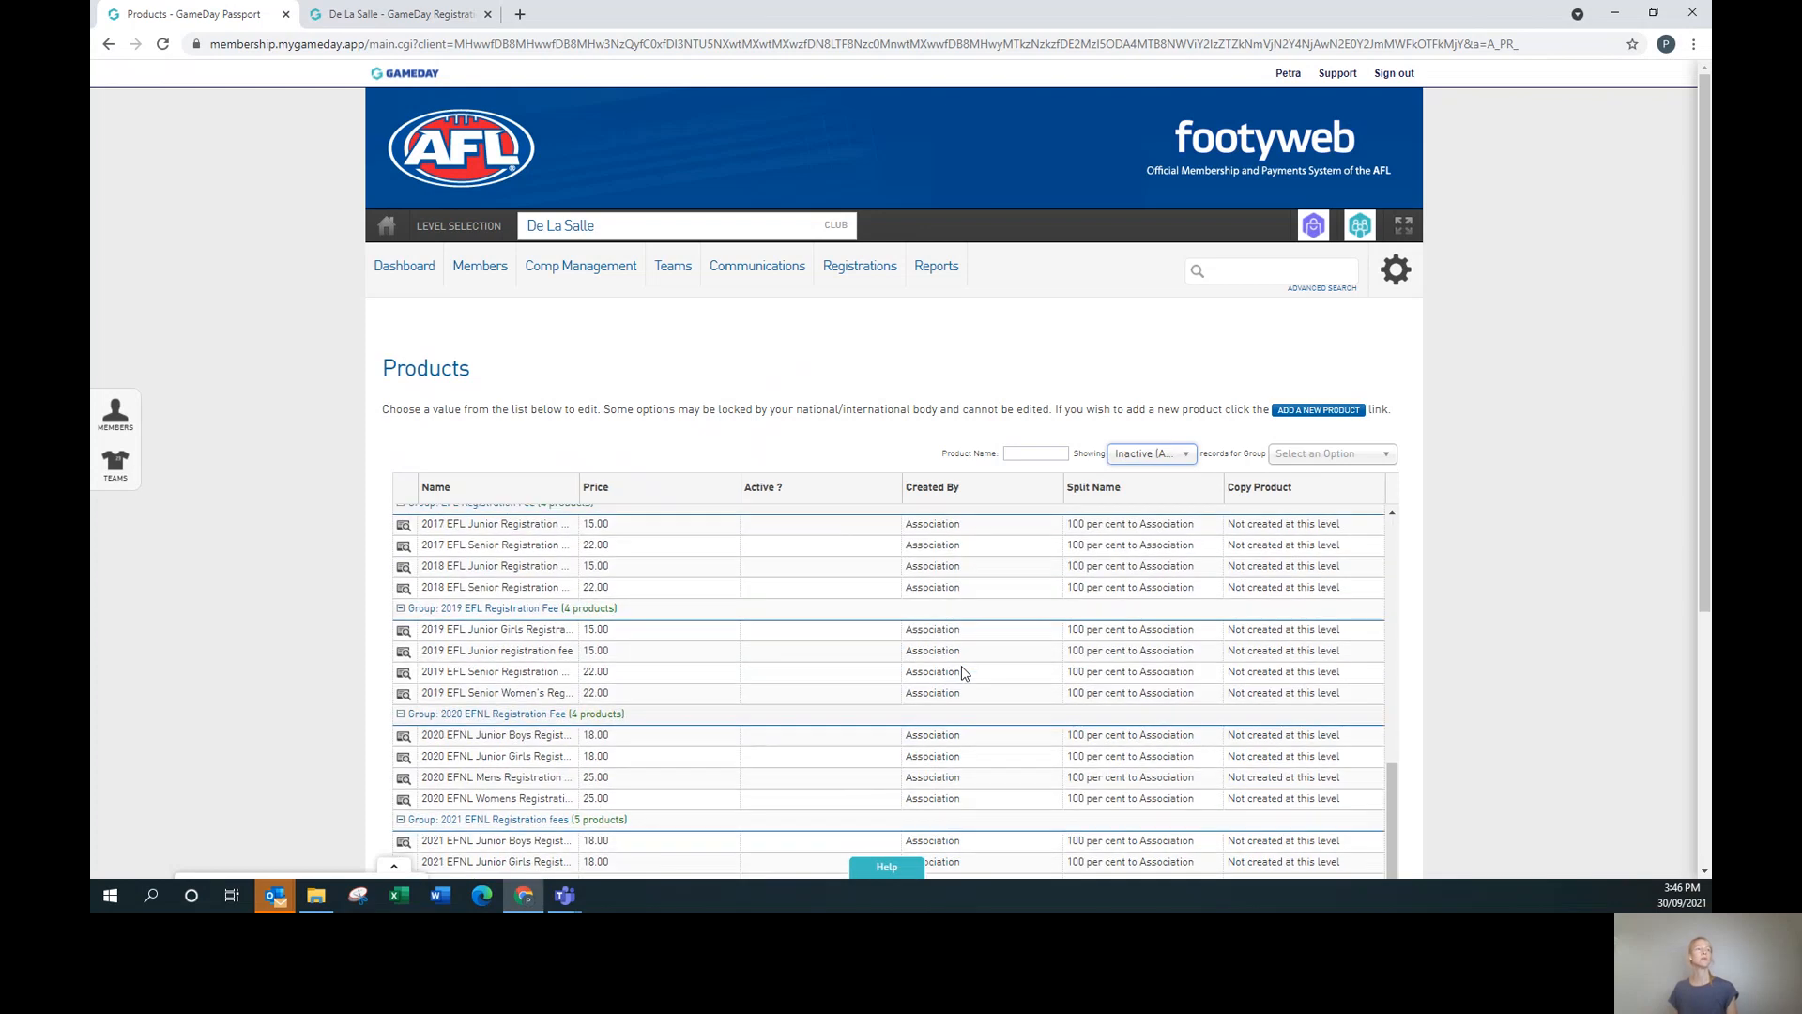
scroll(966, 672, "down", 4)
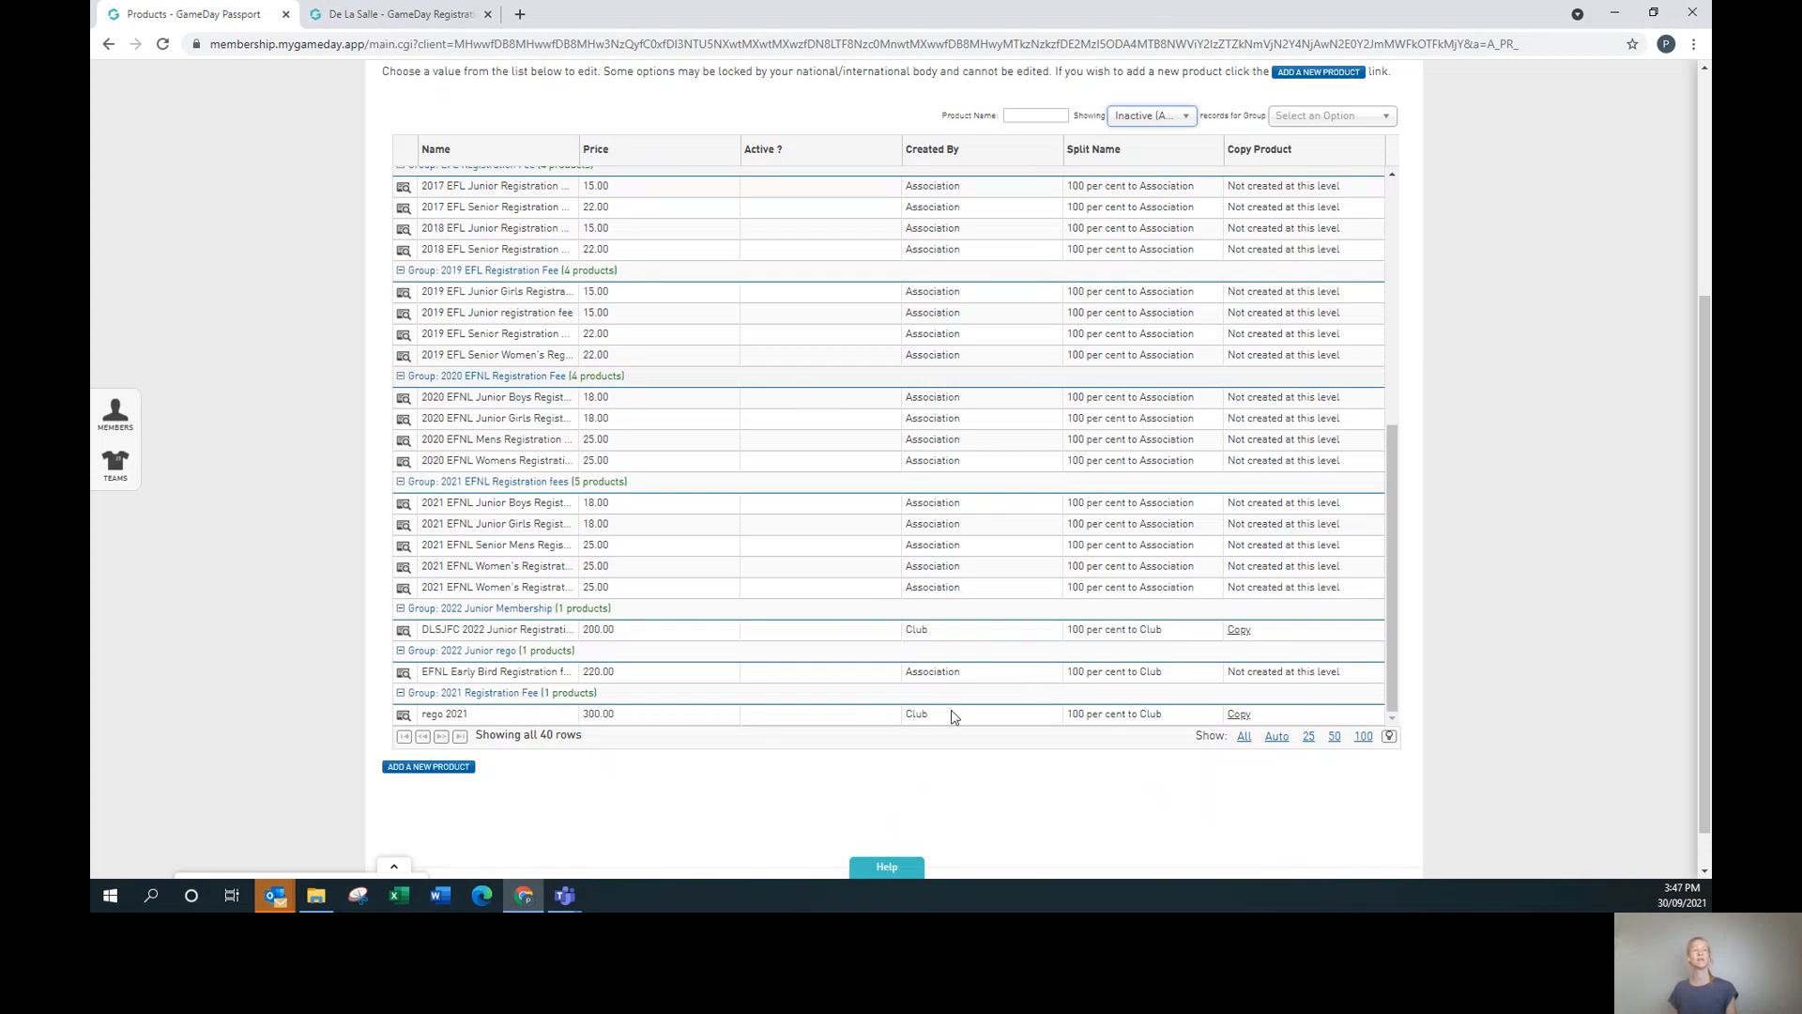
scroll(1182, 615, "up", 10)
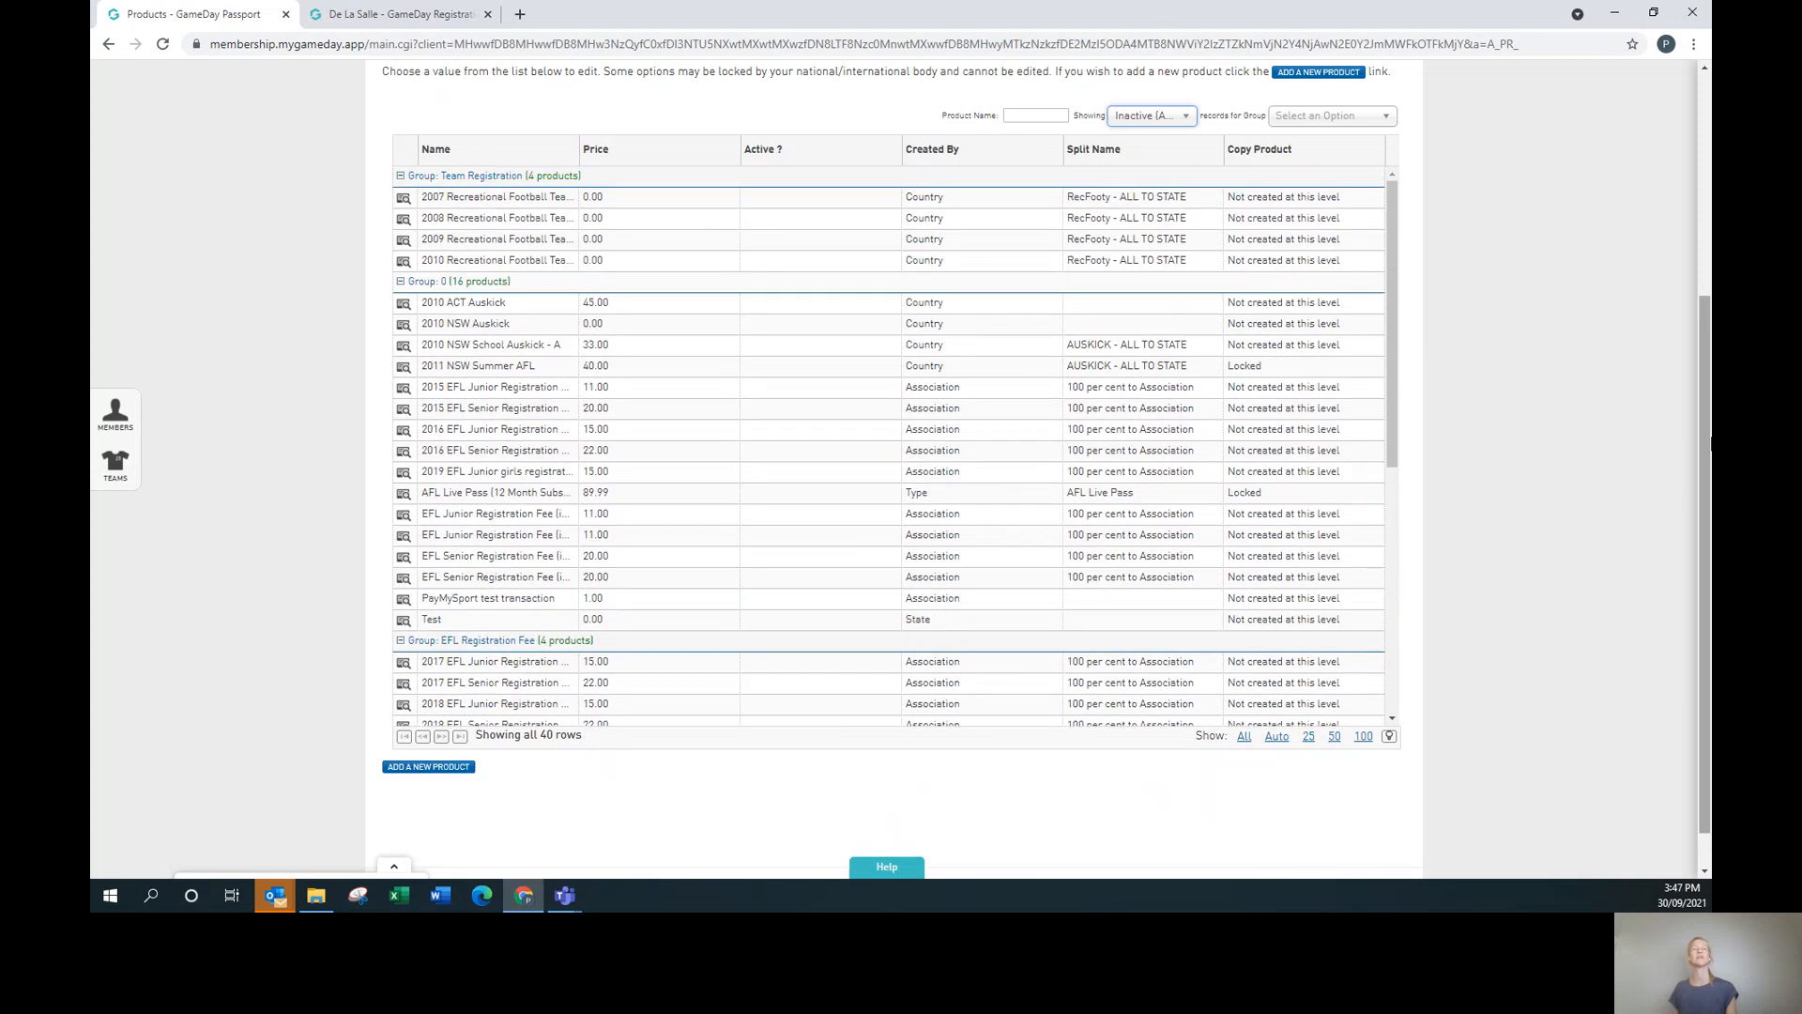
scroll(1665, 498, "up", 4)
left_click(1150, 453)
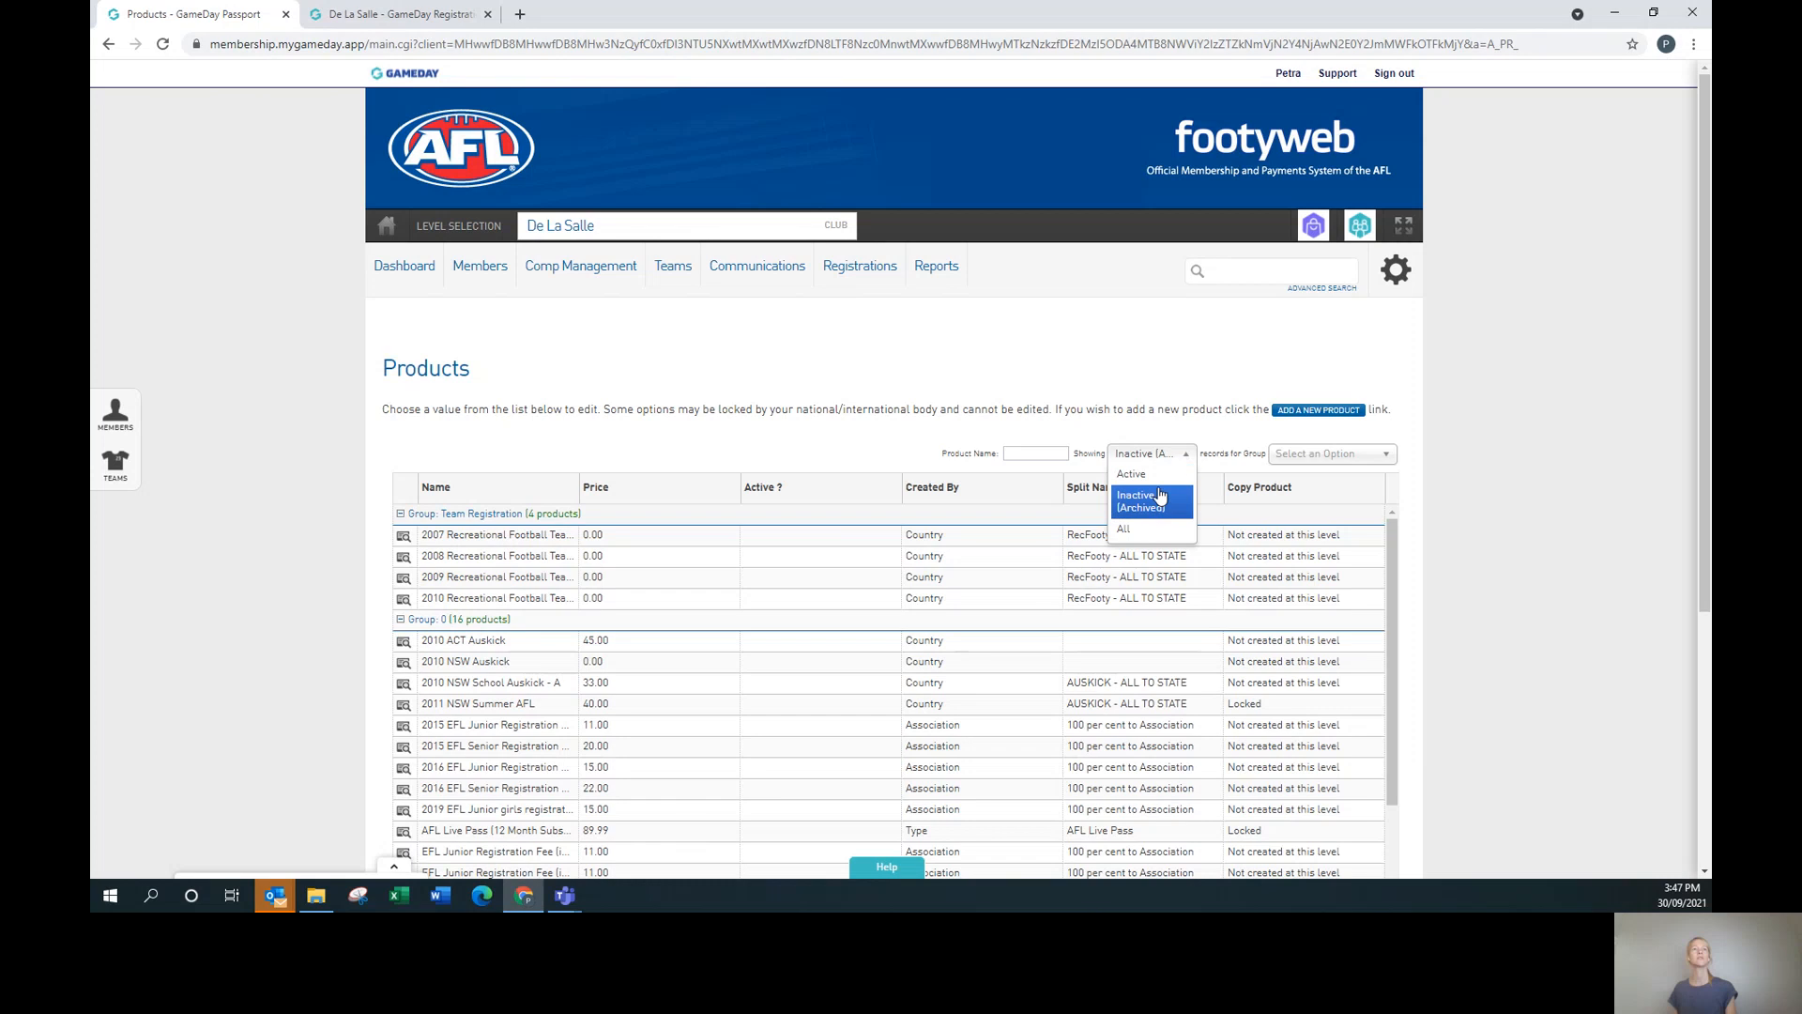
left_click(1136, 474)
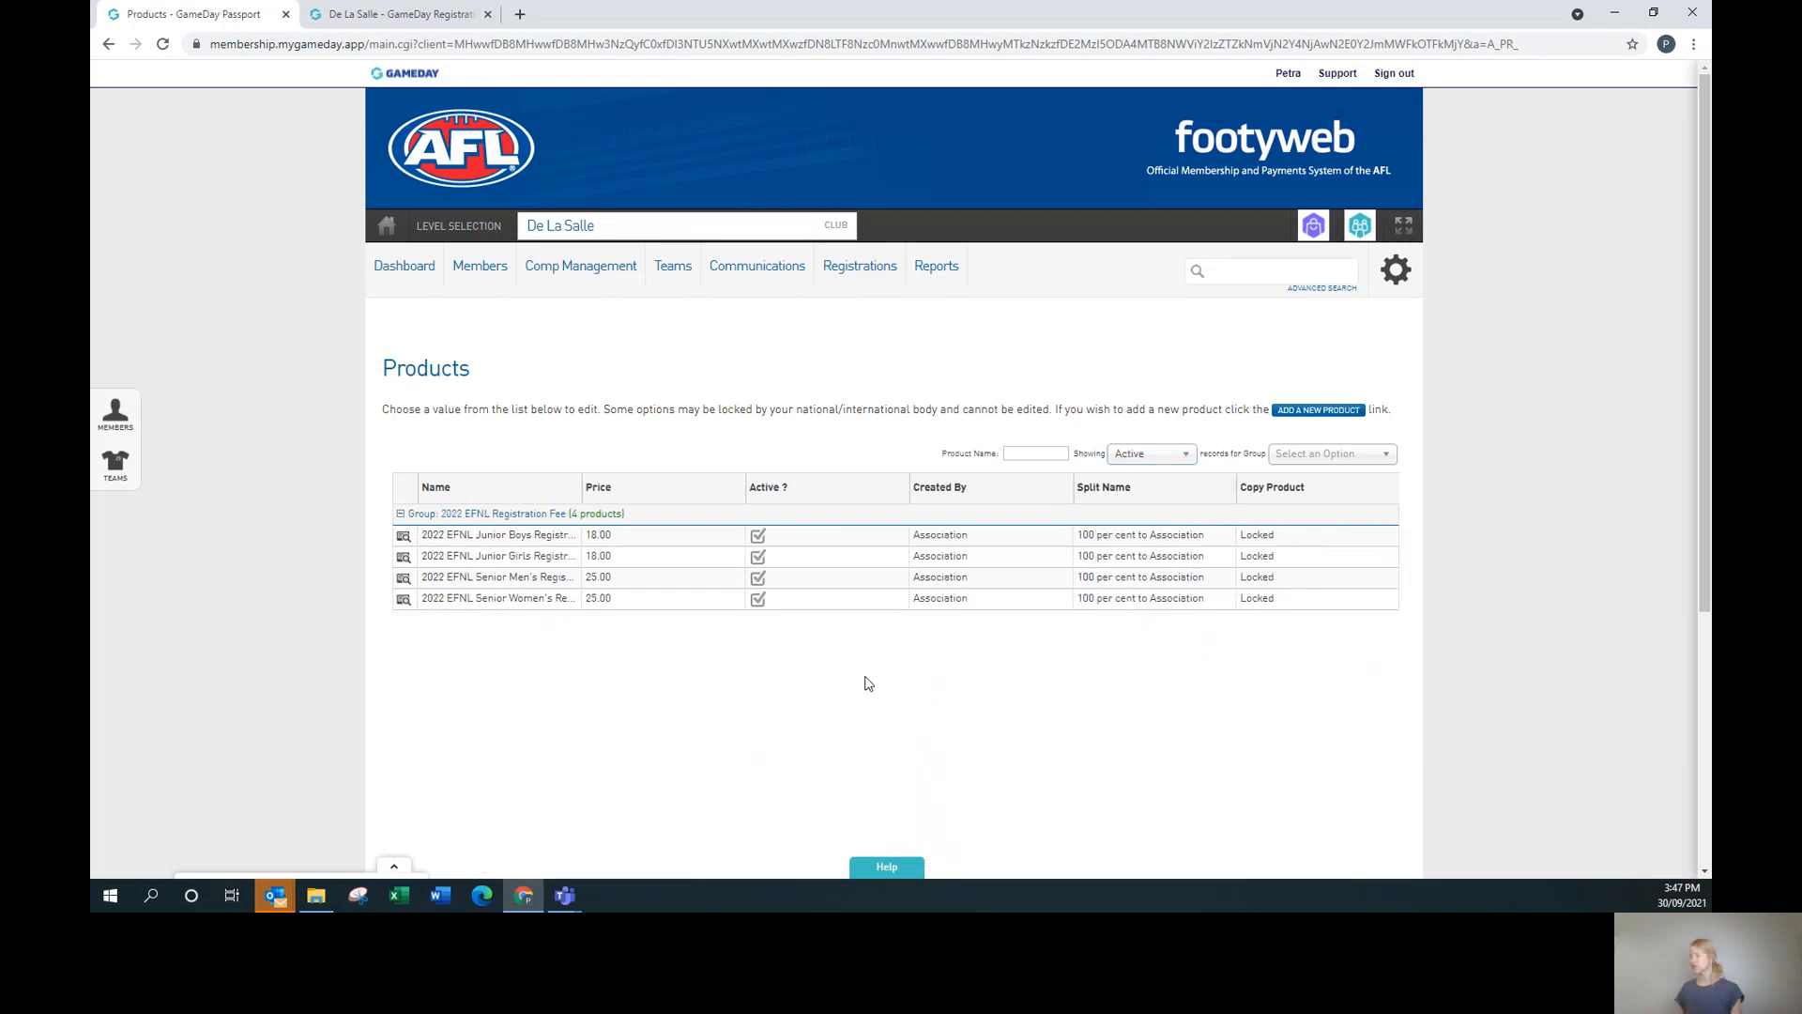
Add a new product named 'DLSJFC 2022 Junior Registration Fee'.
left_click(1301, 414)
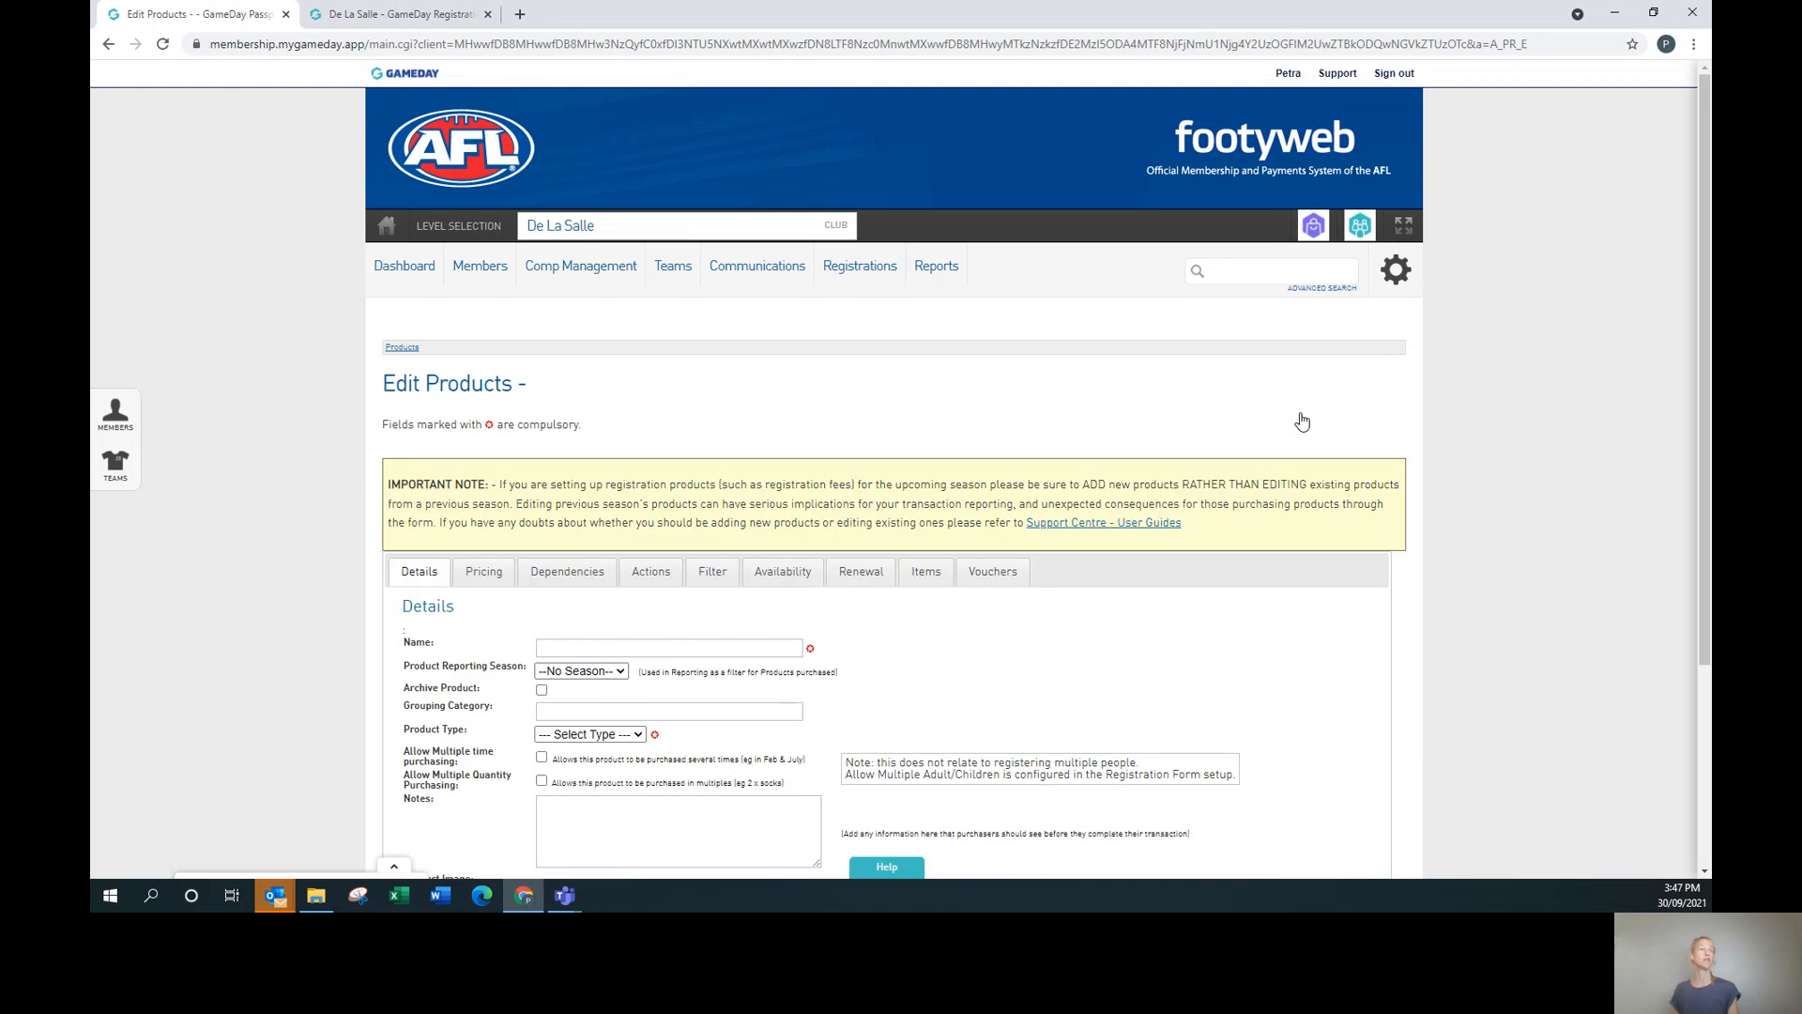
scroll(1300, 420, "down", 2)
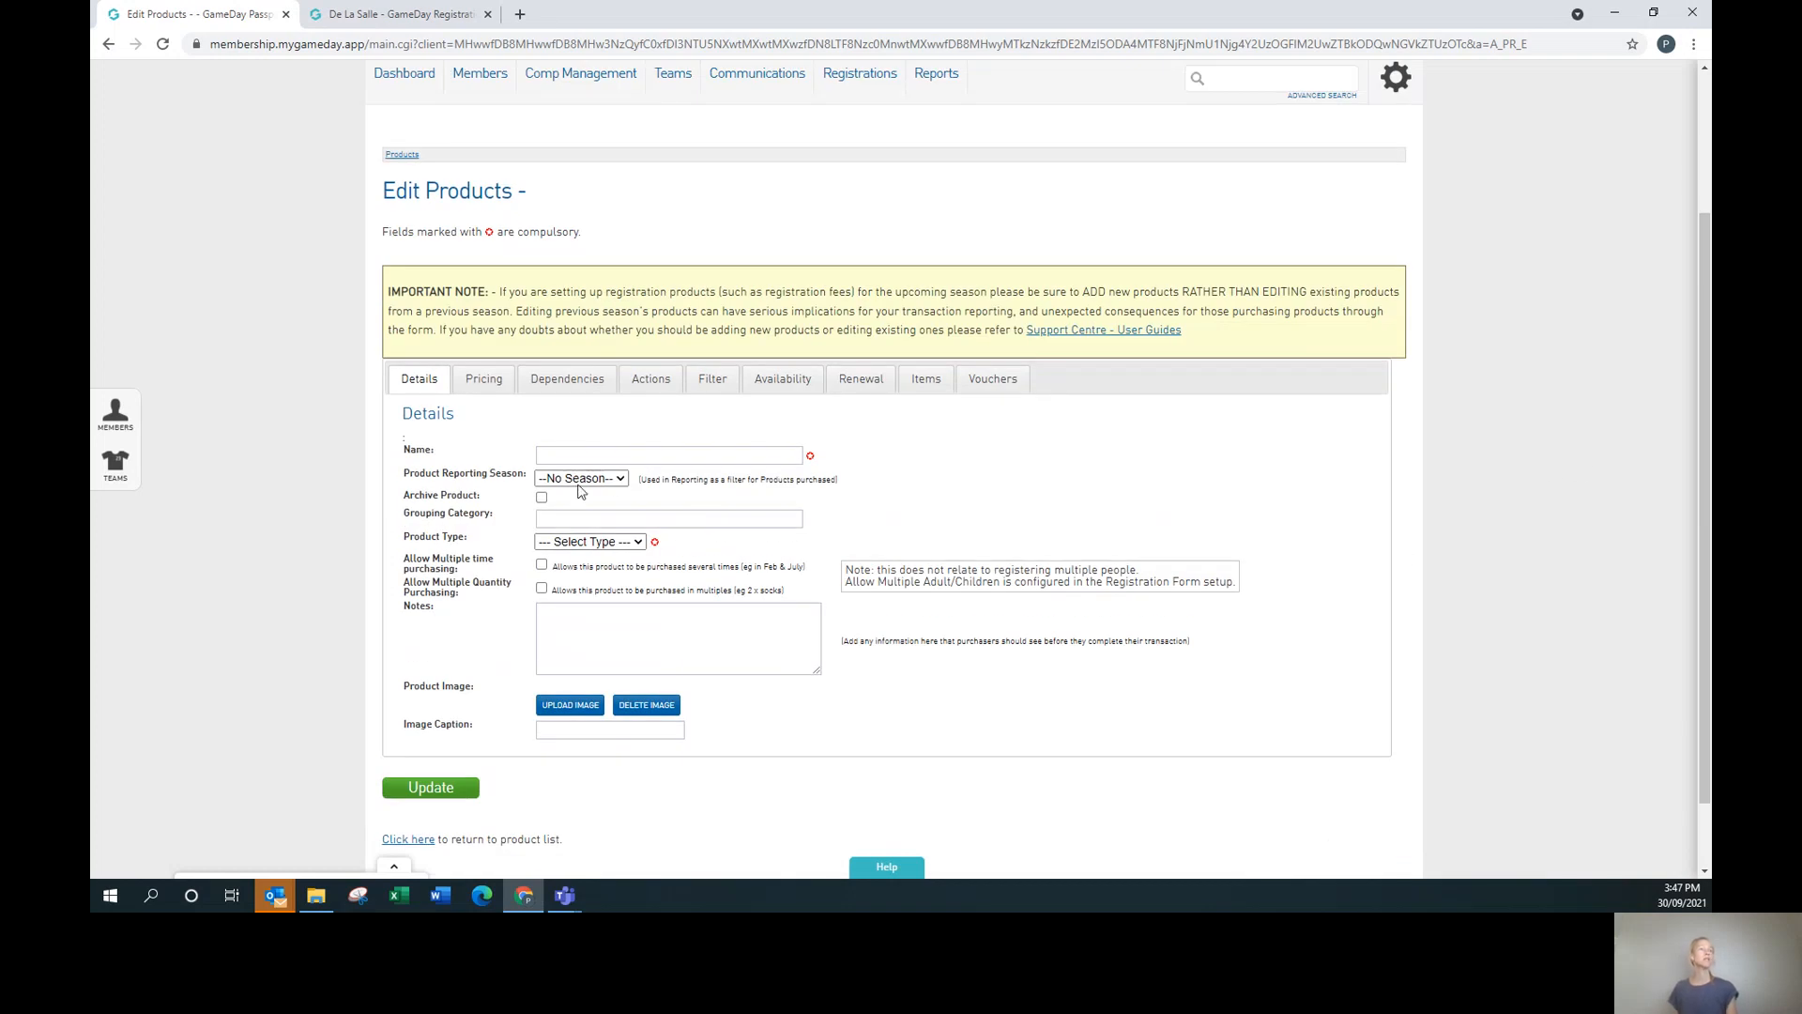
left_click(632, 452)
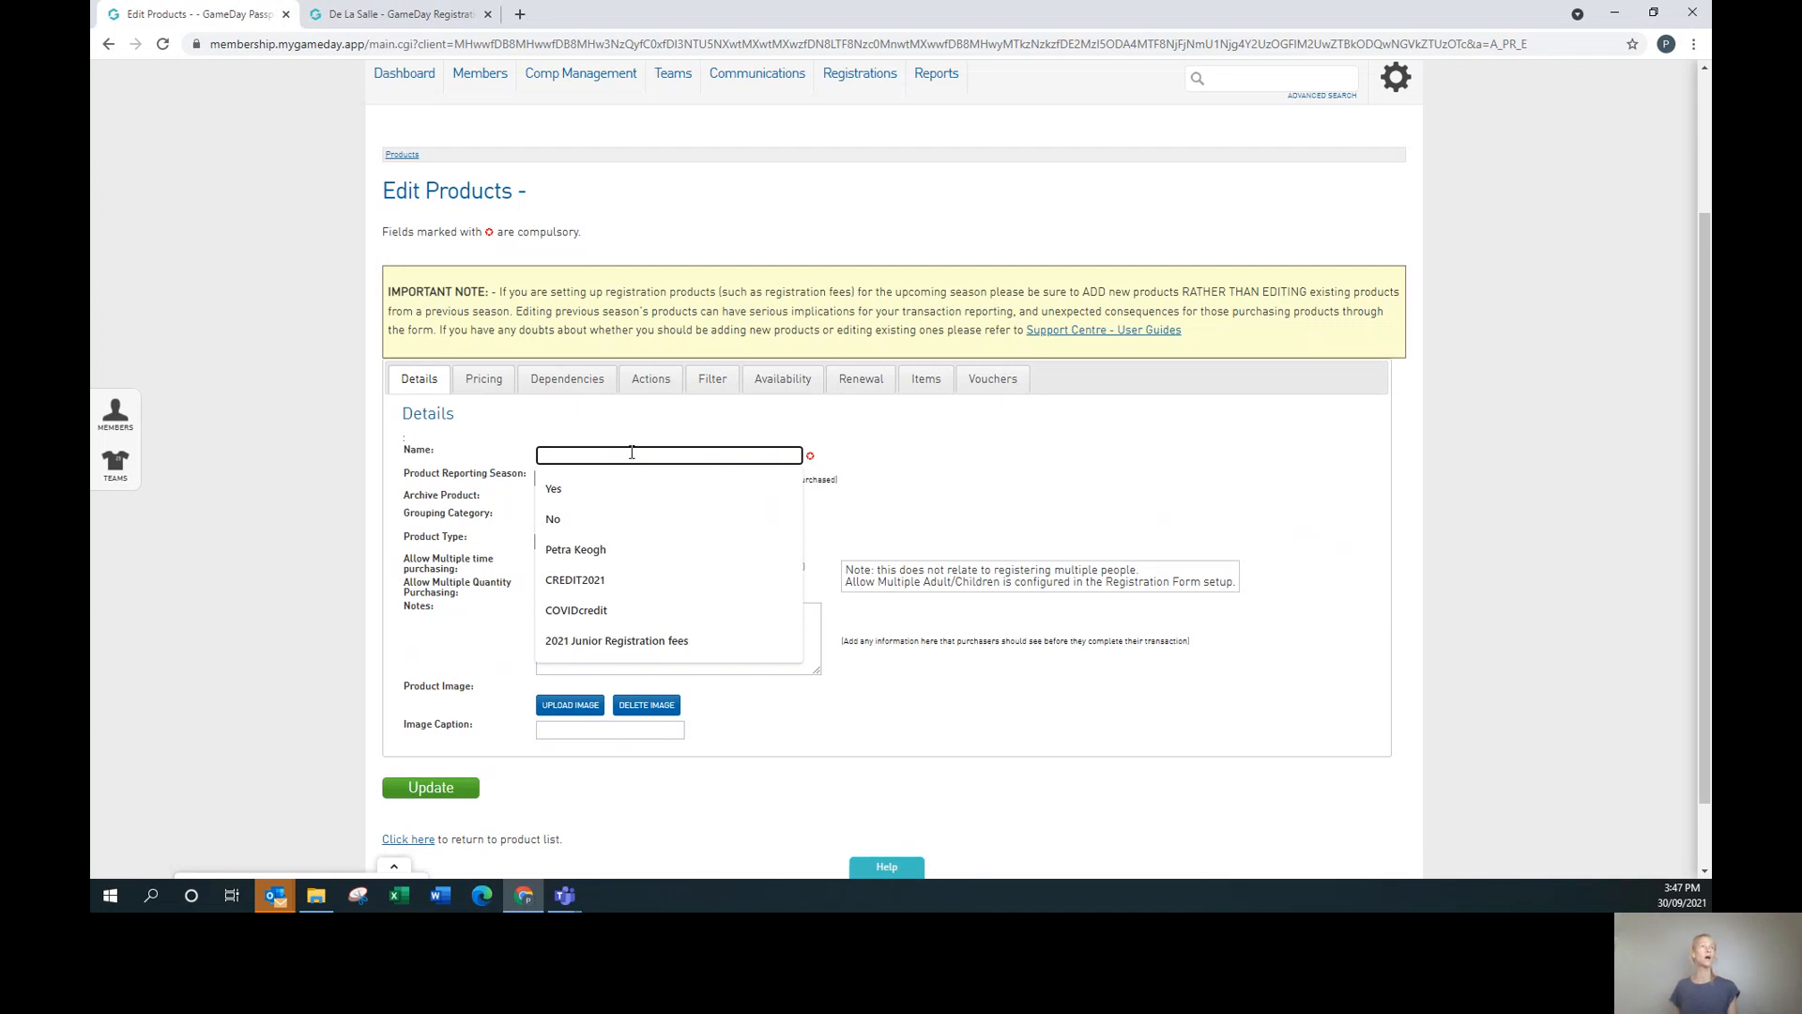
scroll(632, 453, "up", 1)
left_click(629, 543)
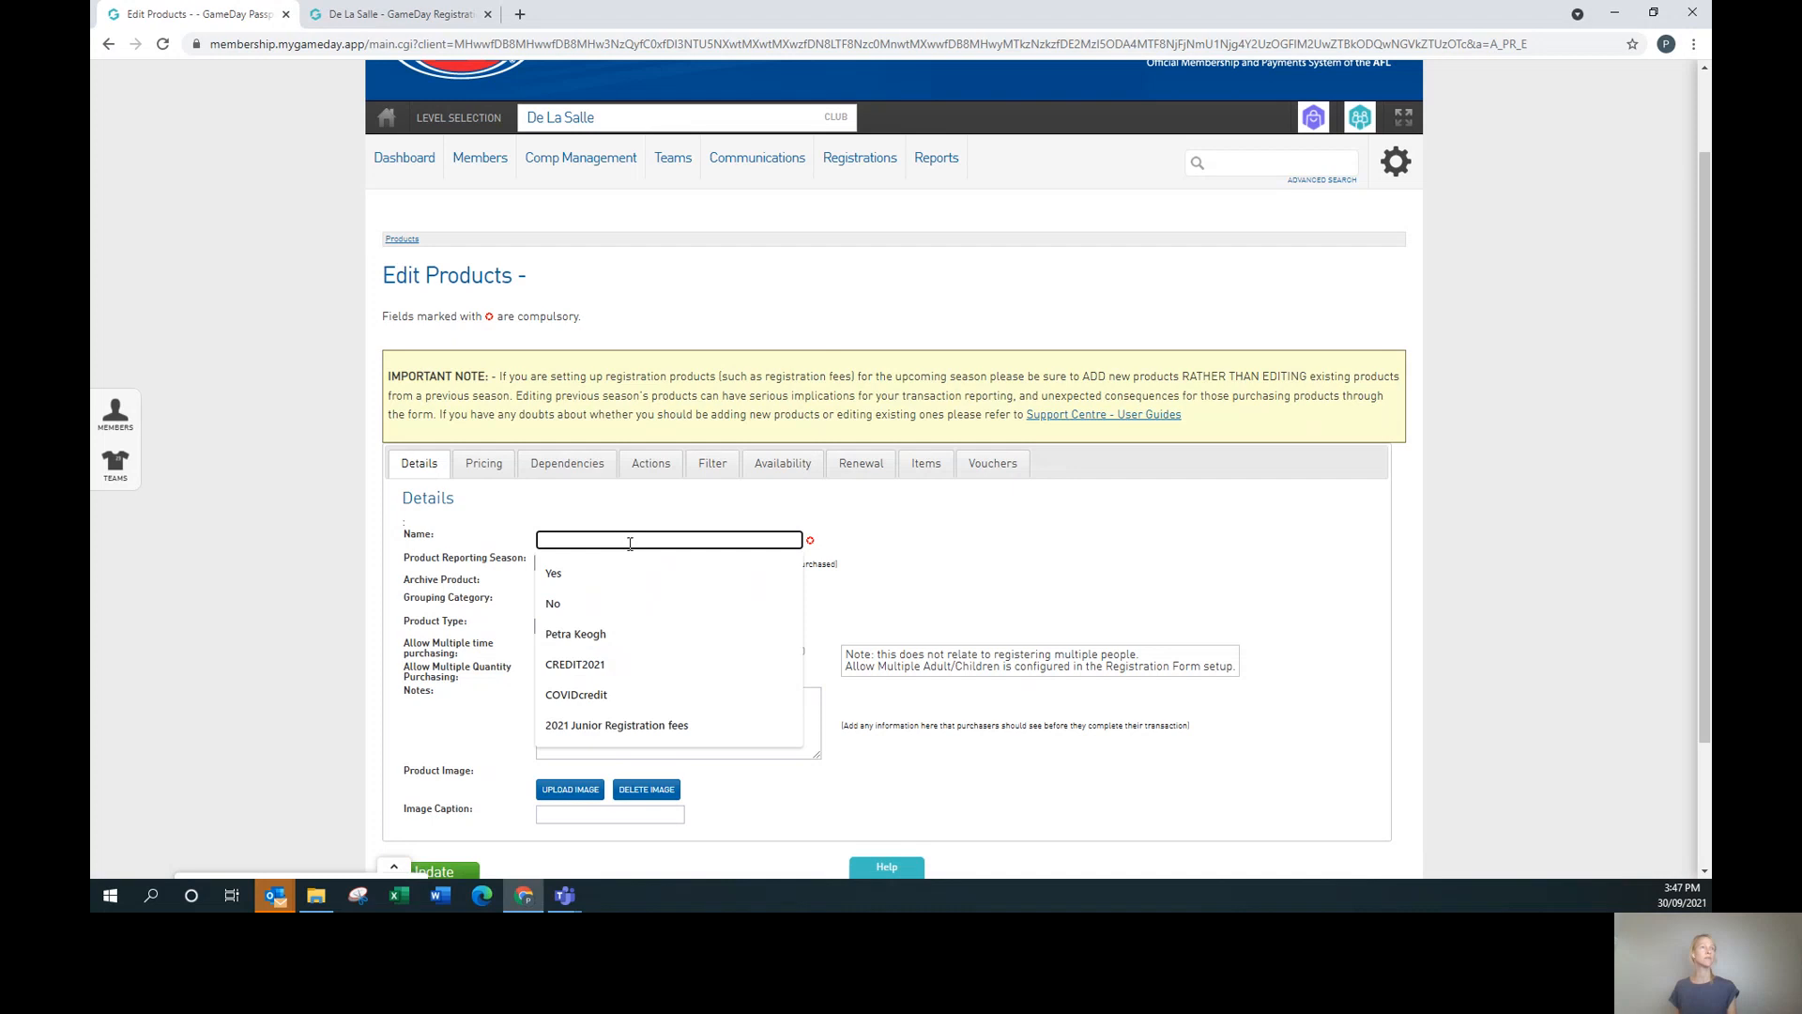
type("LS")
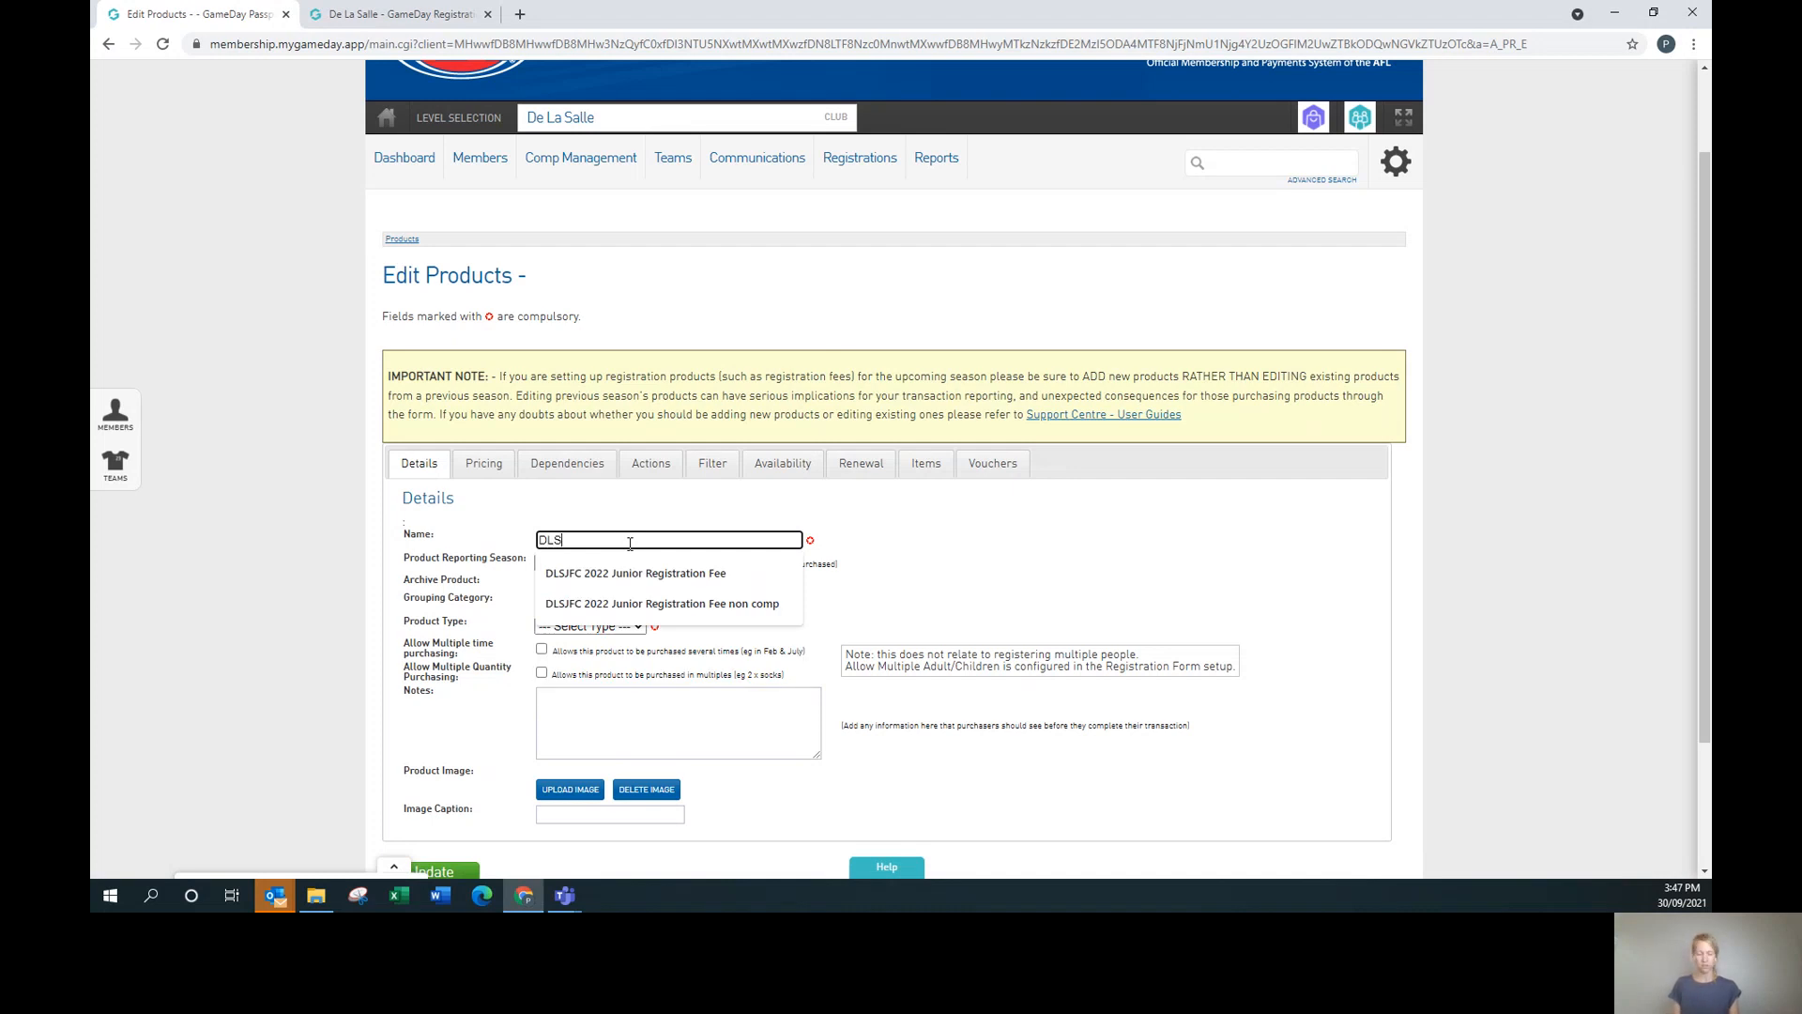
type("JFC 2022 Junior Registration Fee")
left_click(651, 574)
left_click(904, 577)
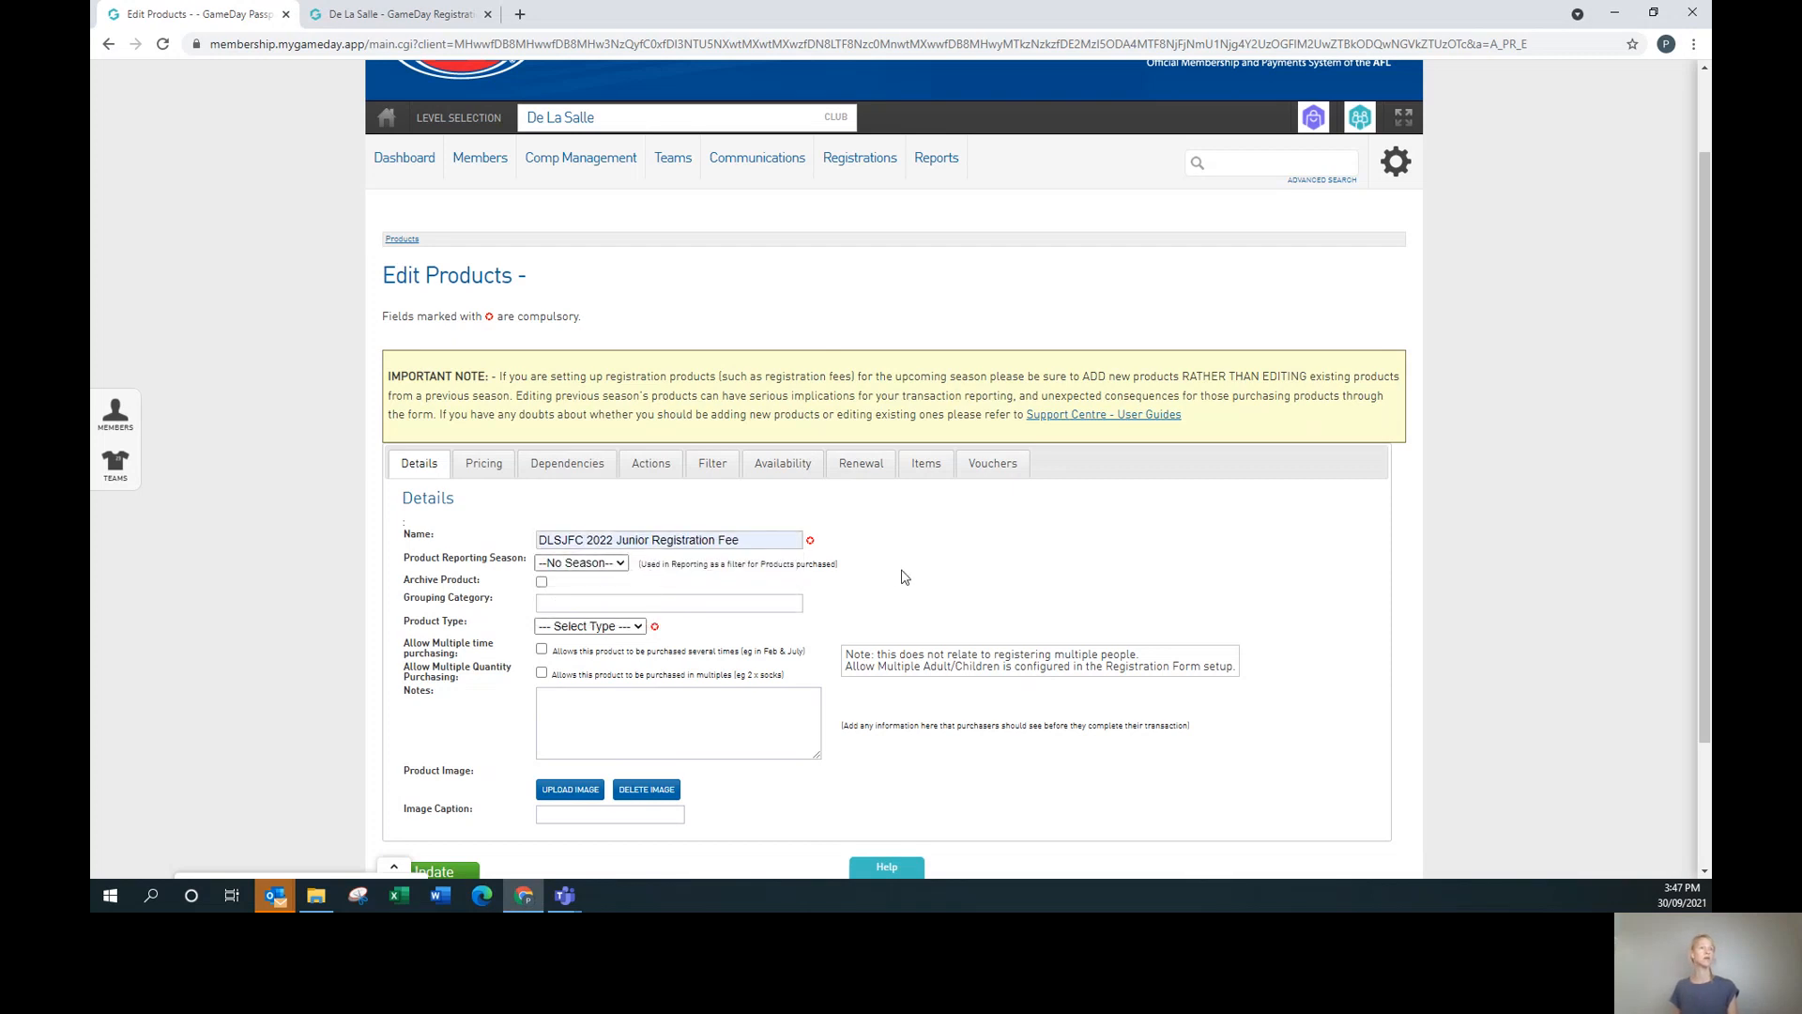
Set the product reporting season to 2022.
left_click(582, 564)
scroll(585, 786, "down", 8)
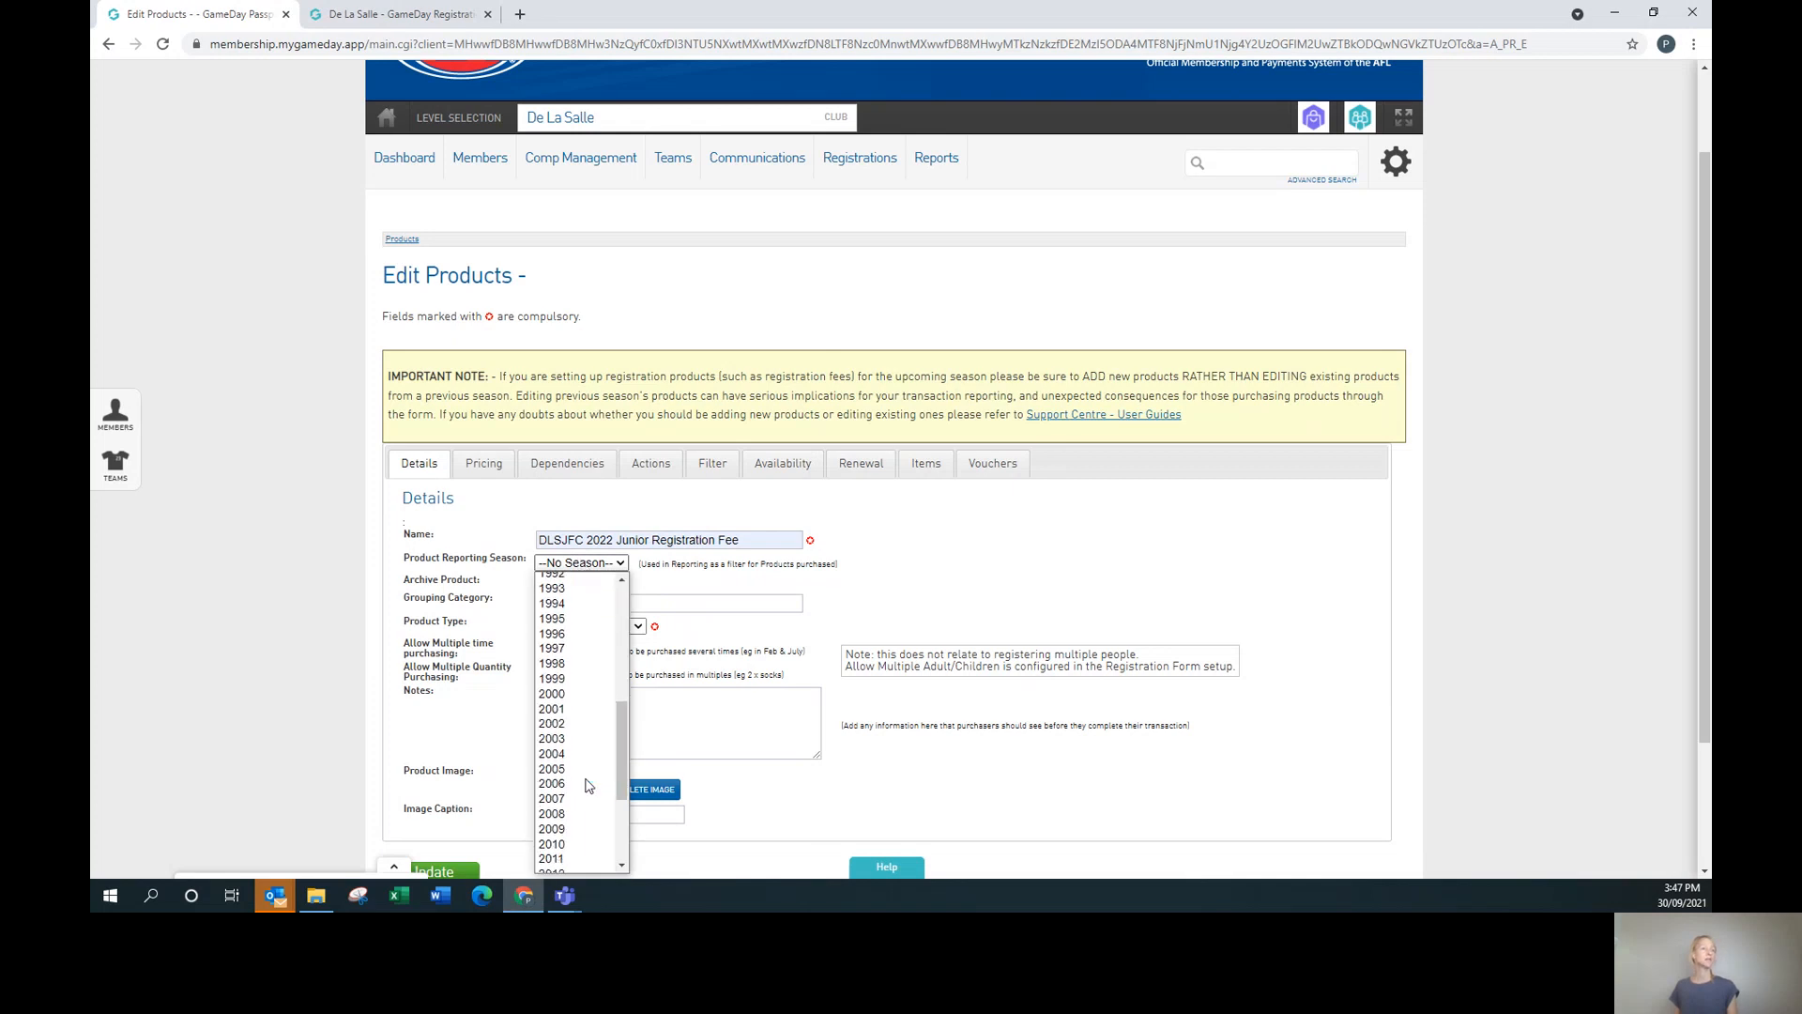
left_click(574, 849)
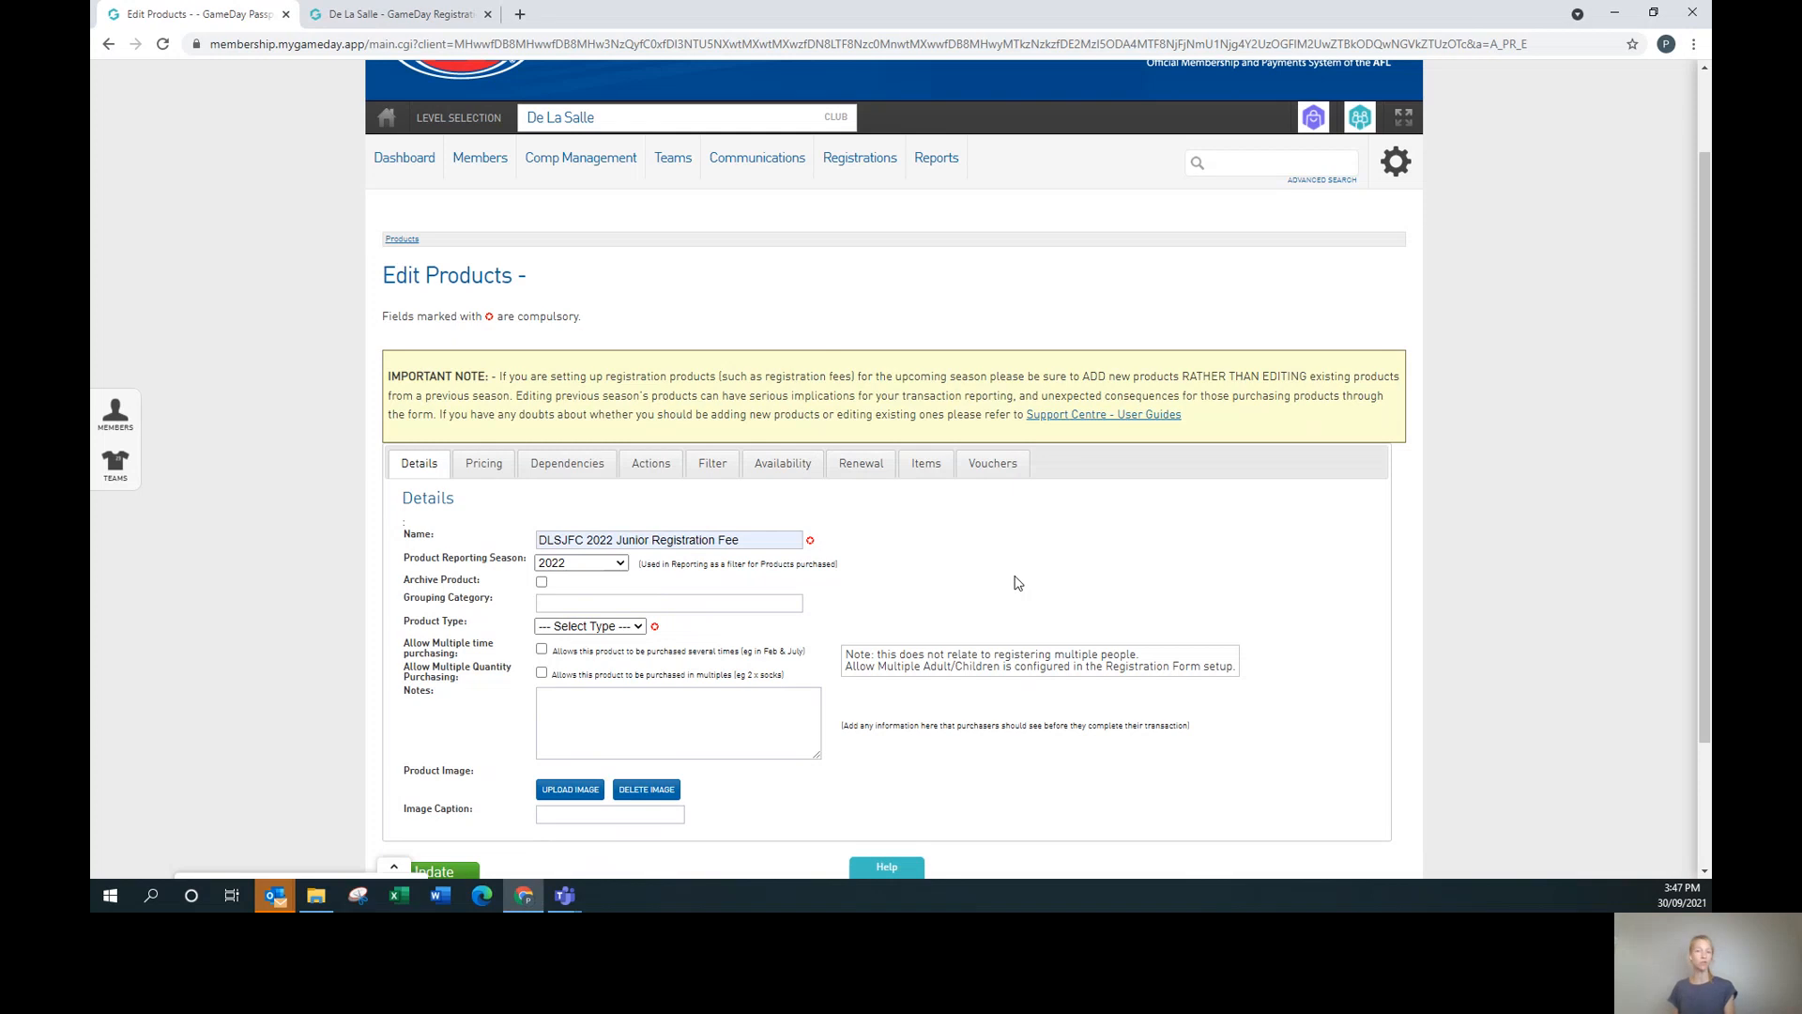
Set the grouping category to '2022 Junior Membership'.
left_click(649, 601)
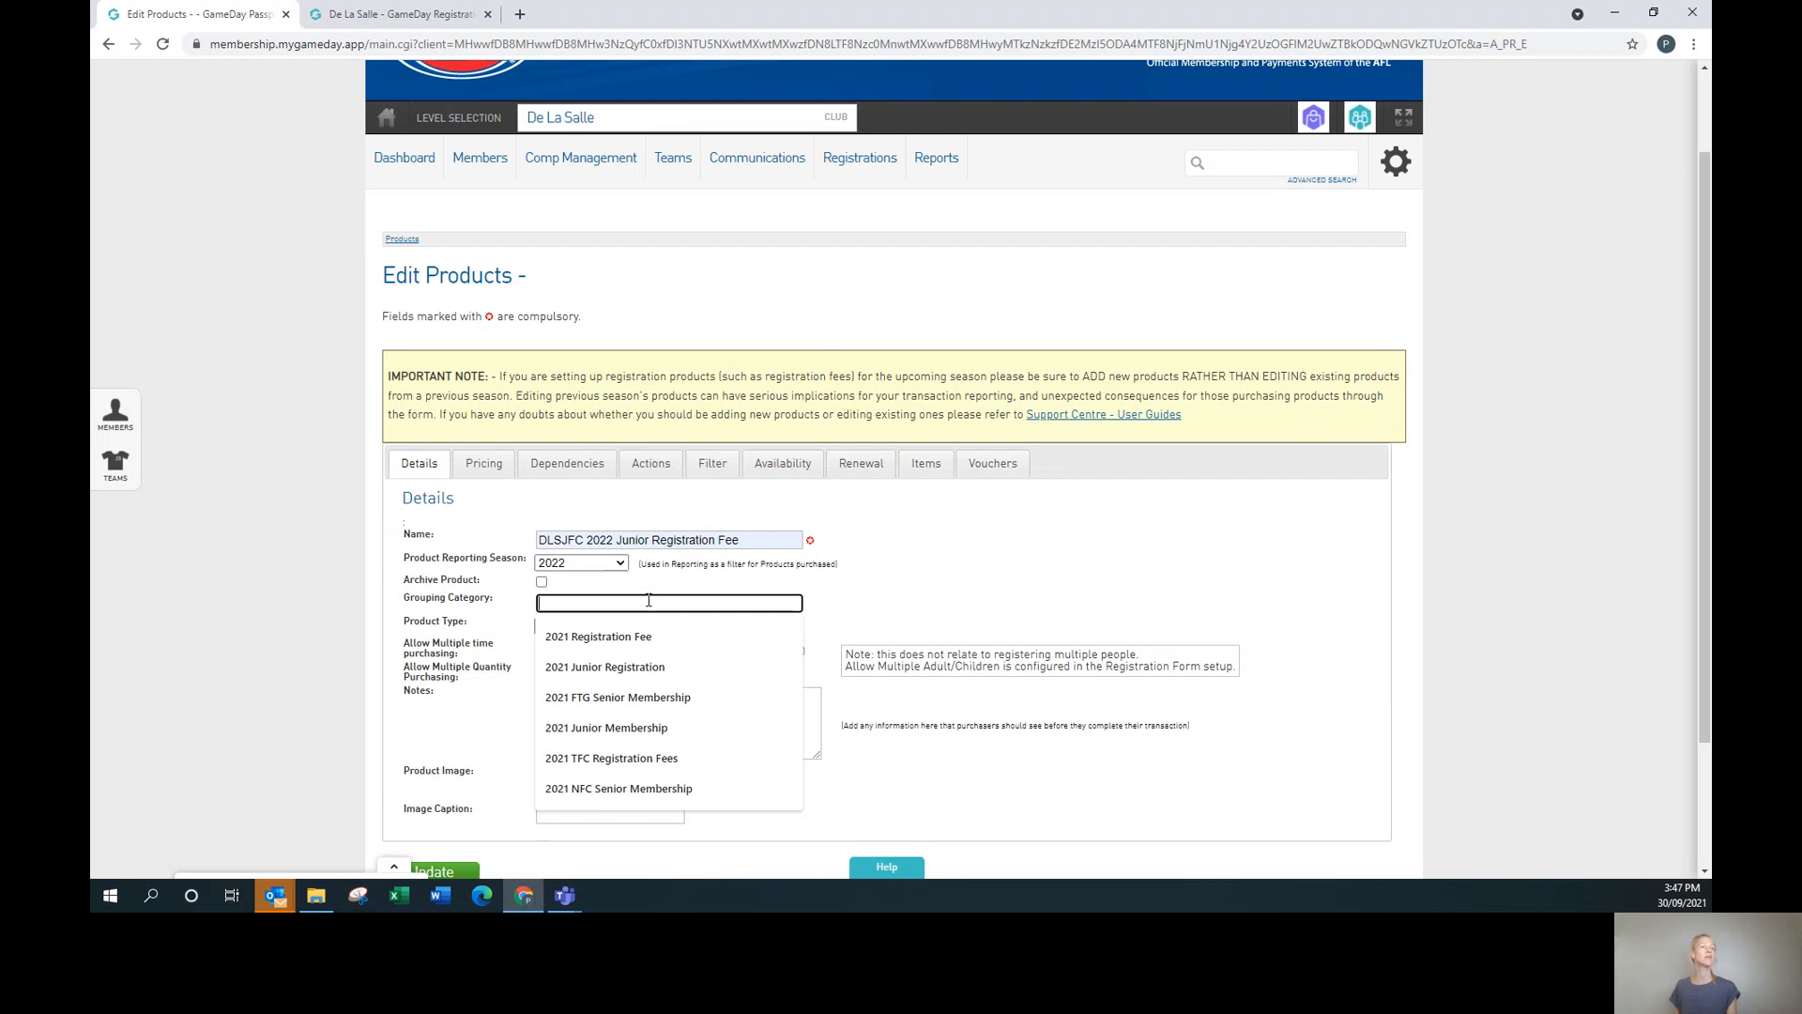
left_click(987, 606)
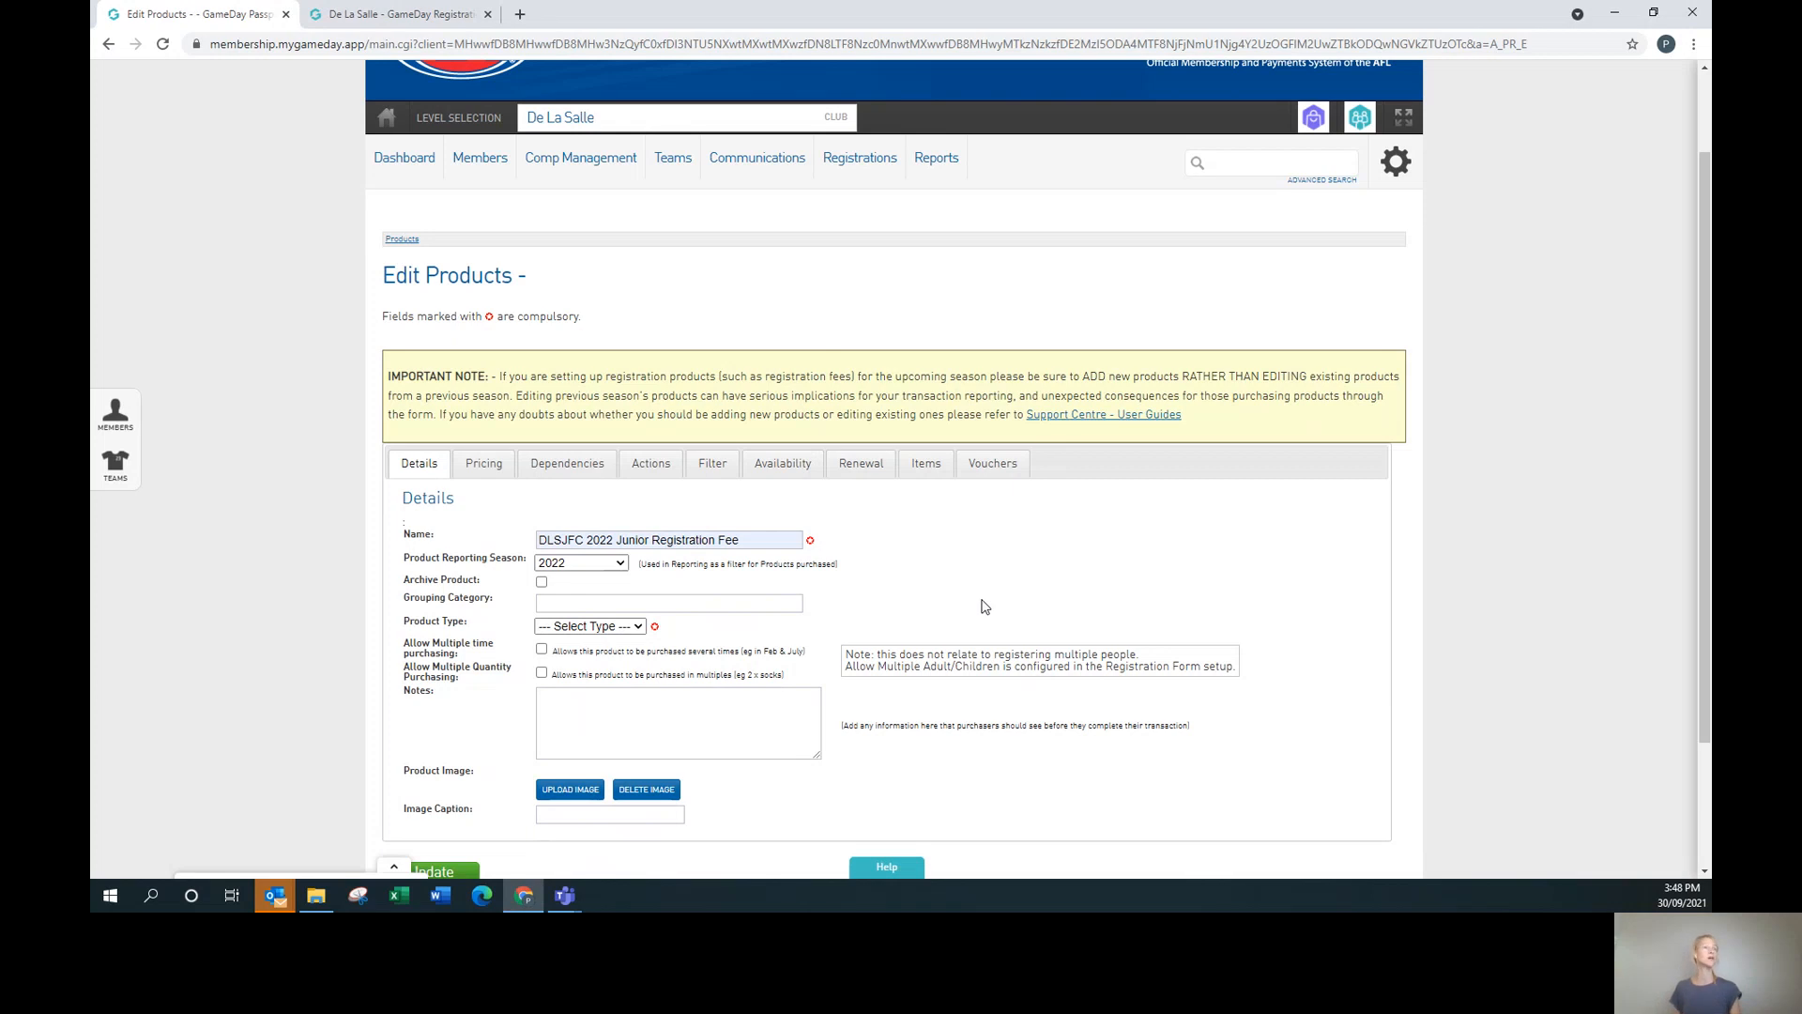
left_click(598, 605)
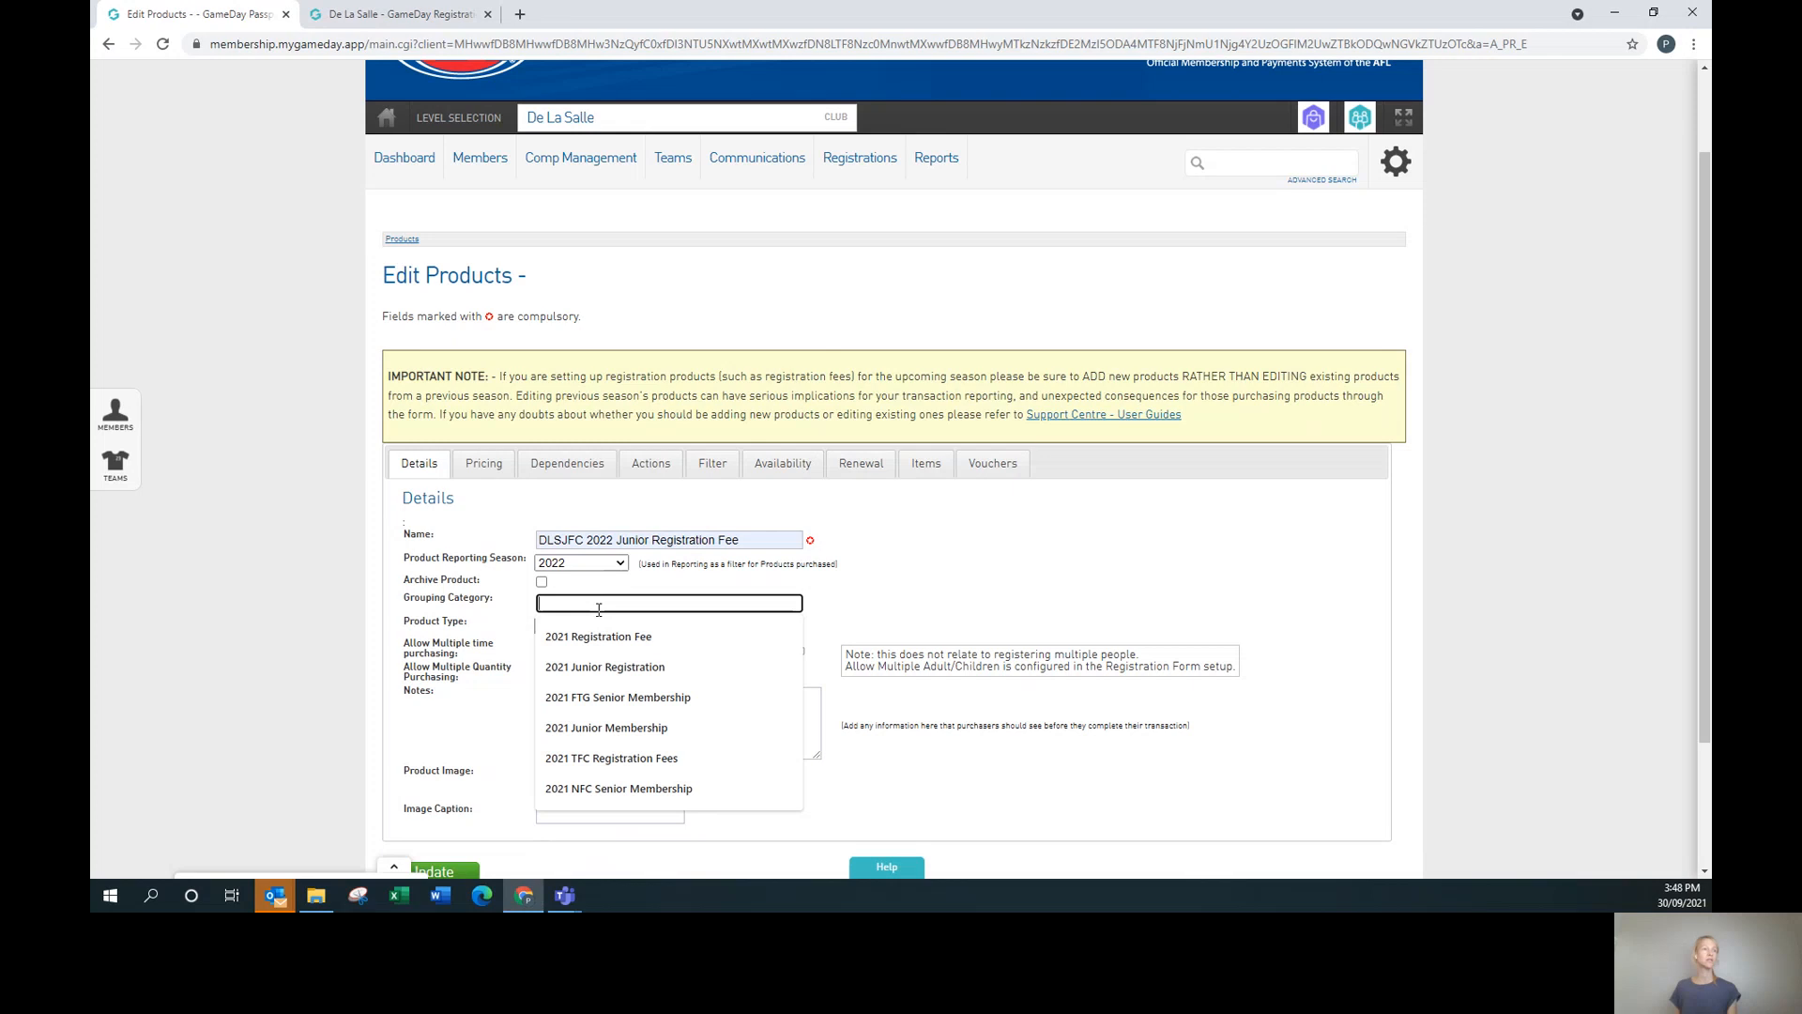
left_click(606, 666)
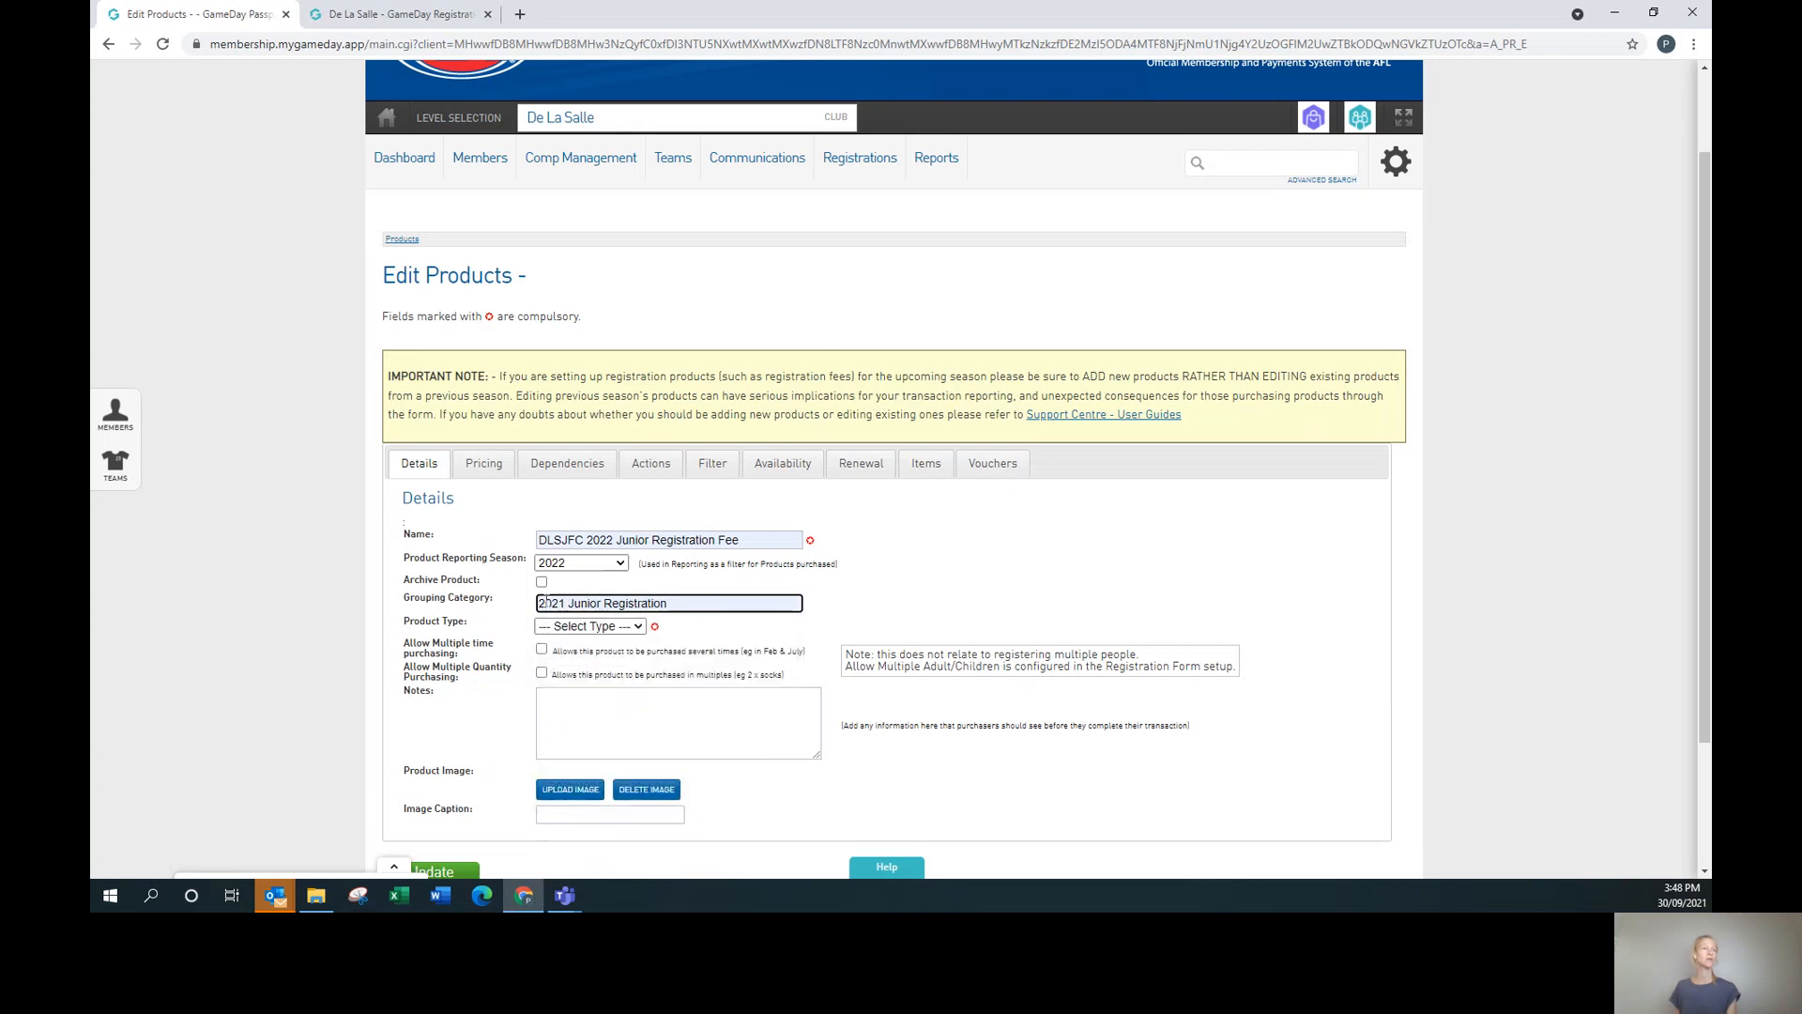
key("BackSpace")
type("2")
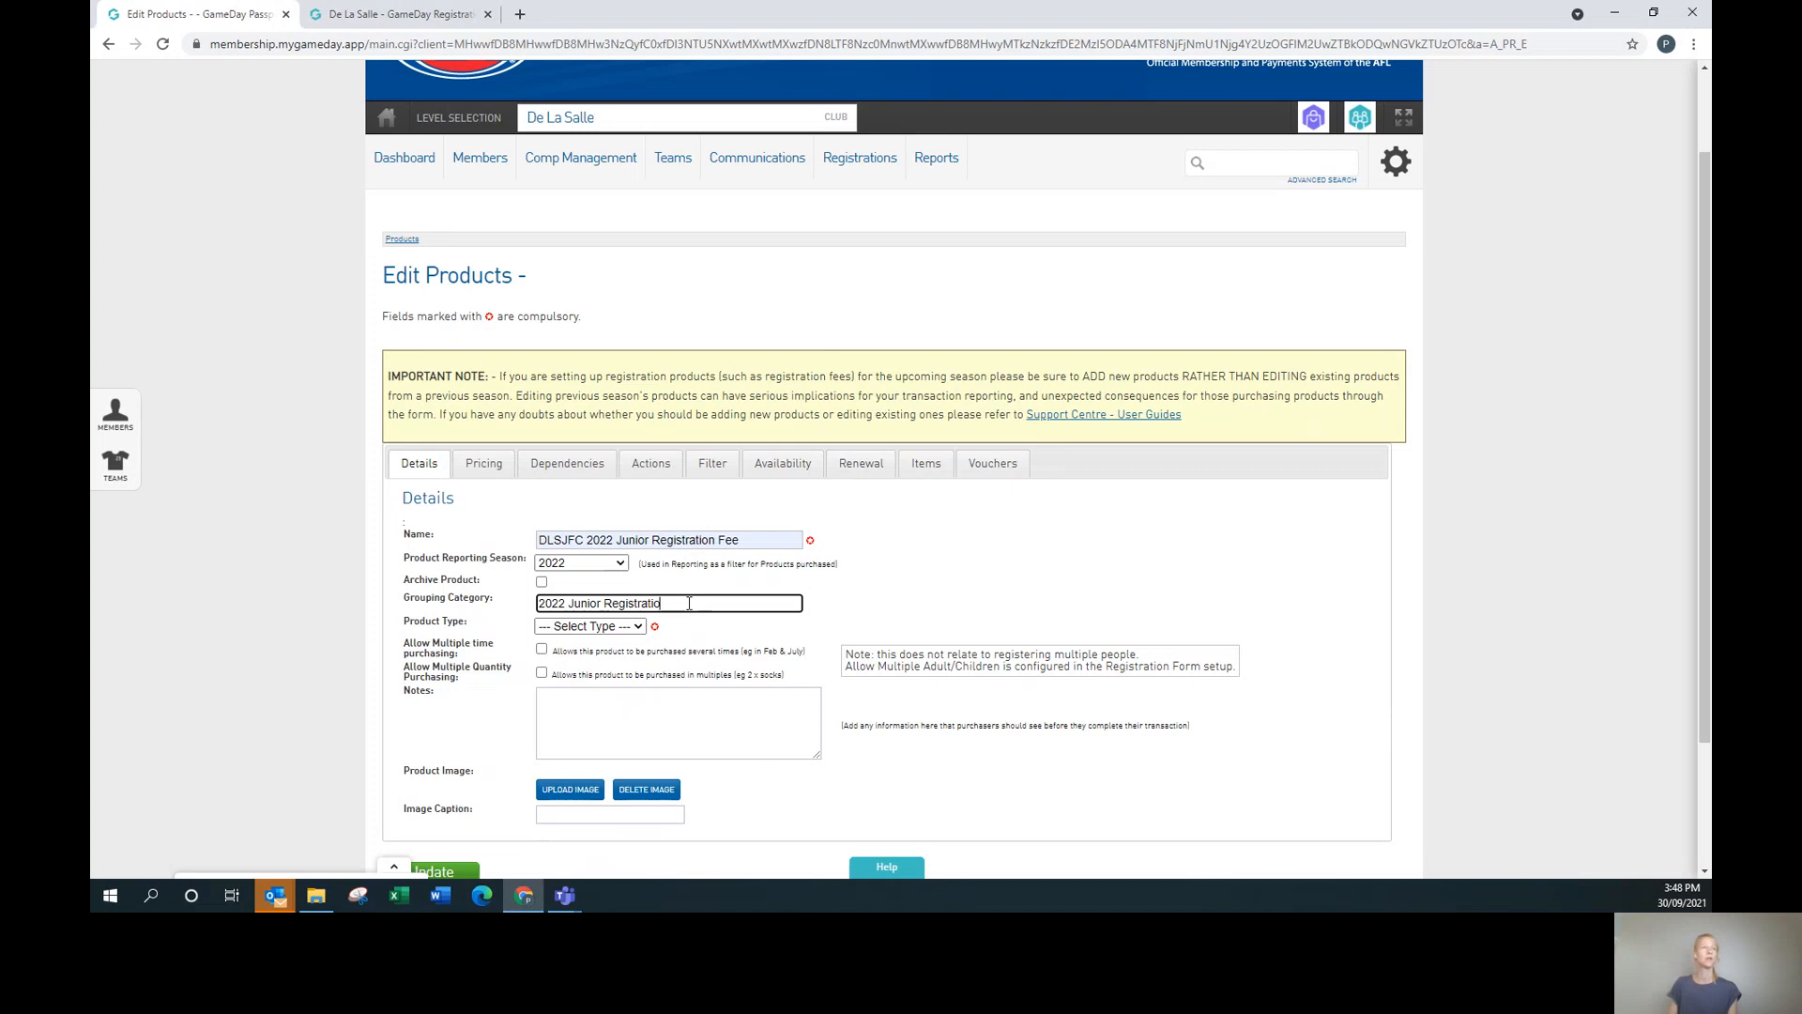
key("BackSpace")
key("BackSpace")
key("BackSpace")
key("BackSpace")
key("BackSpace")
key("BackSpace")
key("BackSpace")
key("BackSpace")
key("BackSpace")
key("BackSpace")
key("BackSpace")
key("BackSpace")
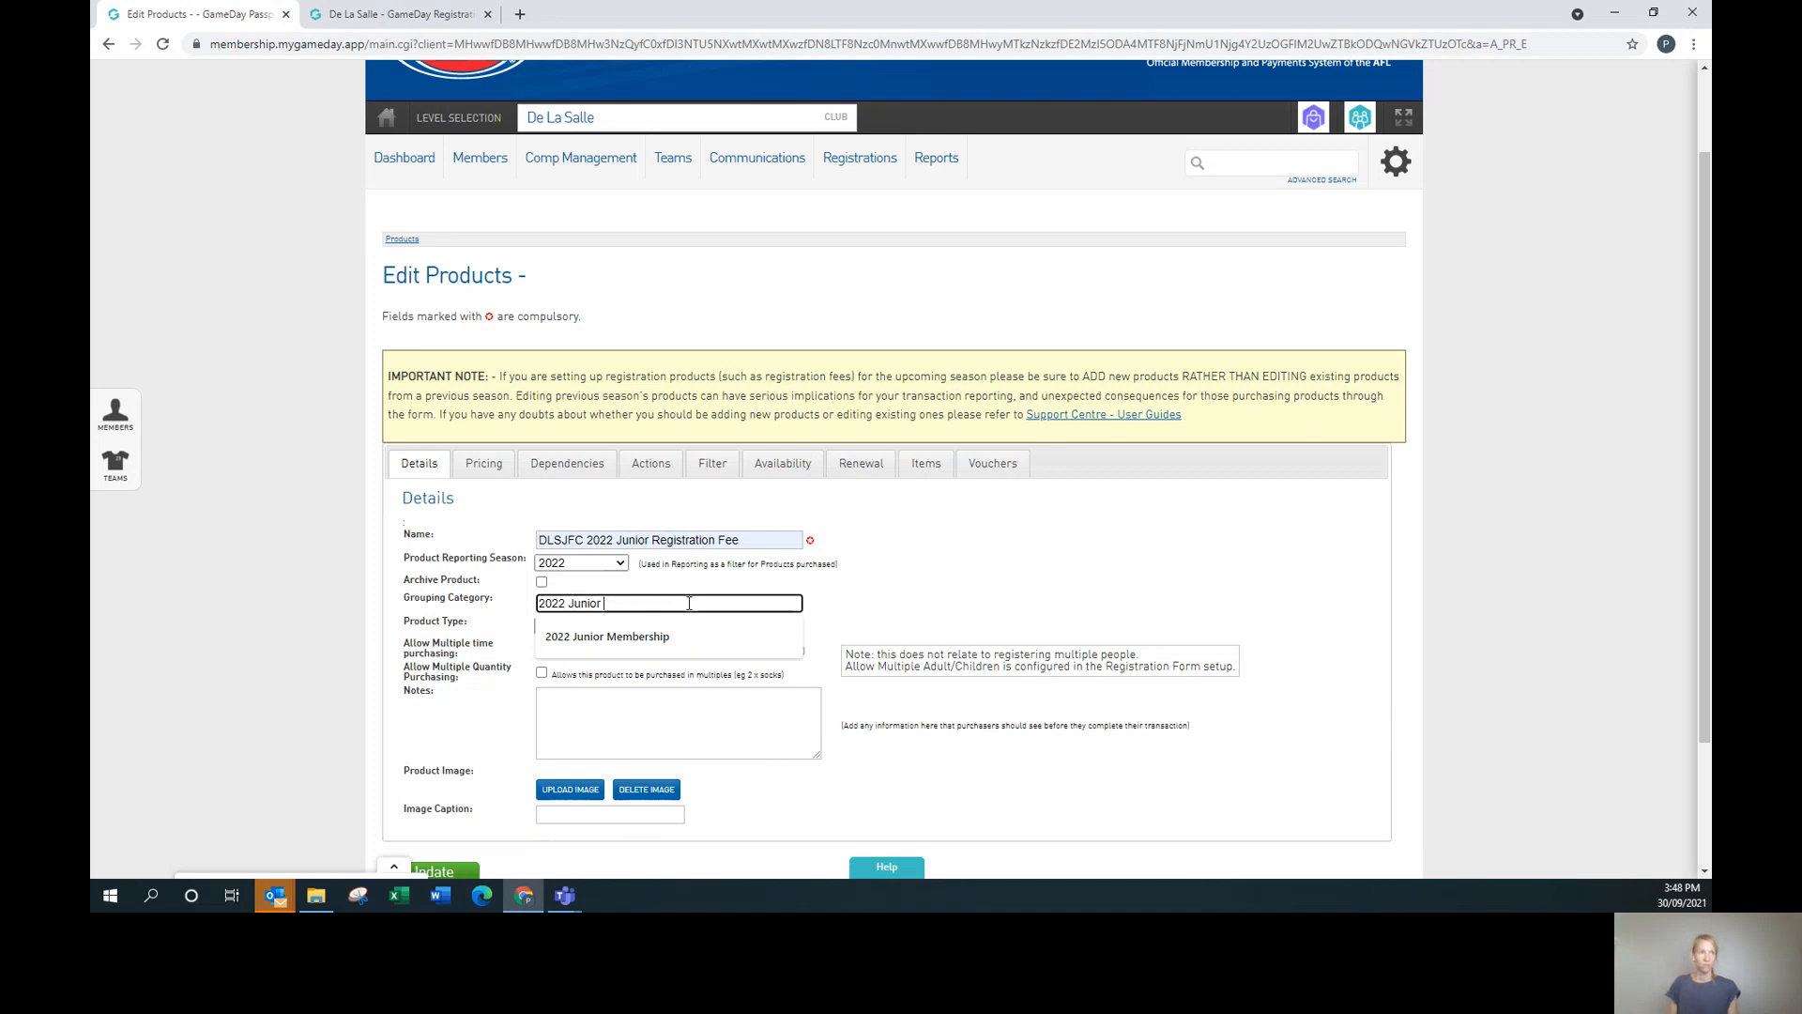
left_click(647, 638)
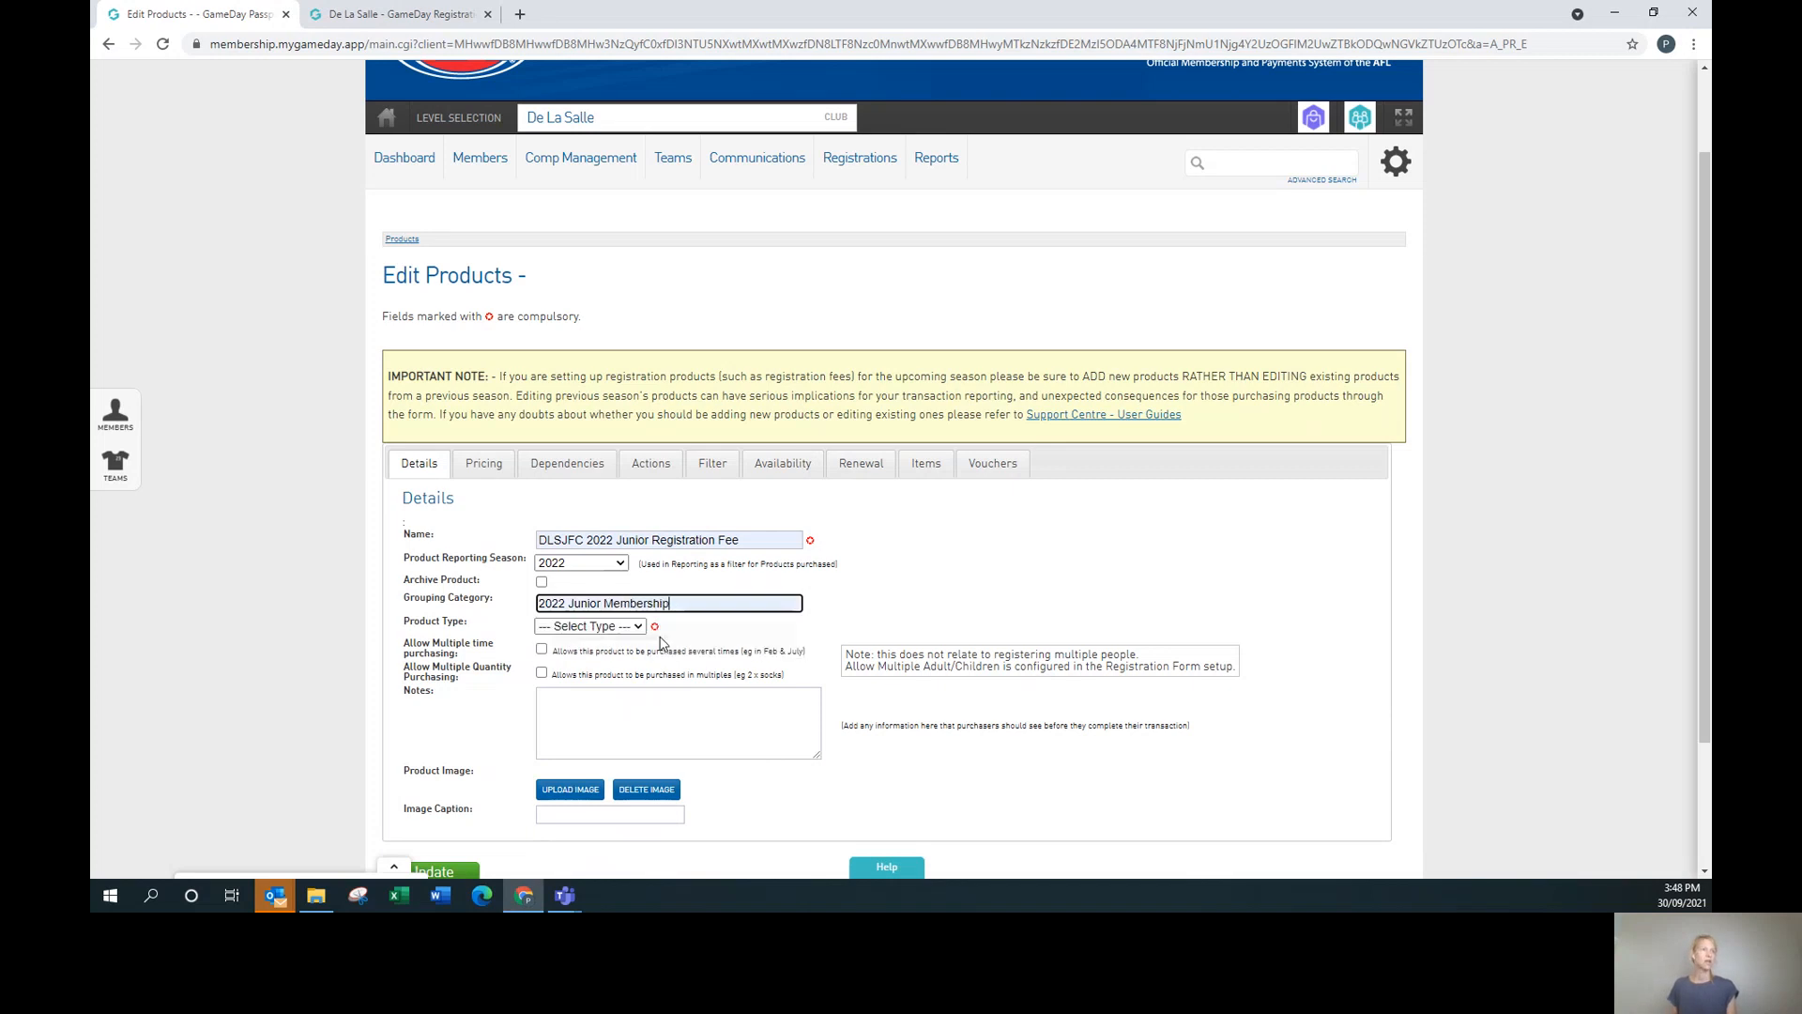
Set the product type to Membership, and type an 'Early Bird' note then erase it.
left_click(629, 623)
left_click(563, 644)
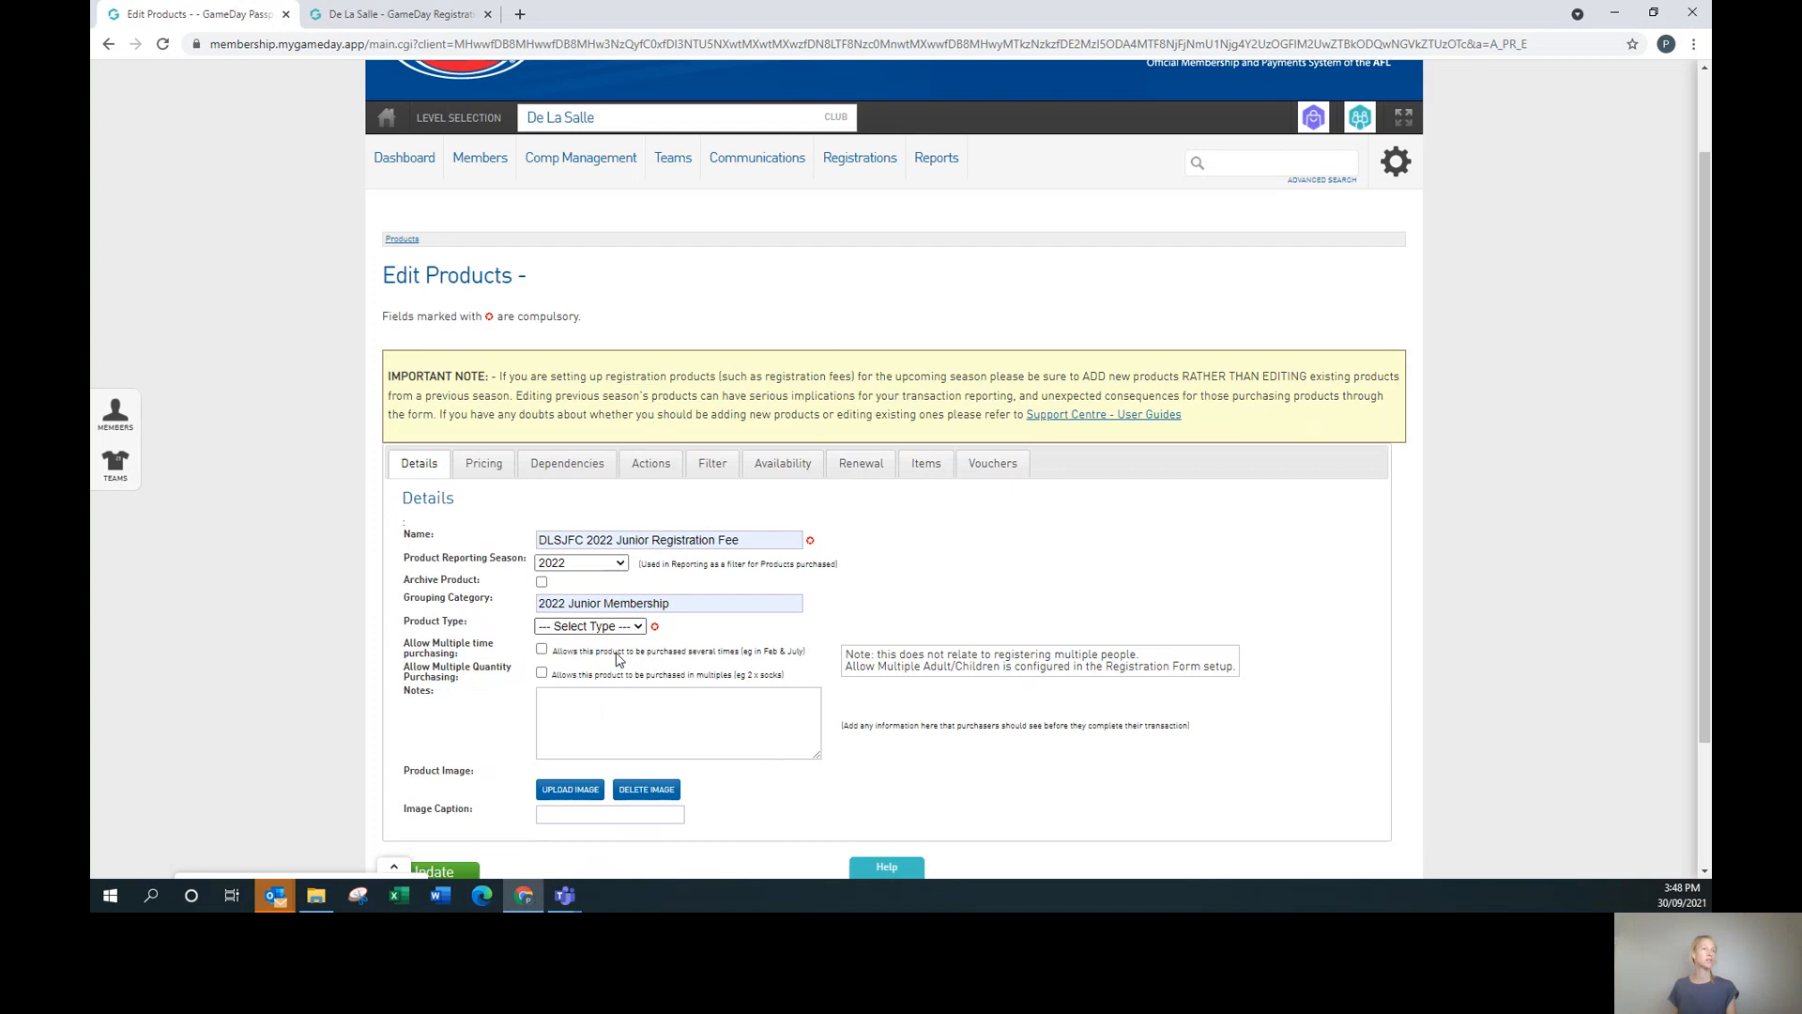
left_click(1031, 555)
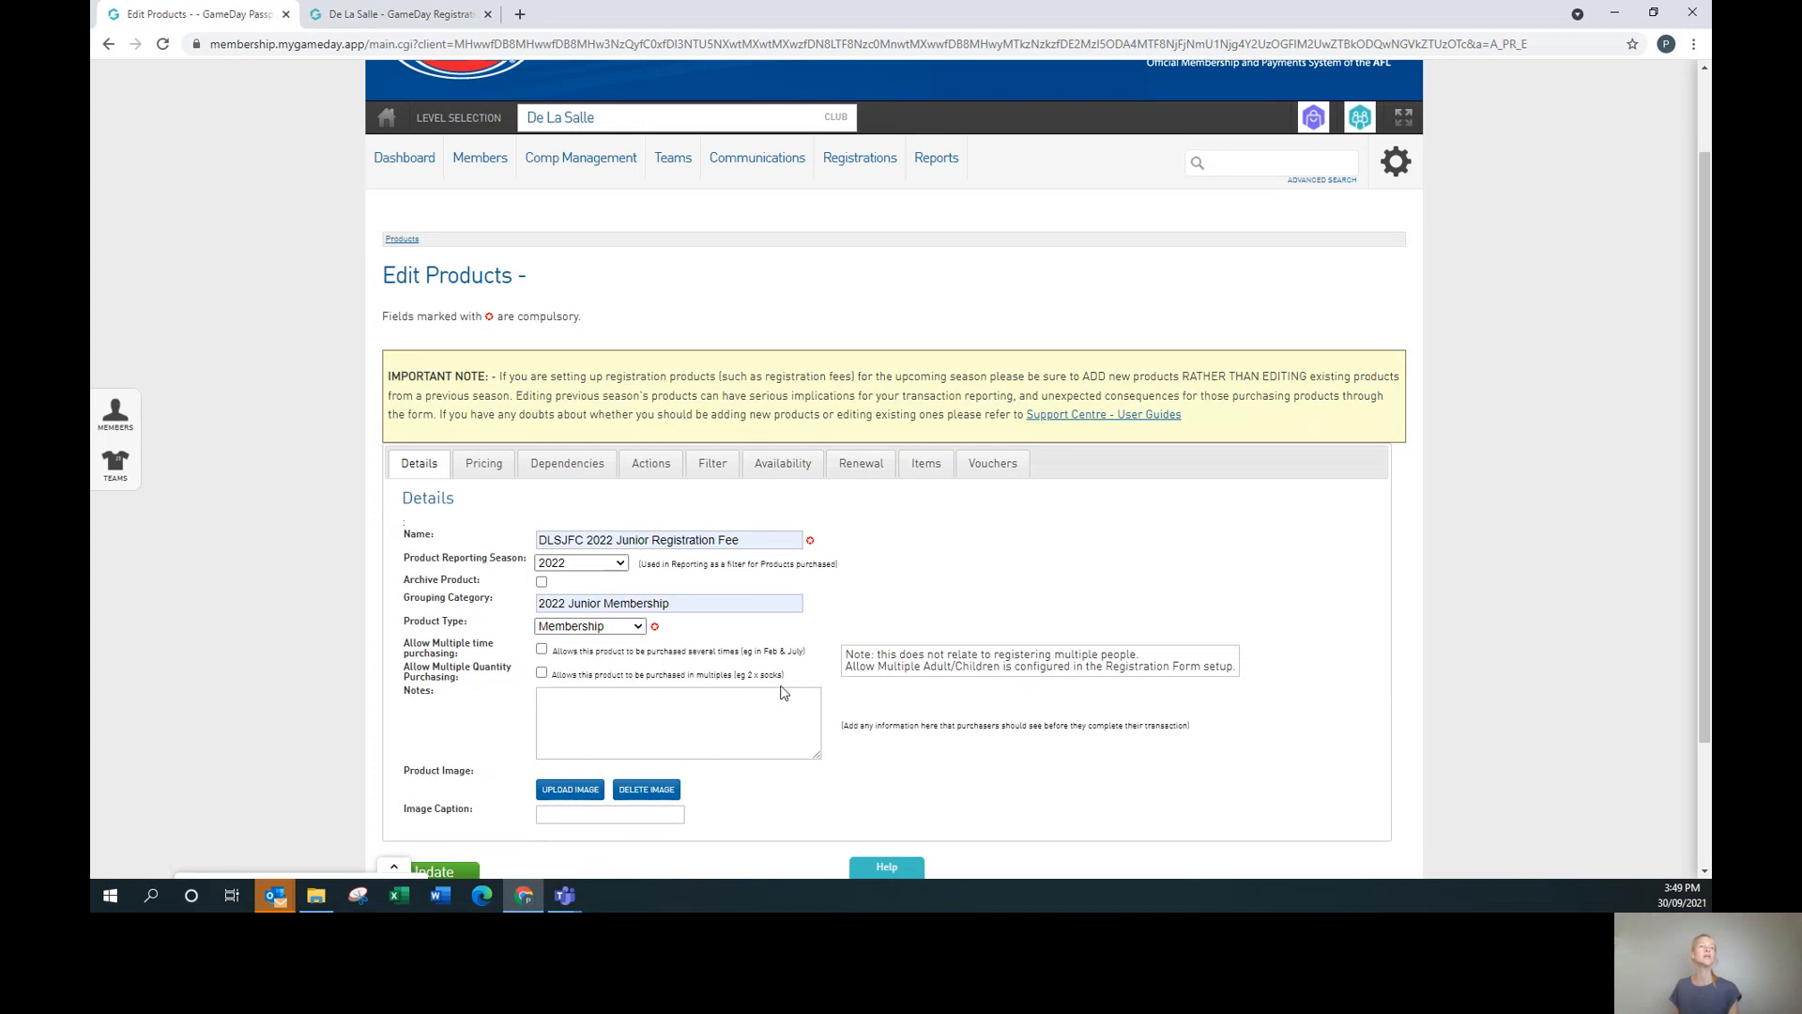
left_click(562, 701)
type("Ea")
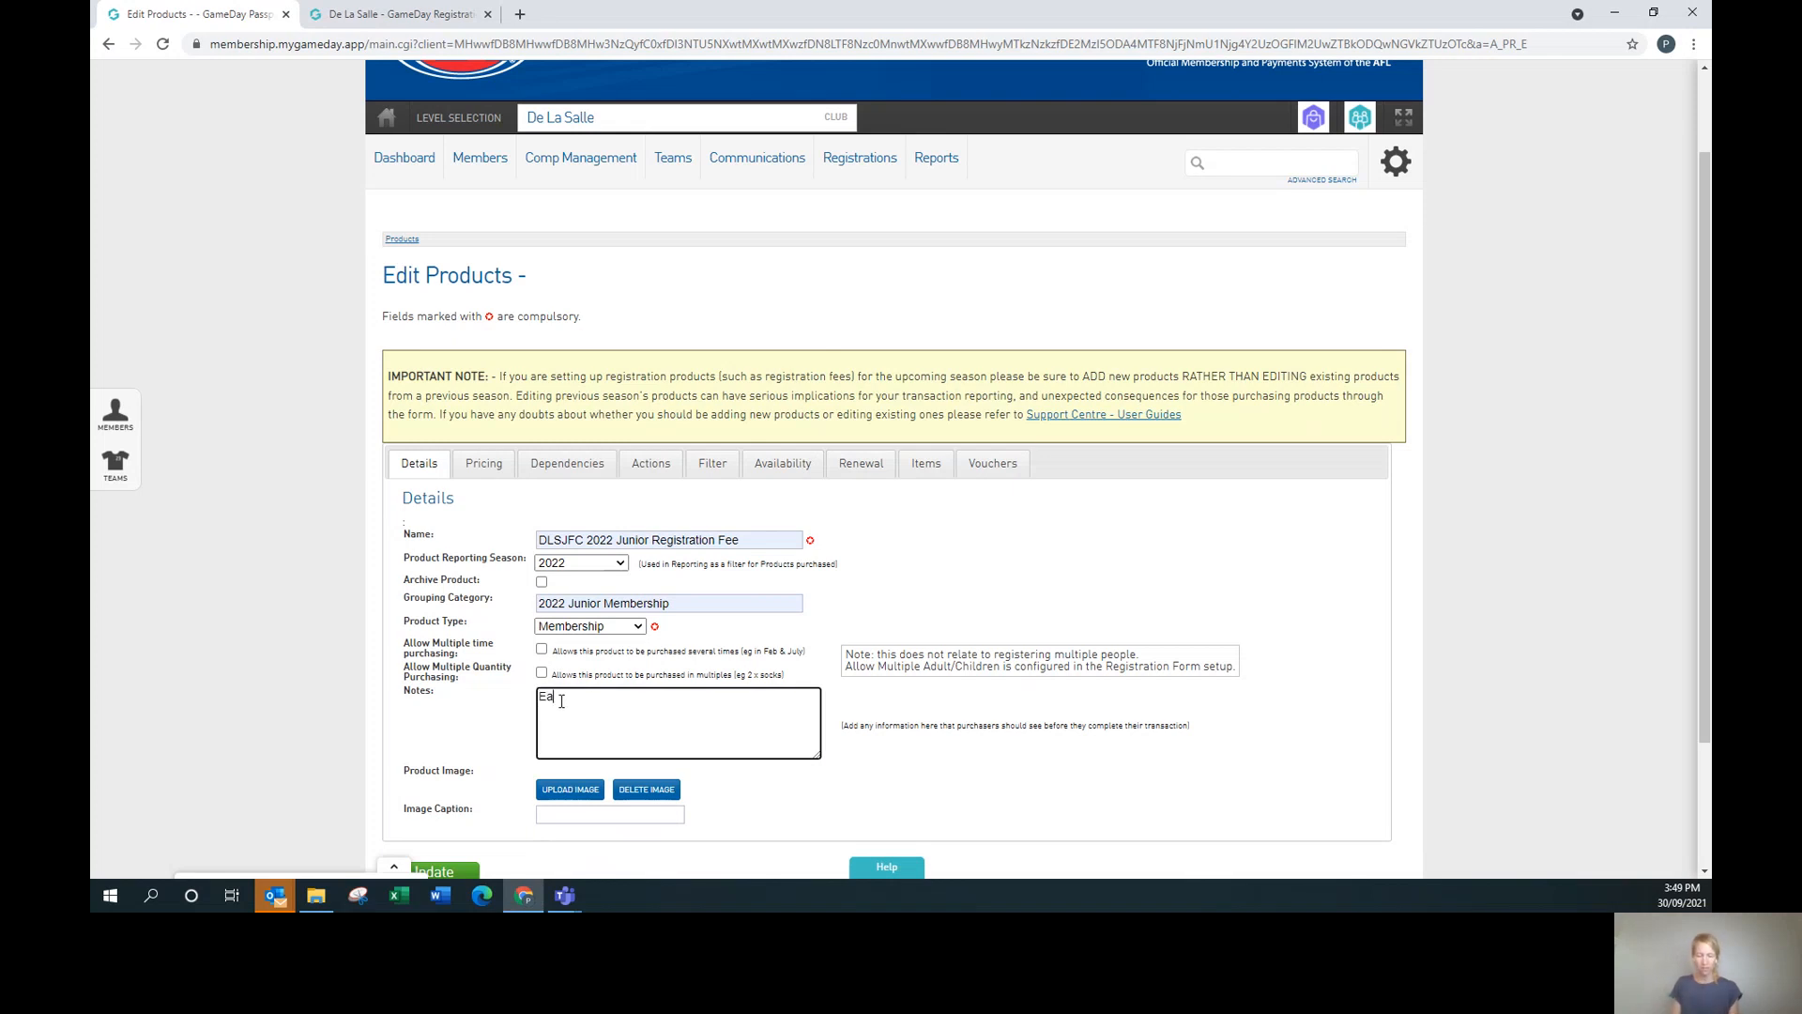
type("rly Bird")
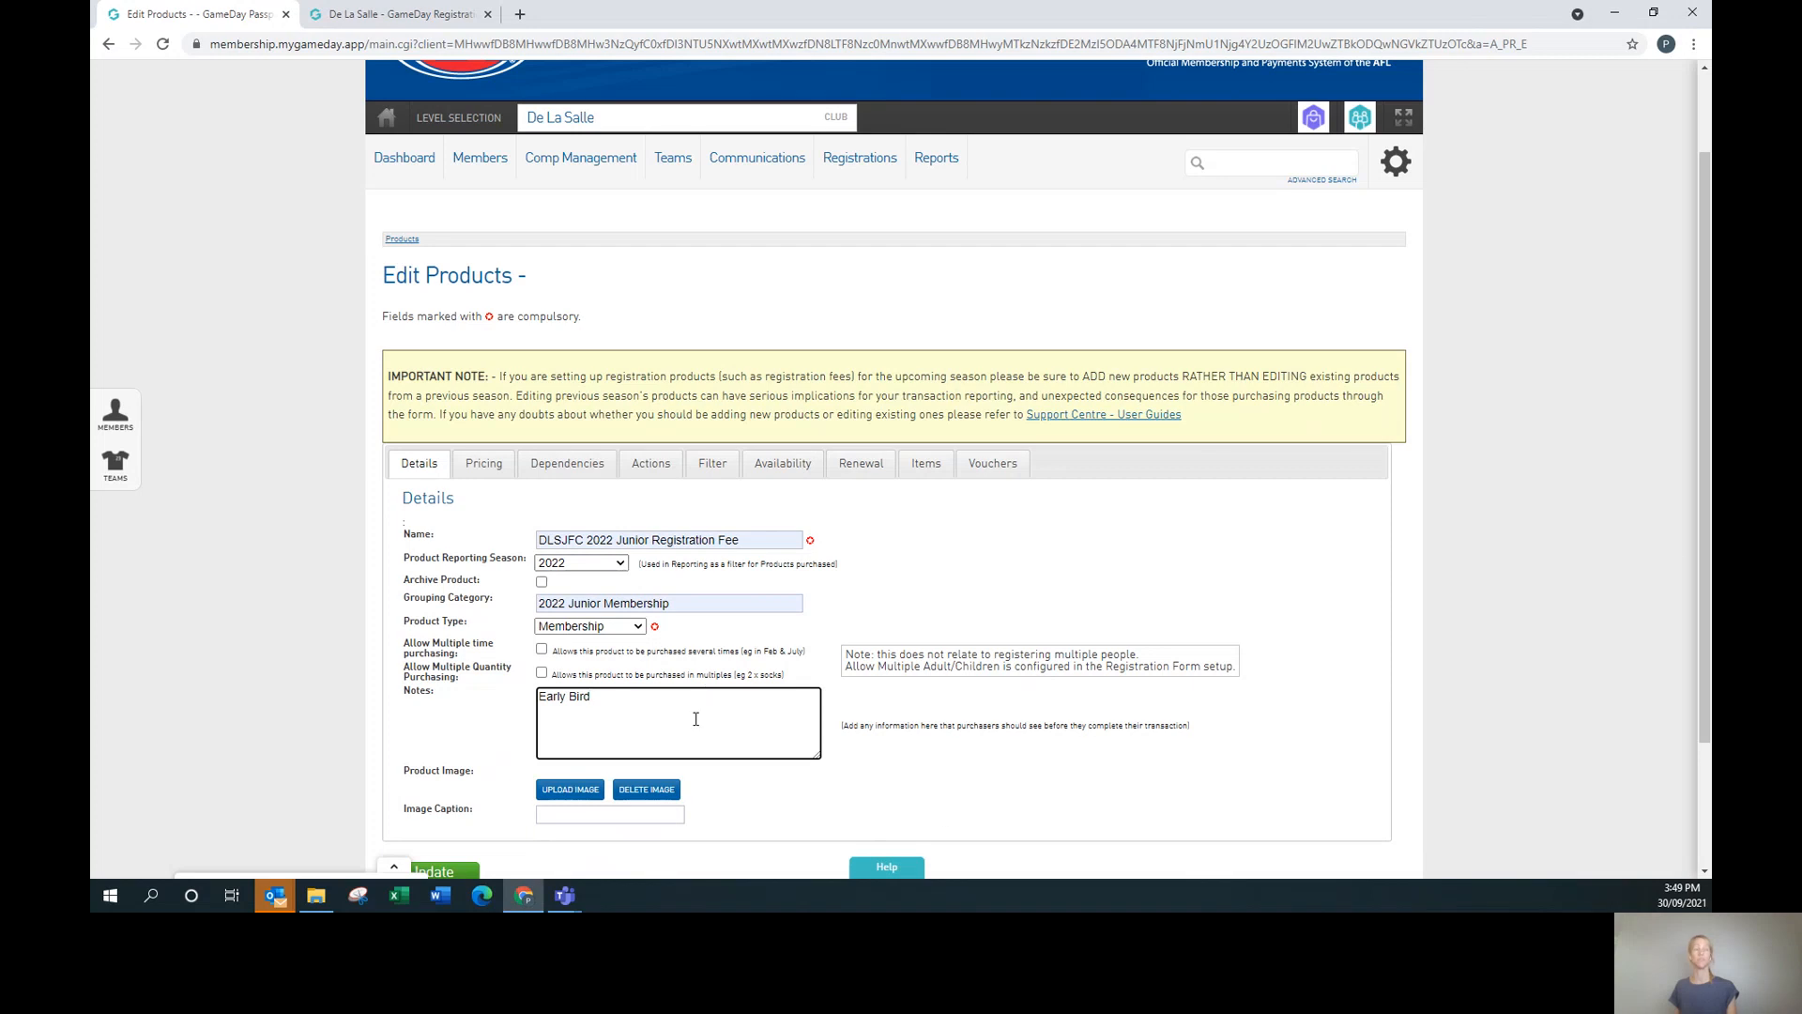
key("BackSpace")
key("BackSpace")
key("BackSpace")
key("BackSpace")
key("BackSpace")
key("BackSpace")
key("BackSpace")
key("BackSpace")
On Pricing, set tax to GST inclusive and cost centre to Membership 2022.
left_click(484, 469)
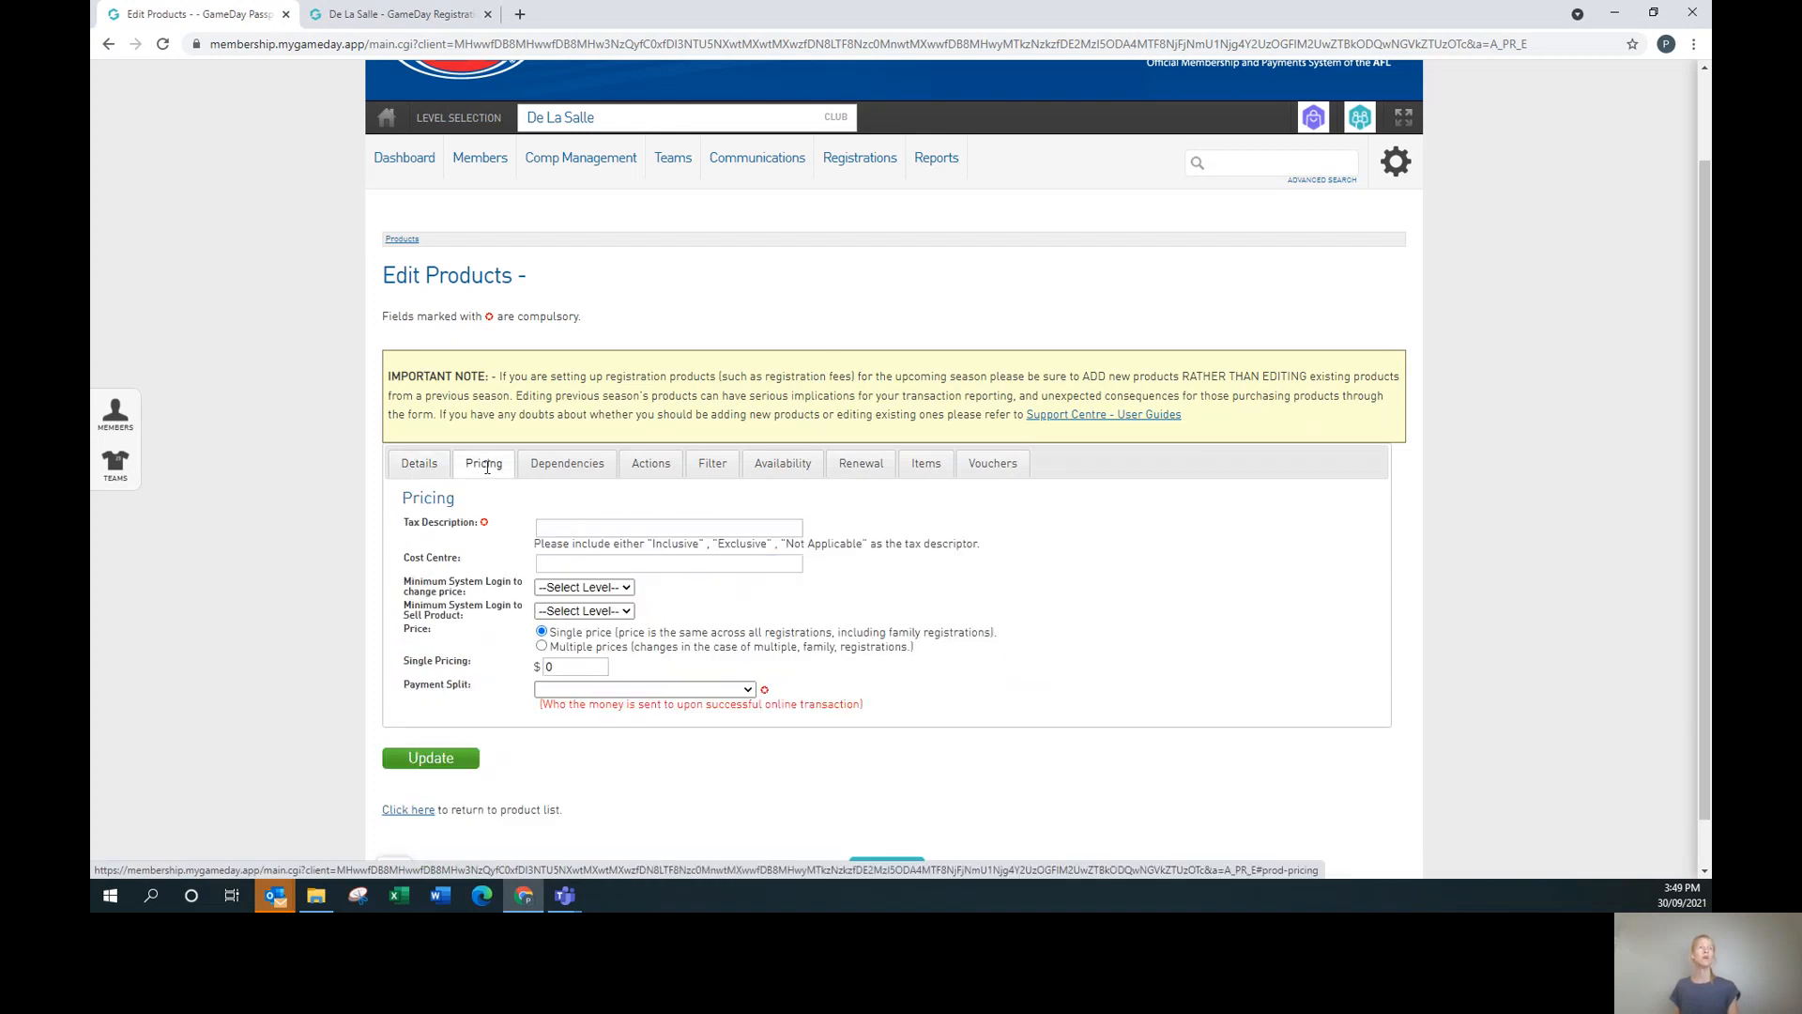
left_click(611, 529)
left_click(577, 561)
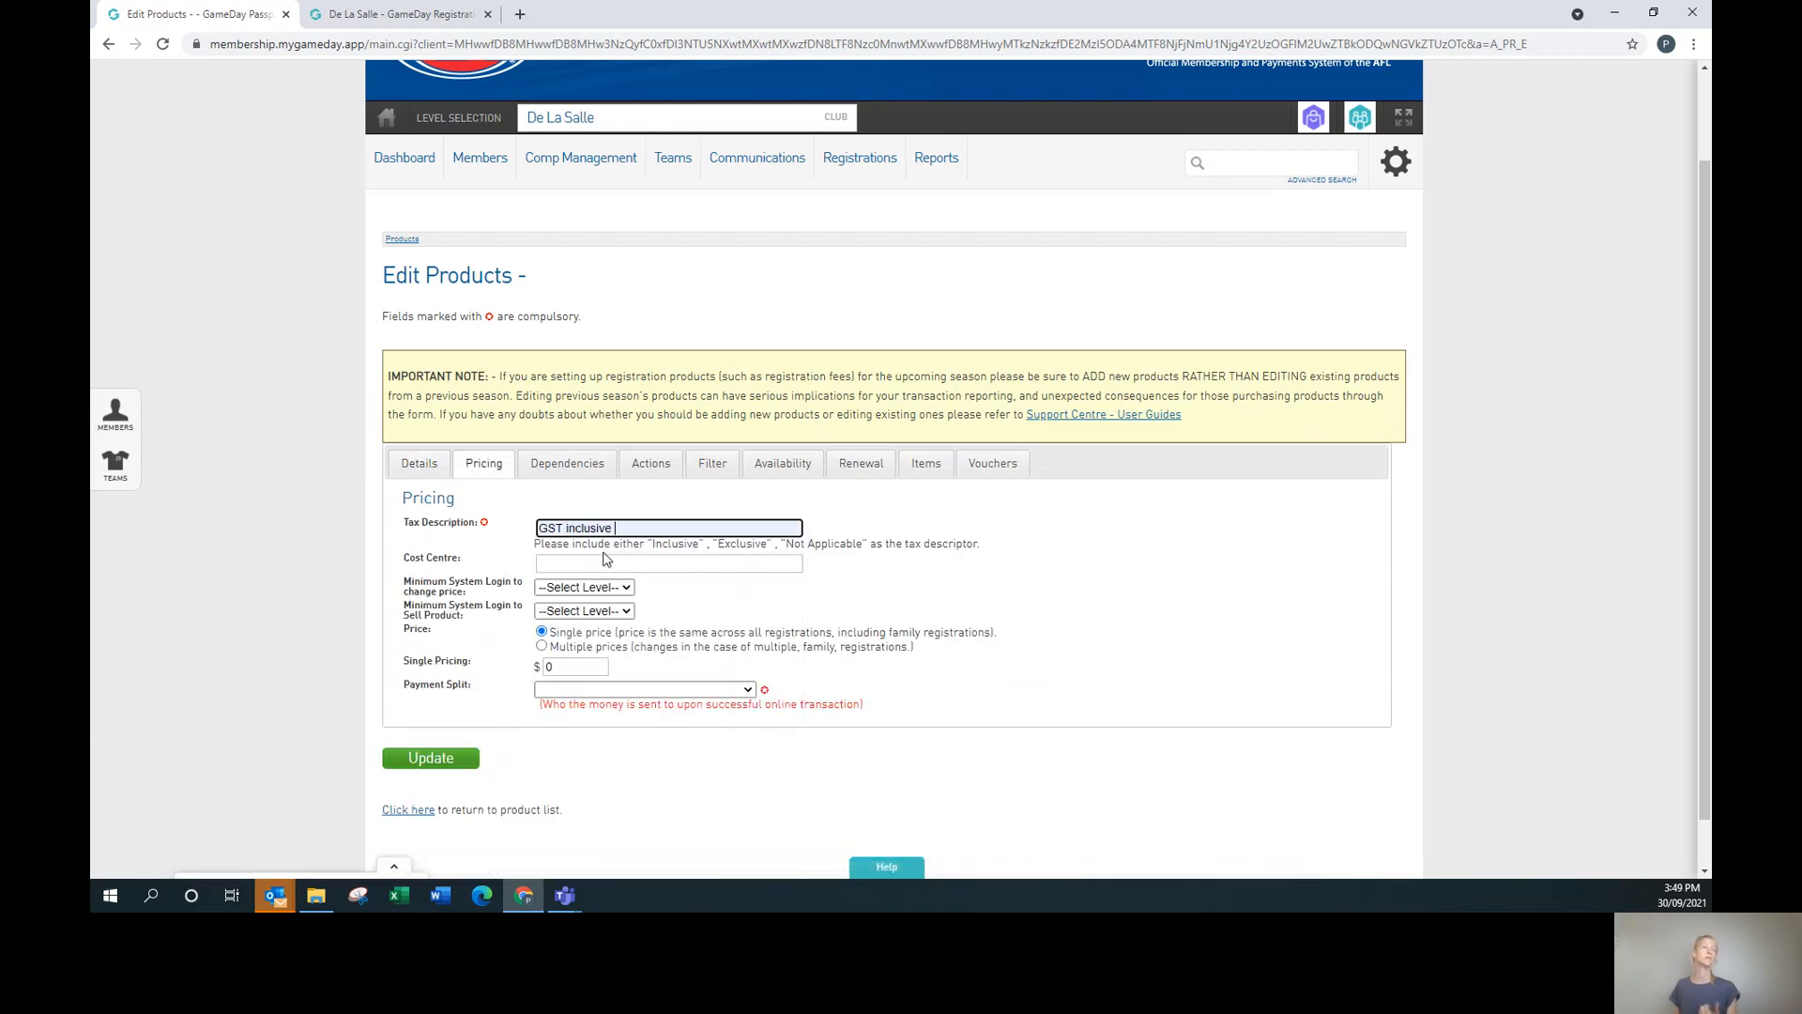
left_click(577, 565)
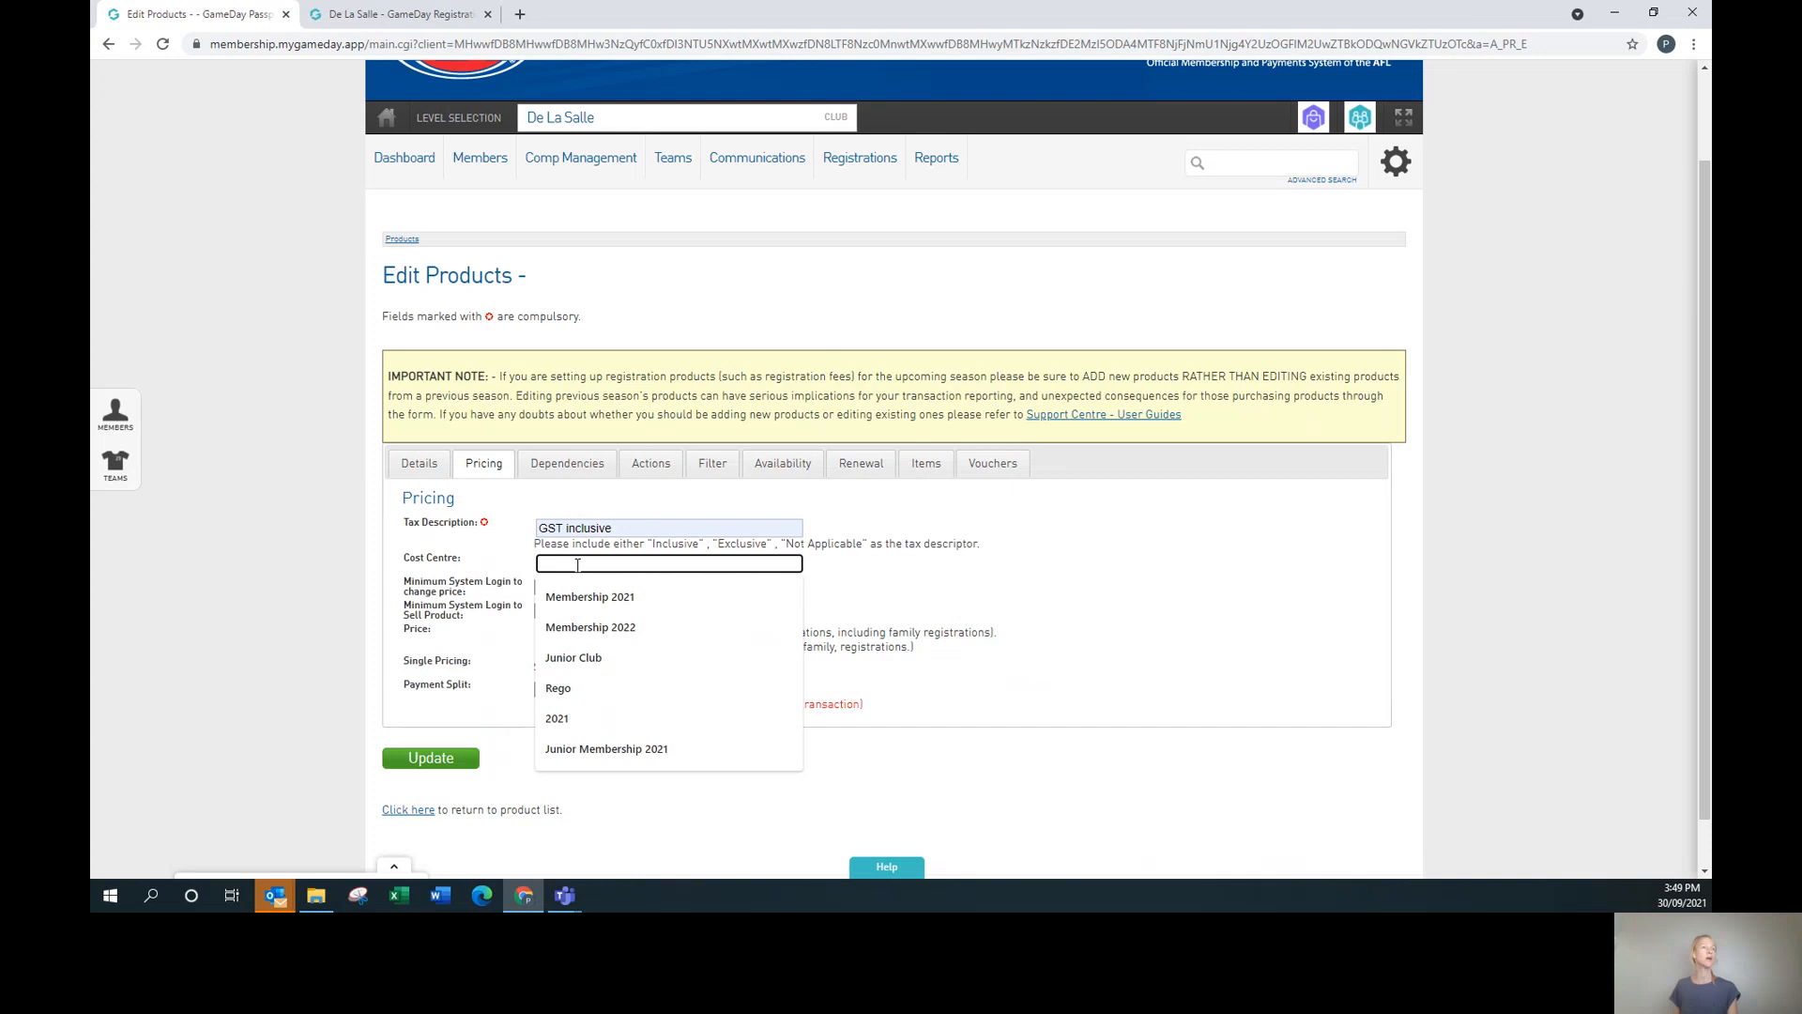
left_click(590, 627)
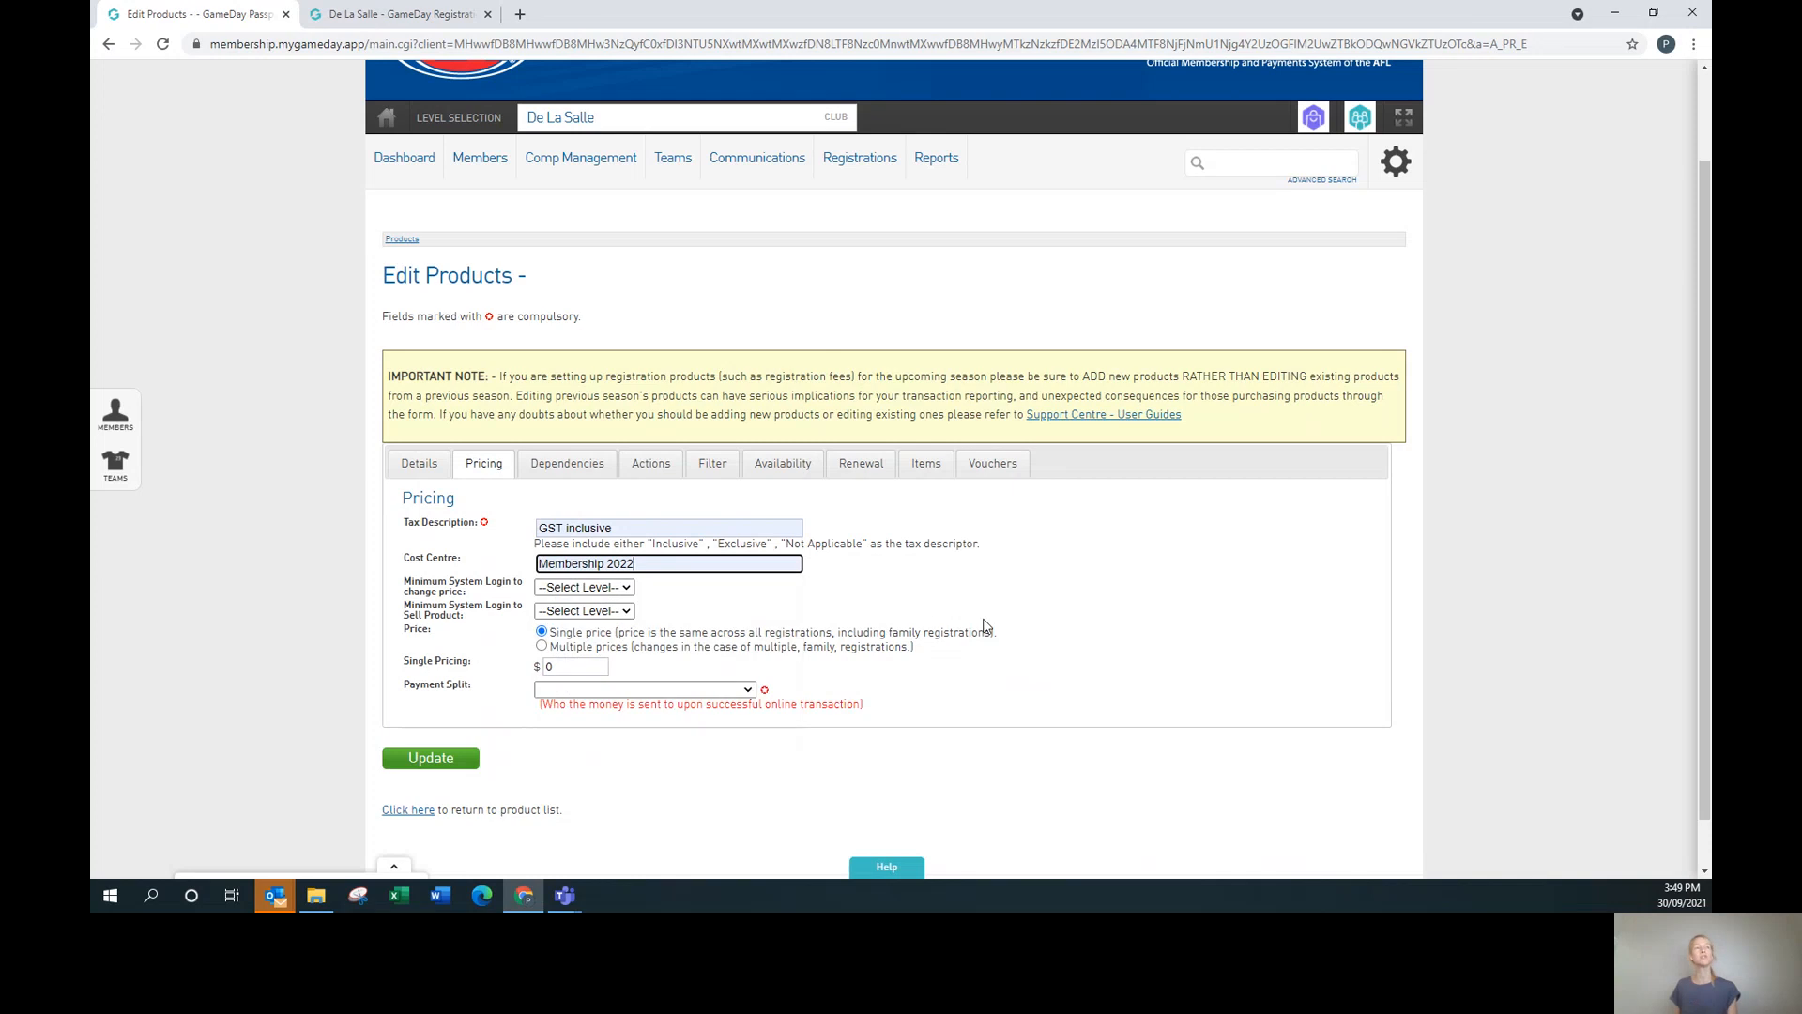
Restrict price changes and product sales to Club level logins.
left_click(586, 588)
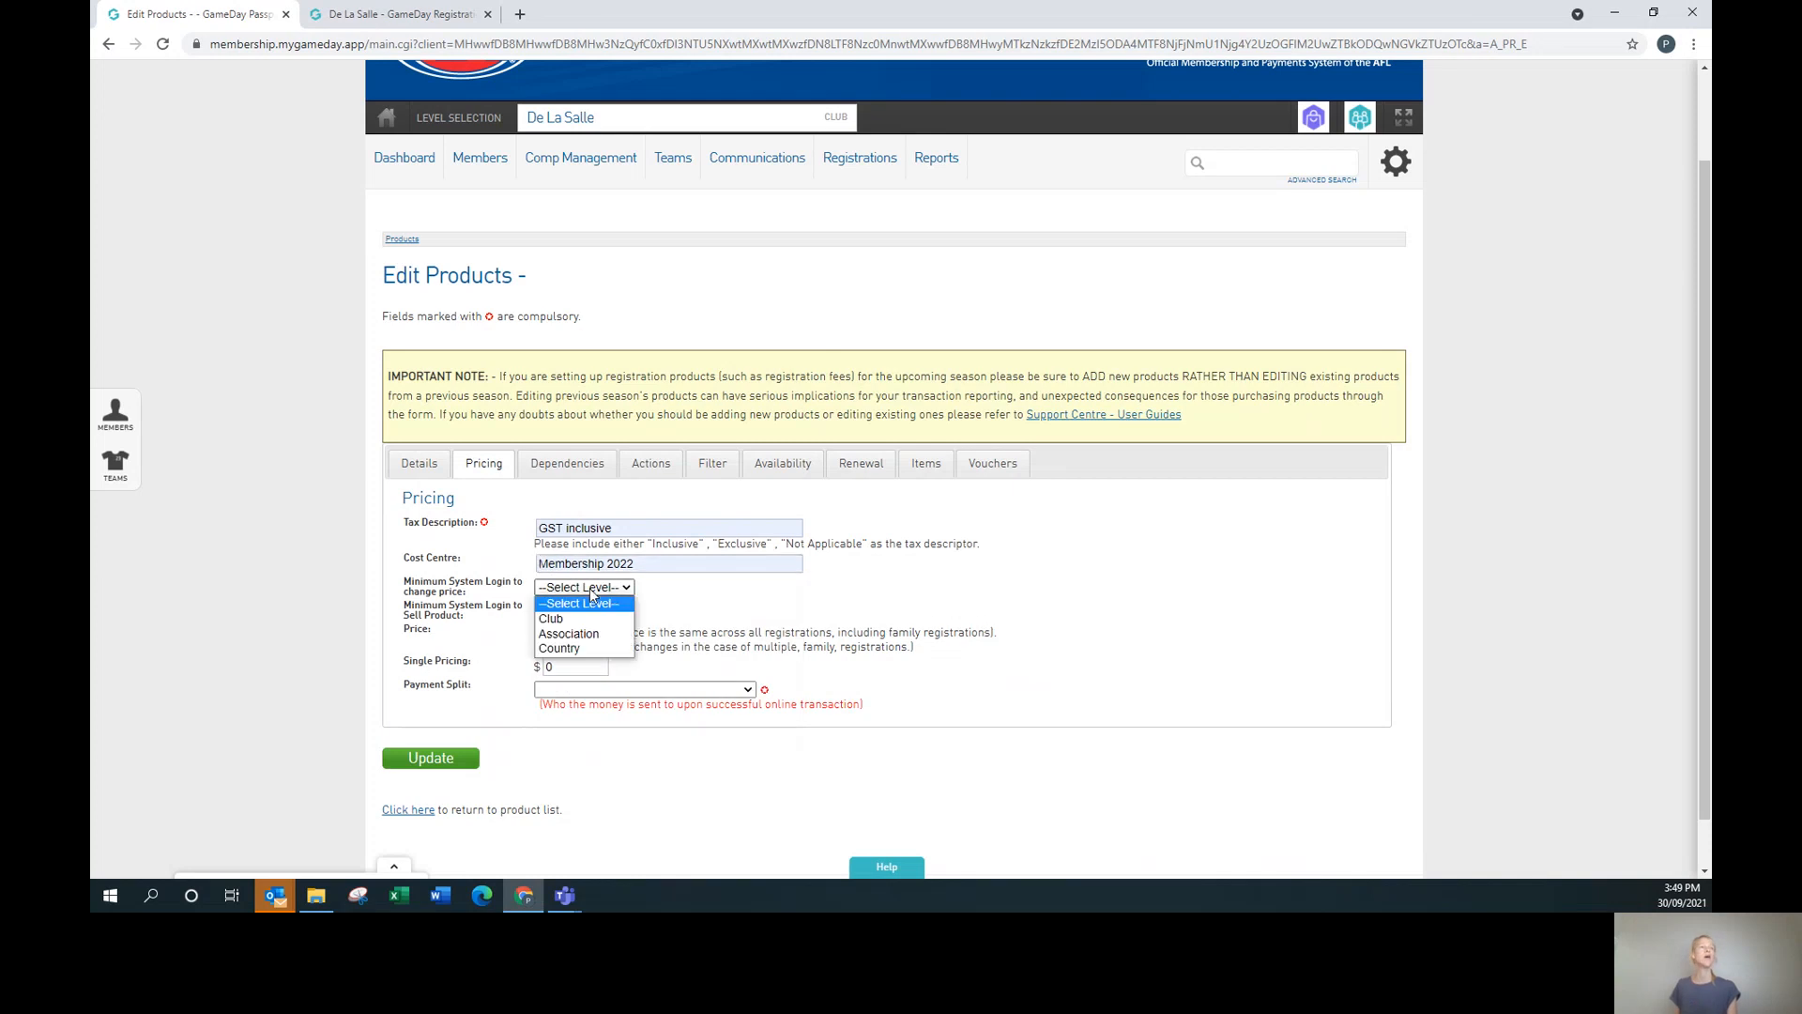
left_click(598, 618)
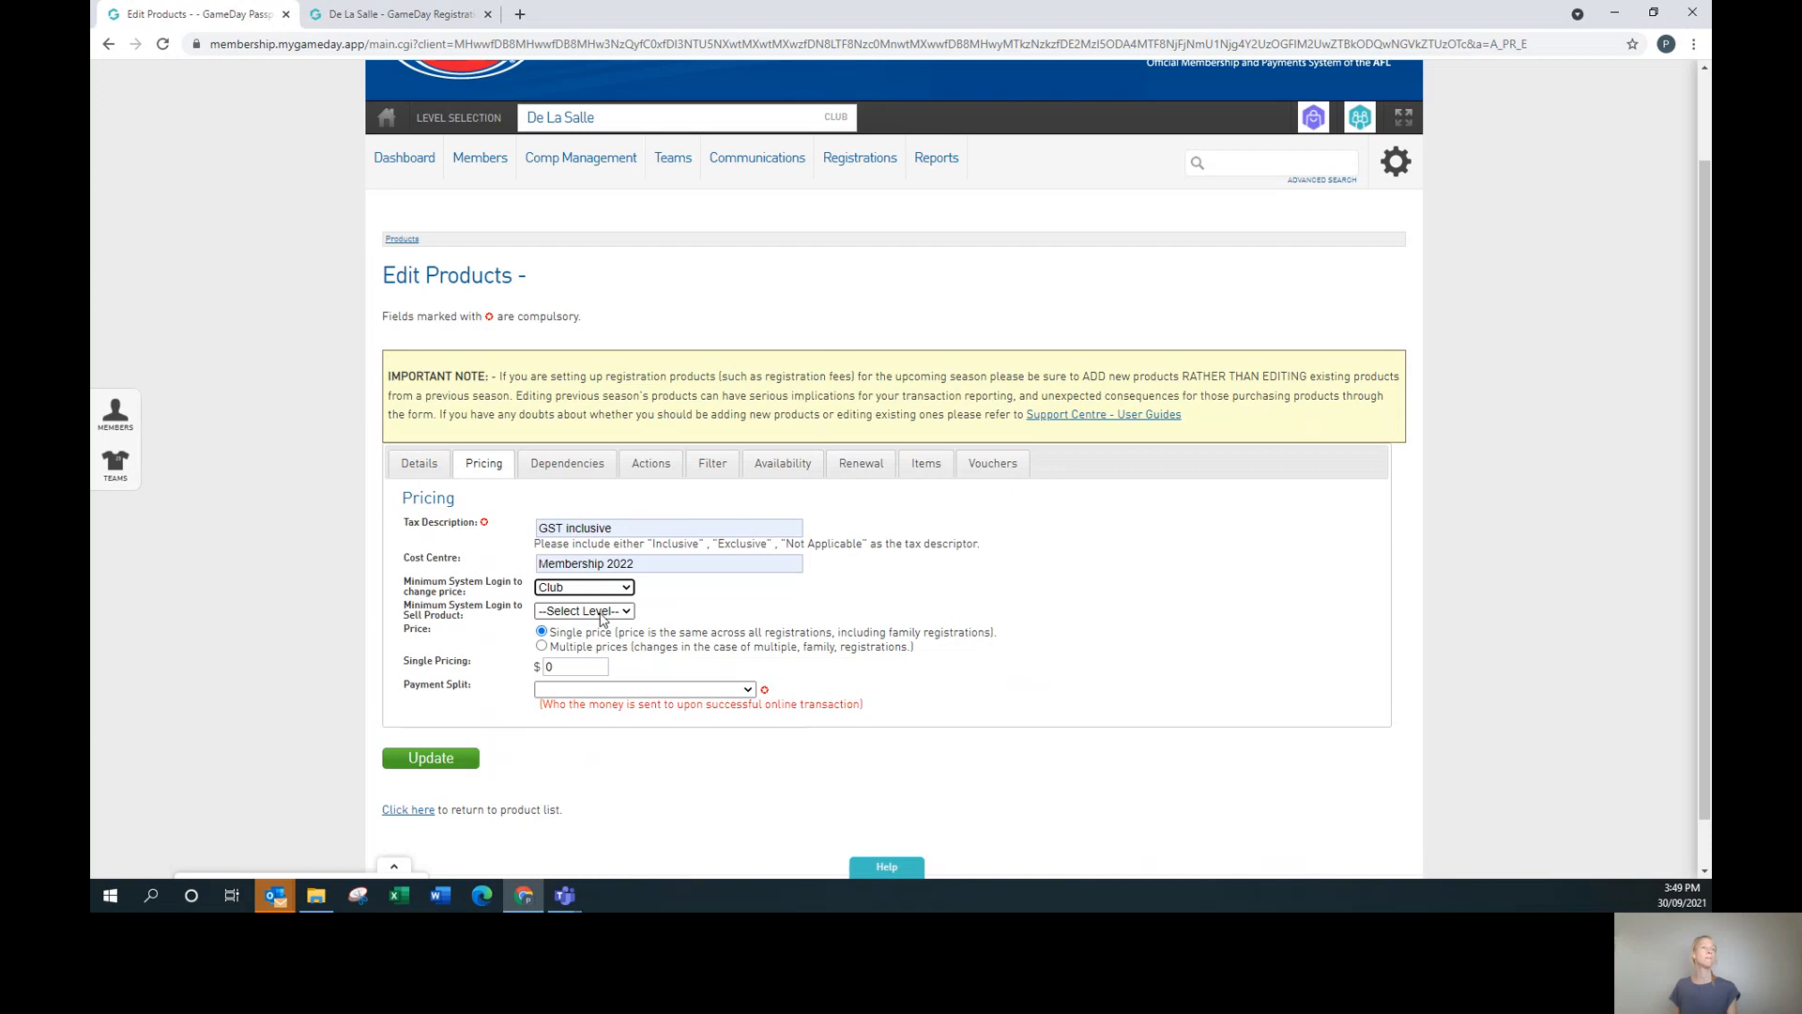
left_click(600, 616)
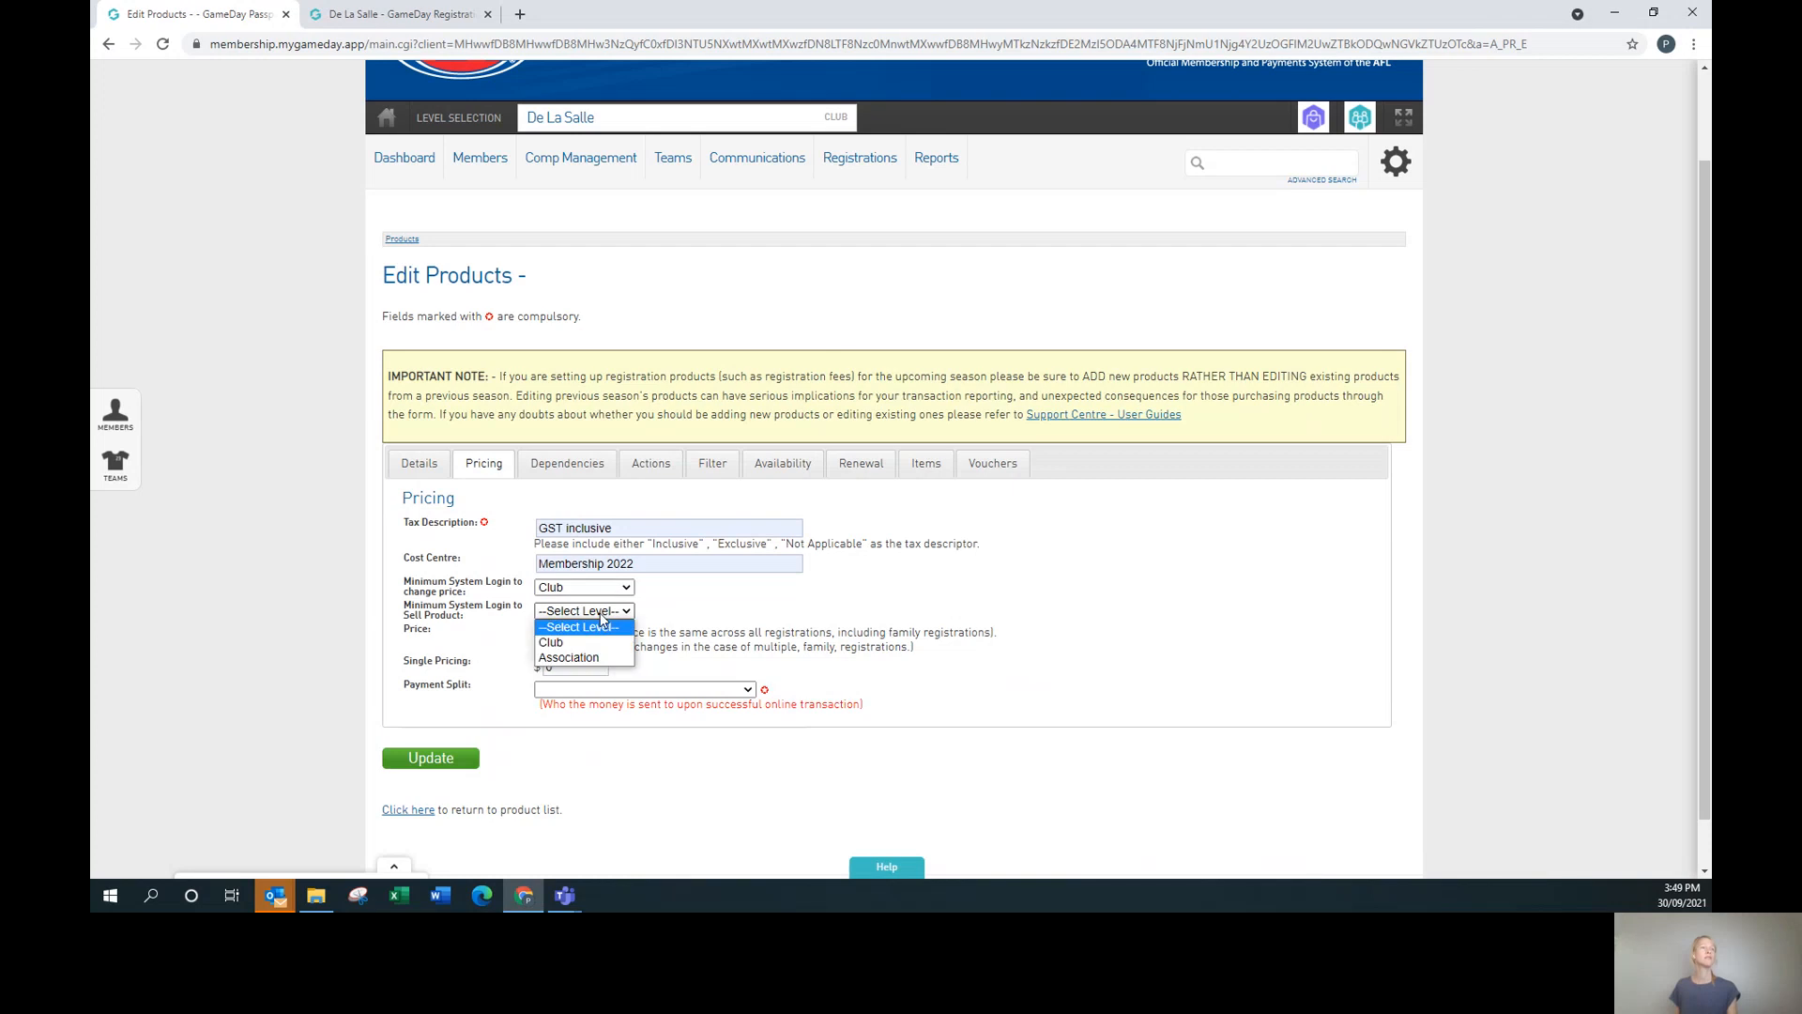
left_click(595, 643)
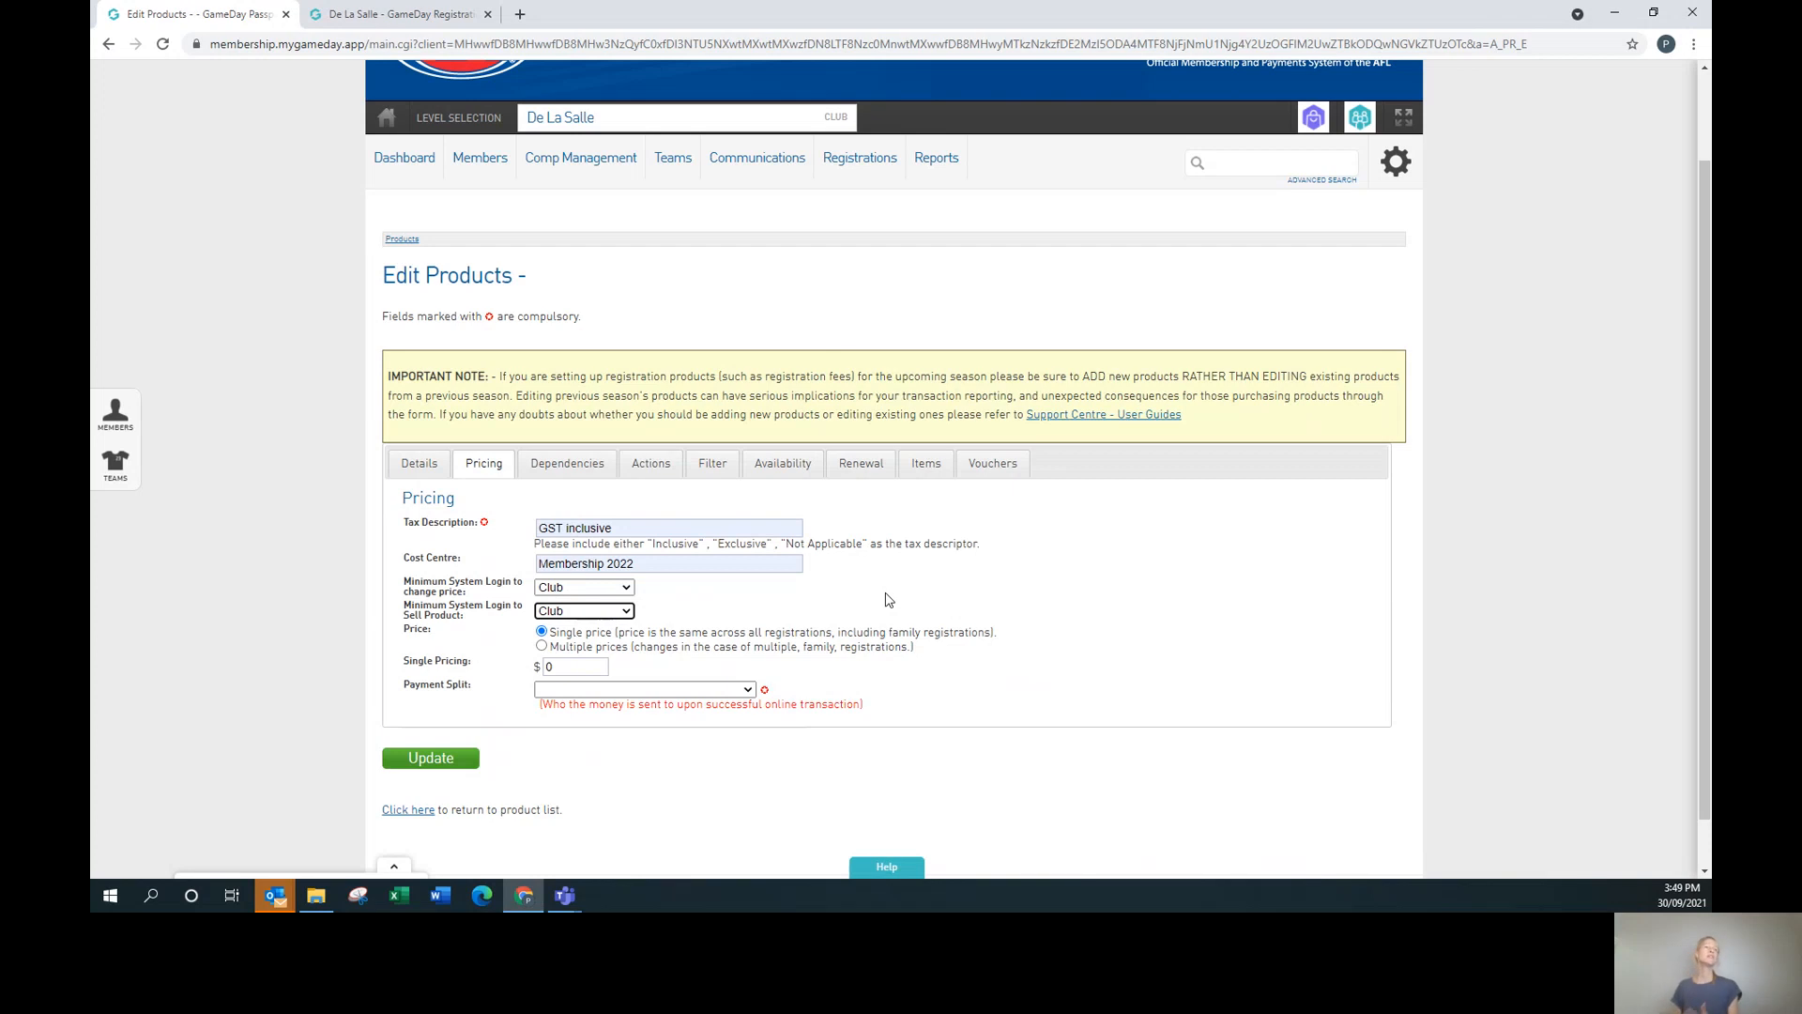
Enter a 200.00 single price, then switch to multiple prices.
left_click(569, 663)
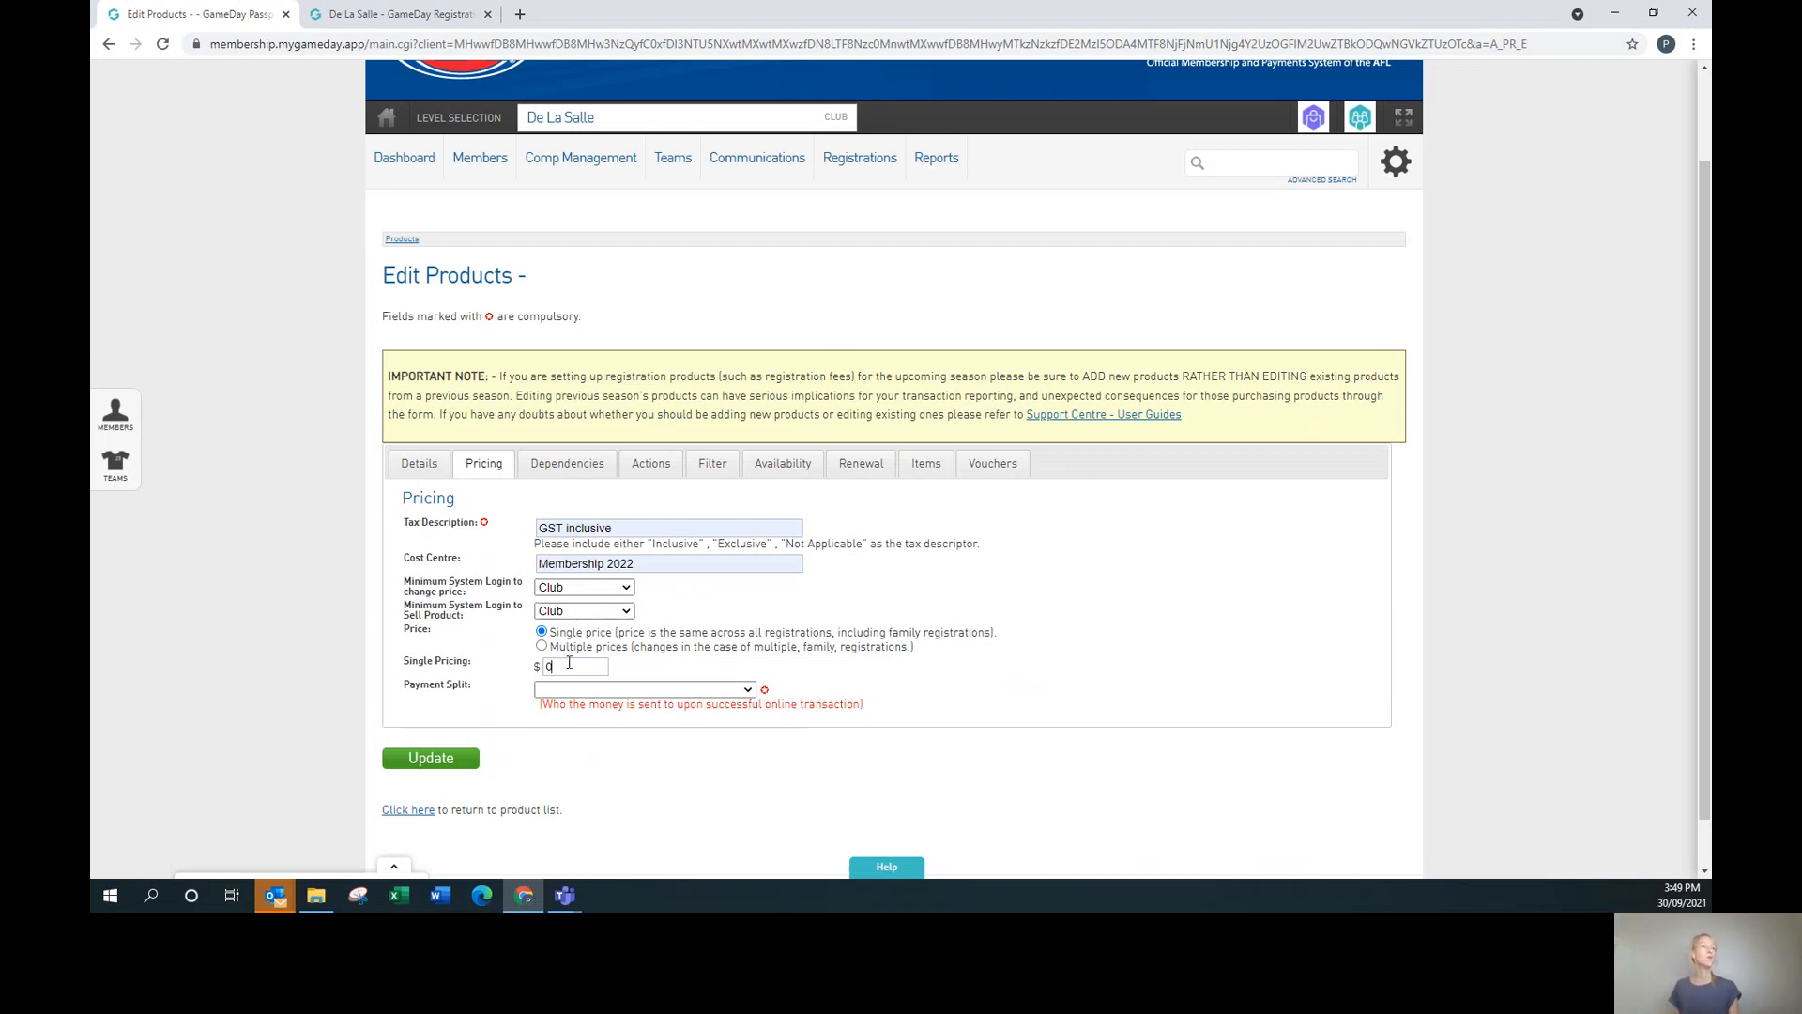
key("BackSpace")
type("2")
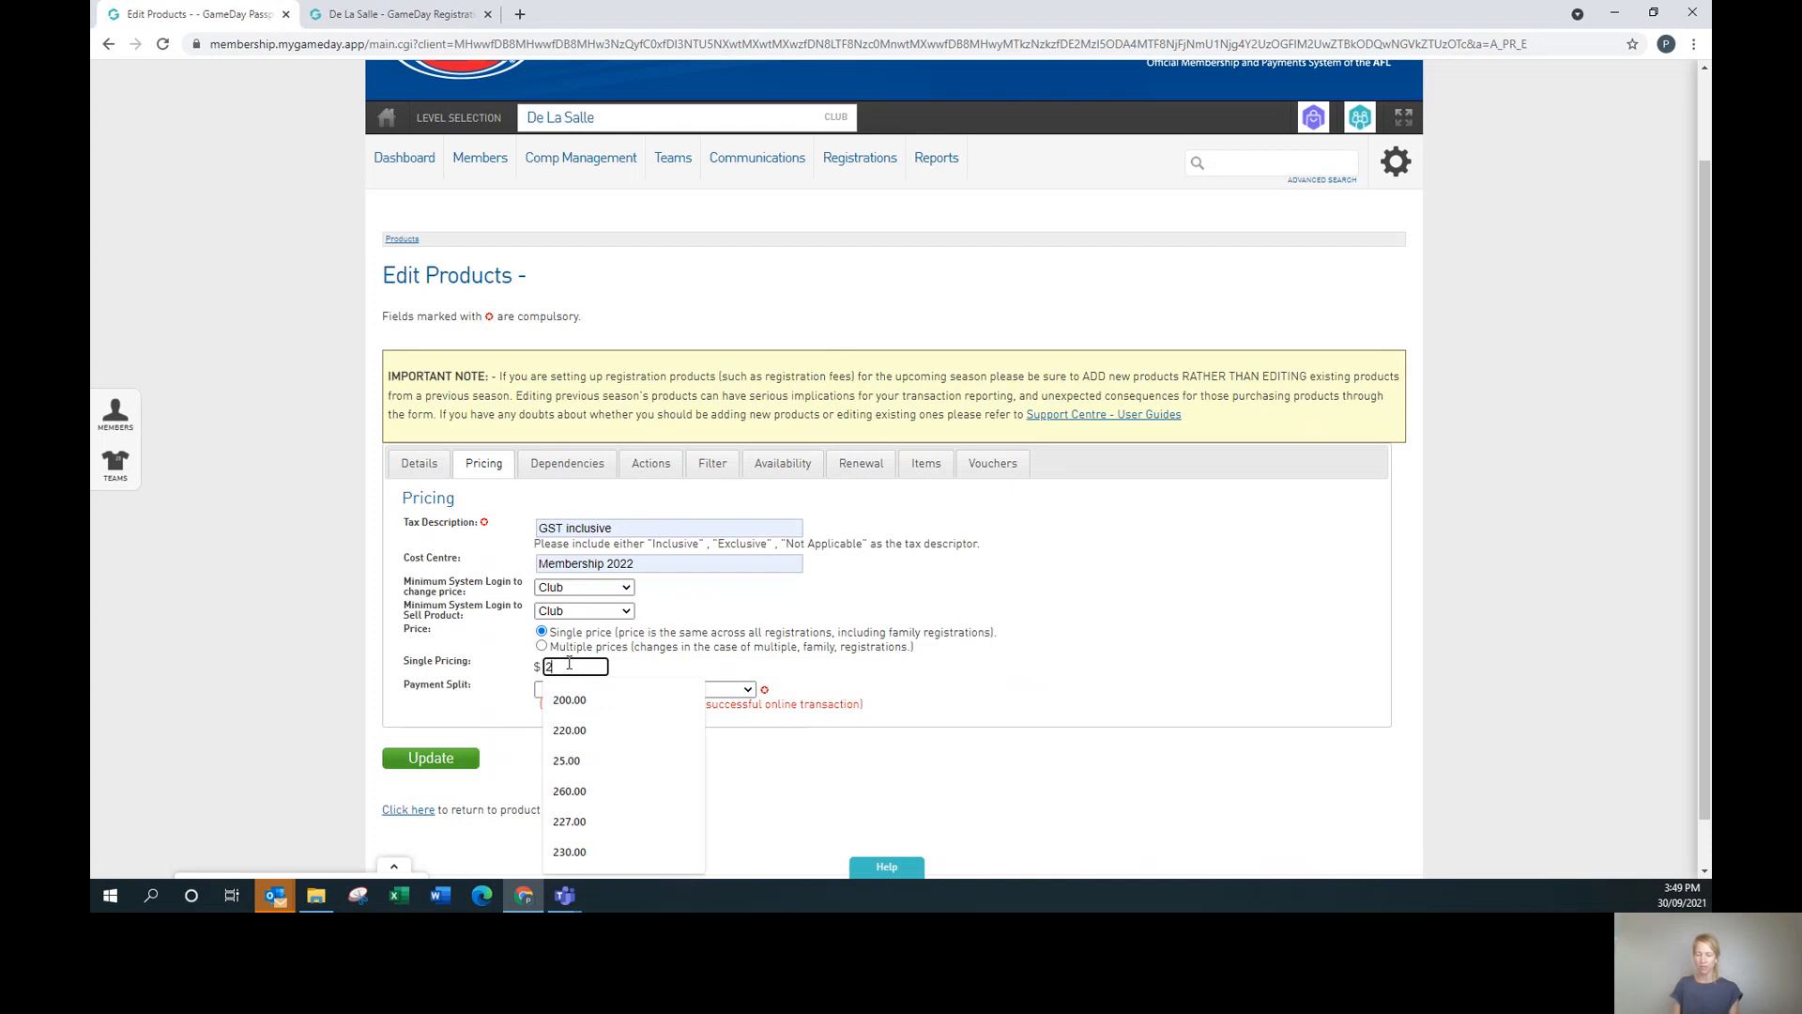
type("00.00")
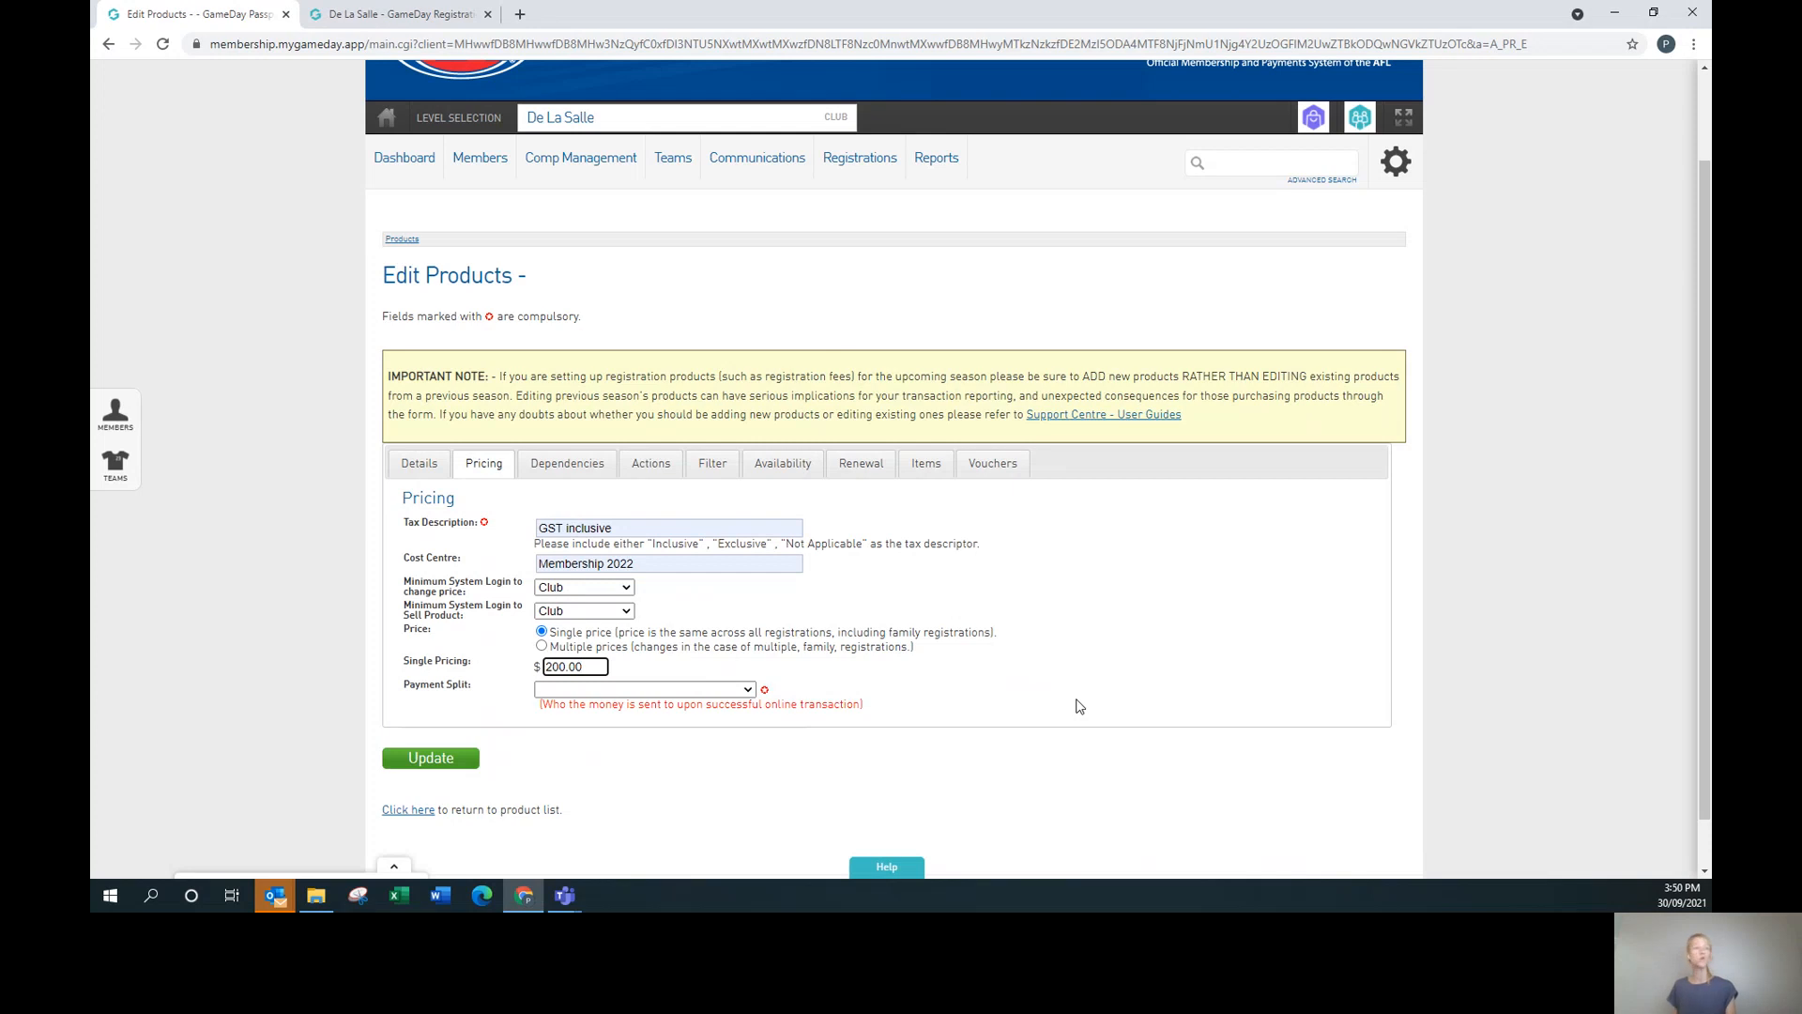
left_click(542, 647)
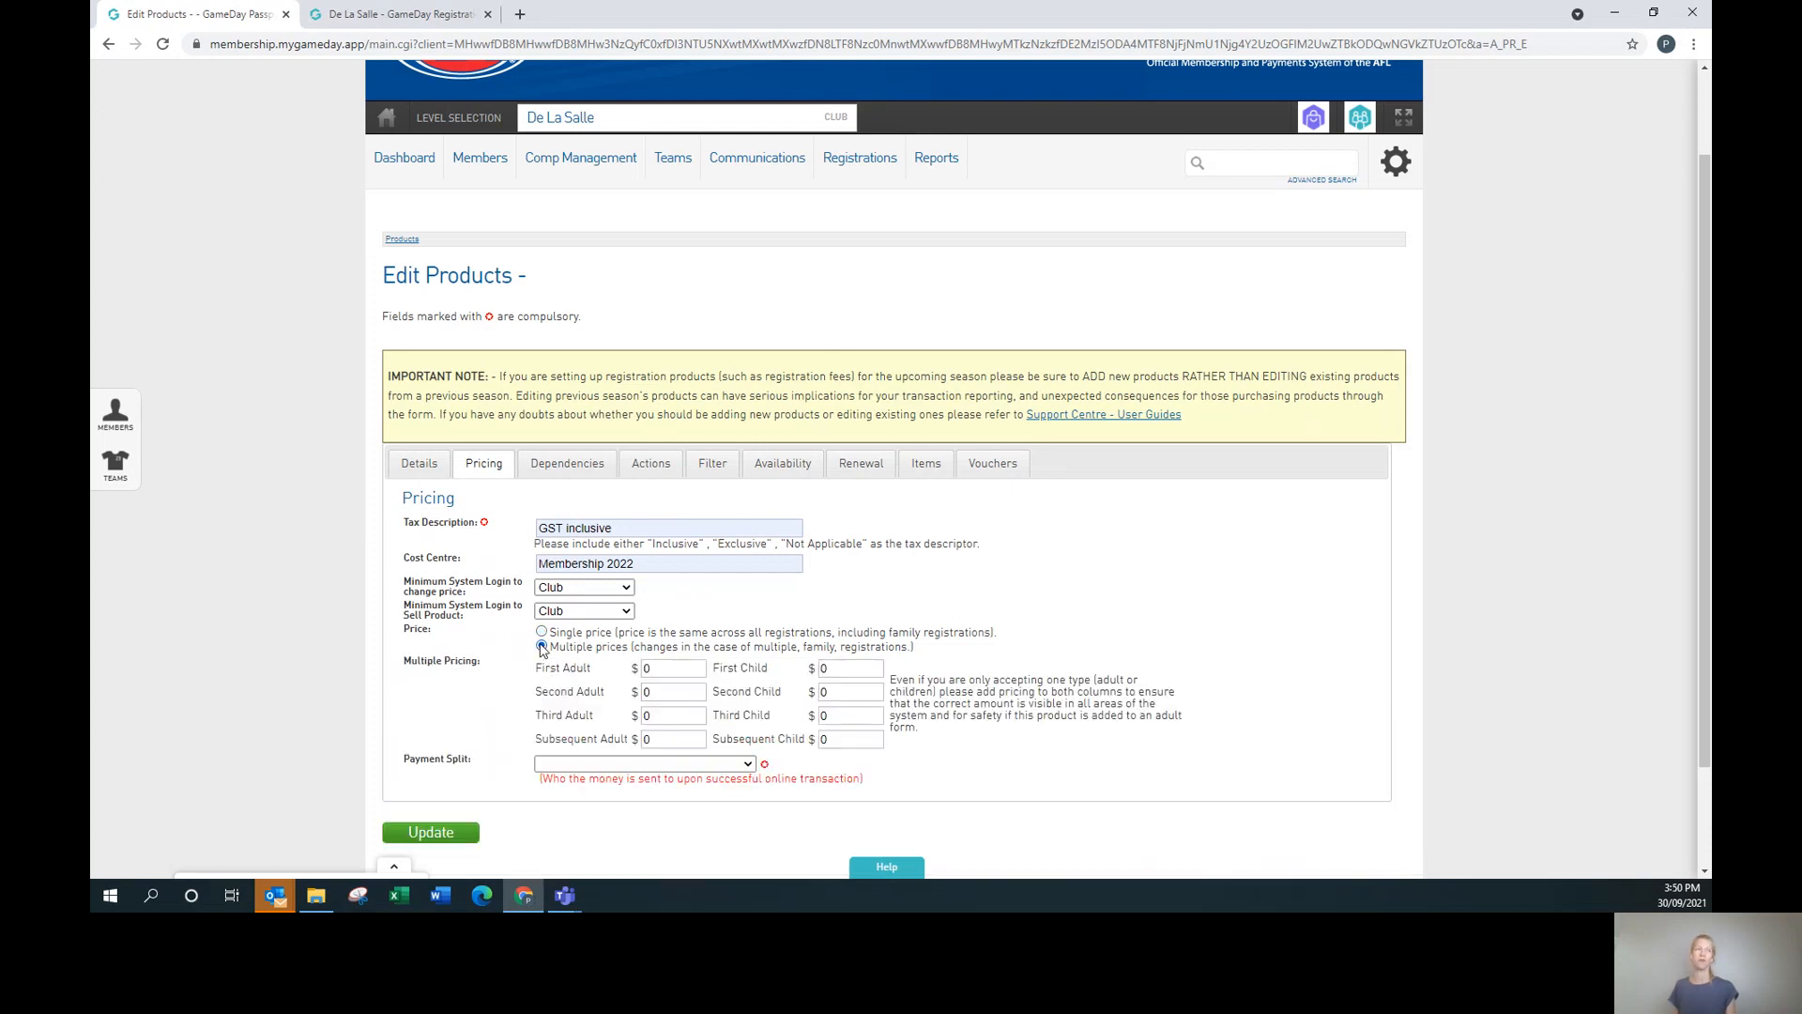
Set First Adult and First Child prices to 200.00 and Second Adult and Child to 180.00.
left_click(701, 672)
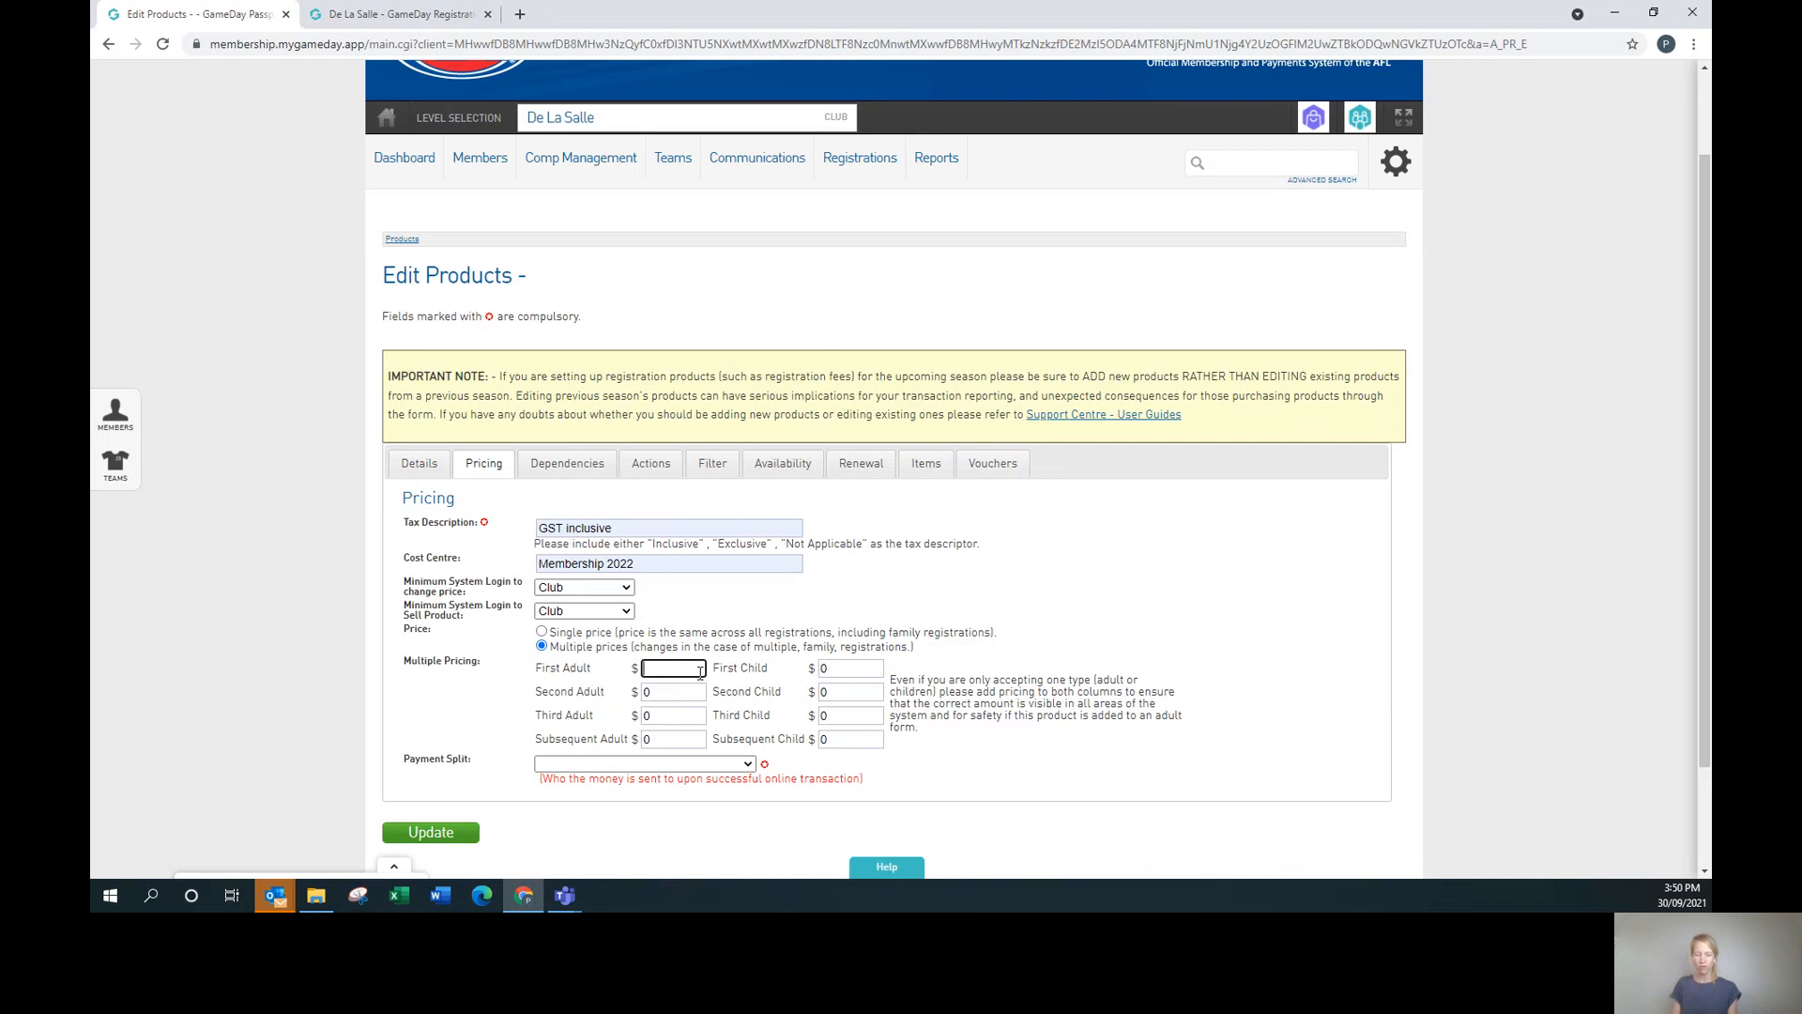
type("200")
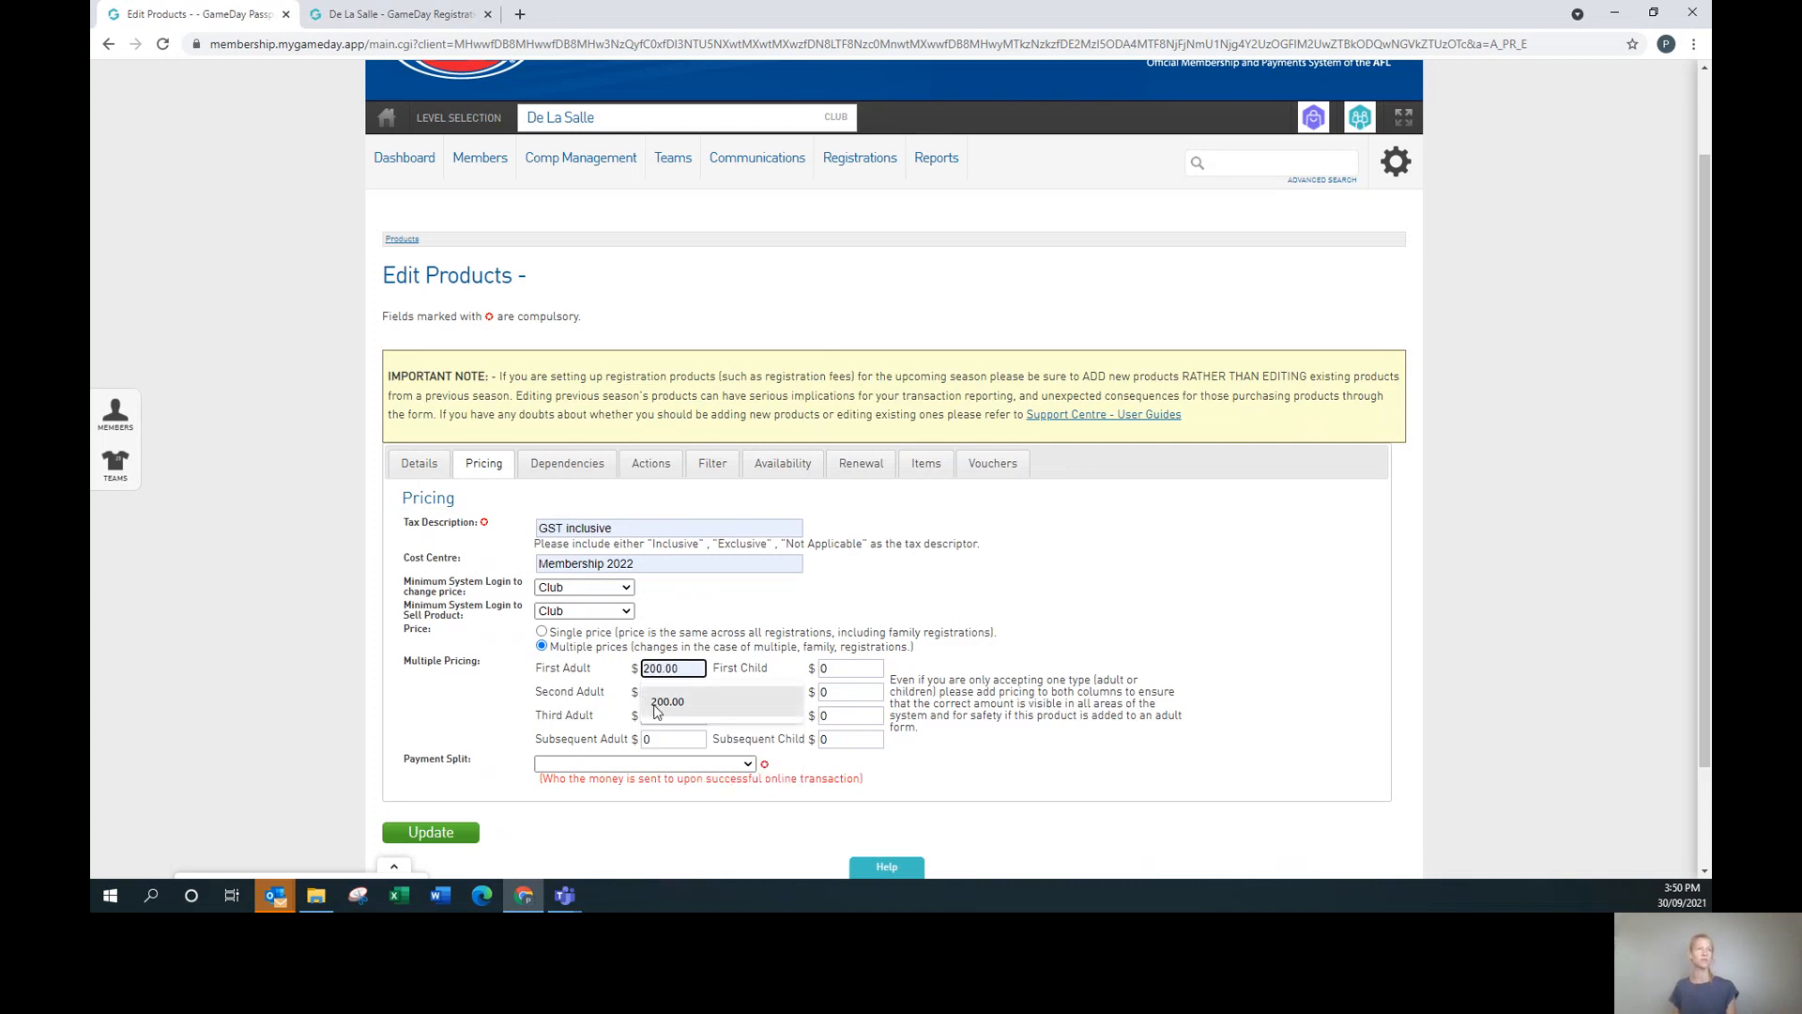
left_click(655, 711)
left_click(861, 669)
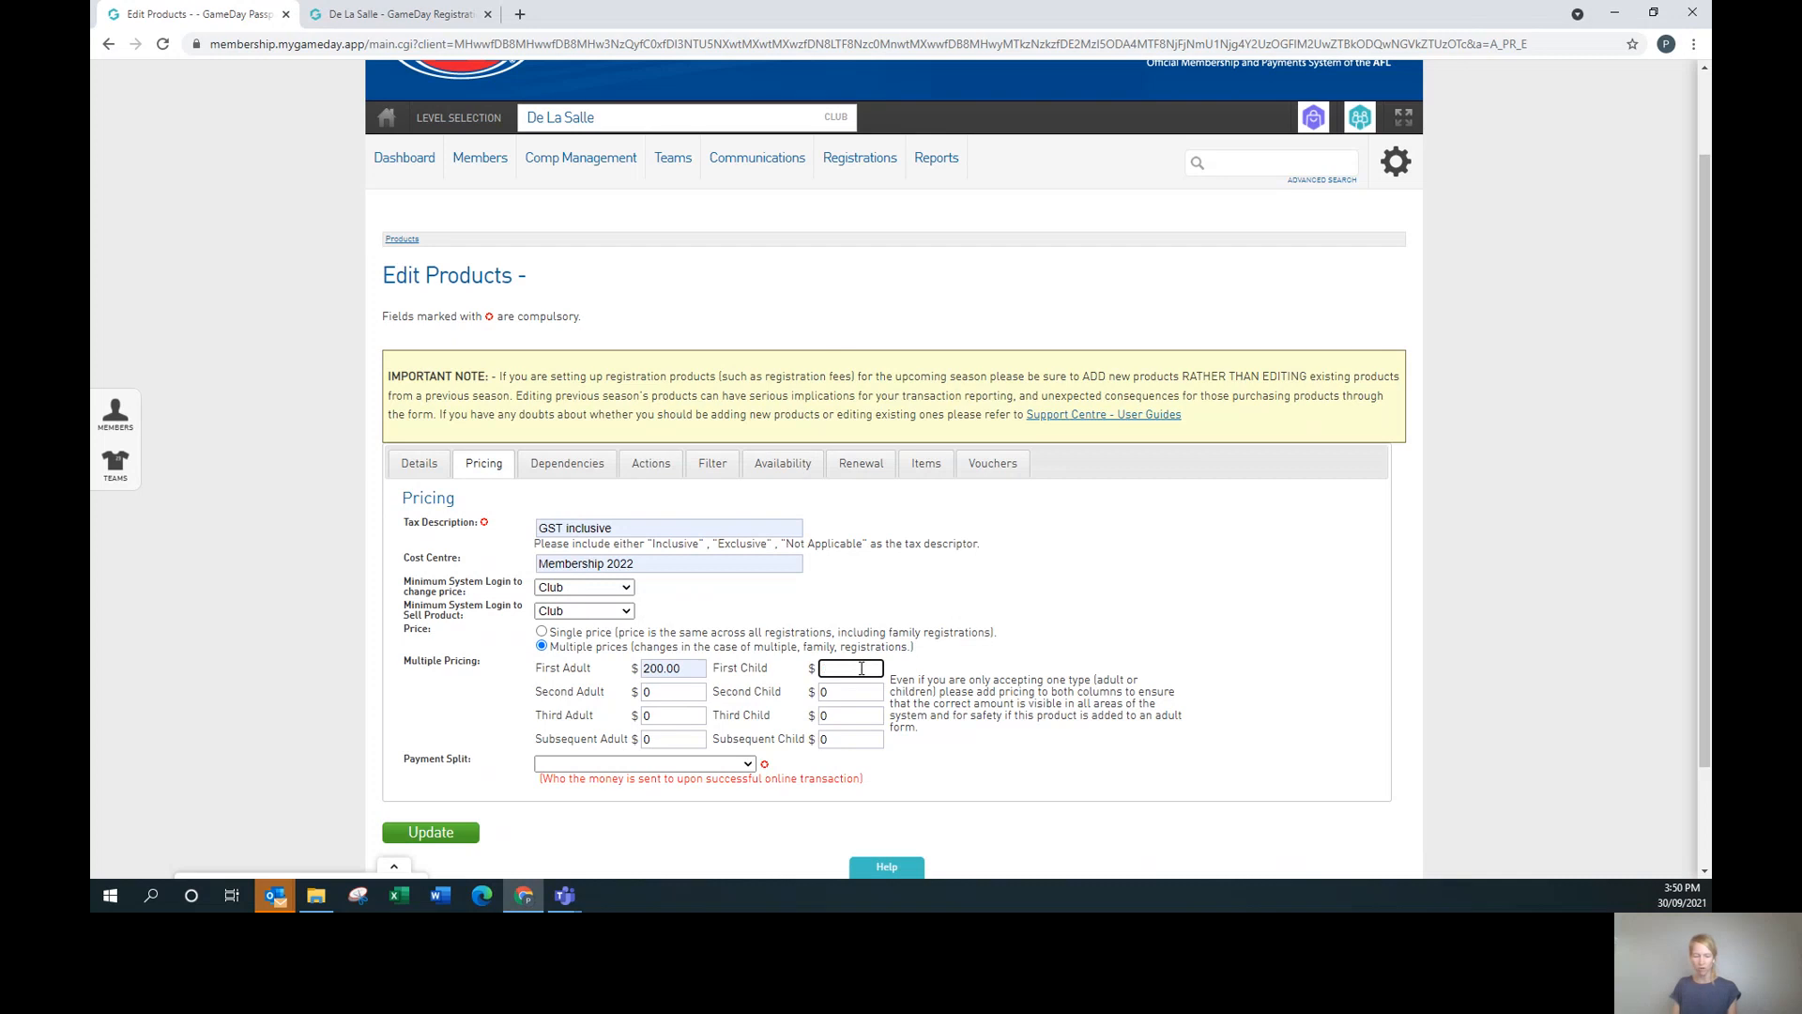
type("200.00")
left_click(683, 690)
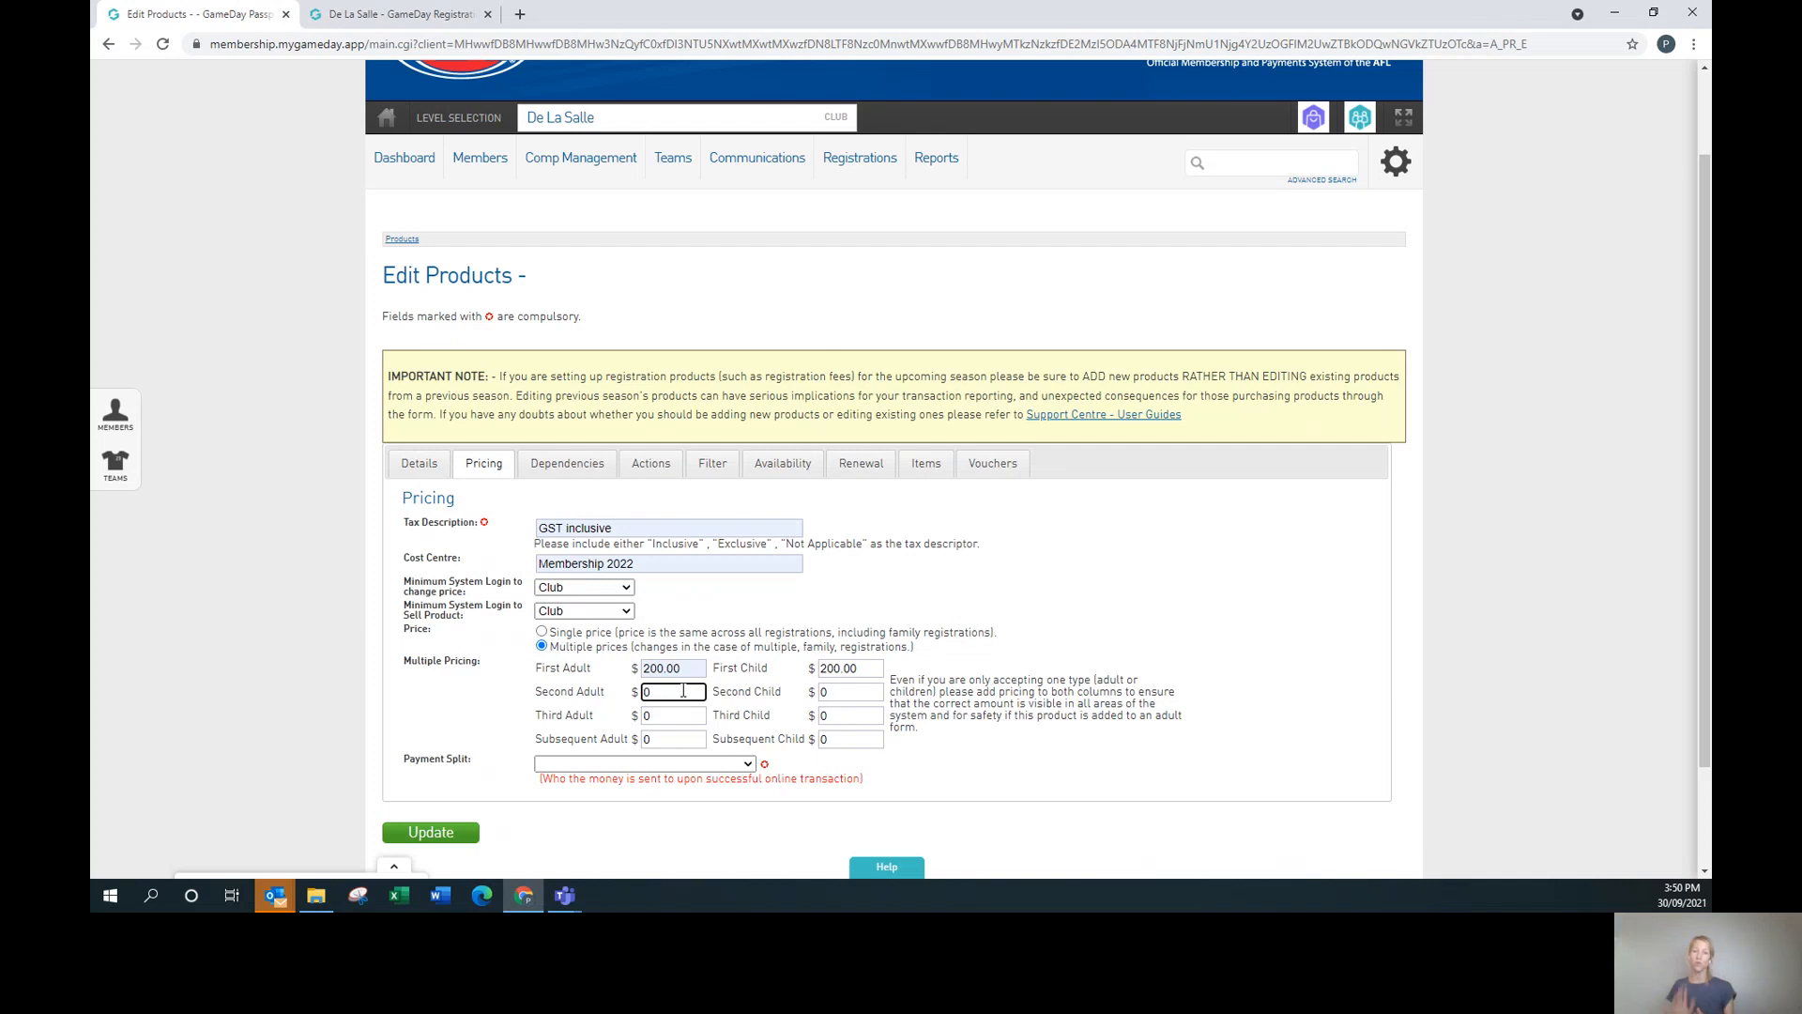
type("80.00")
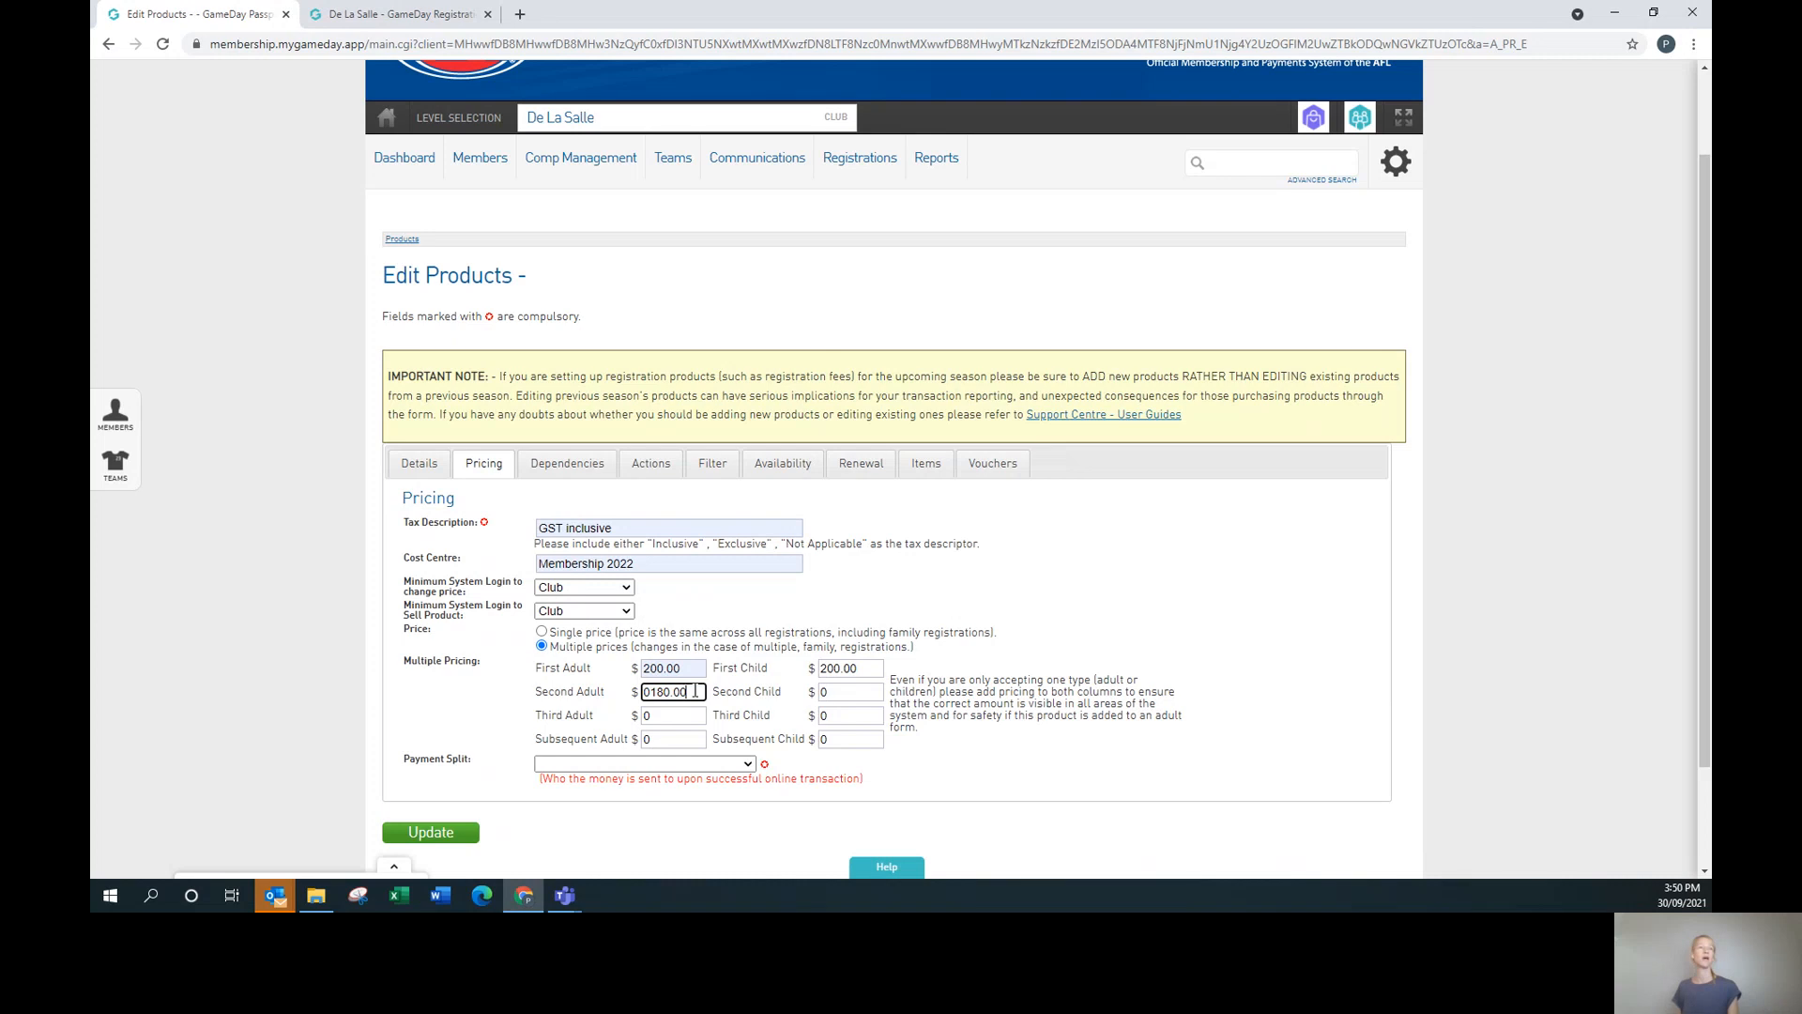
left_click(654, 691)
key("BackSpace")
left_click(842, 690)
type("0")
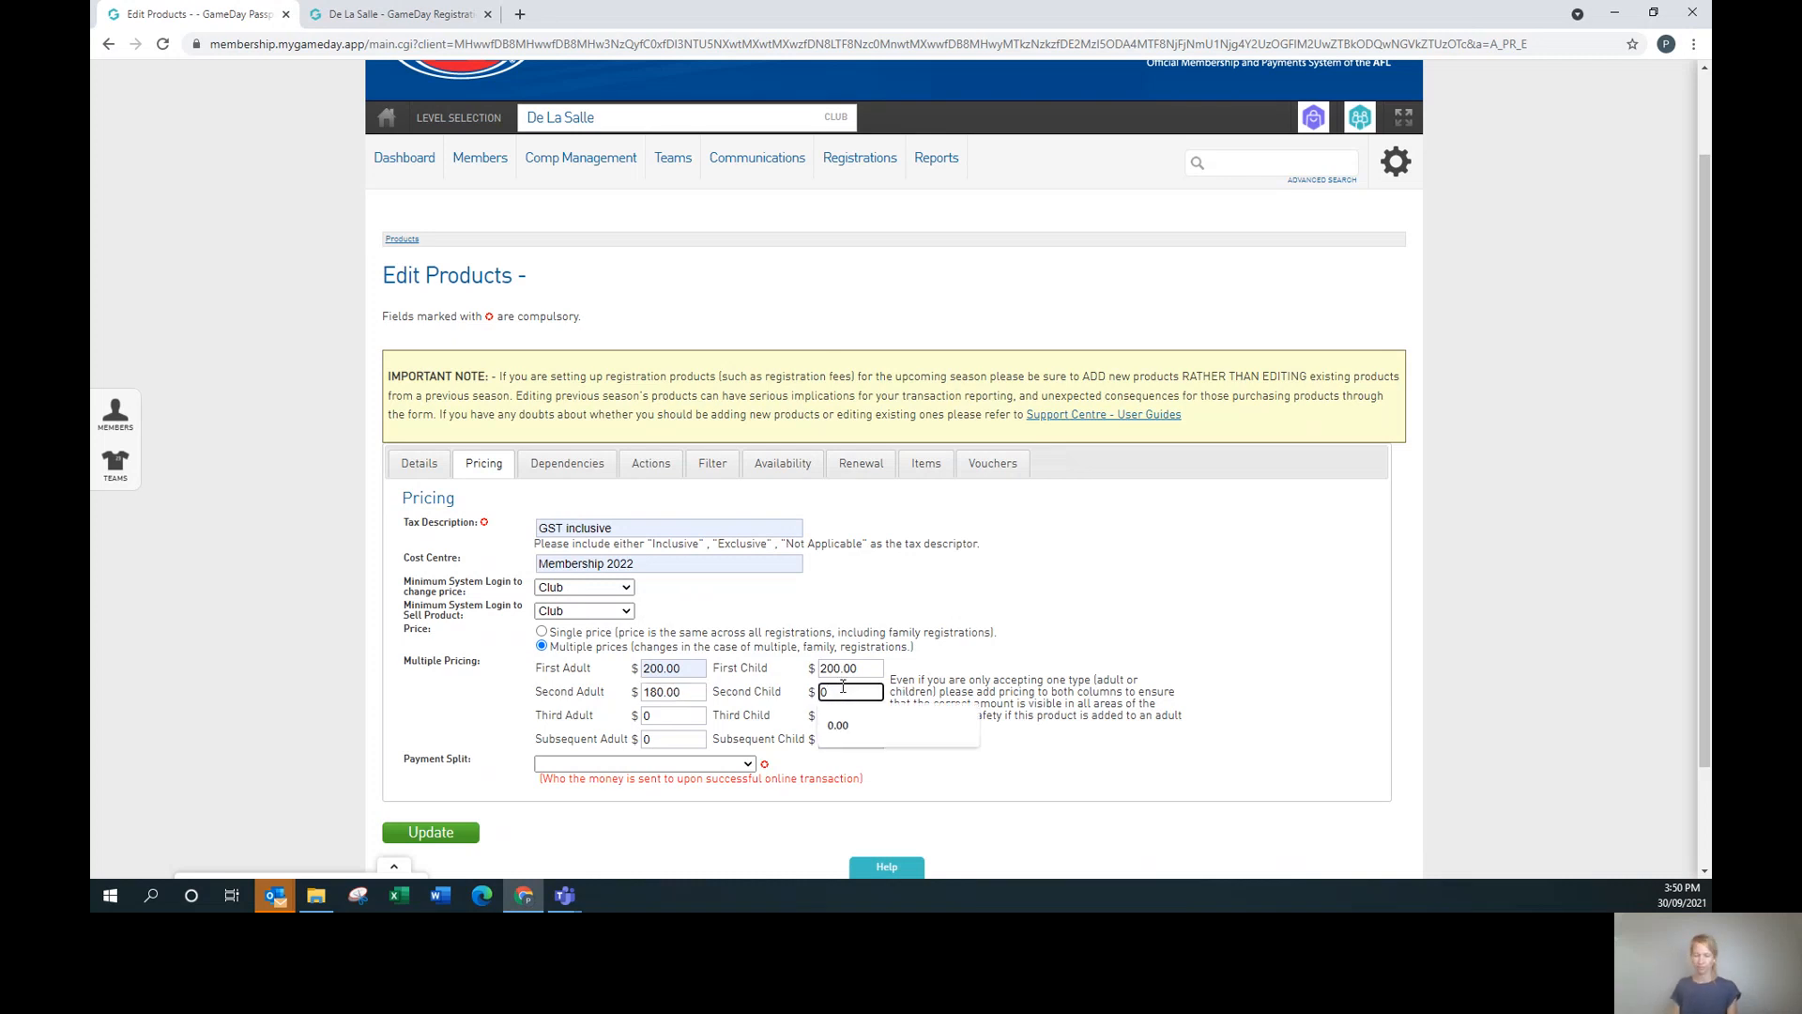
key("BackSpace")
type("180.00")
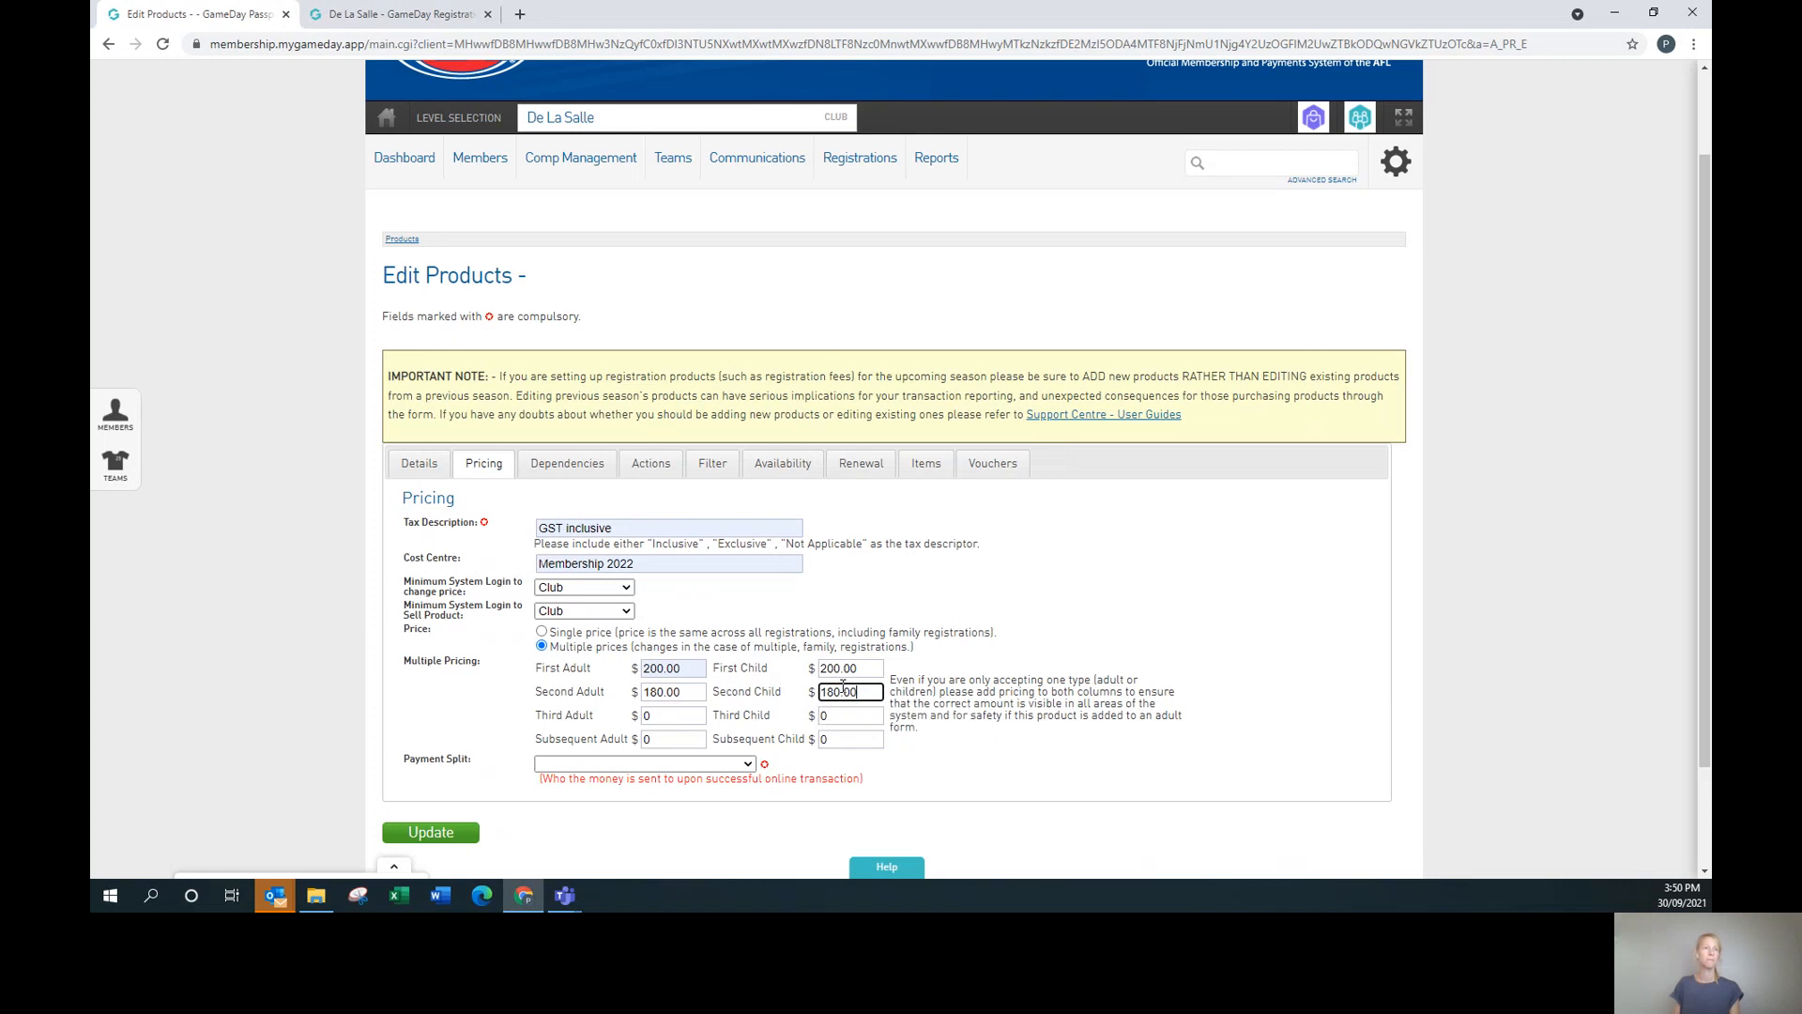
Set Third and Subsequent Adult and Child prices to 160.00, then switch to single price.
left_click(694, 714)
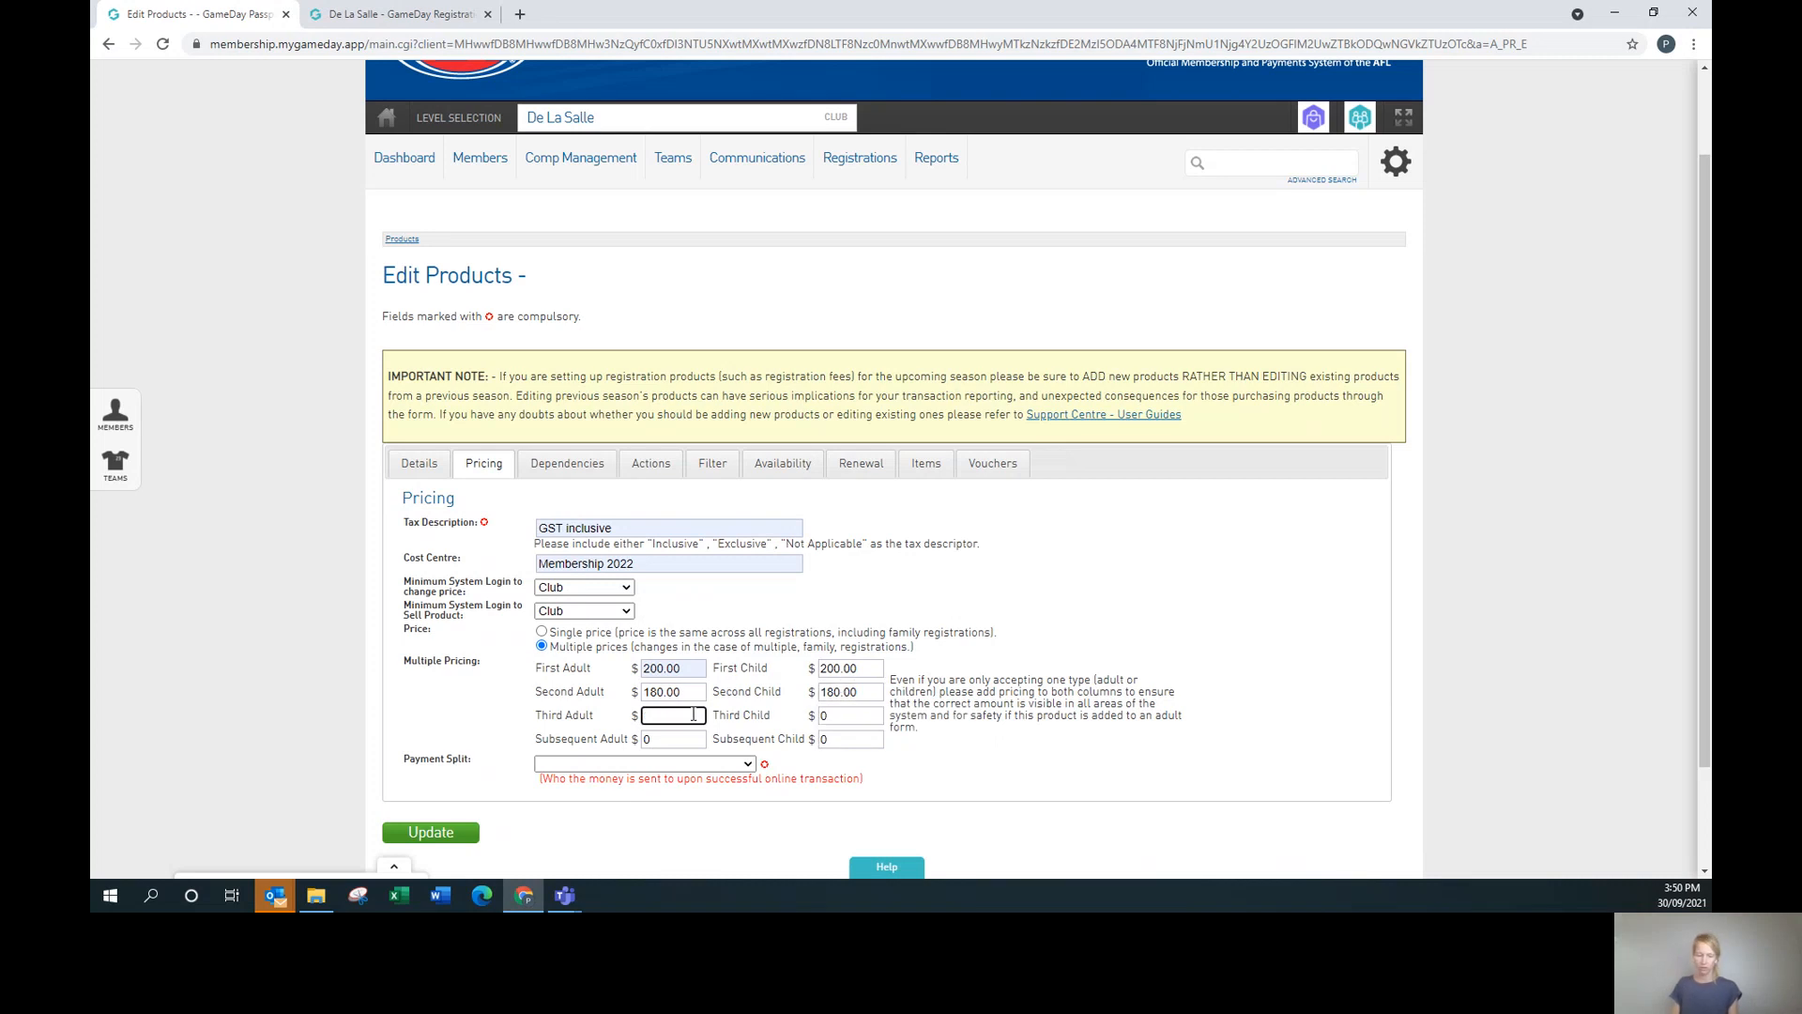
type("160.00")
left_click(846, 716)
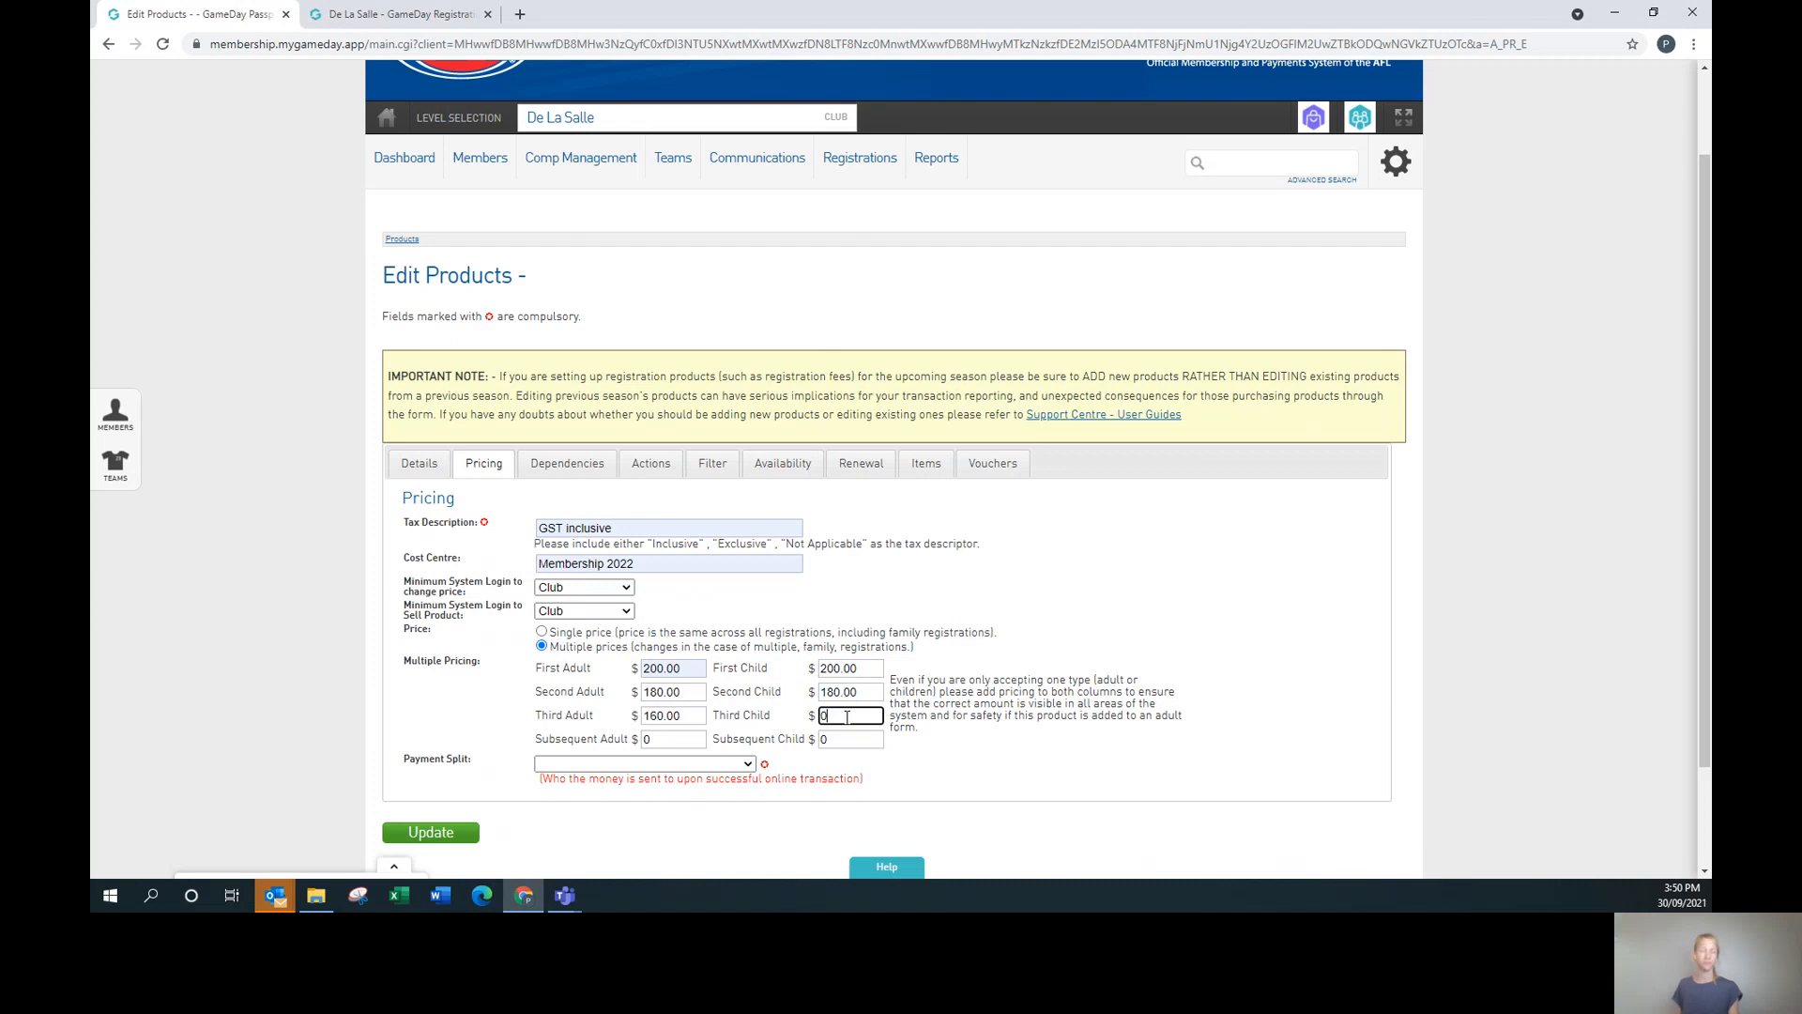
type("160.")
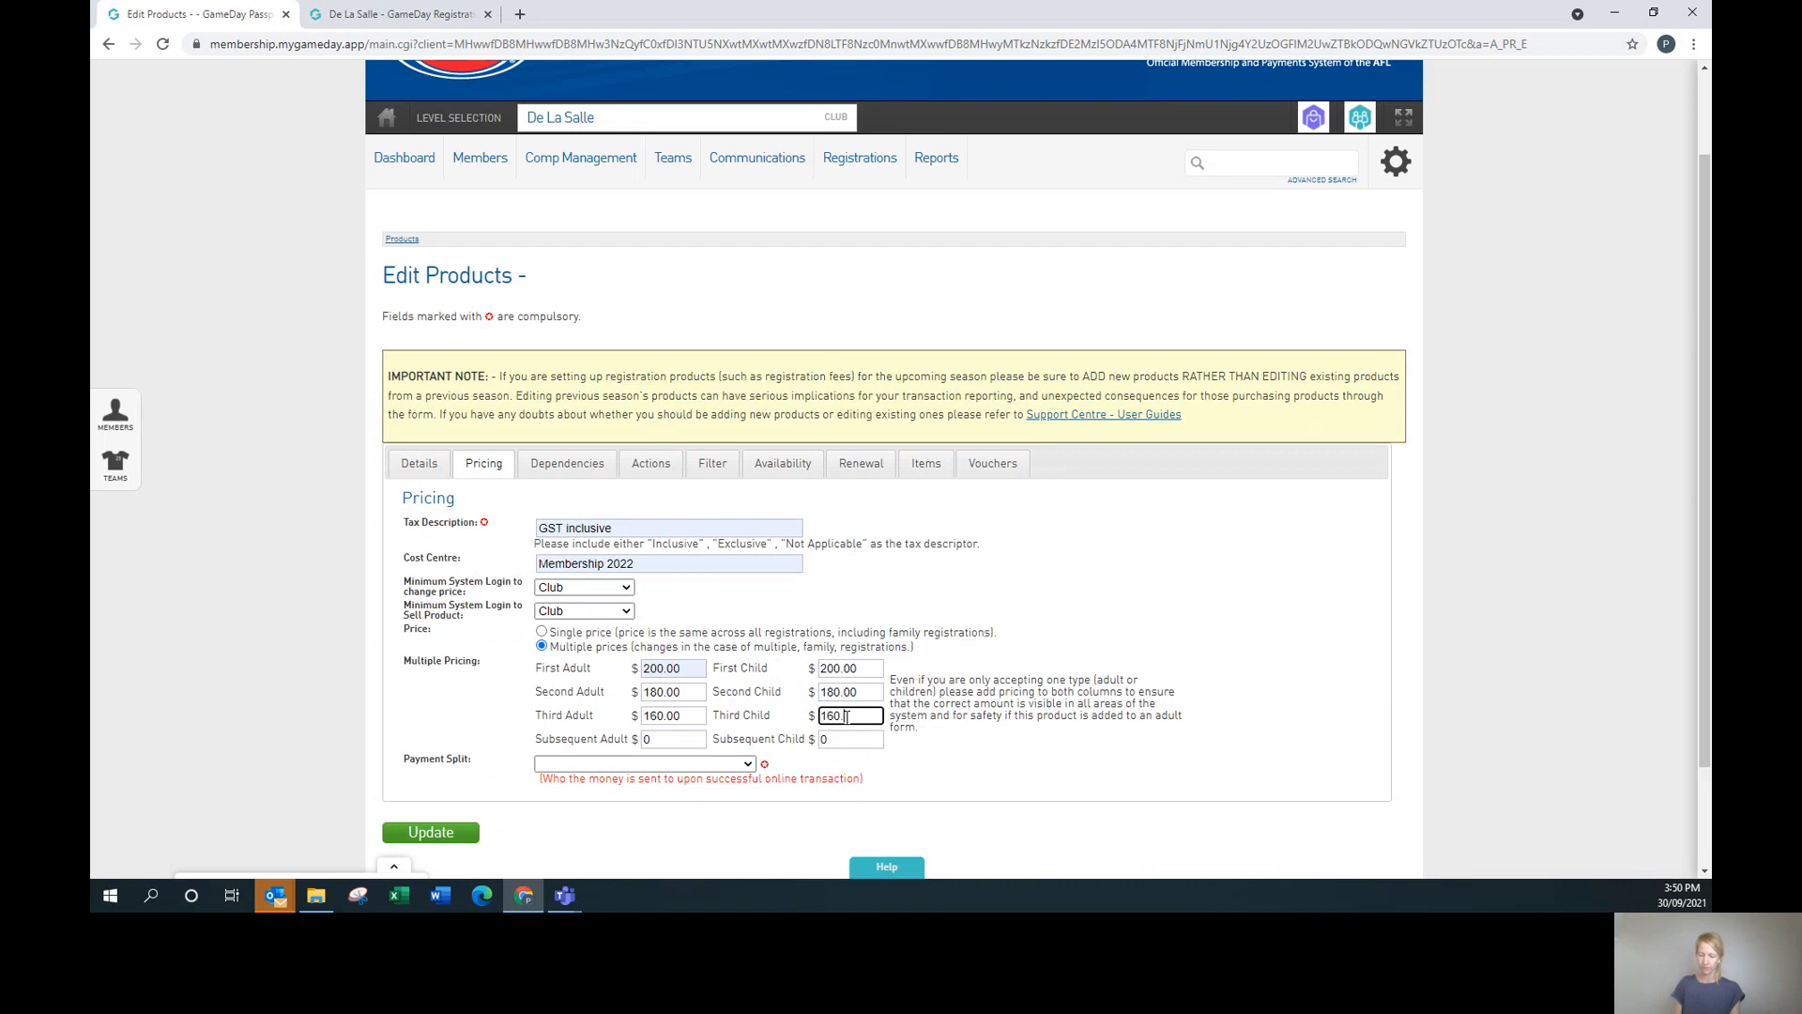
type("00")
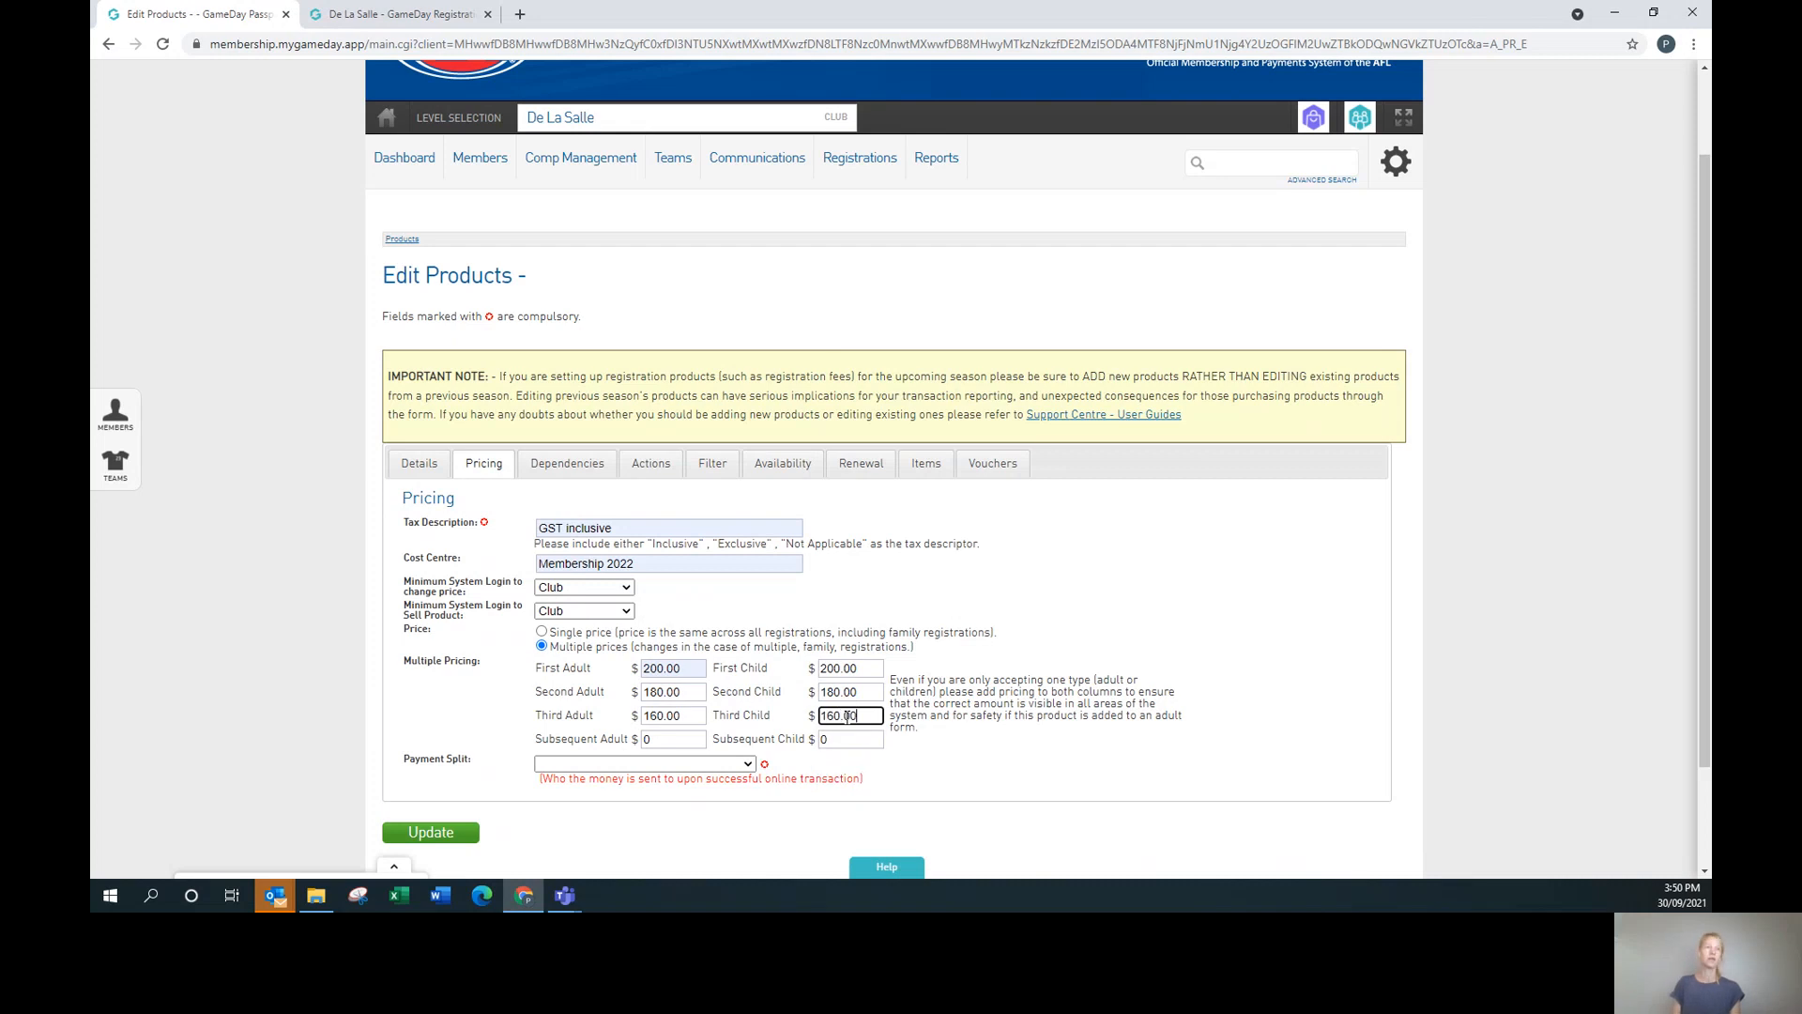
left_click(693, 741)
key("BackSpace")
type("160.0")
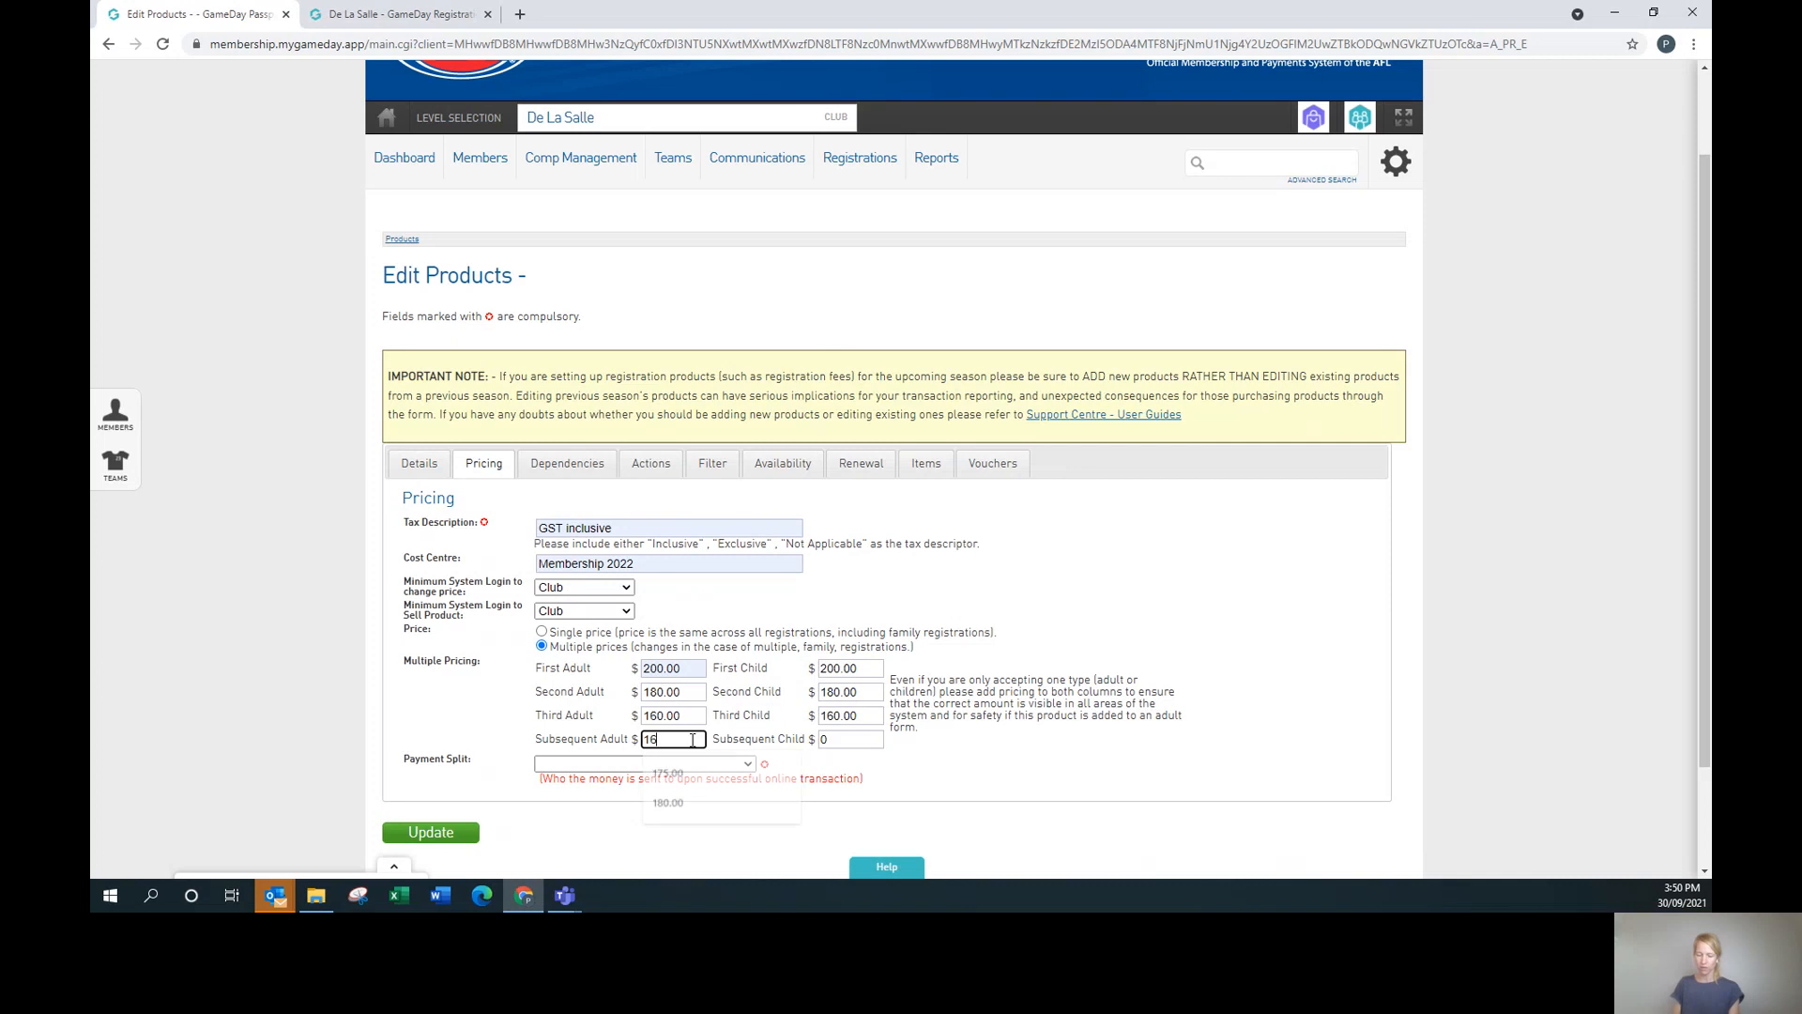
left_click(872, 746)
key("BackSpace")
type("160.0")
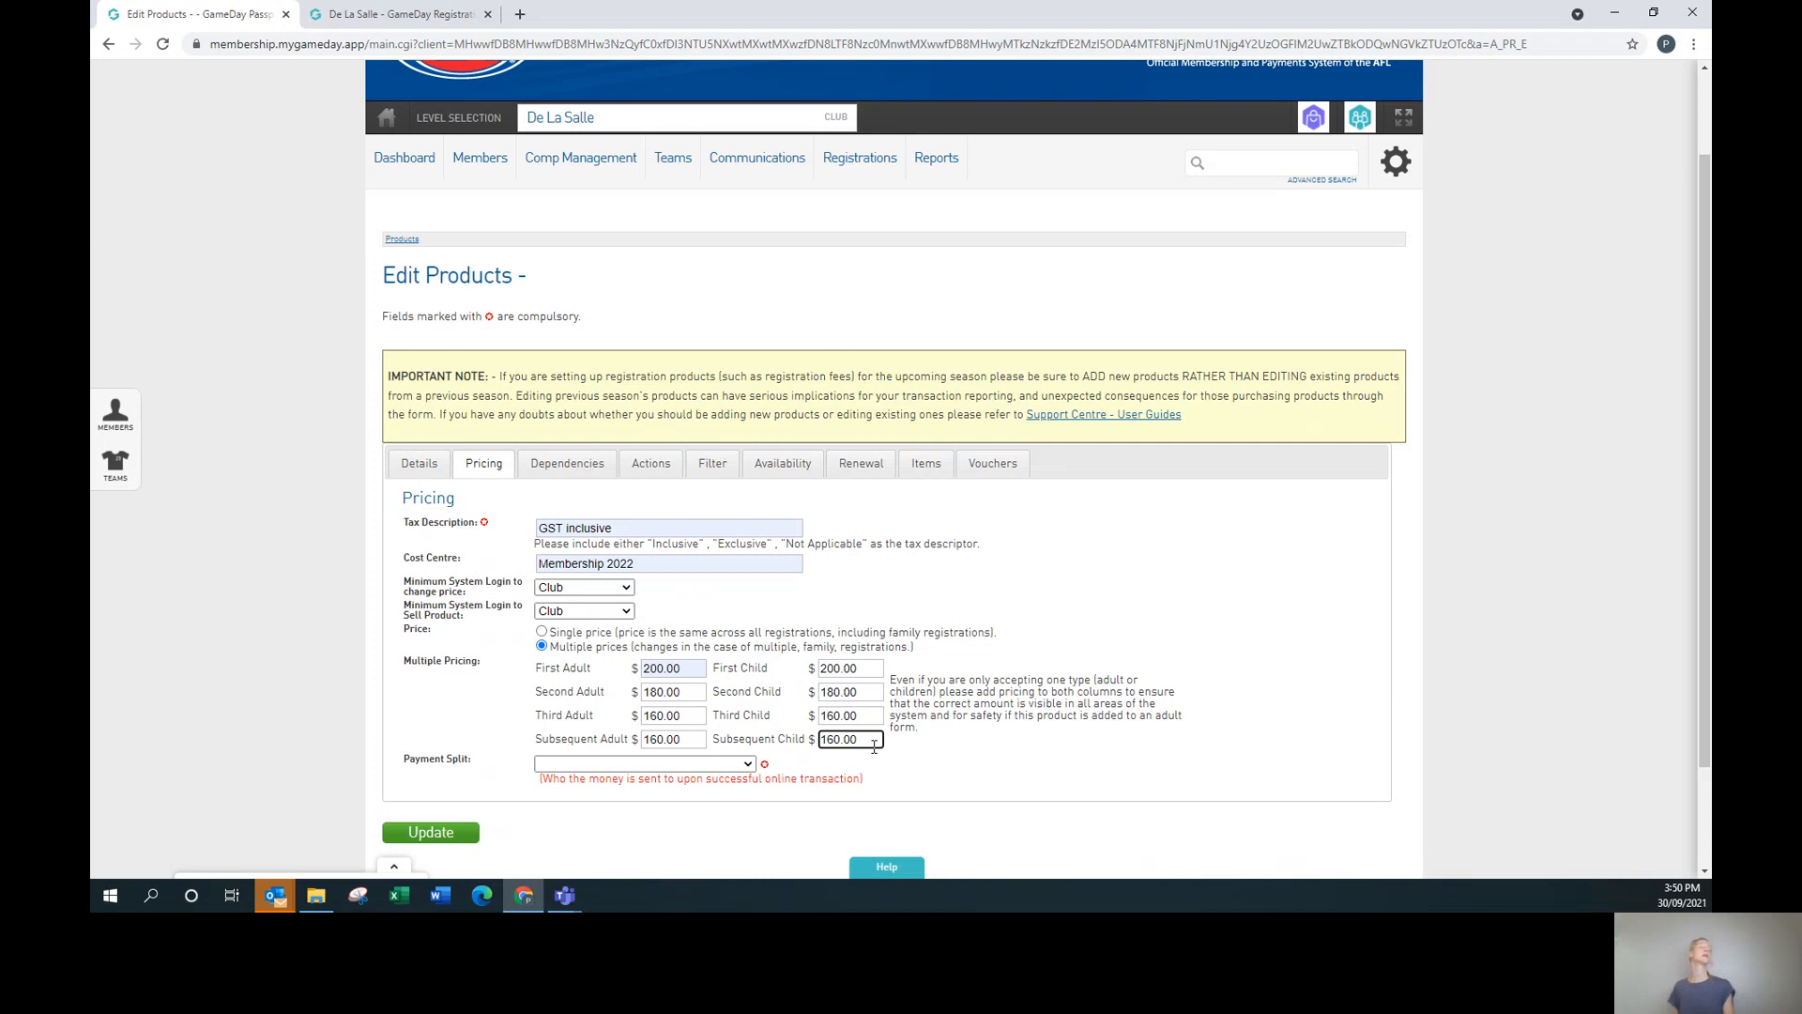
type("0")
left_click(1055, 800)
left_click(542, 630)
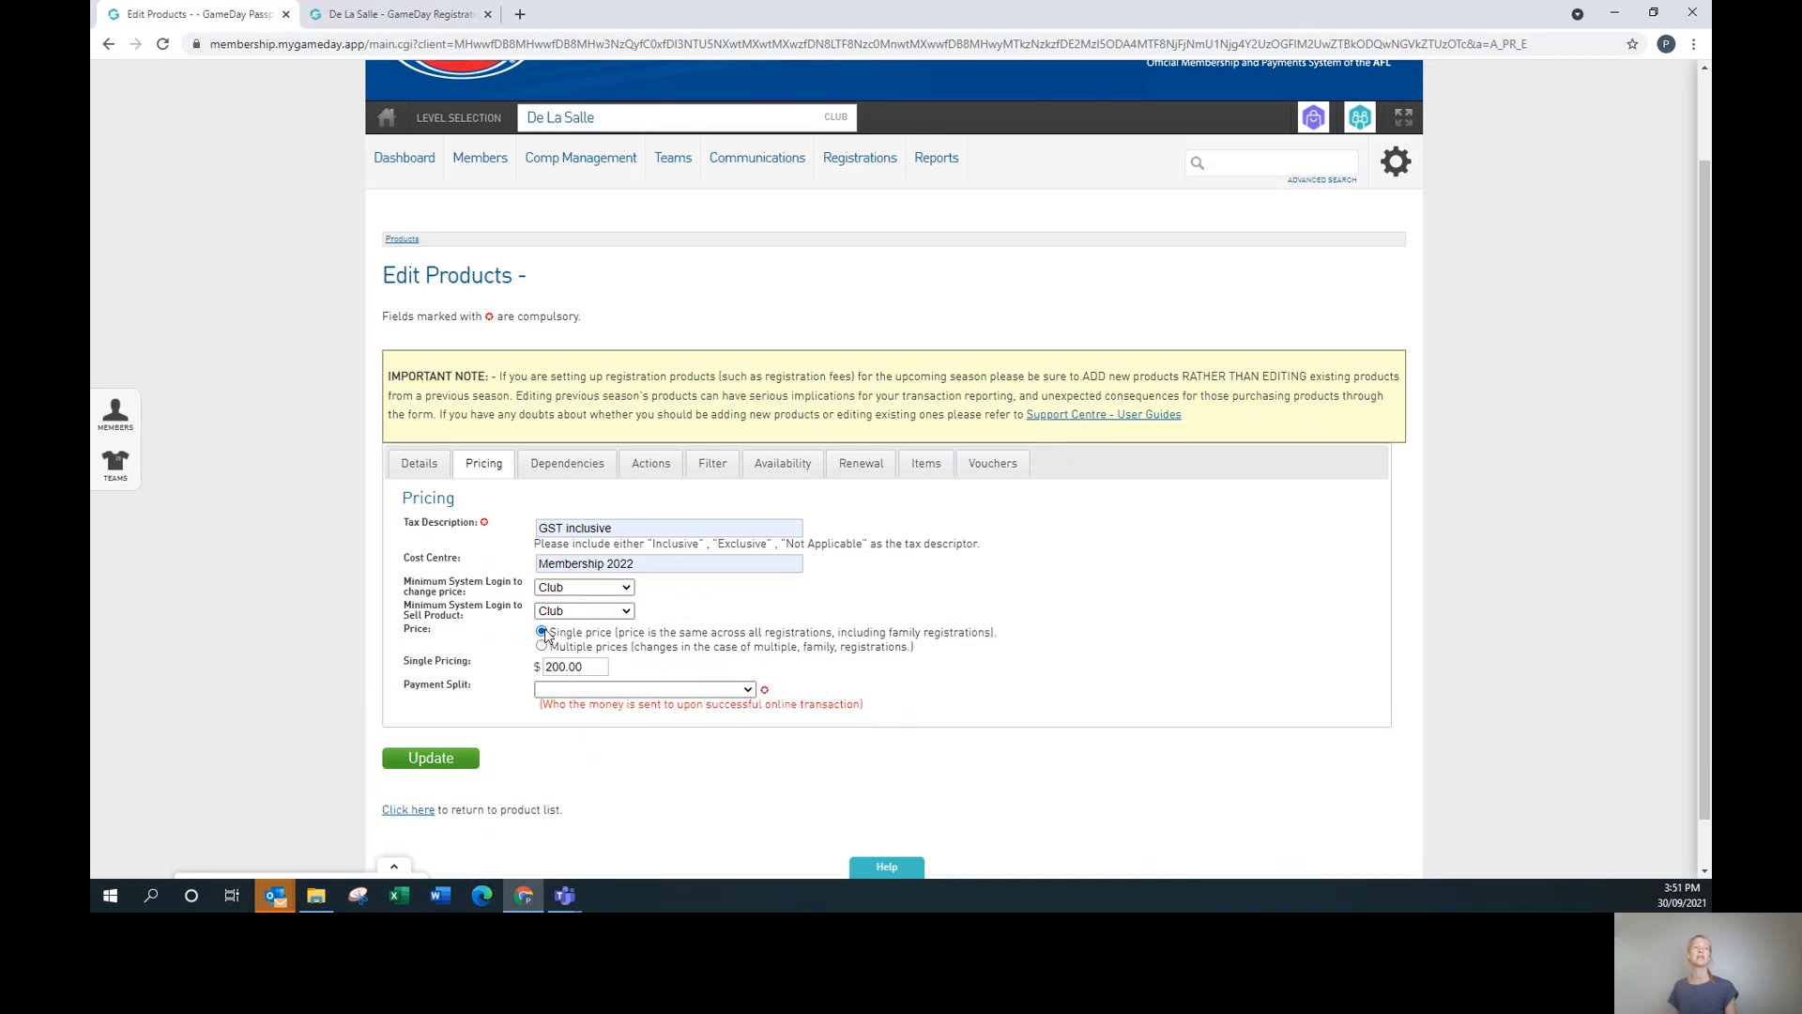
Return to multiple prices, set Payment Split to 100 per cent to Club, and view Dependencies.
left_click(543, 646)
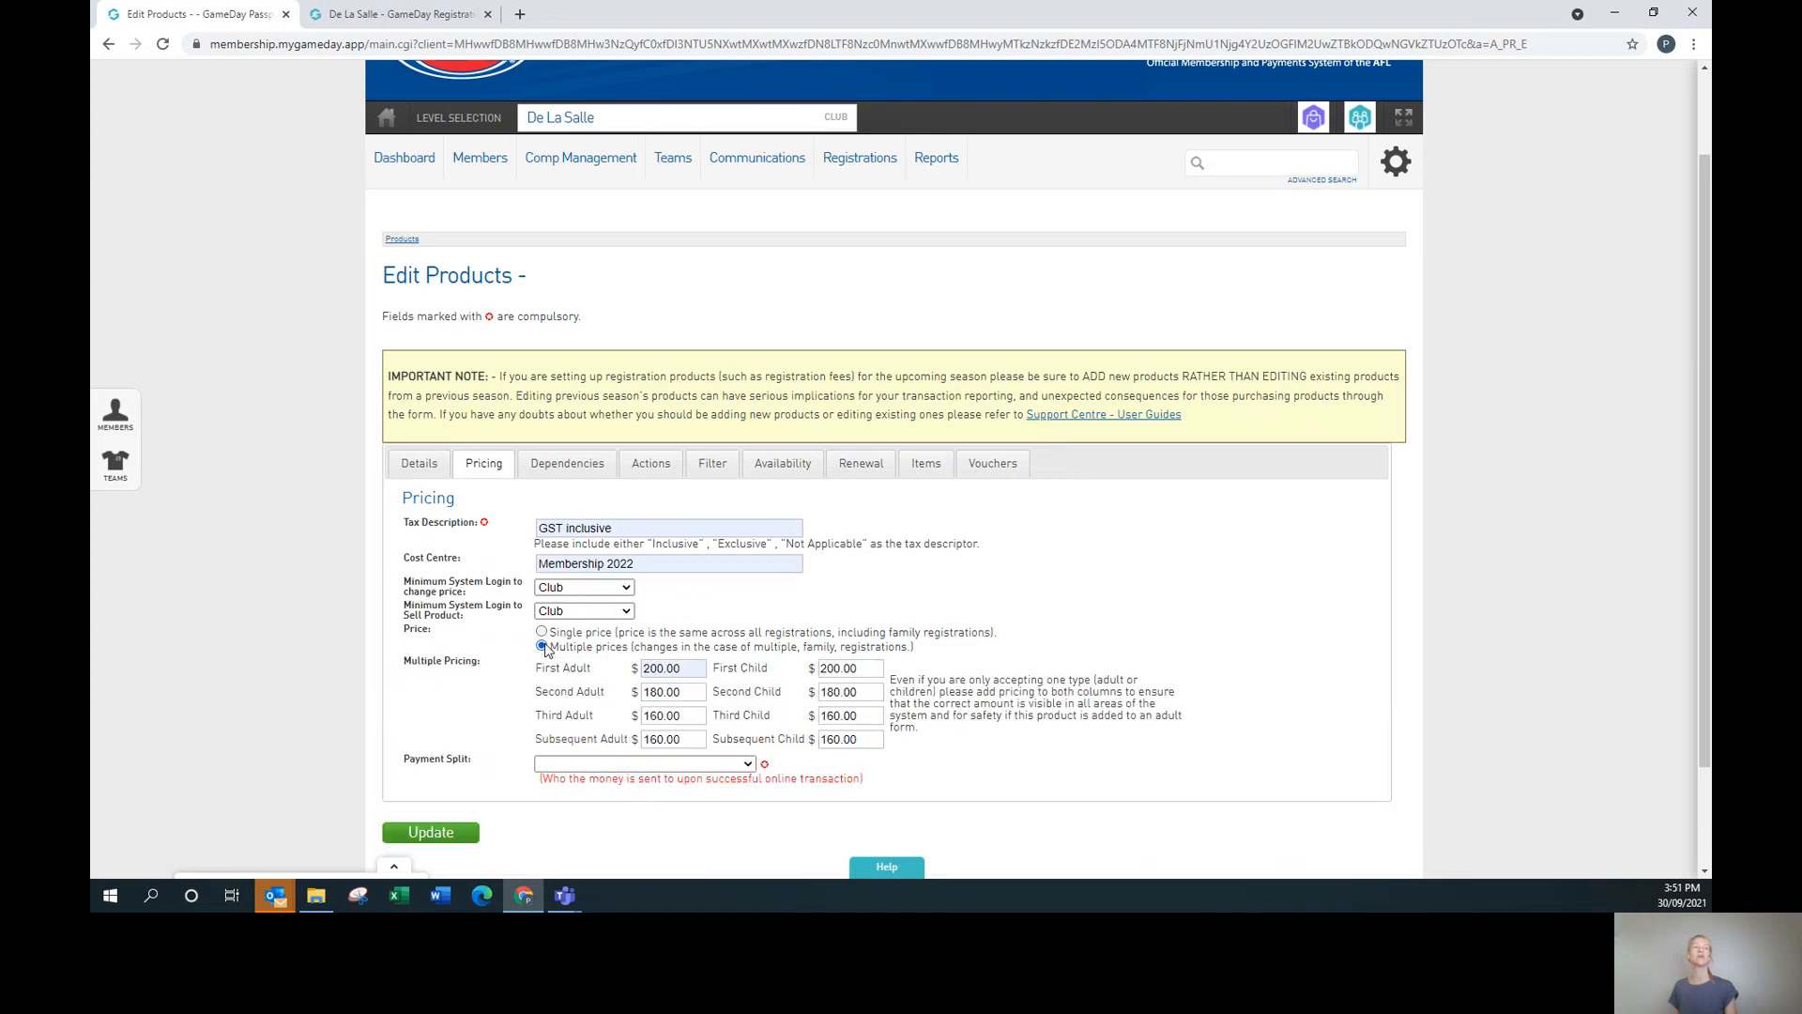
left_click(610, 765)
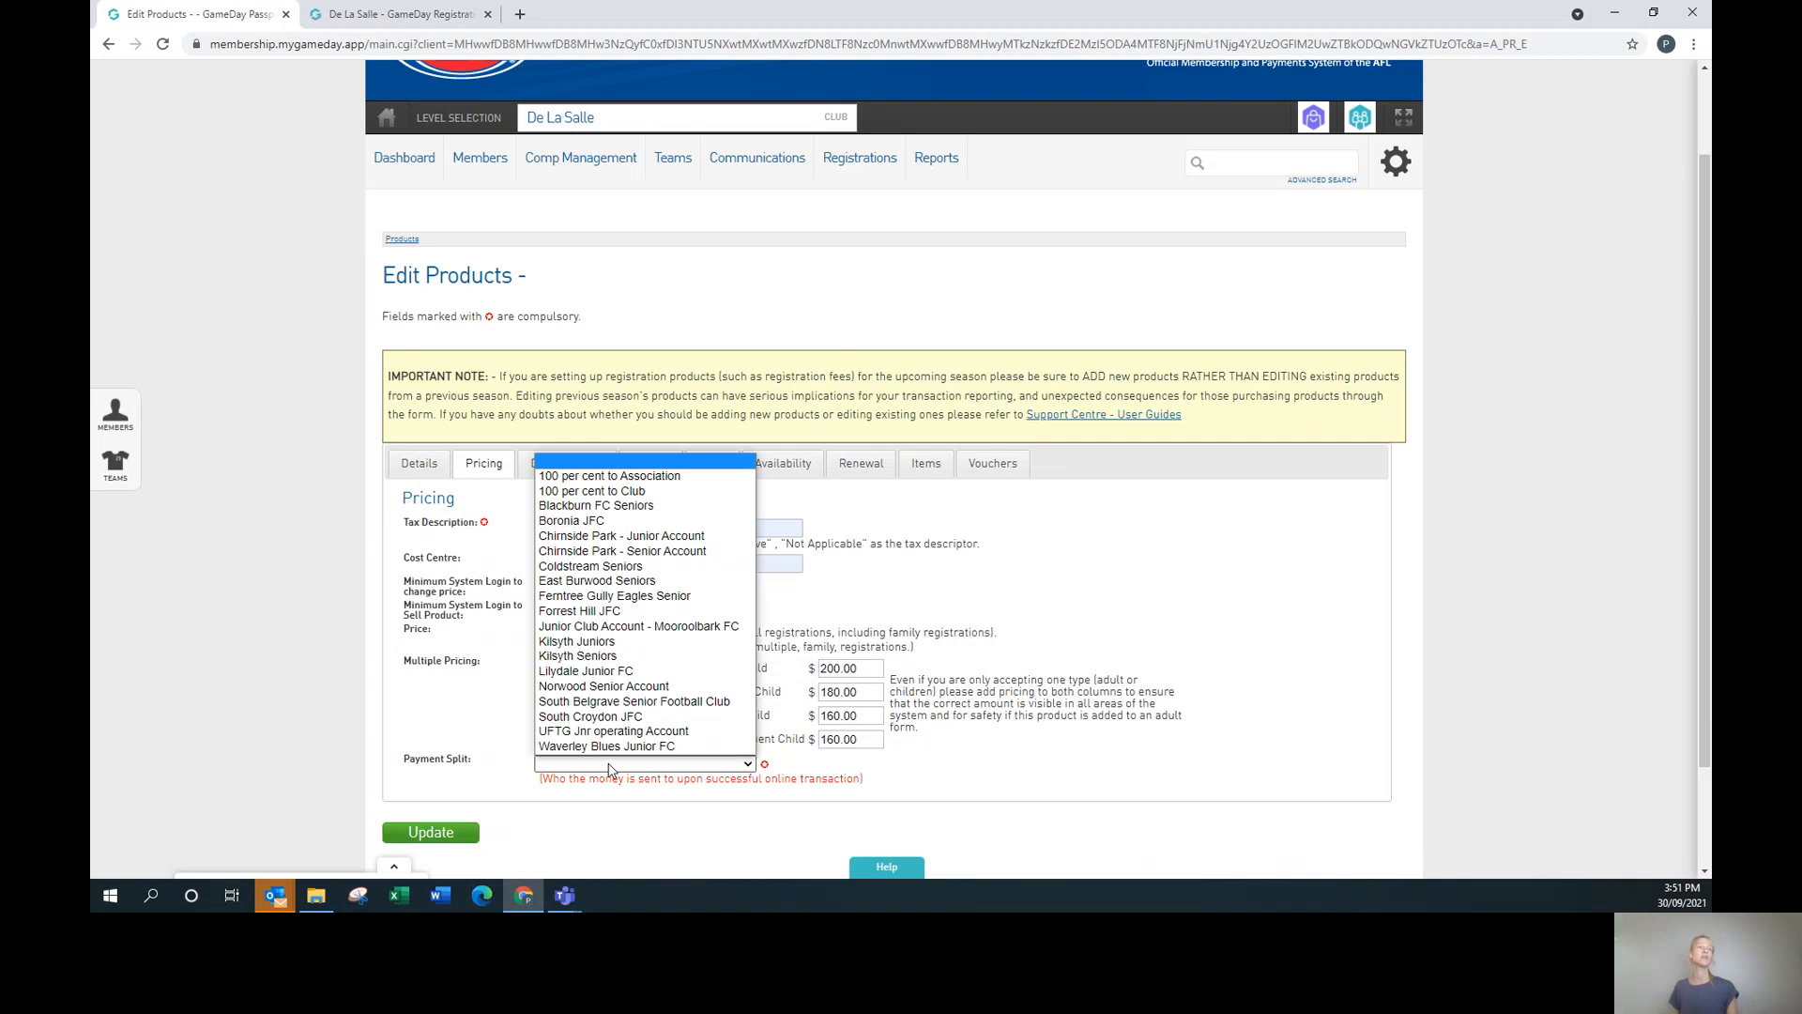
left_click(670, 492)
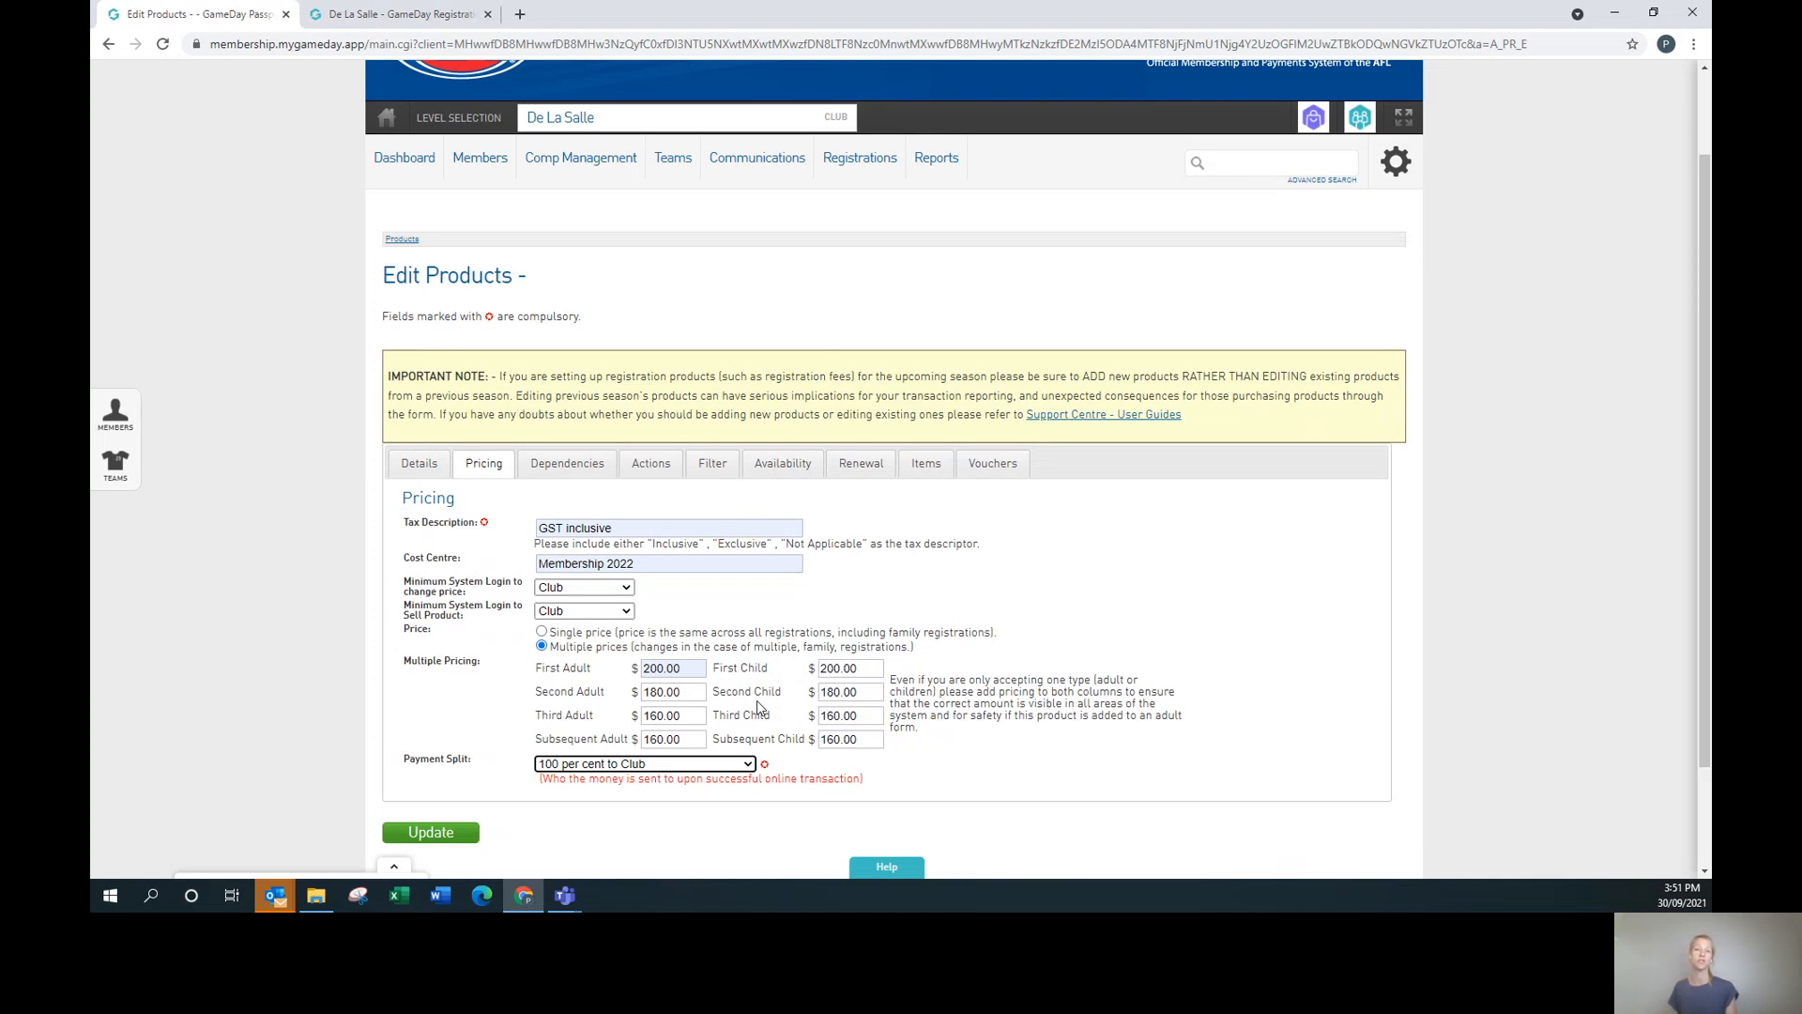
left_click(590, 468)
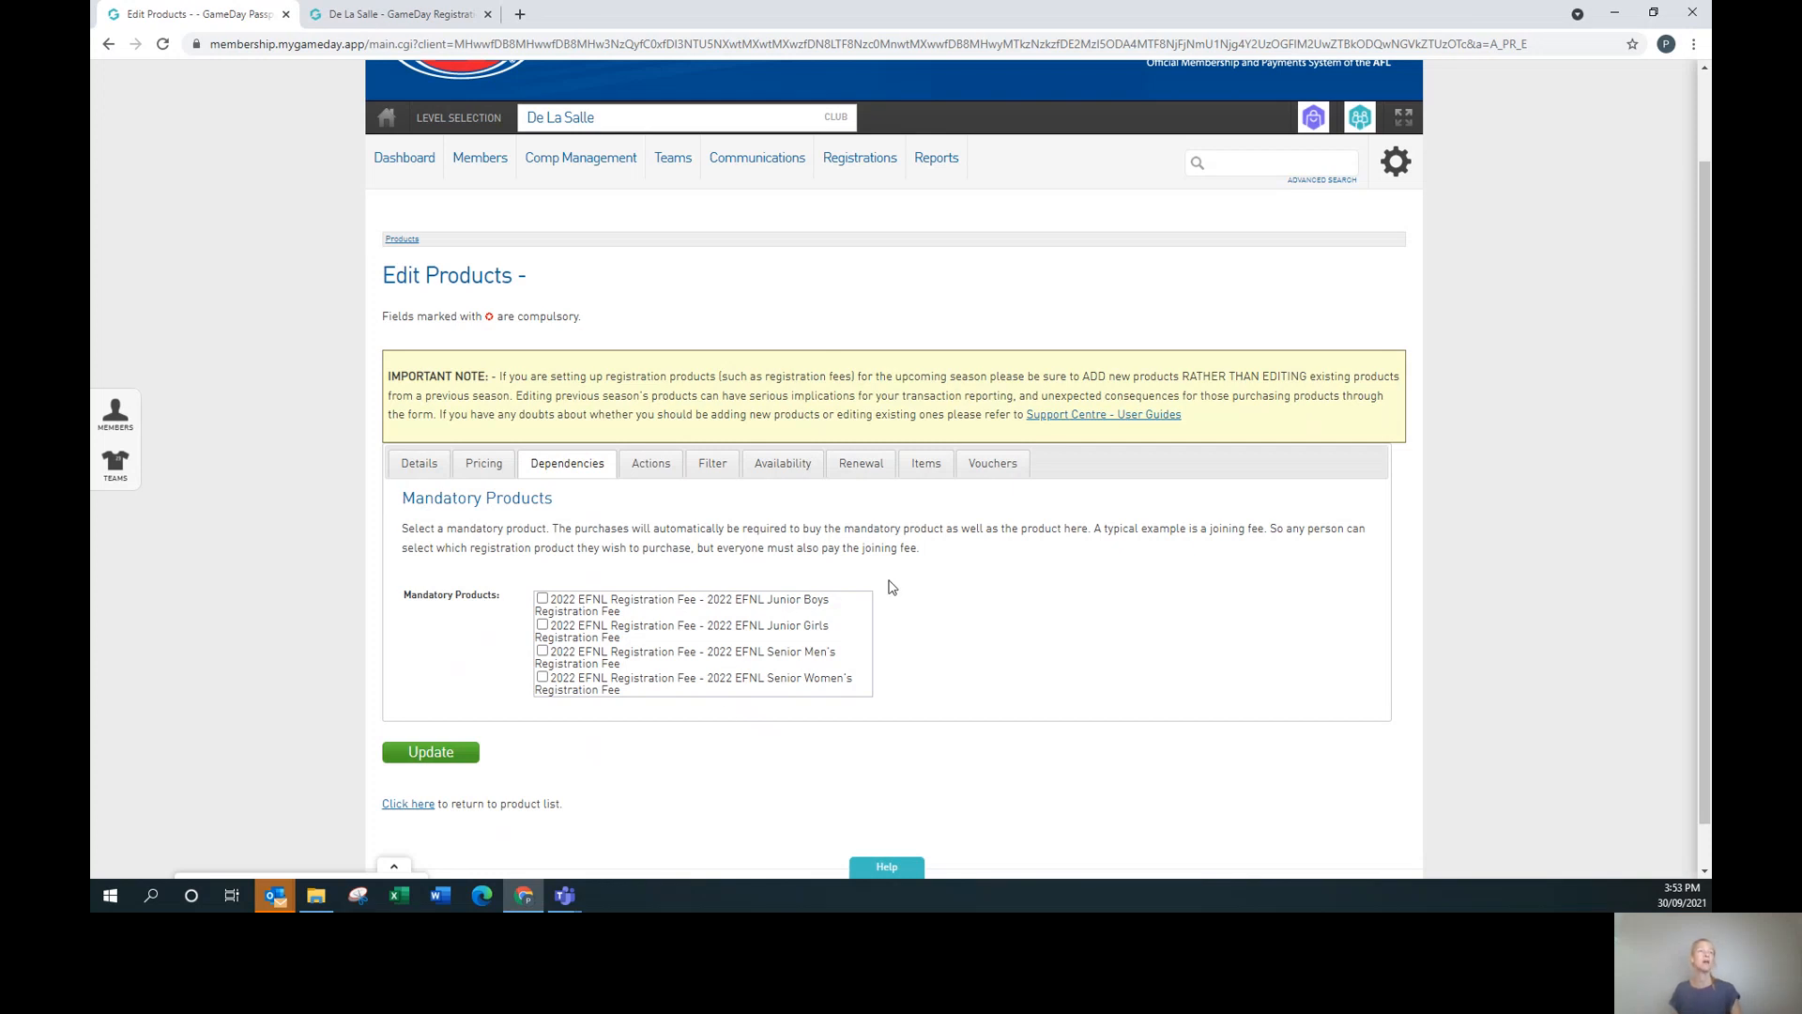
Tick Set Player Financial after payment and set the product expiry to 30 Oct 2022.
left_click(665, 471)
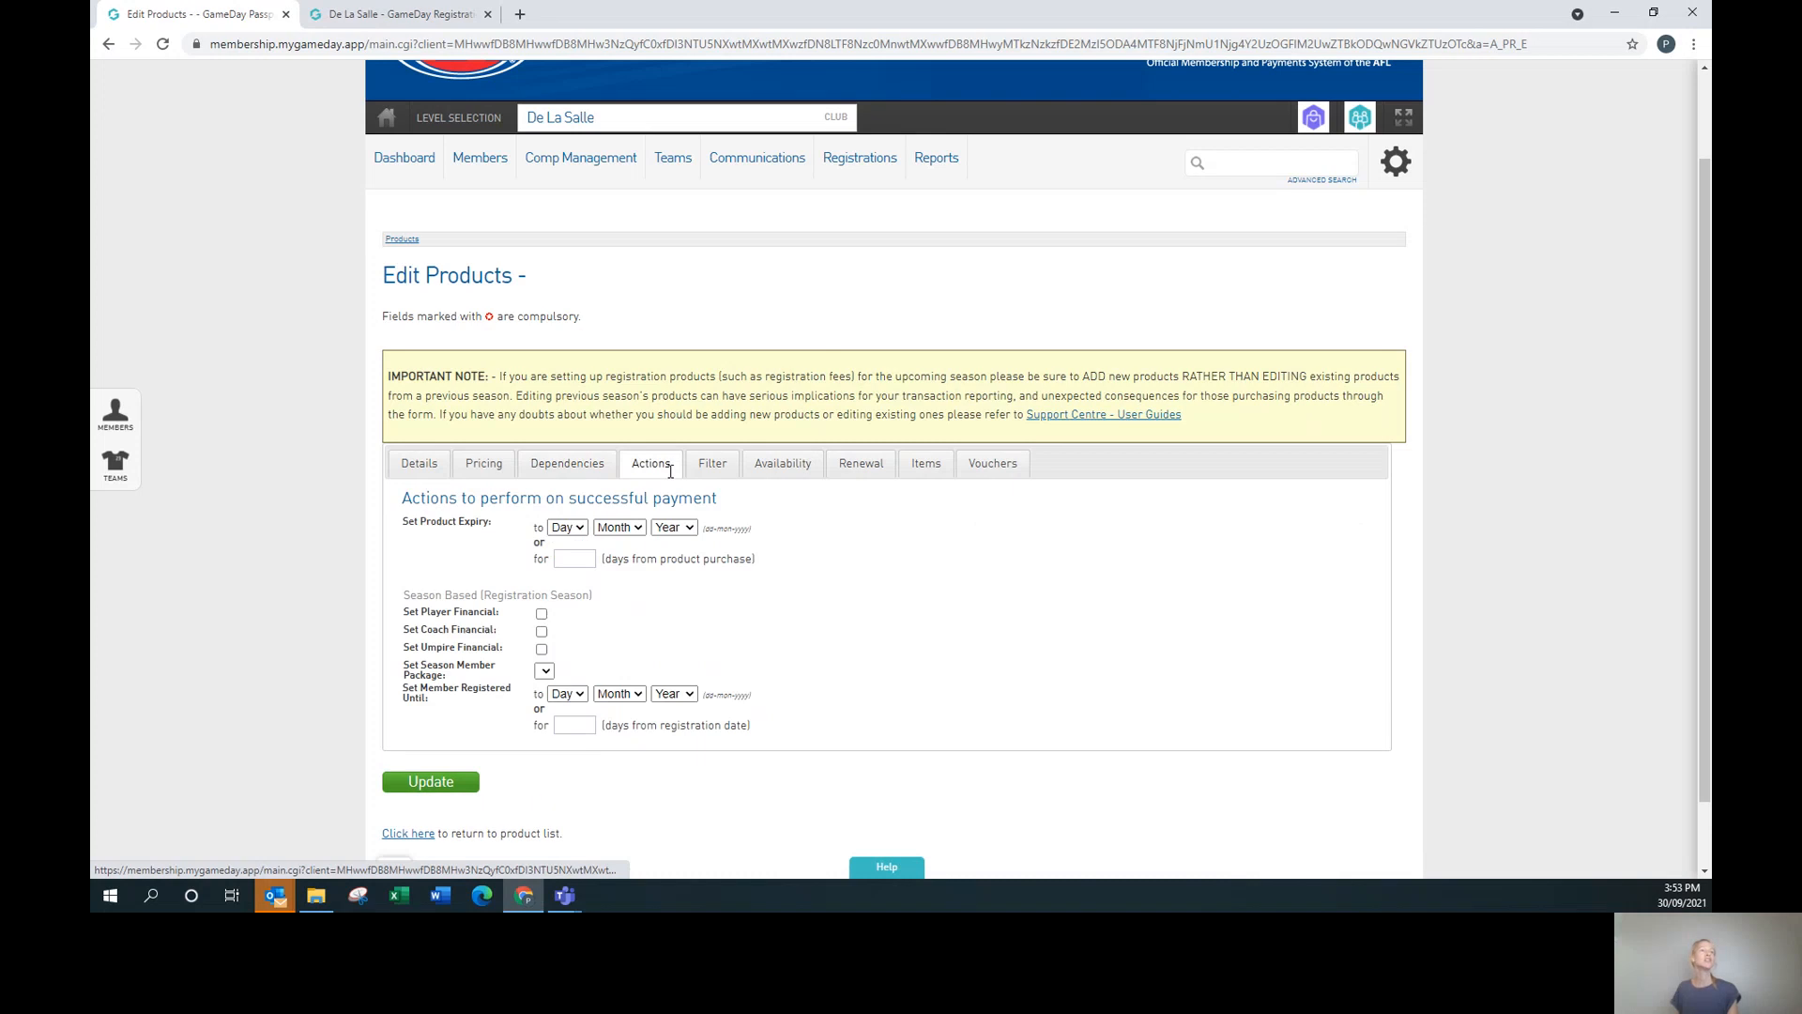
left_click(542, 614)
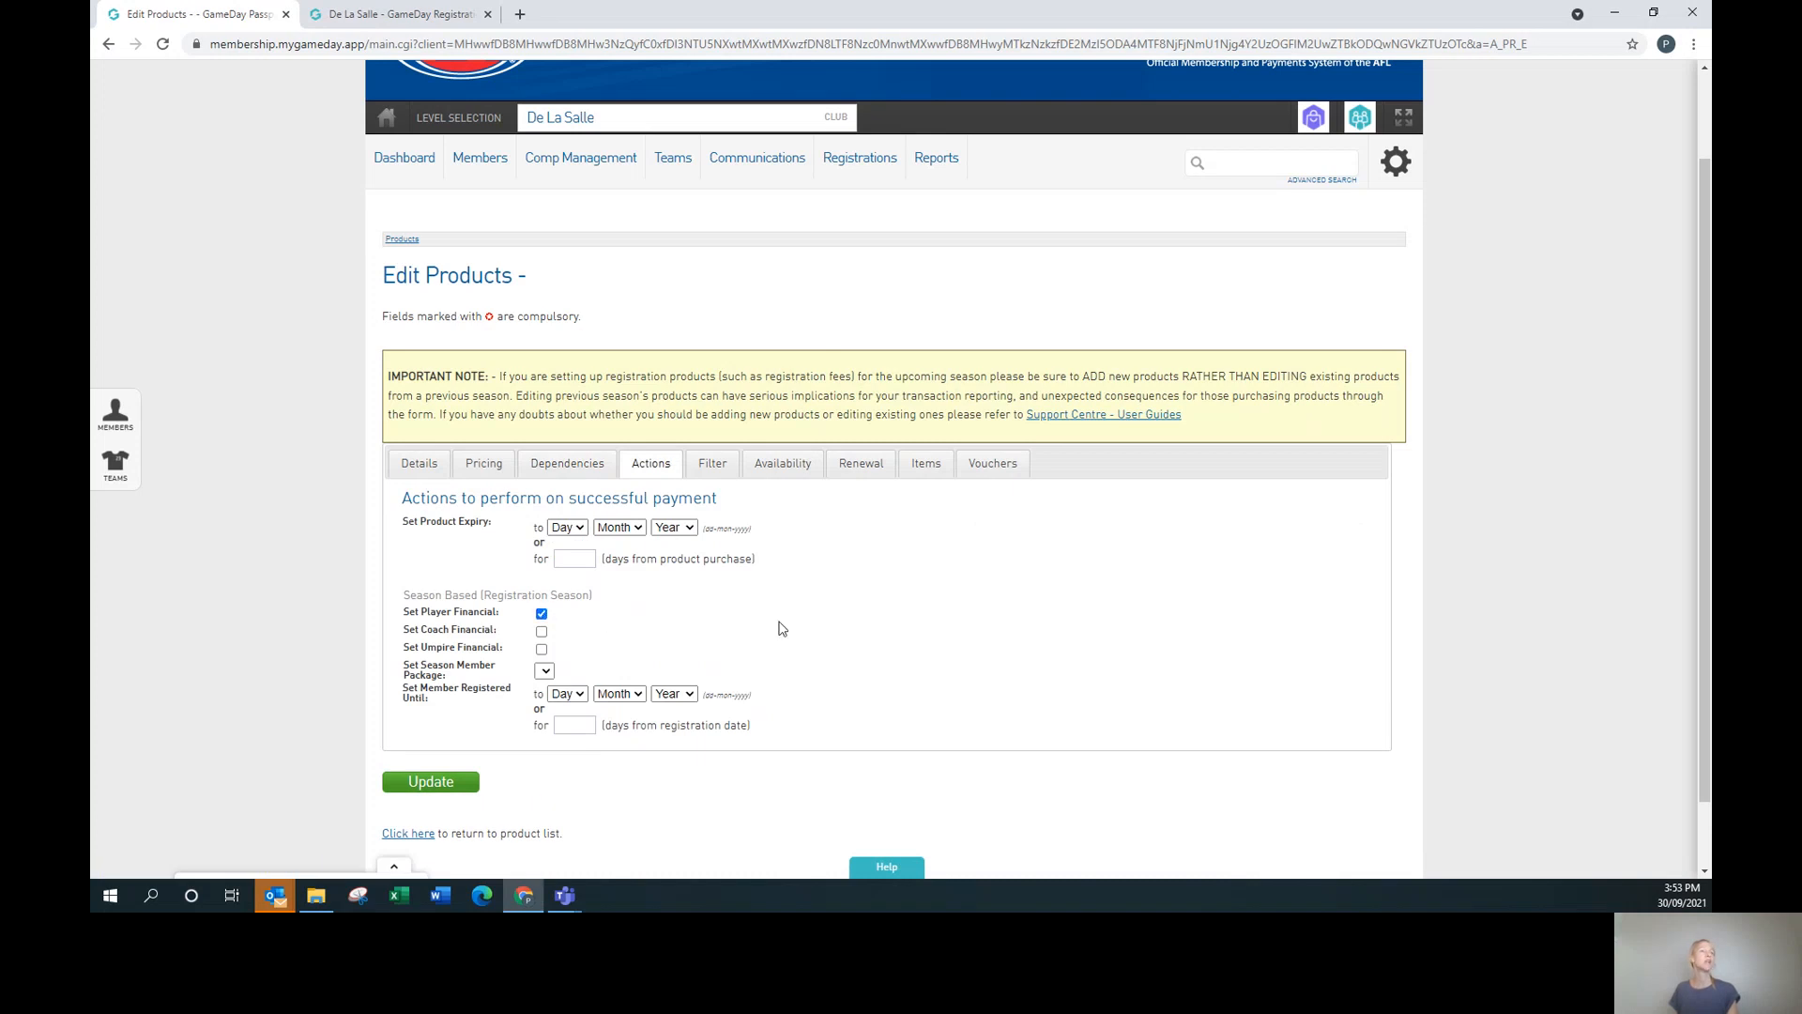
left_click(567, 529)
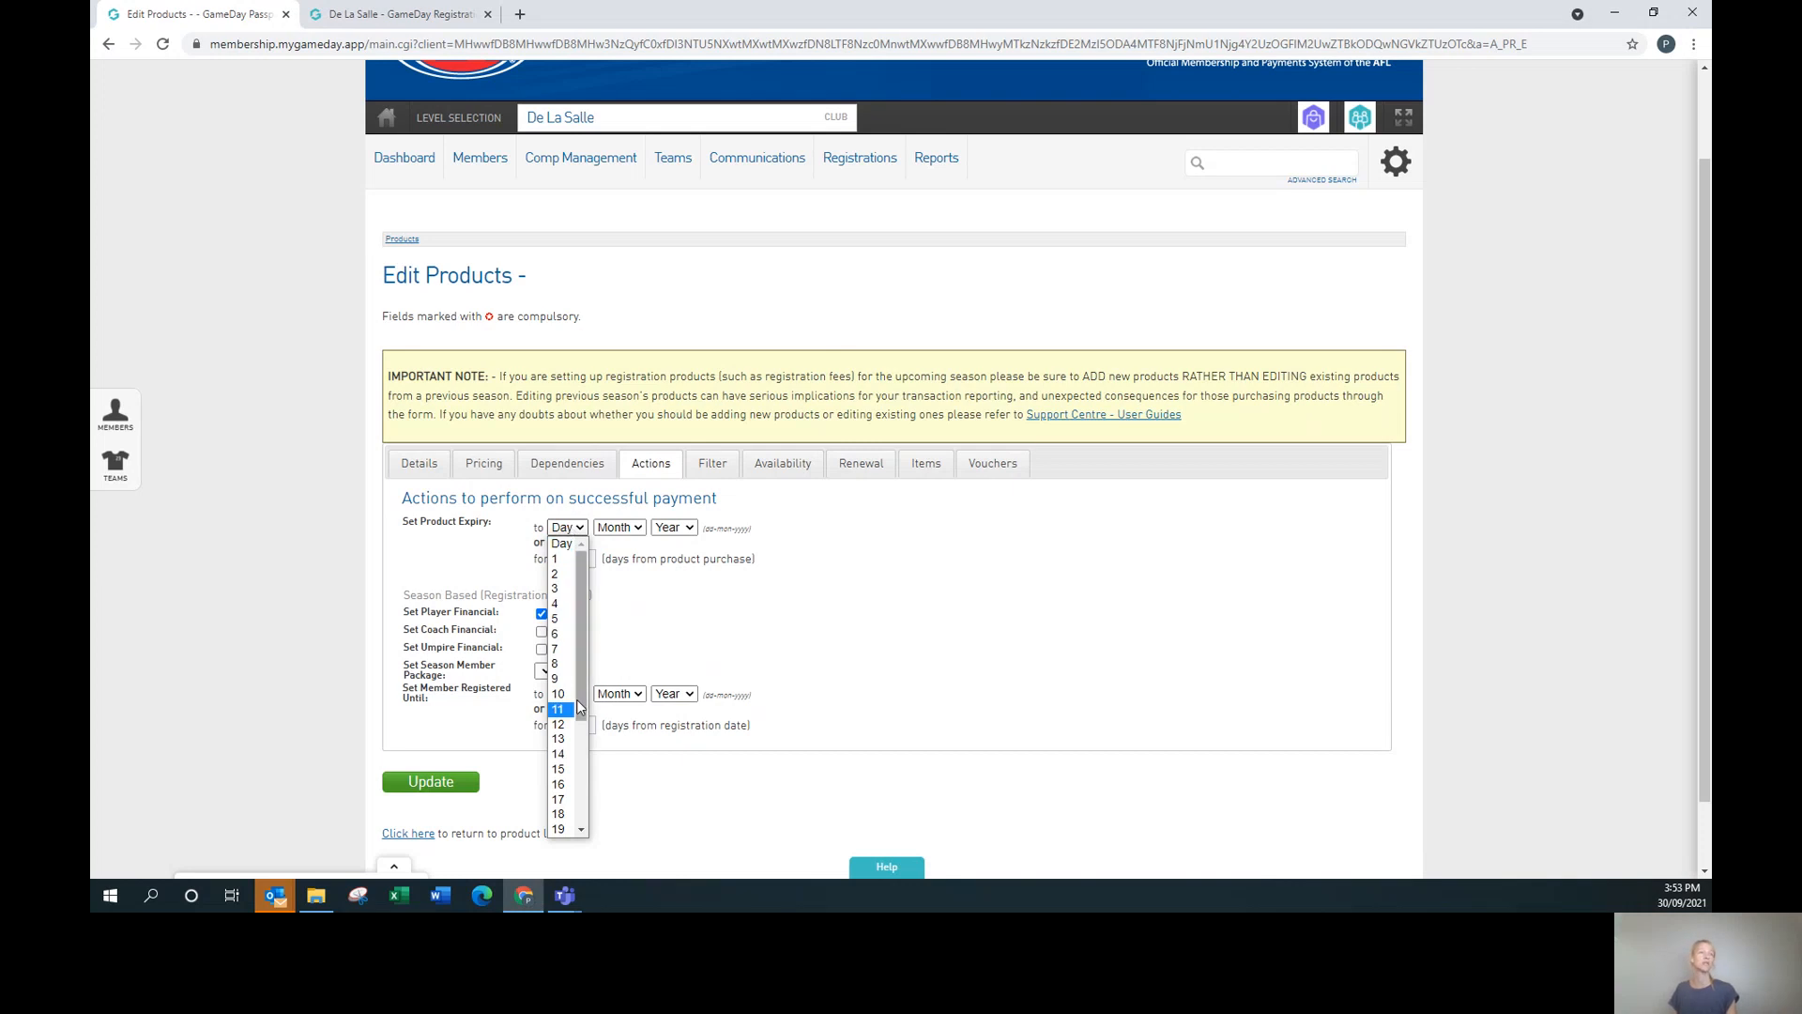
scroll(582, 790, "down", 2)
left_click(560, 815)
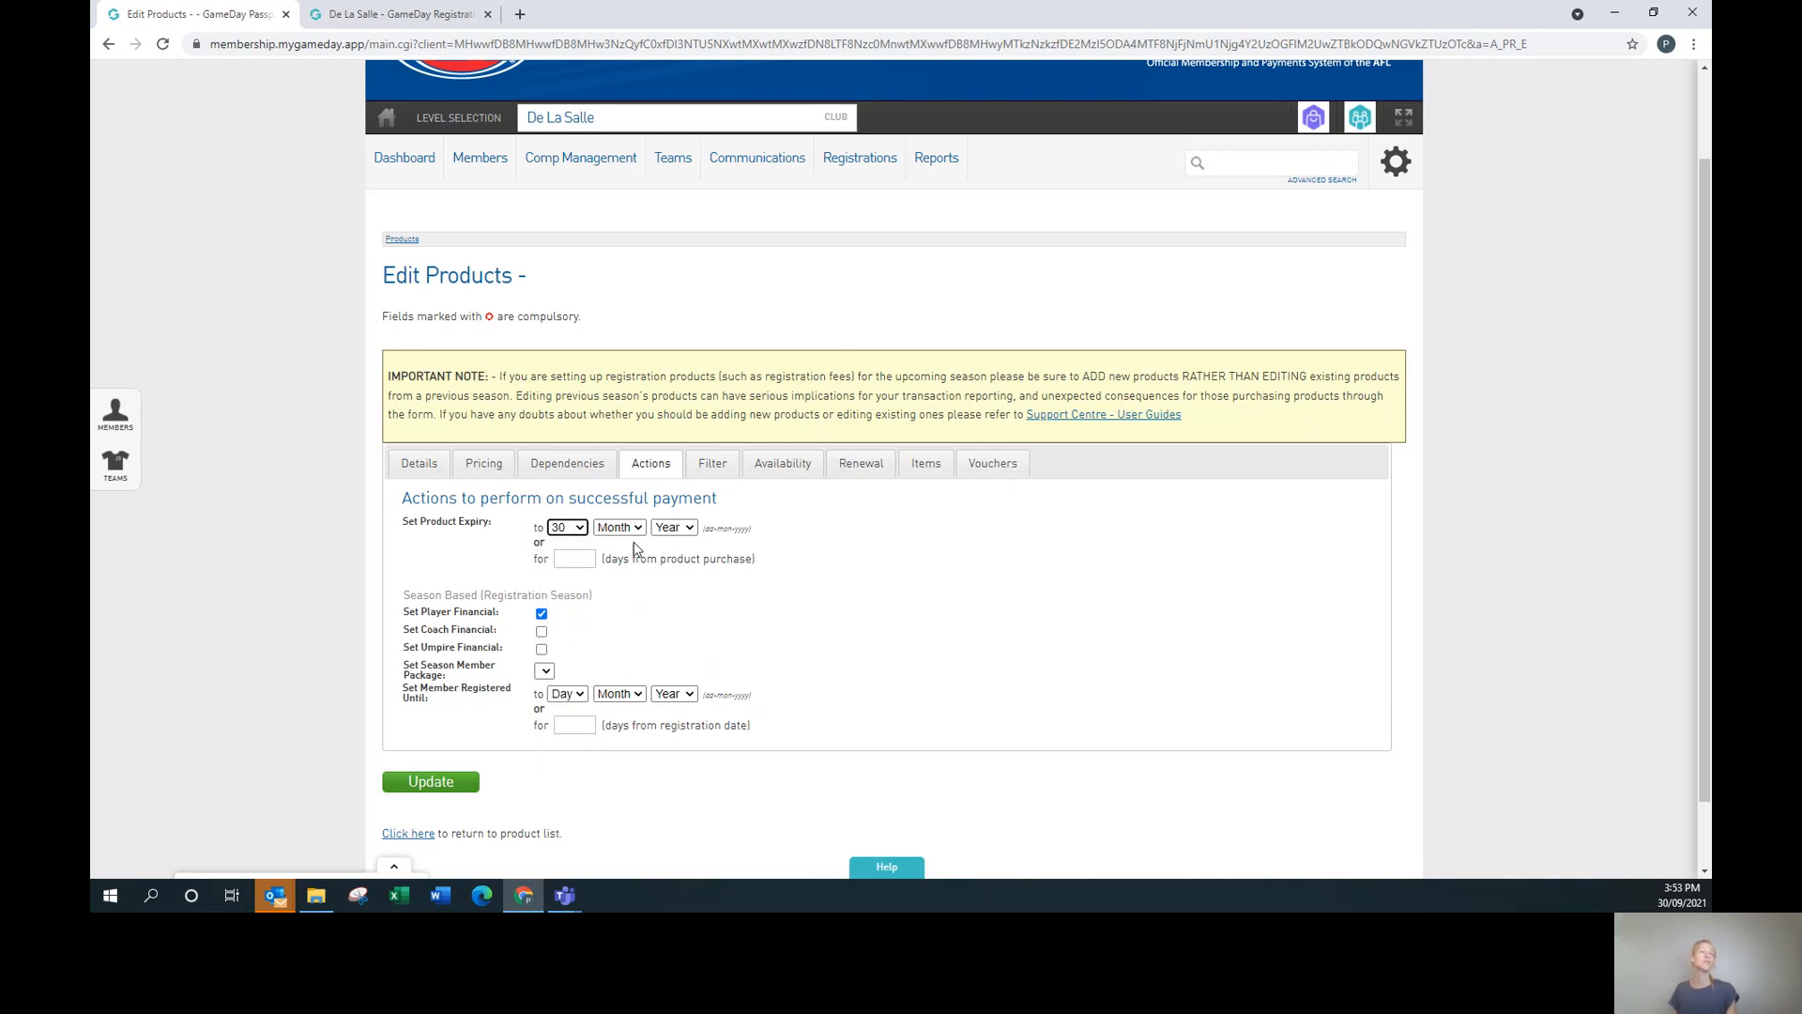
left_click(634, 528)
left_click(623, 695)
left_click(673, 528)
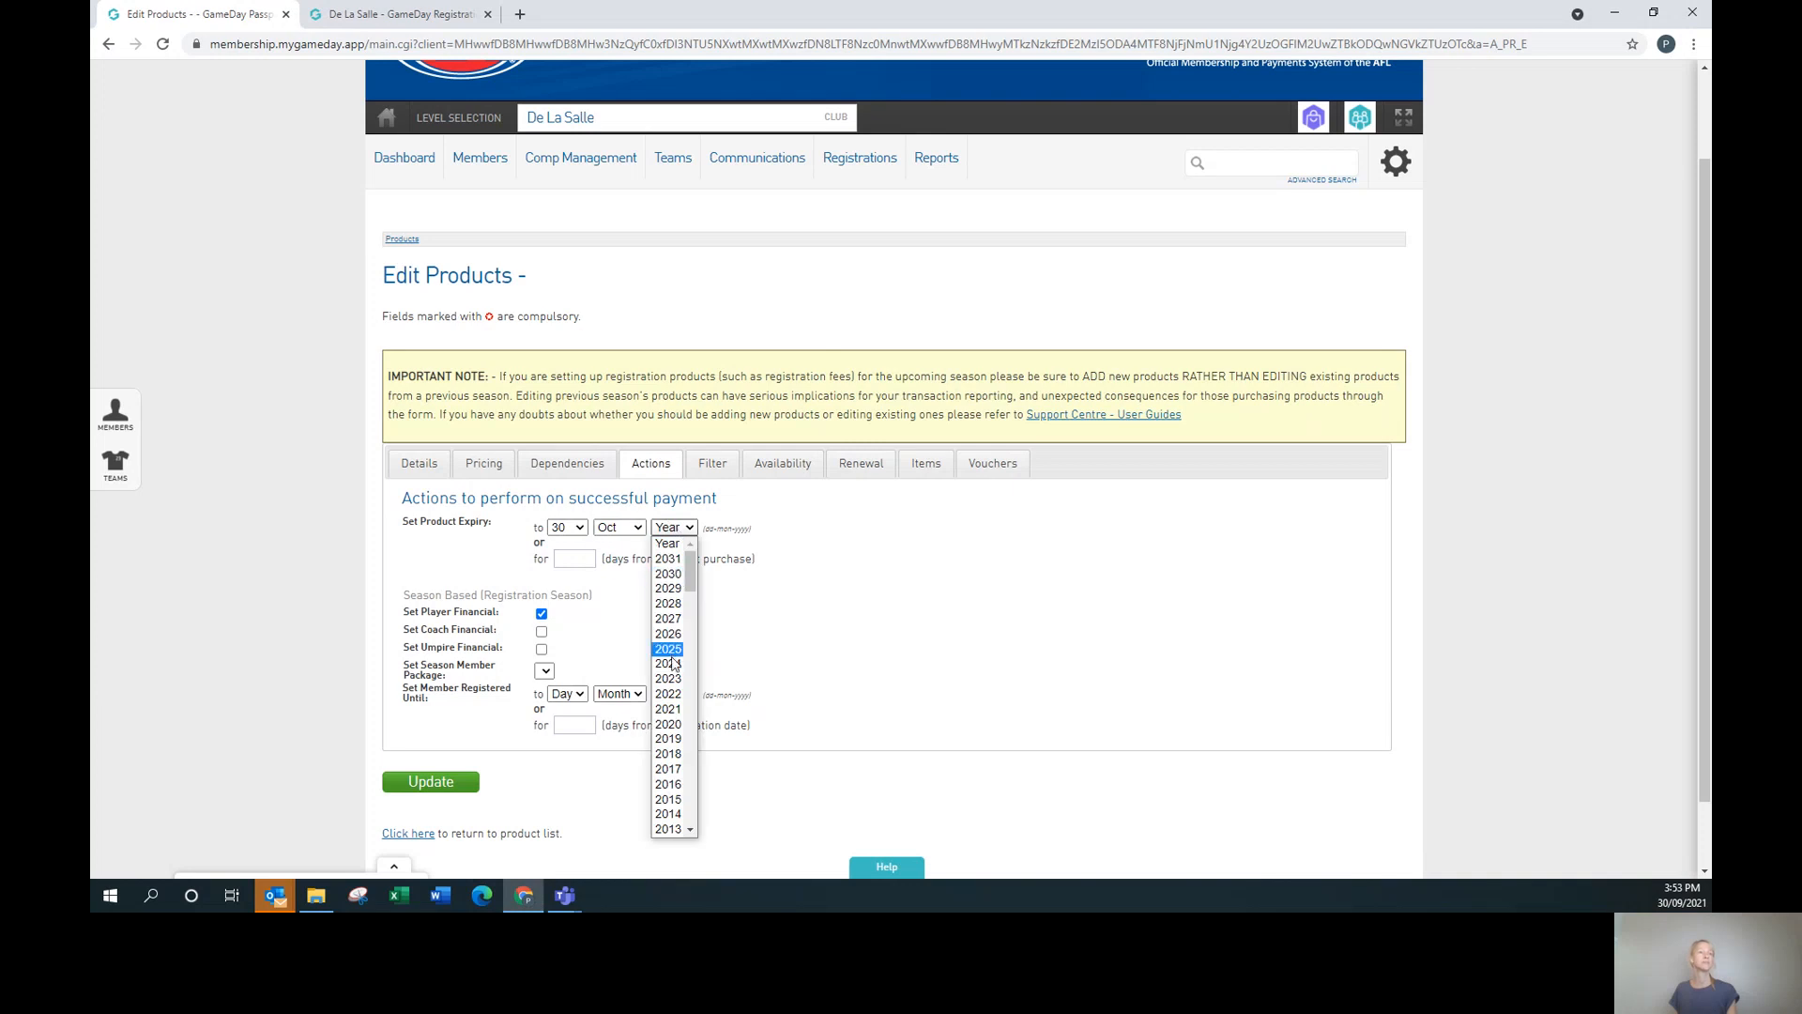
left_click(676, 695)
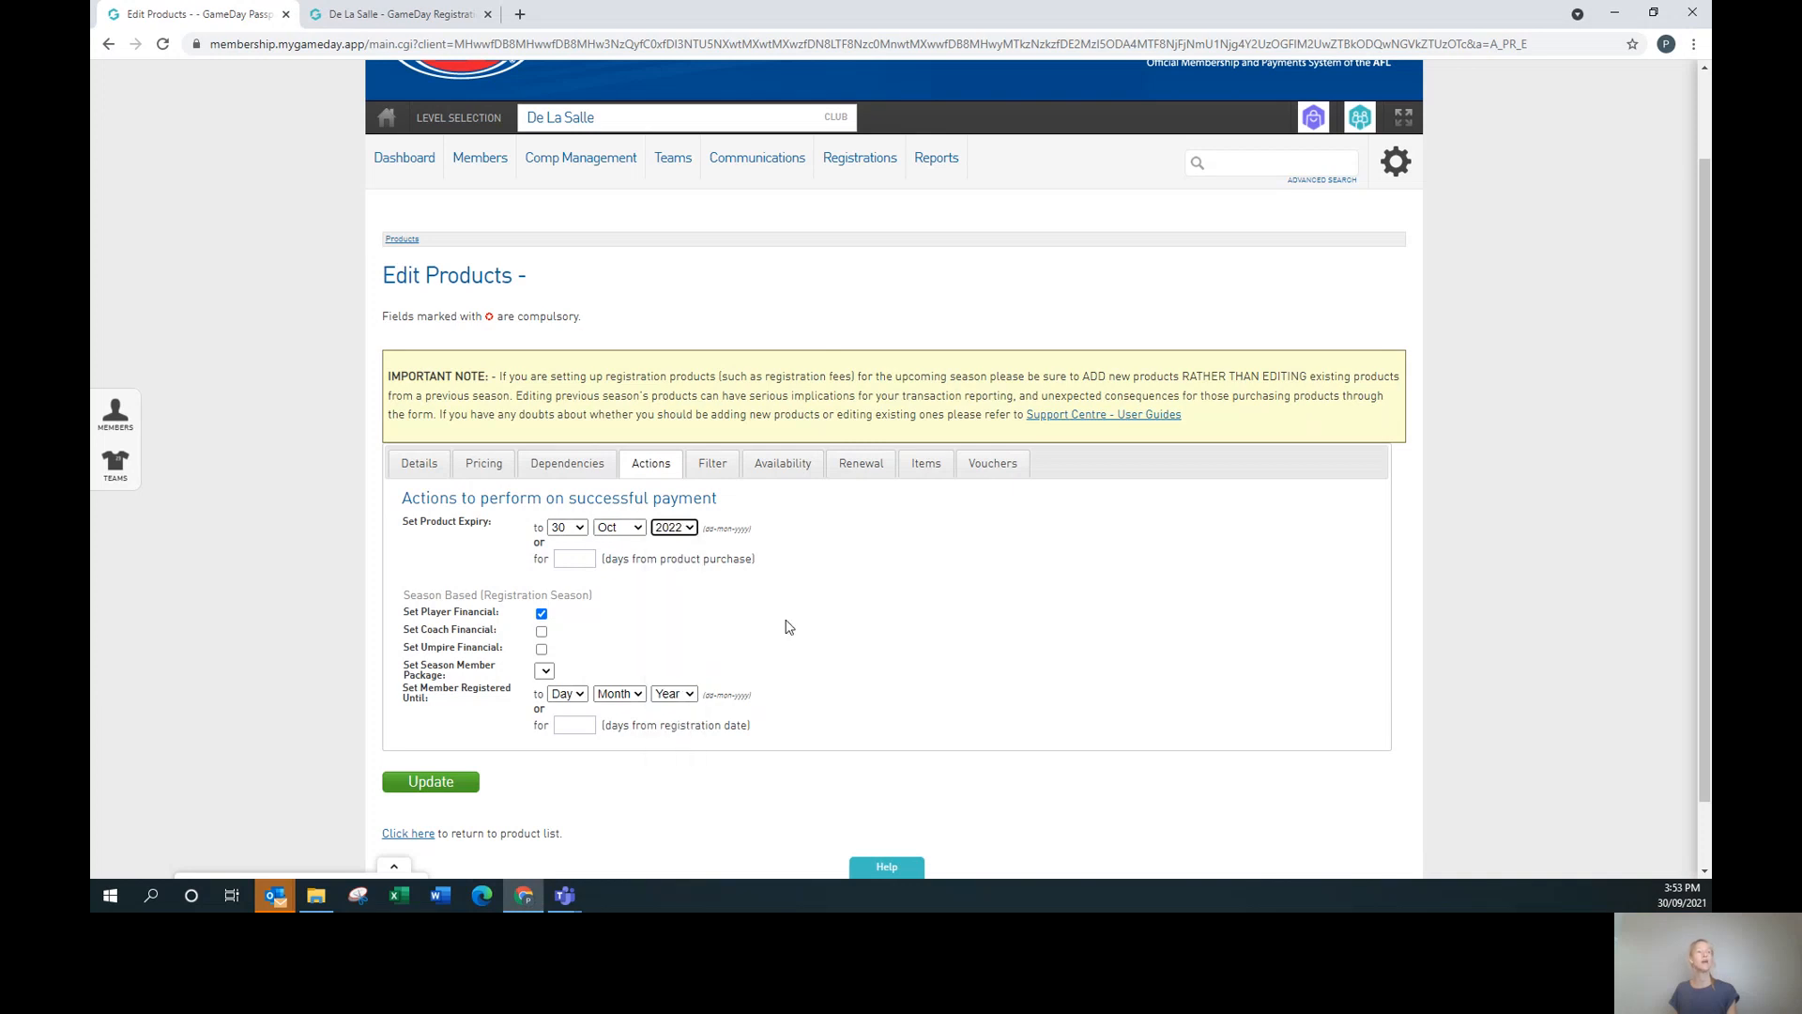
left_click(851, 610)
On the product's Filter tab, limit Member Gender to Male.
left_click(730, 466)
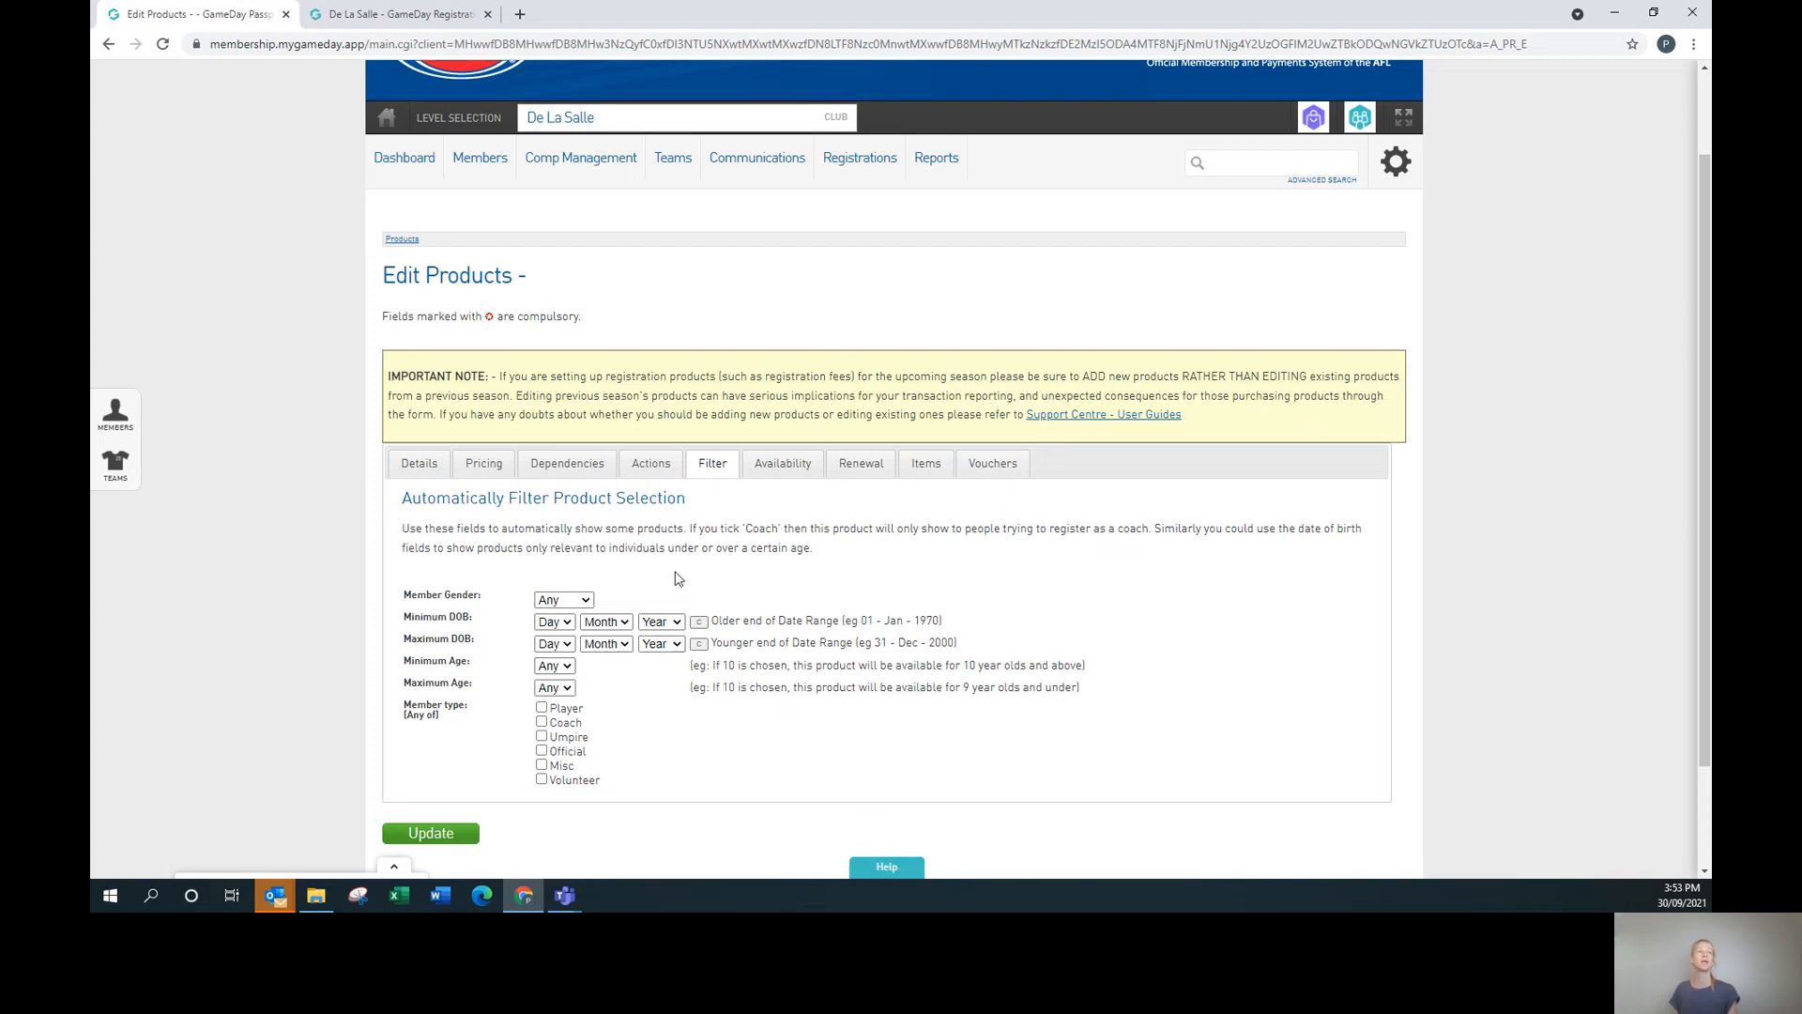
left_click(586, 601)
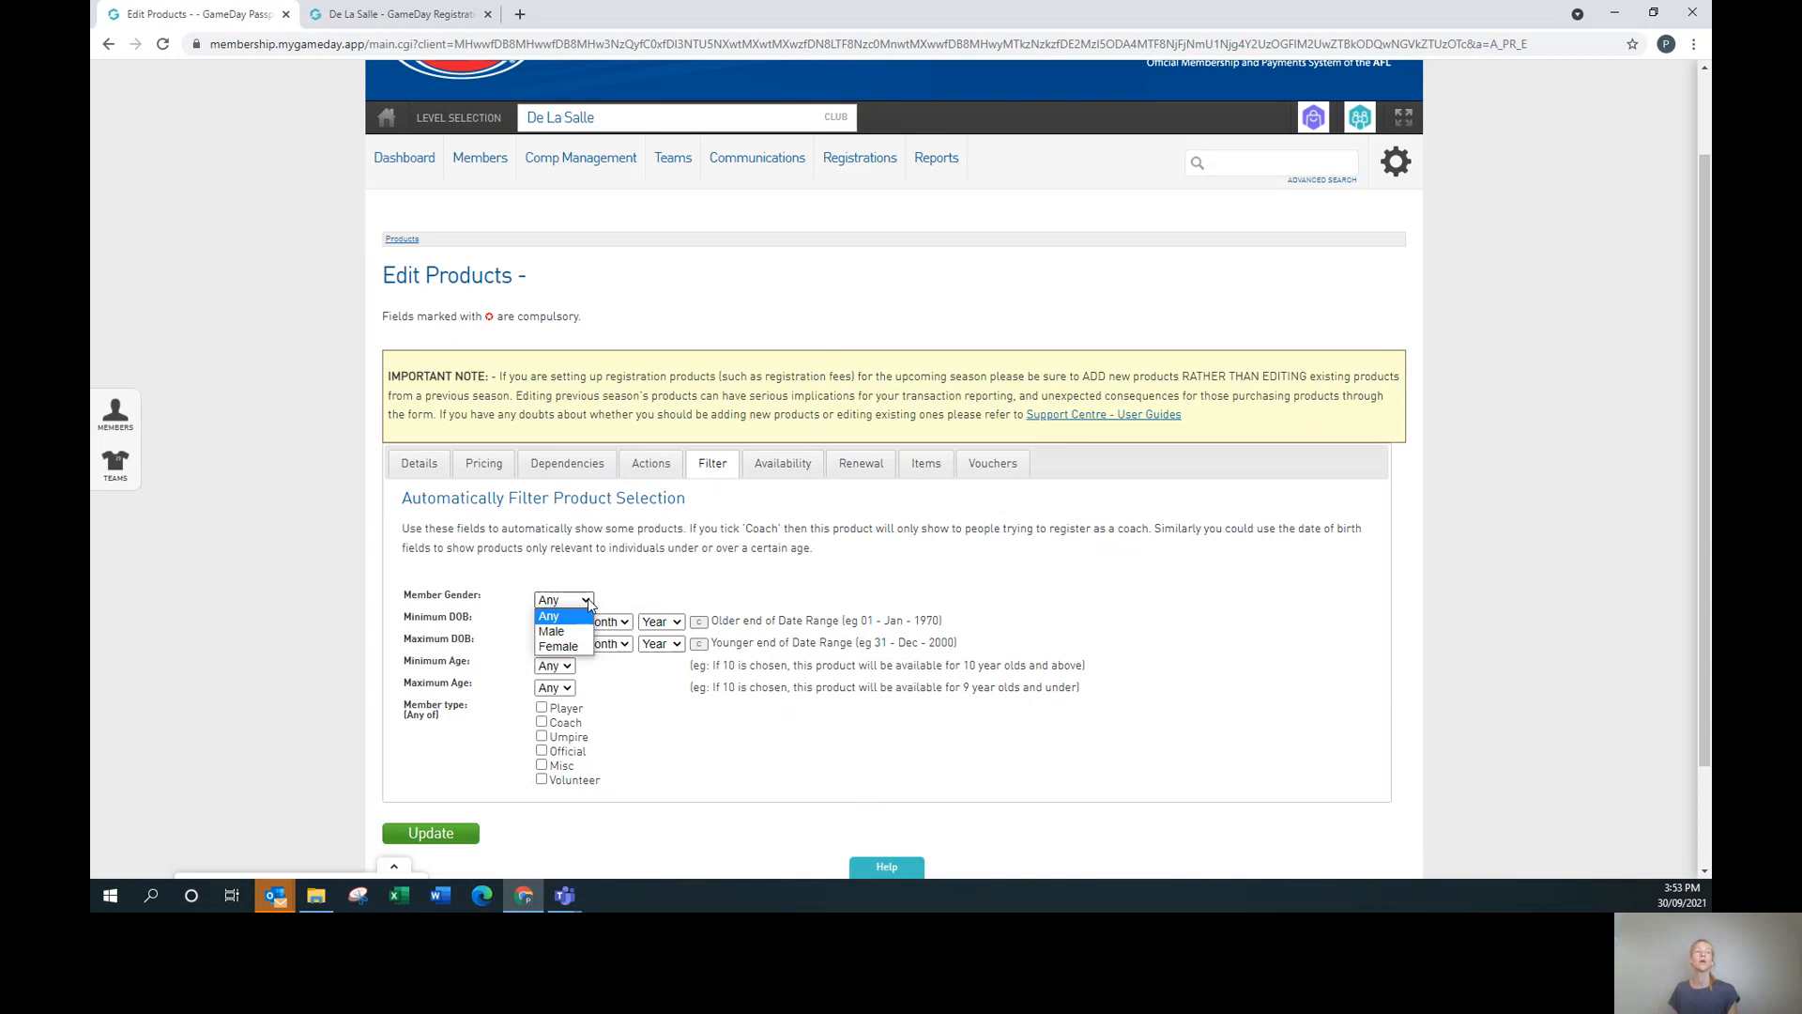
left_click(553, 632)
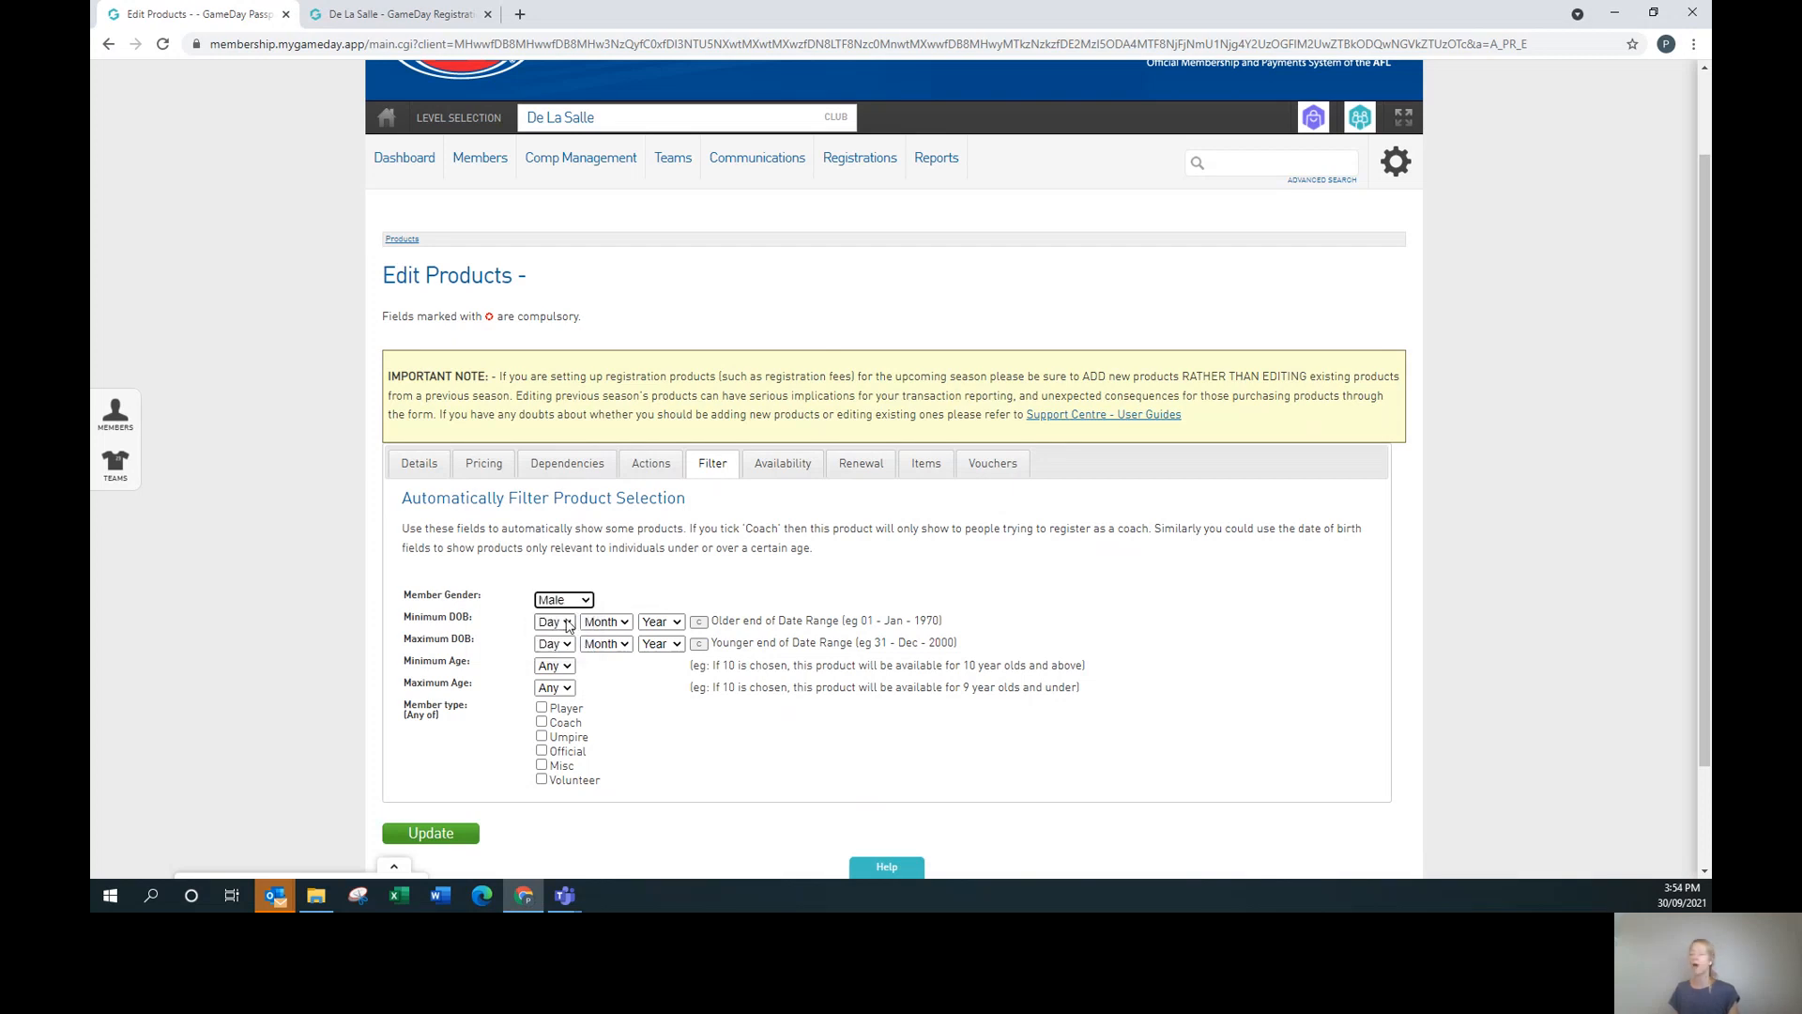
Set the minimum date of birth to 1 Jul 2004.
left_click(567, 624)
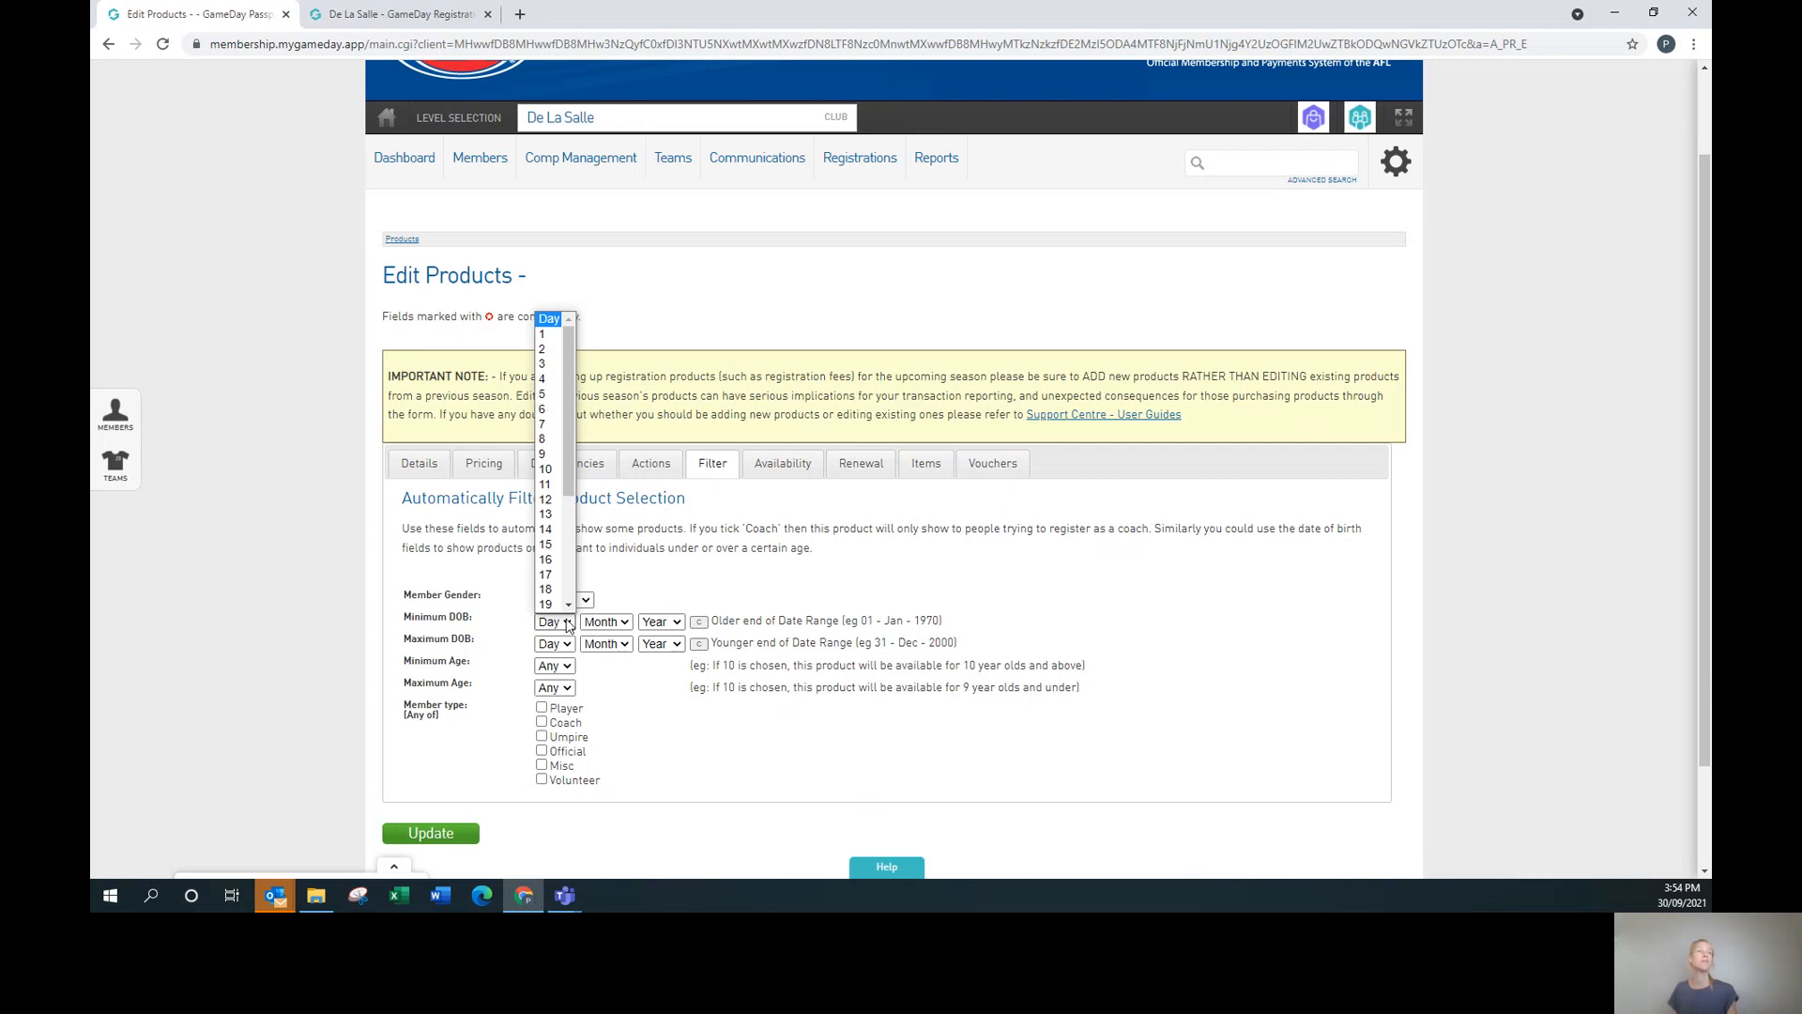
left_click(705, 590)
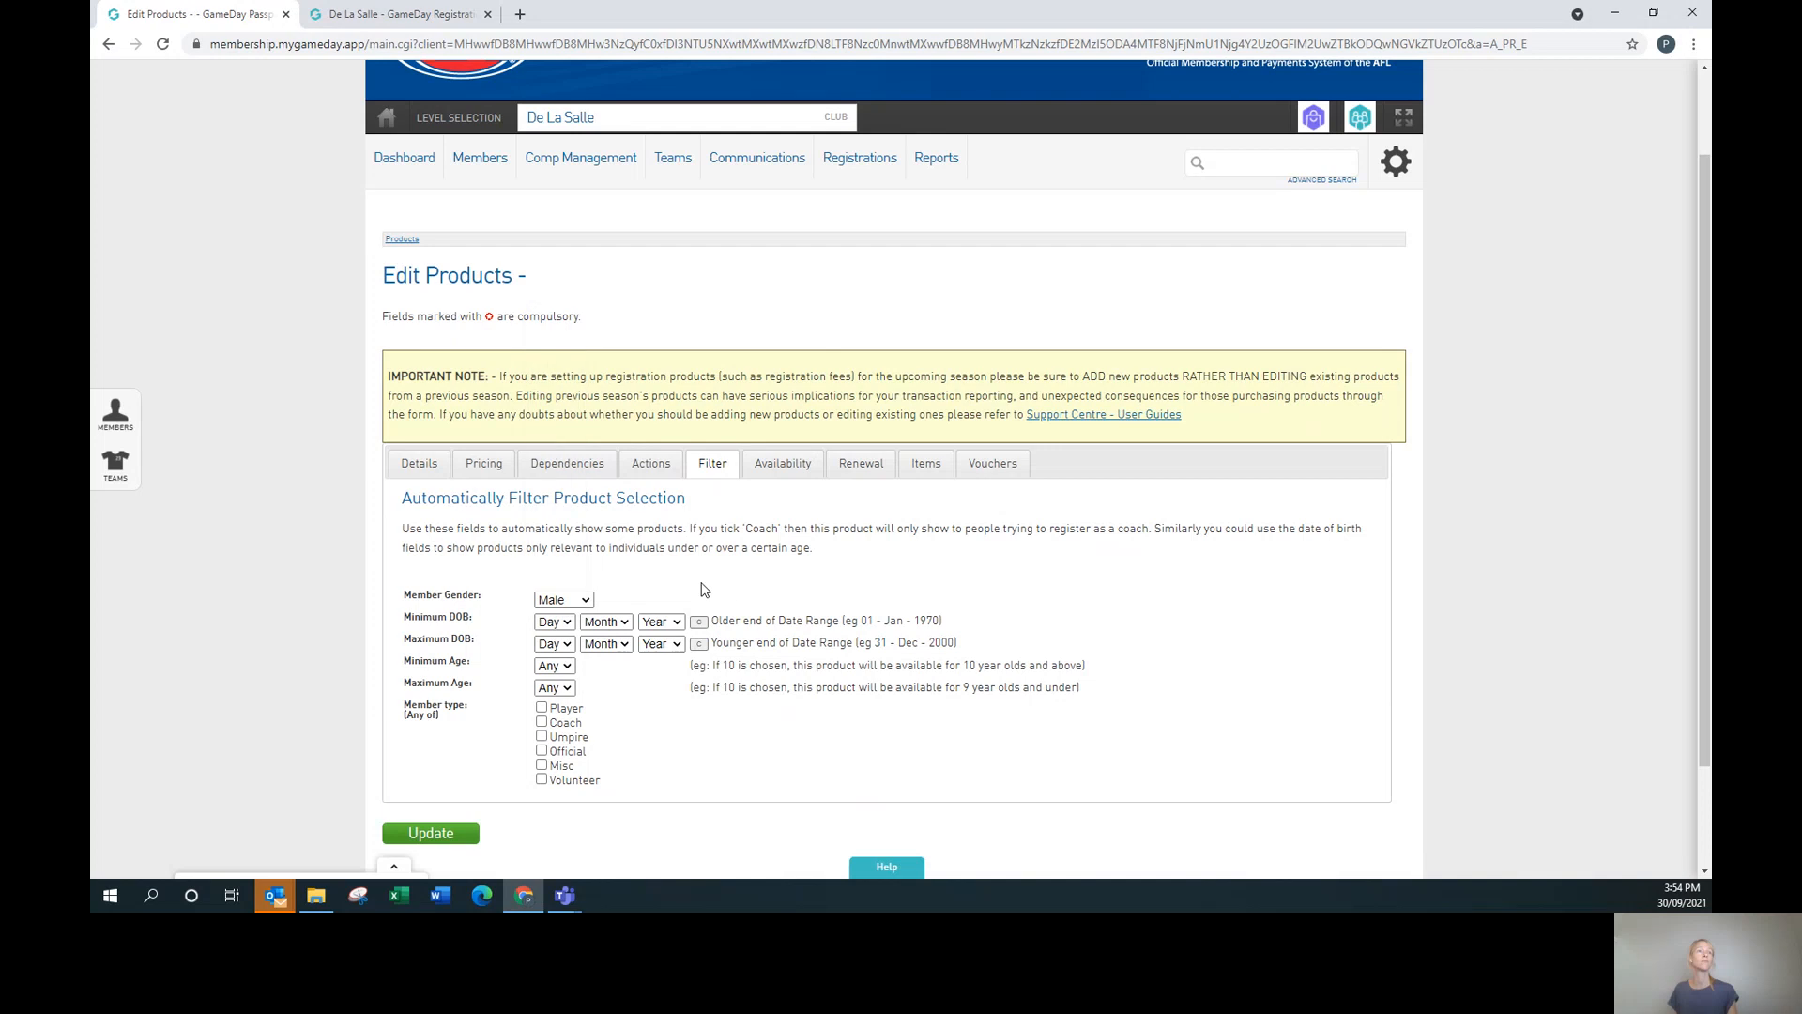
left_click(566, 624)
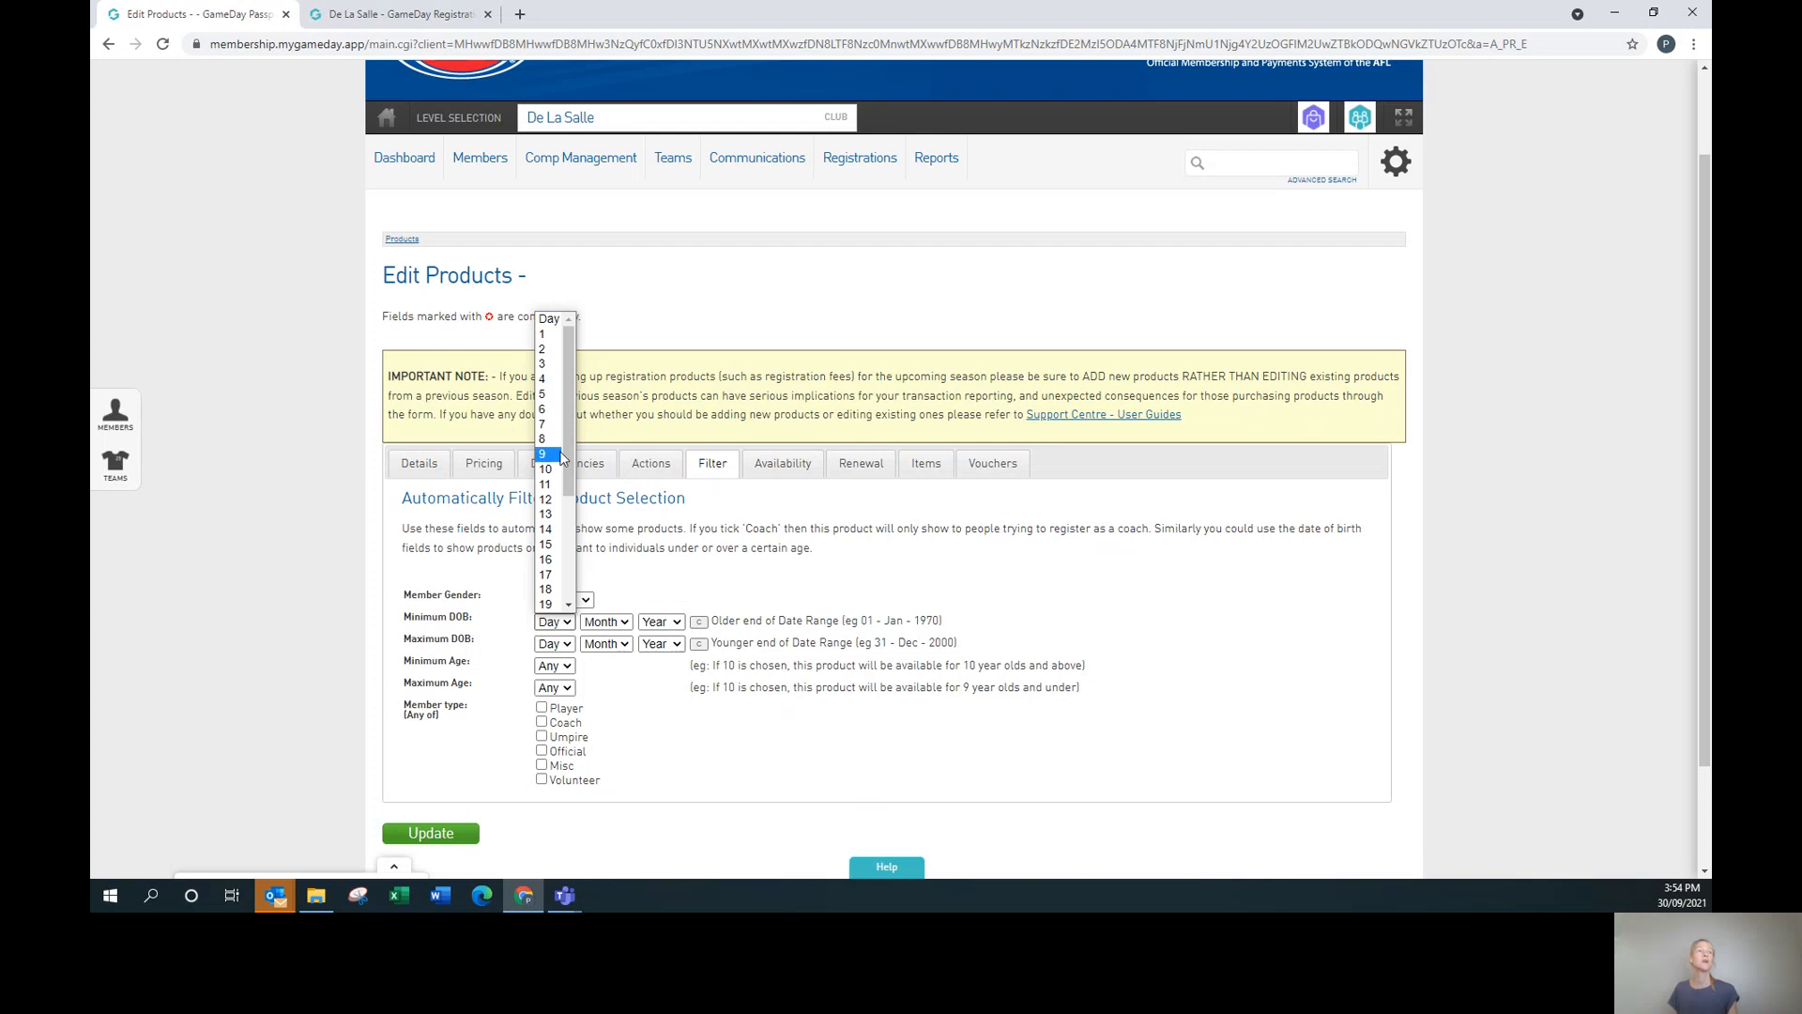
left_click_drag(567, 462, 565, 559)
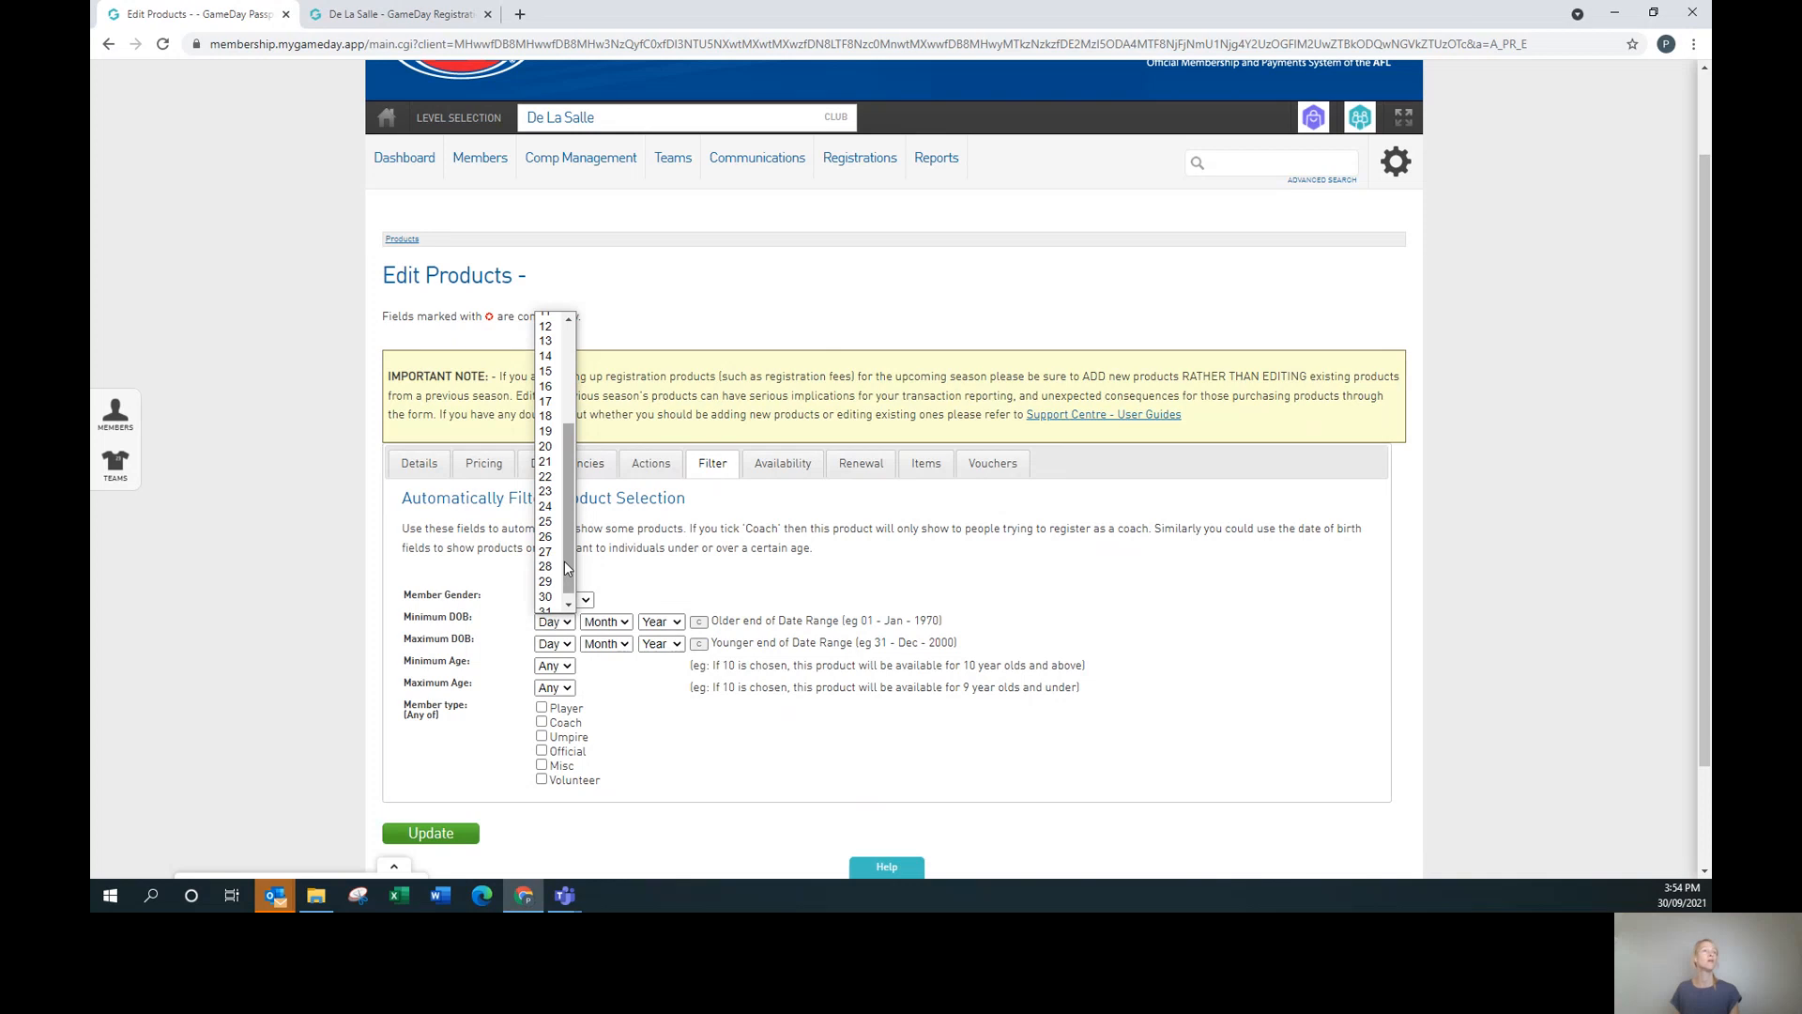
left_click_drag(565, 560, 572, 339)
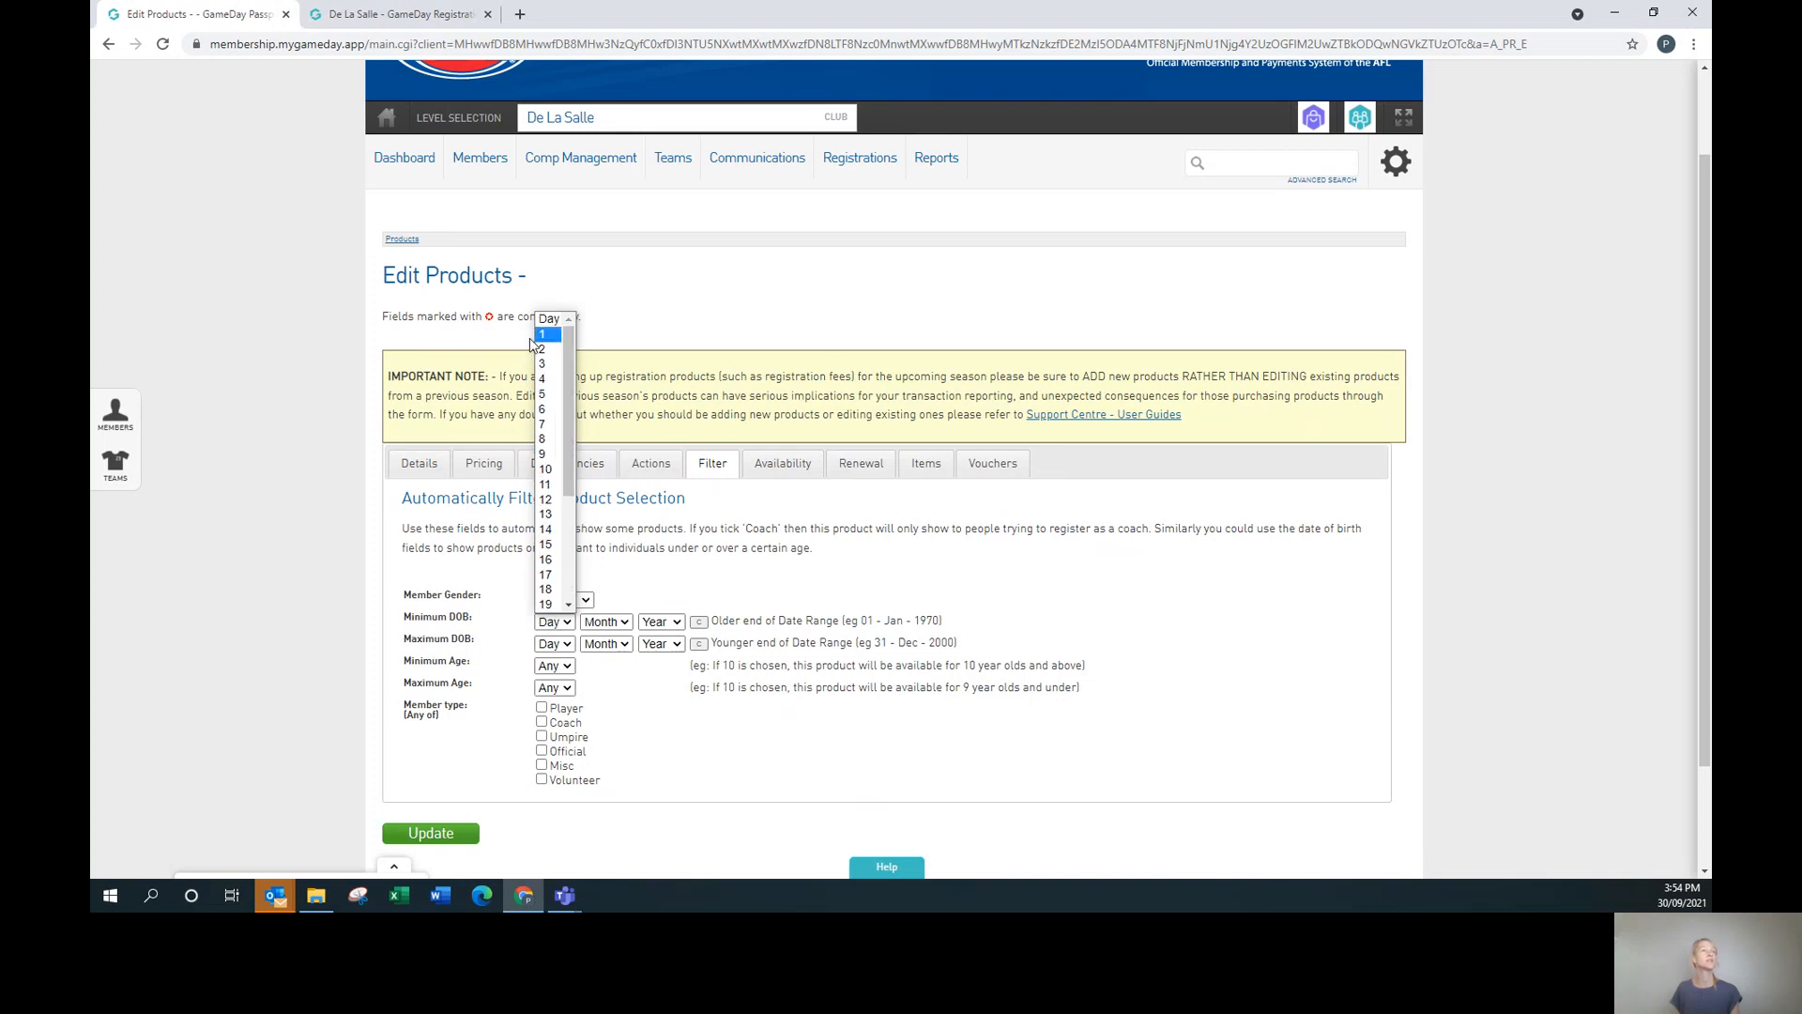
left_click(543, 334)
left_click(612, 624)
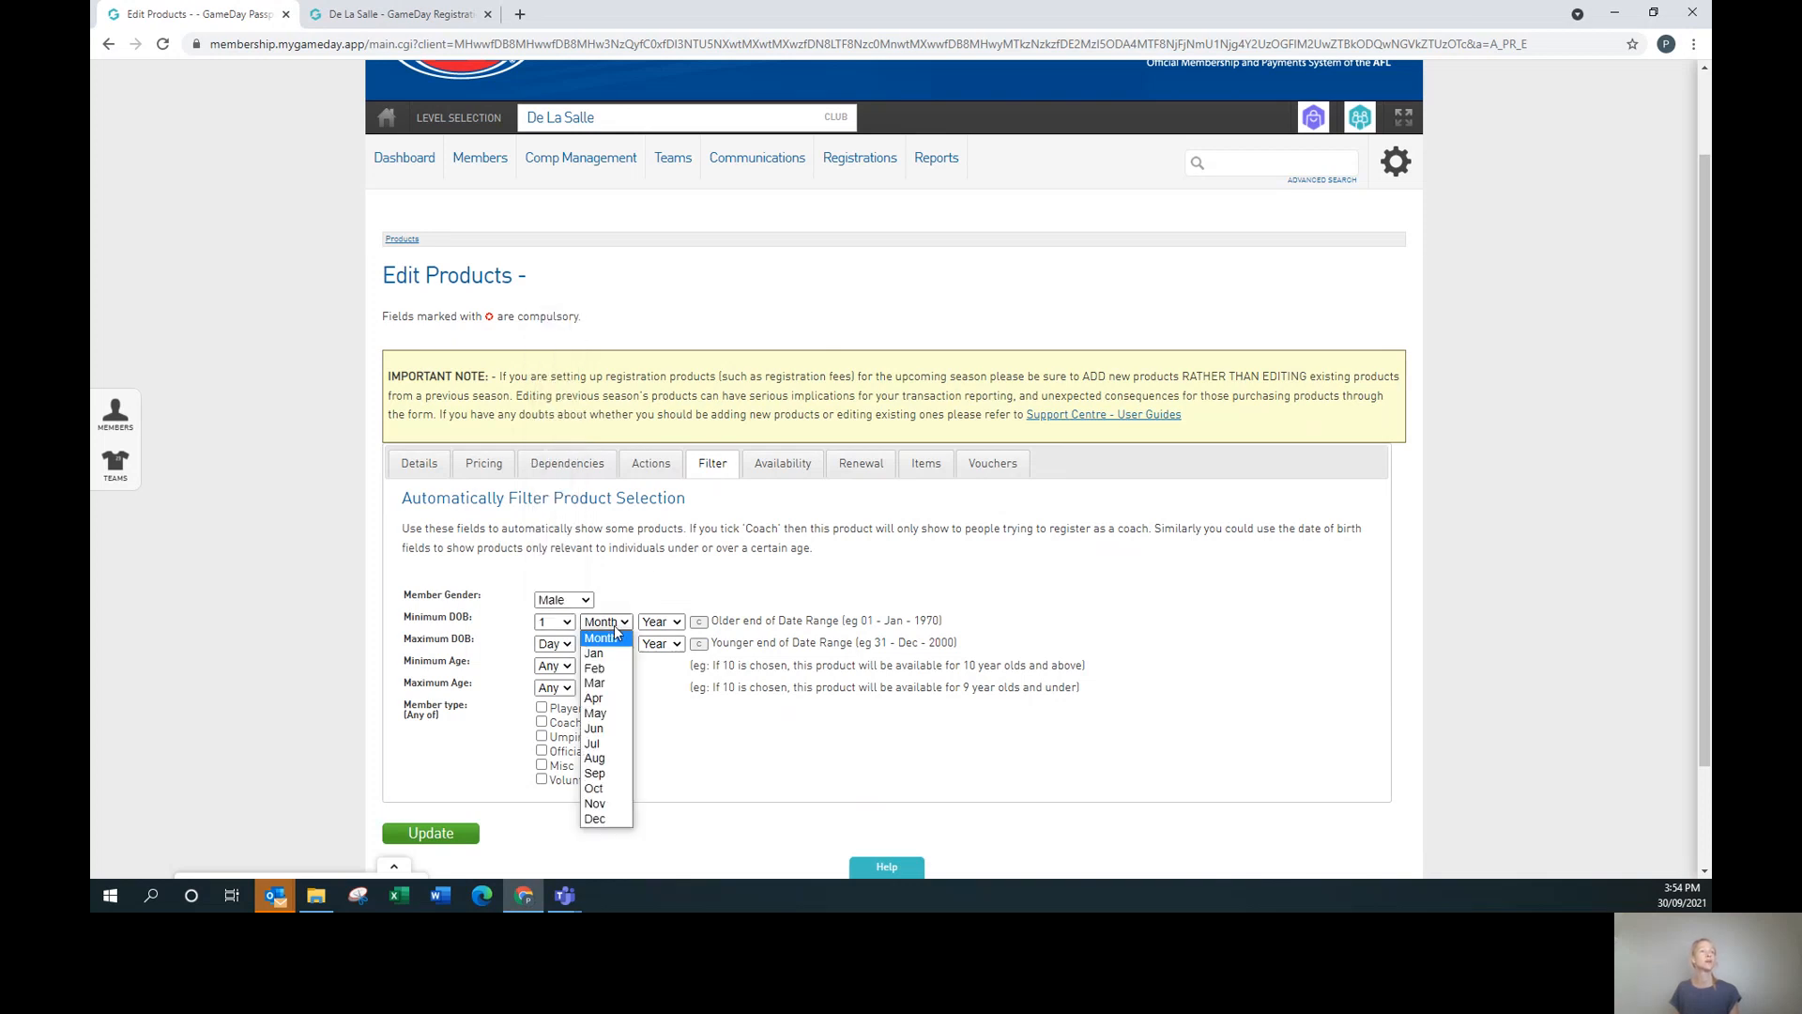
left_click(593, 742)
left_click(660, 623)
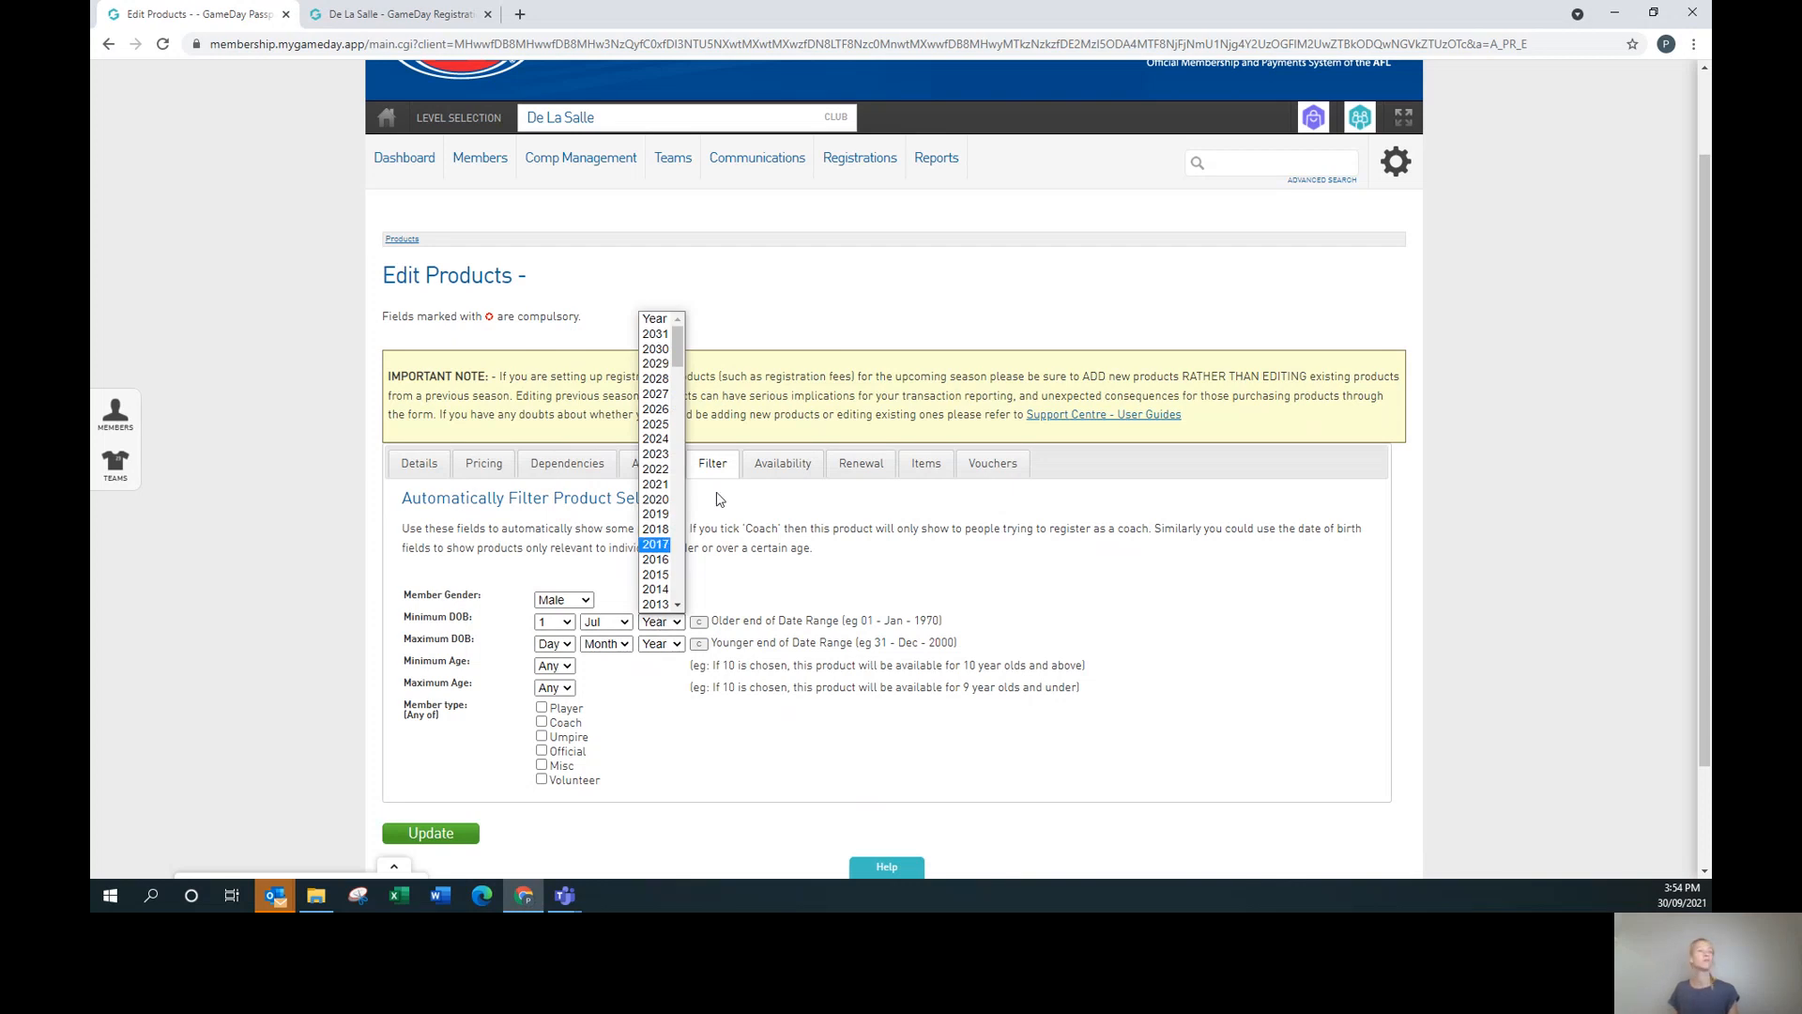
scroll(663, 561, "down", 4)
left_click(663, 569)
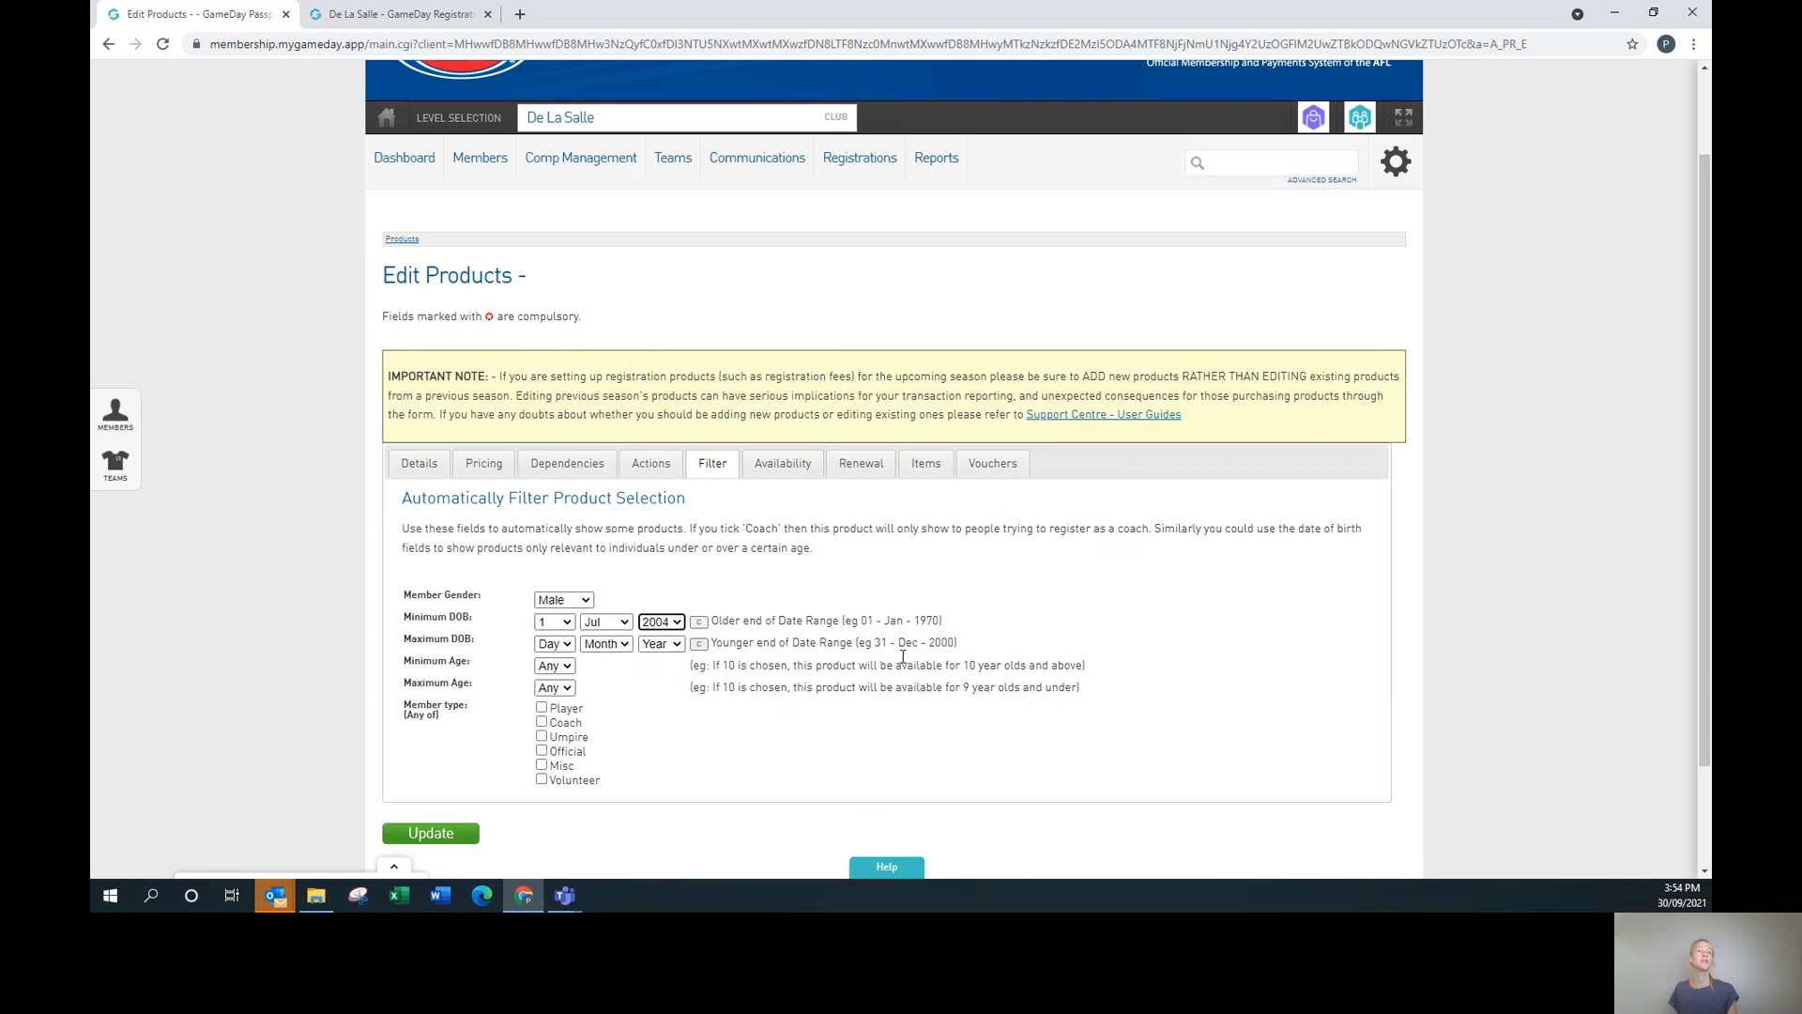
Set the maximum date of birth to 30 Apr 2015 and restrict the product to players.
left_click(553, 644)
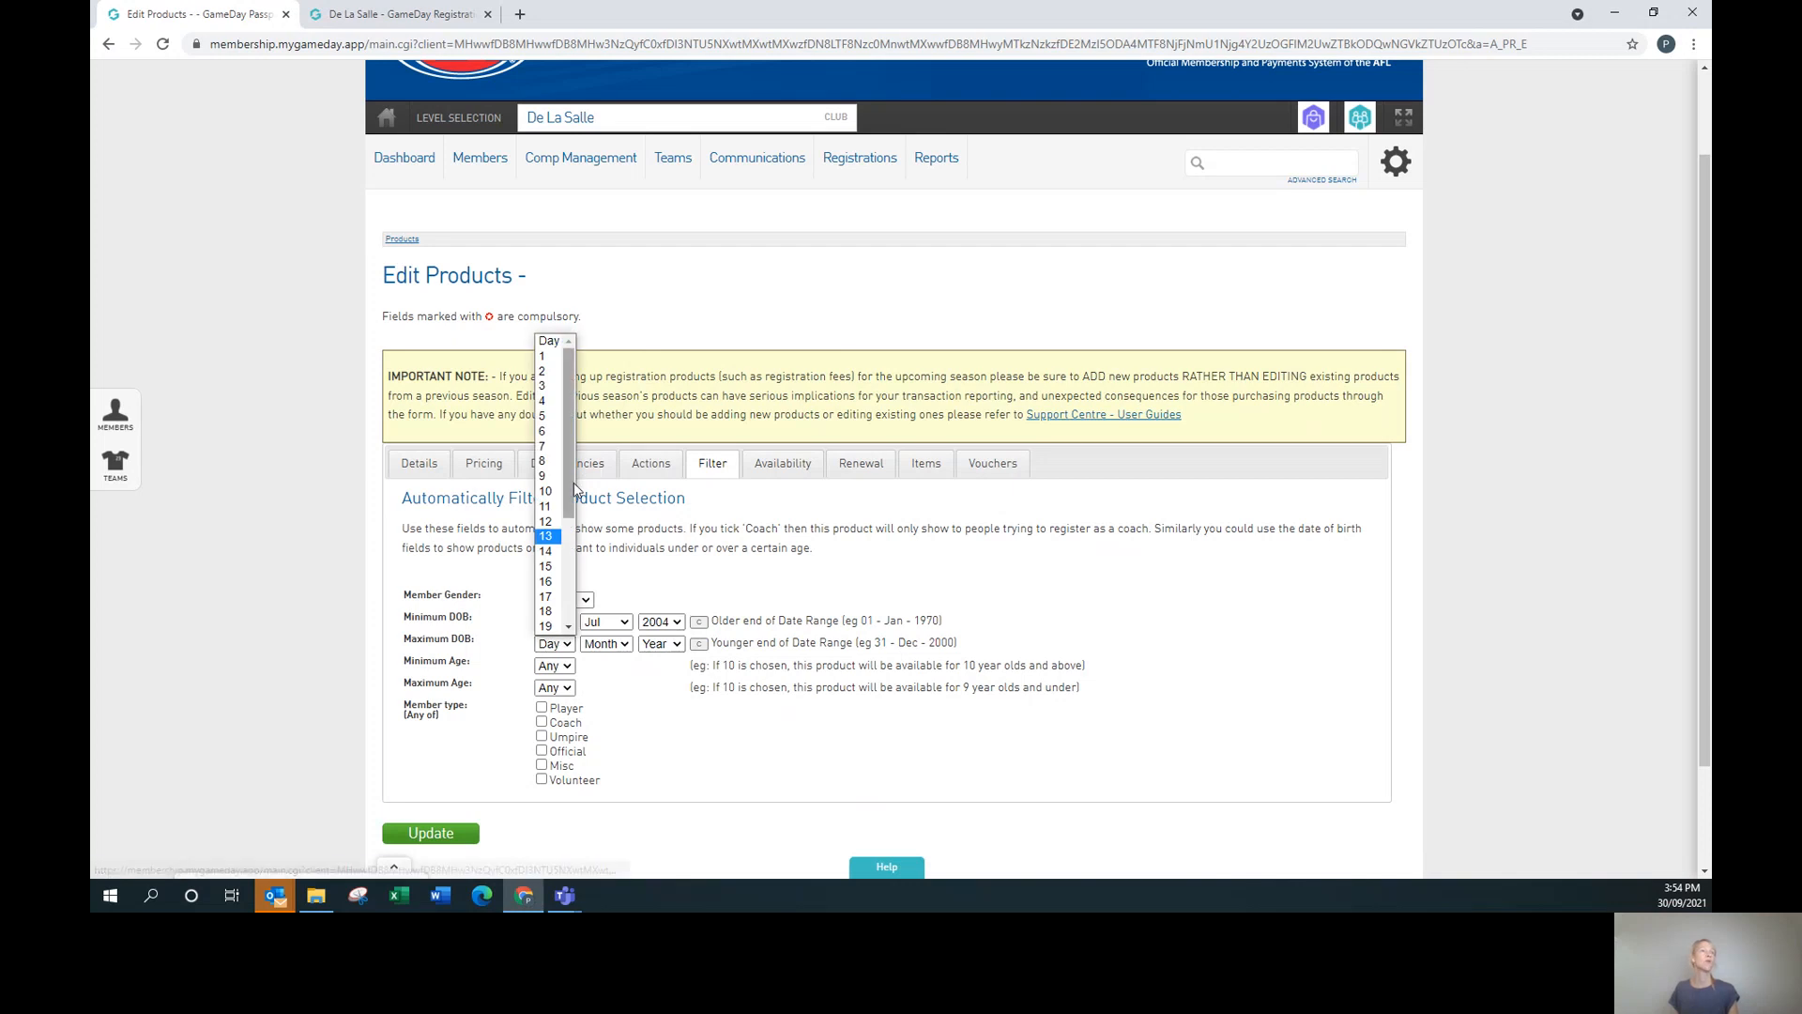
scroll(574, 506, "down", 5)
left_click(549, 611)
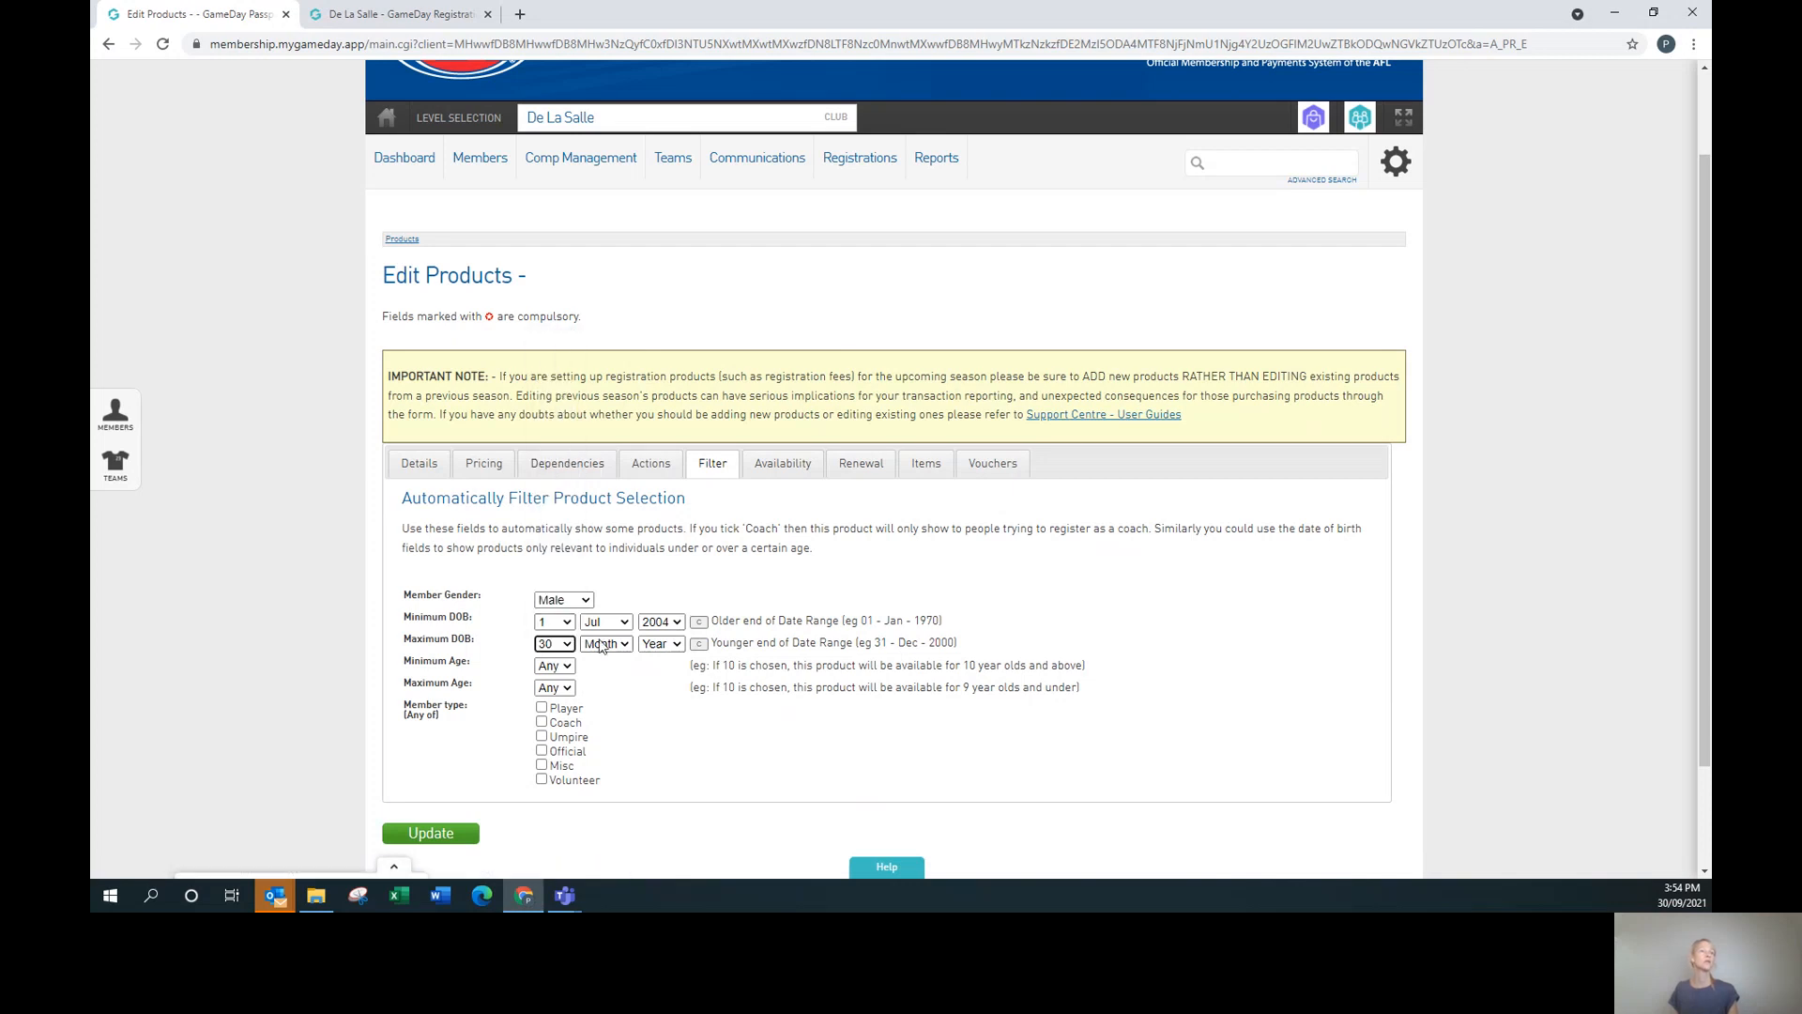
left_click(602, 644)
left_click(605, 723)
left_click(669, 646)
left_click(657, 606)
left_click(541, 709)
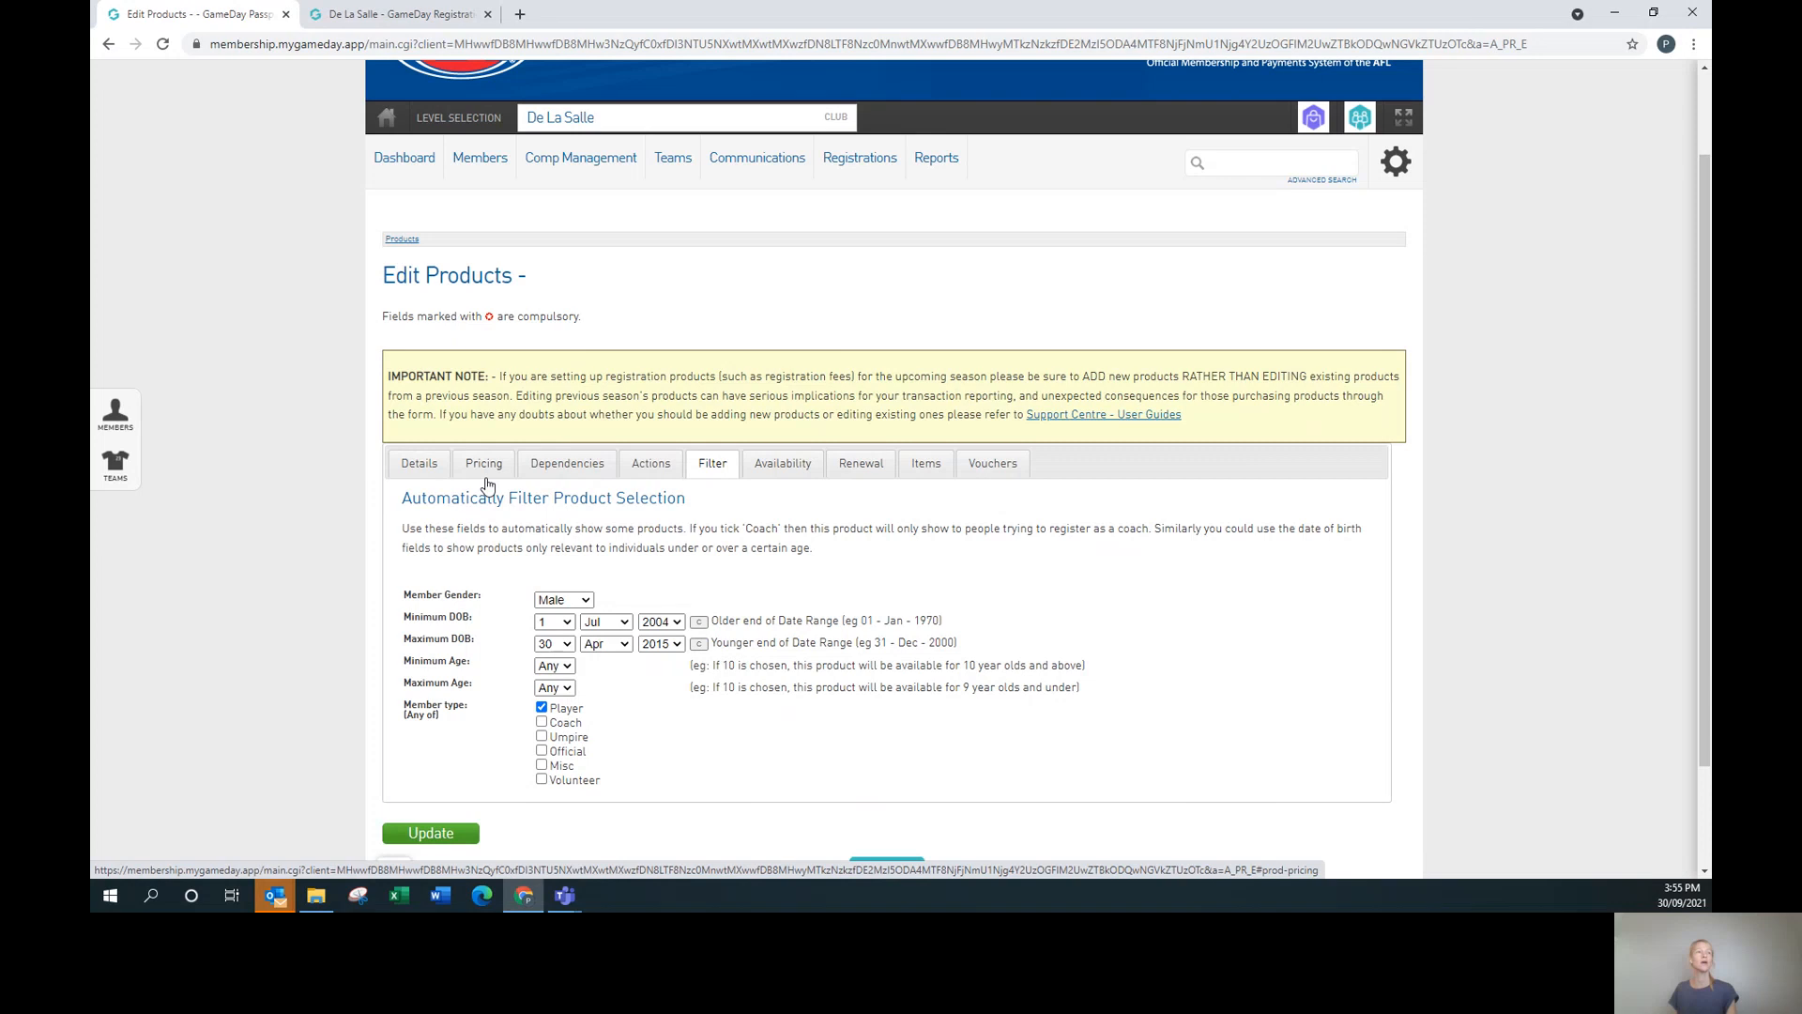
On the Availability tab, set 'Product available from' to 1 Nov 2021, 00:01, correcting the year from 2022.
left_click(778, 465)
left_click(557, 625)
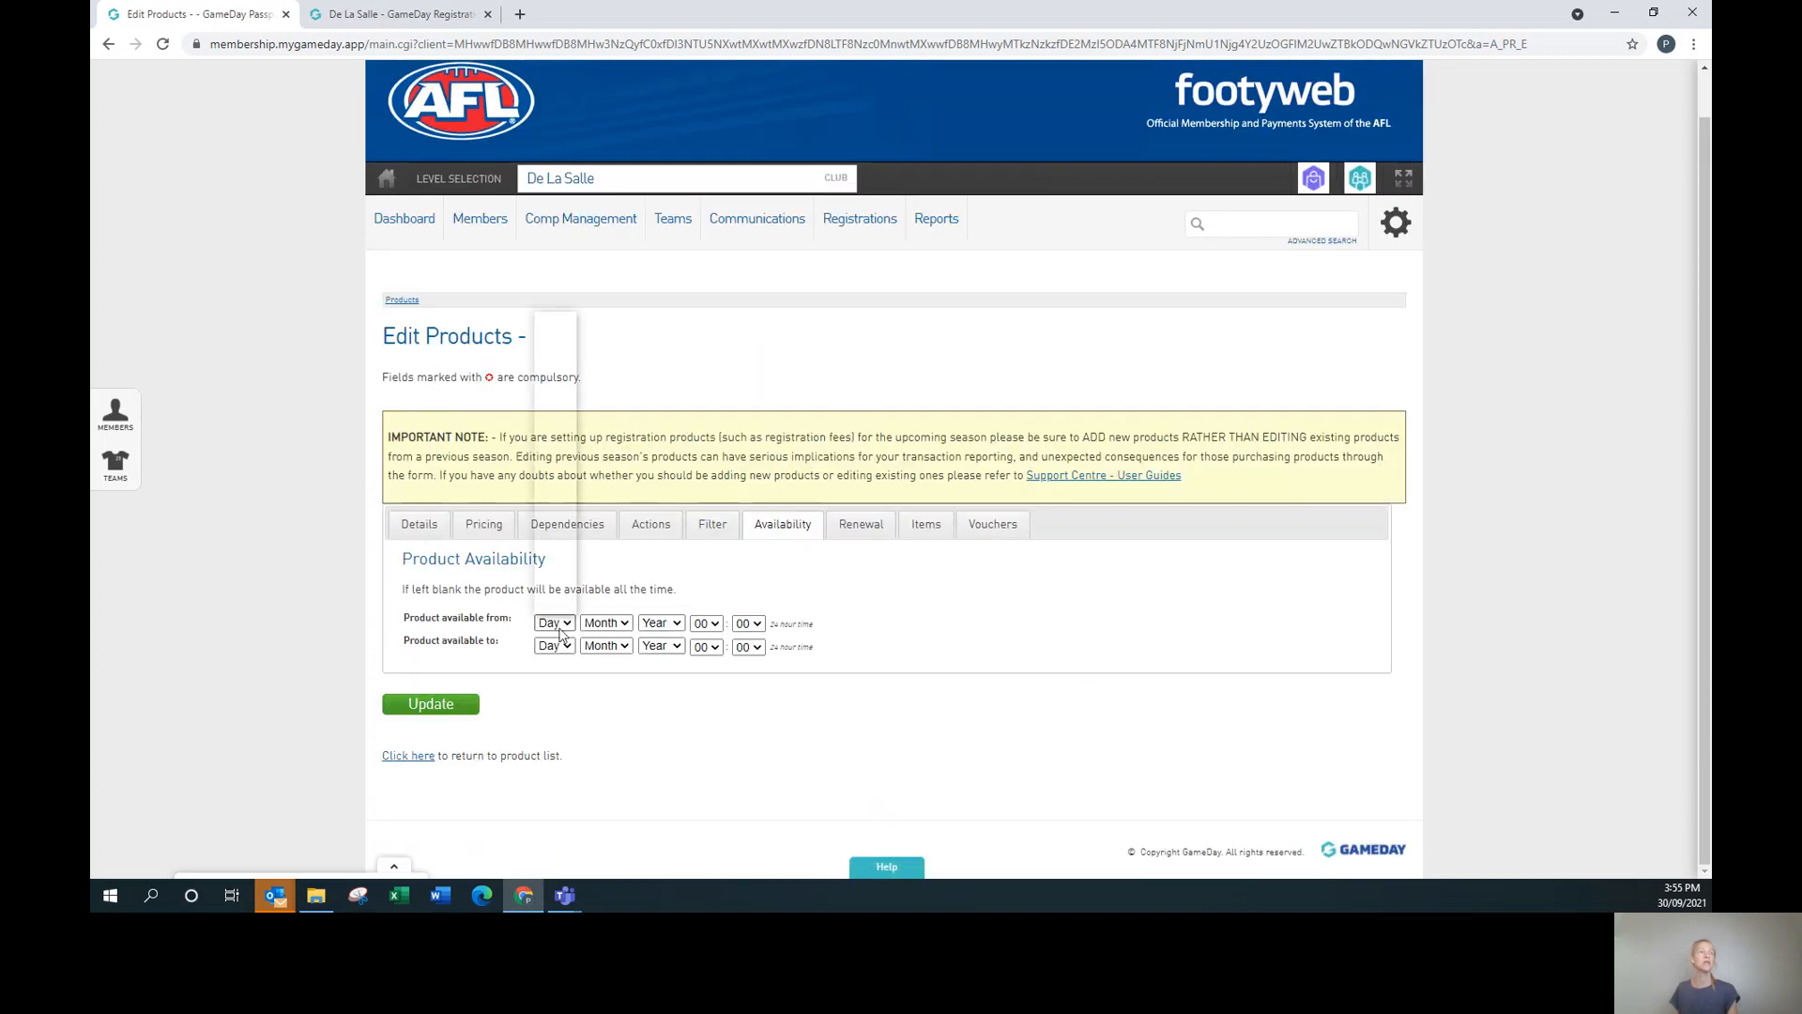
left_click(544, 335)
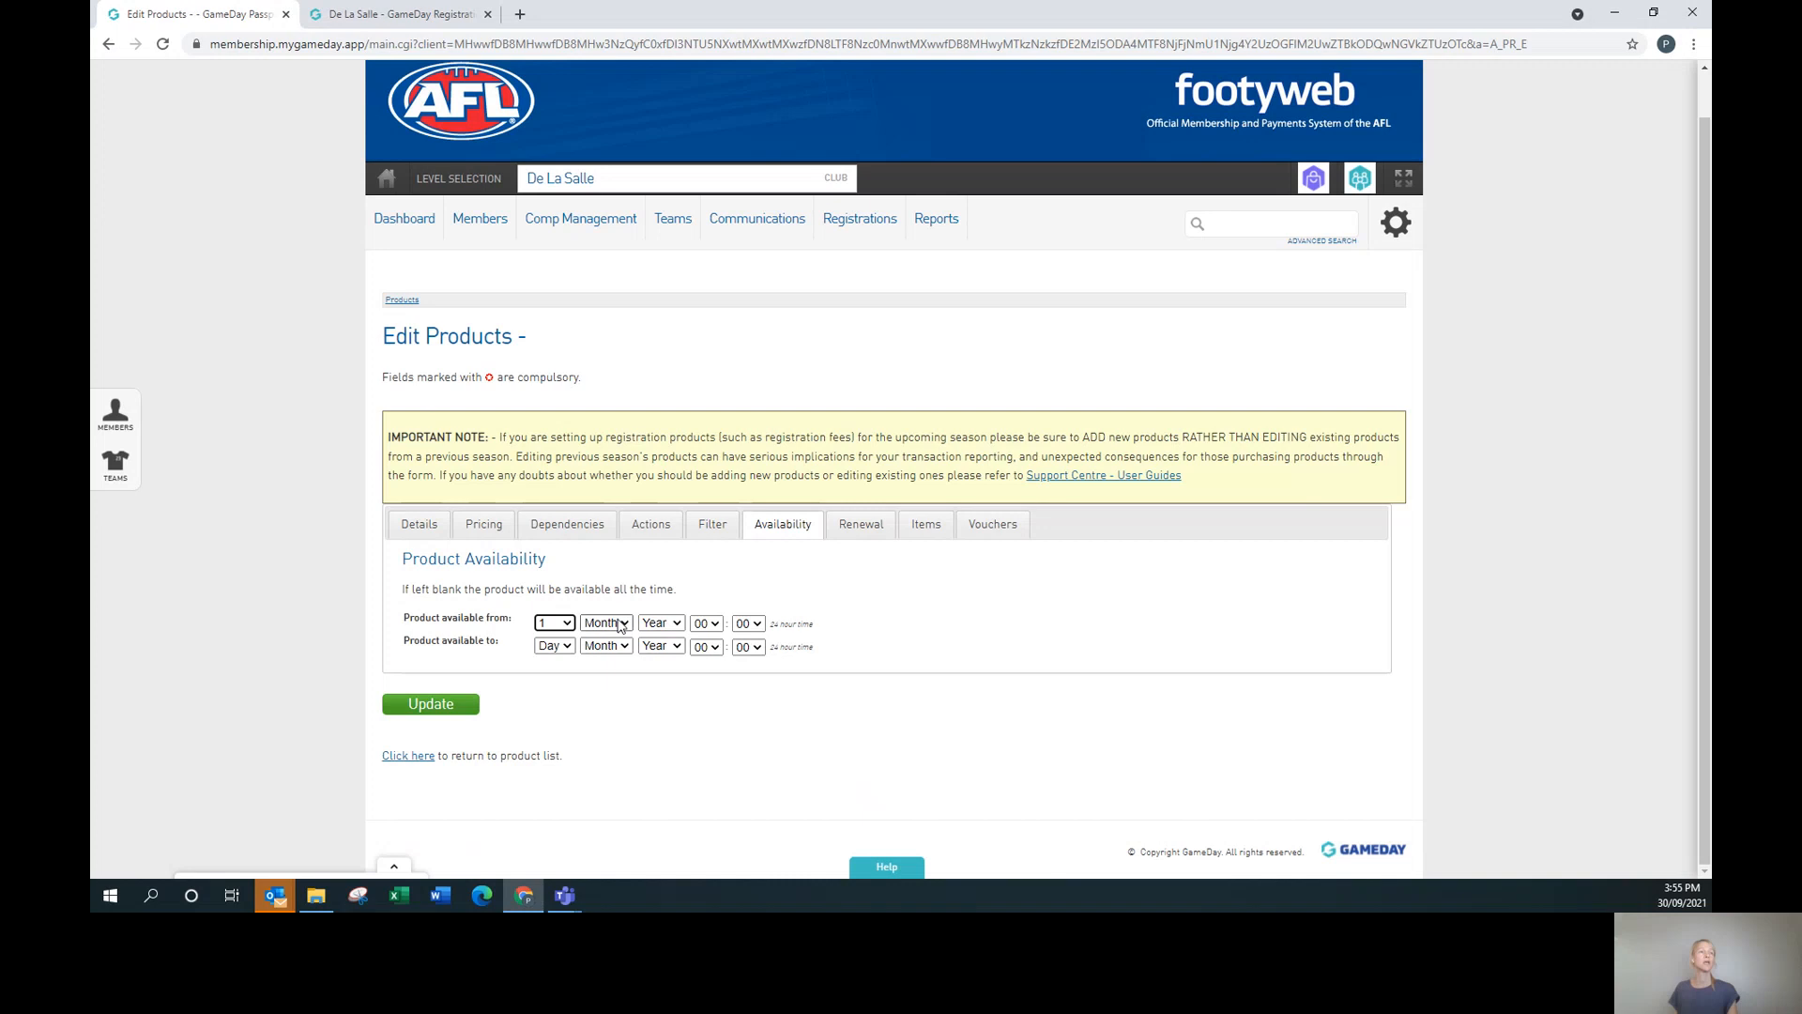
left_click(619, 624)
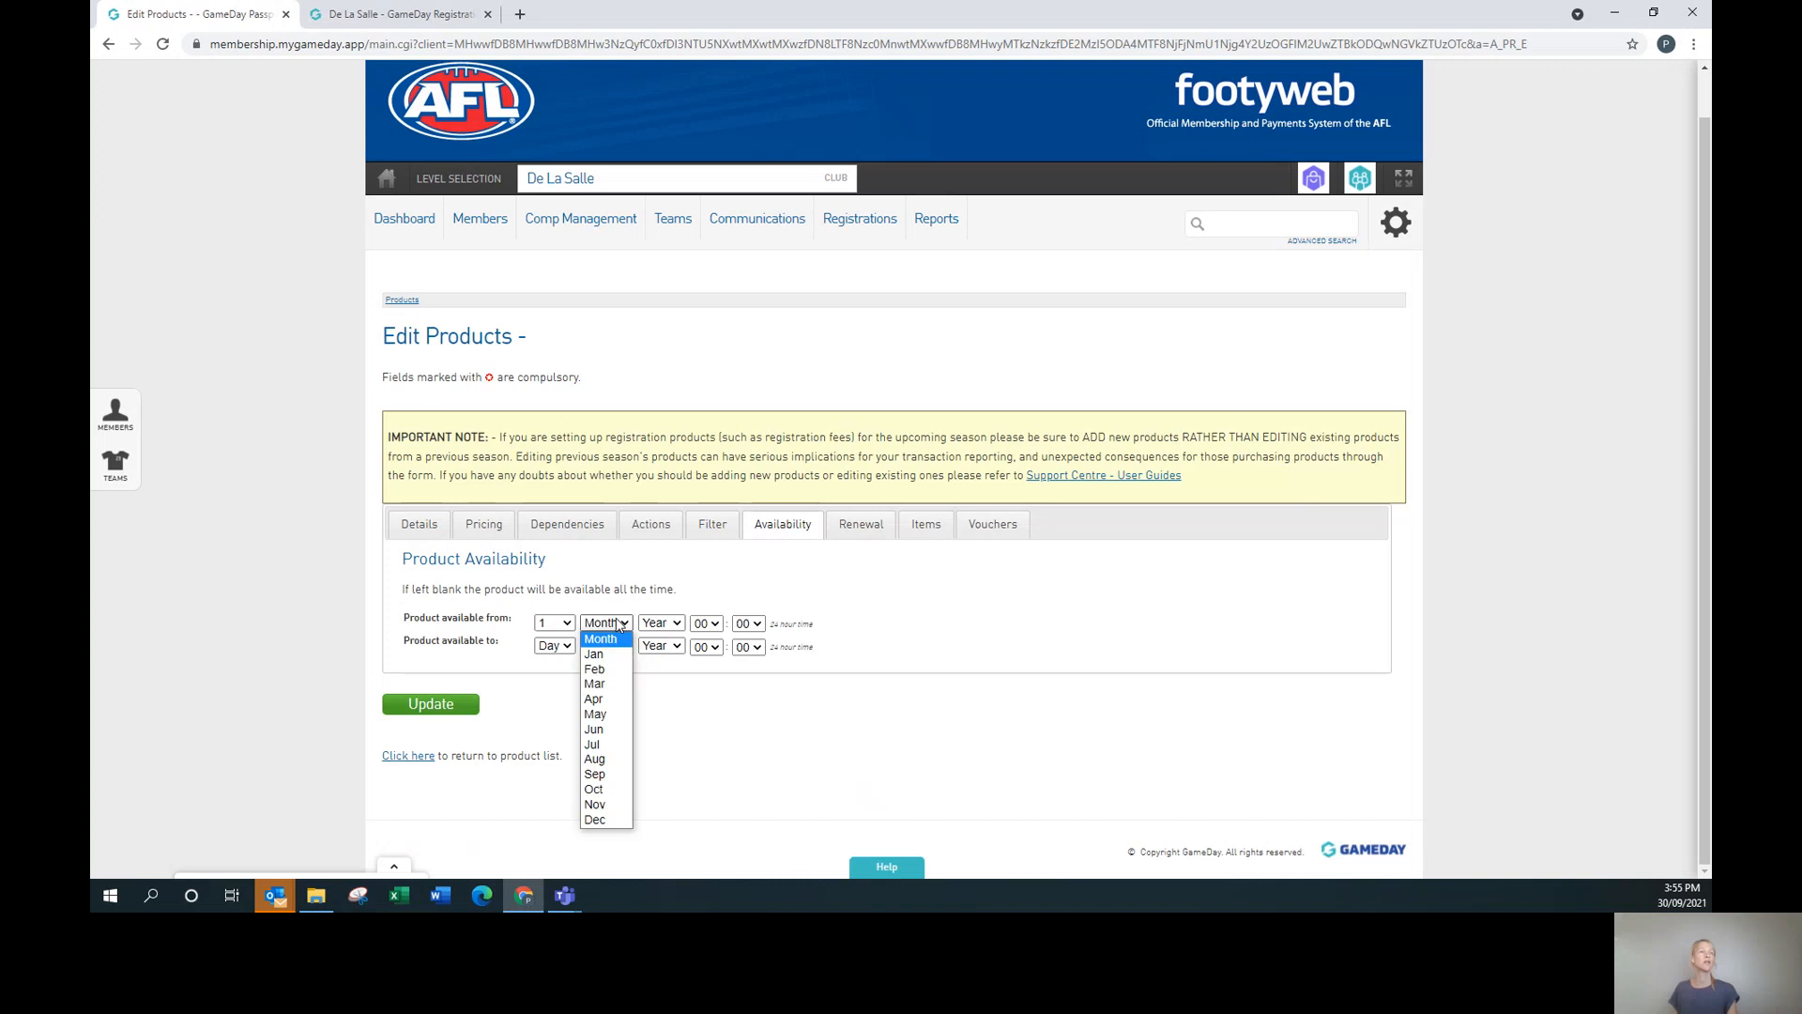
left_click(595, 804)
left_click(672, 626)
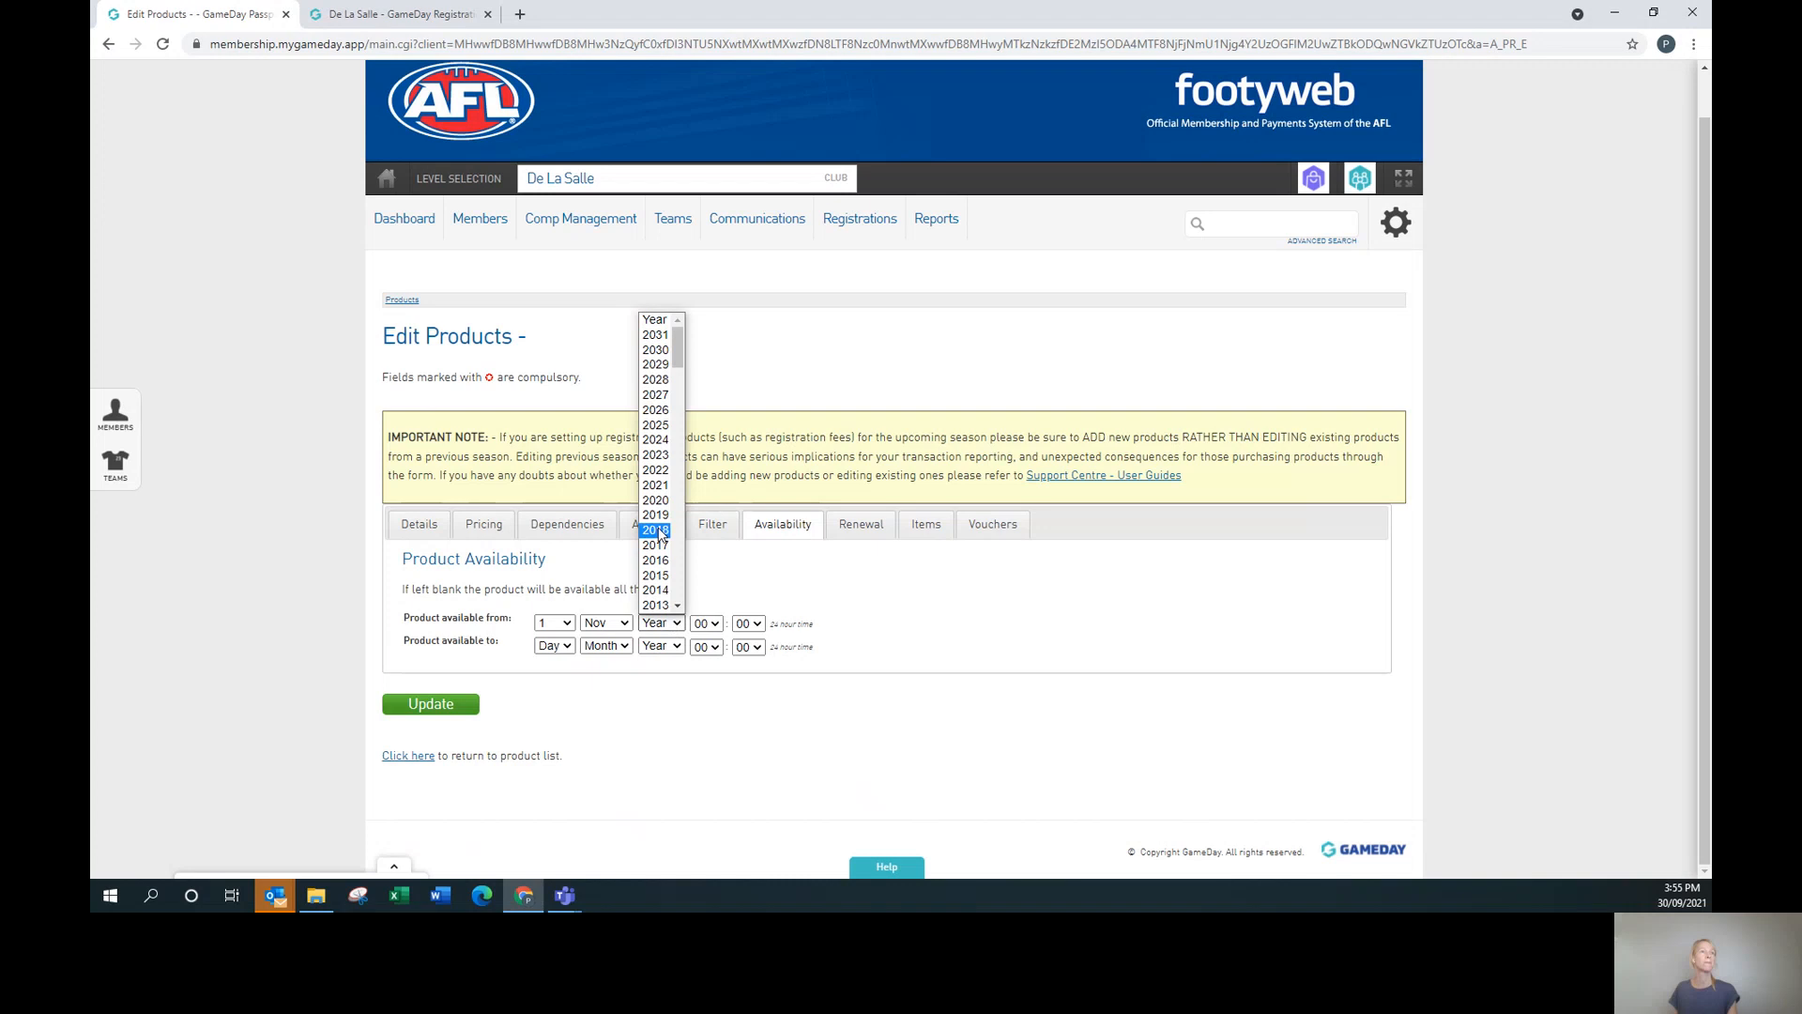
left_click(661, 478)
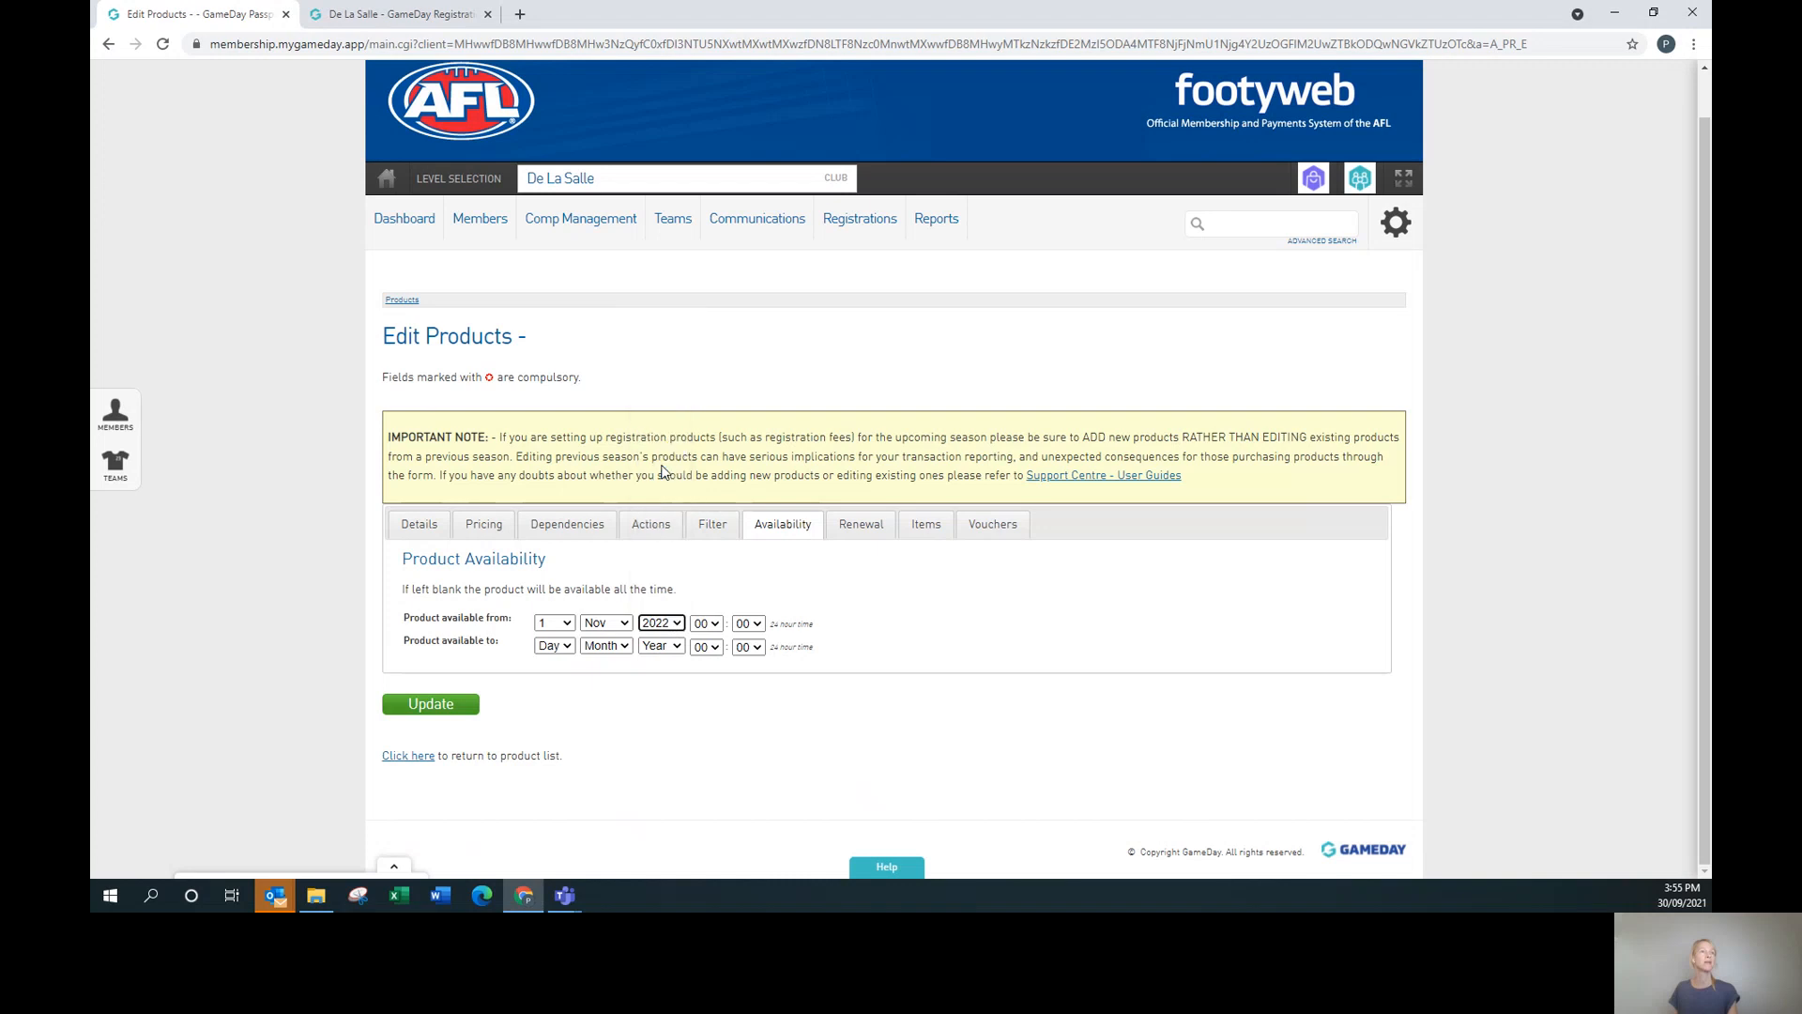
left_click(671, 624)
left_click(654, 488)
left_click(748, 623)
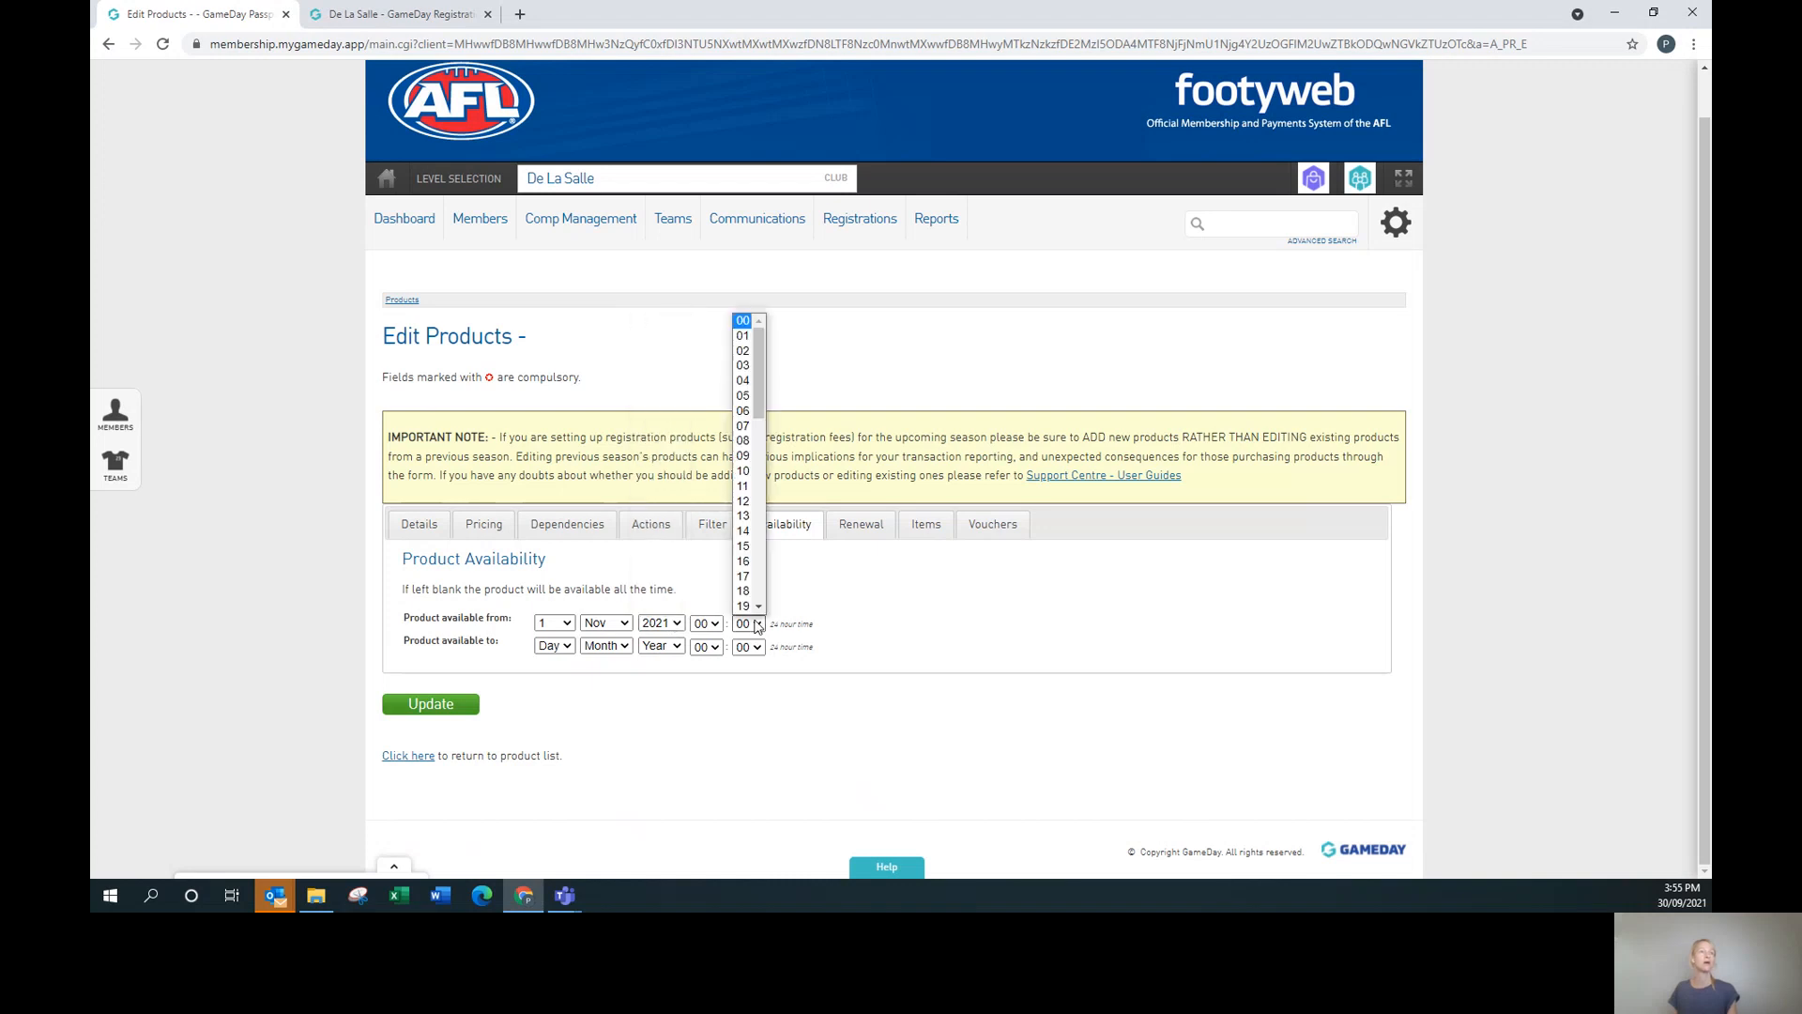
left_click(751, 338)
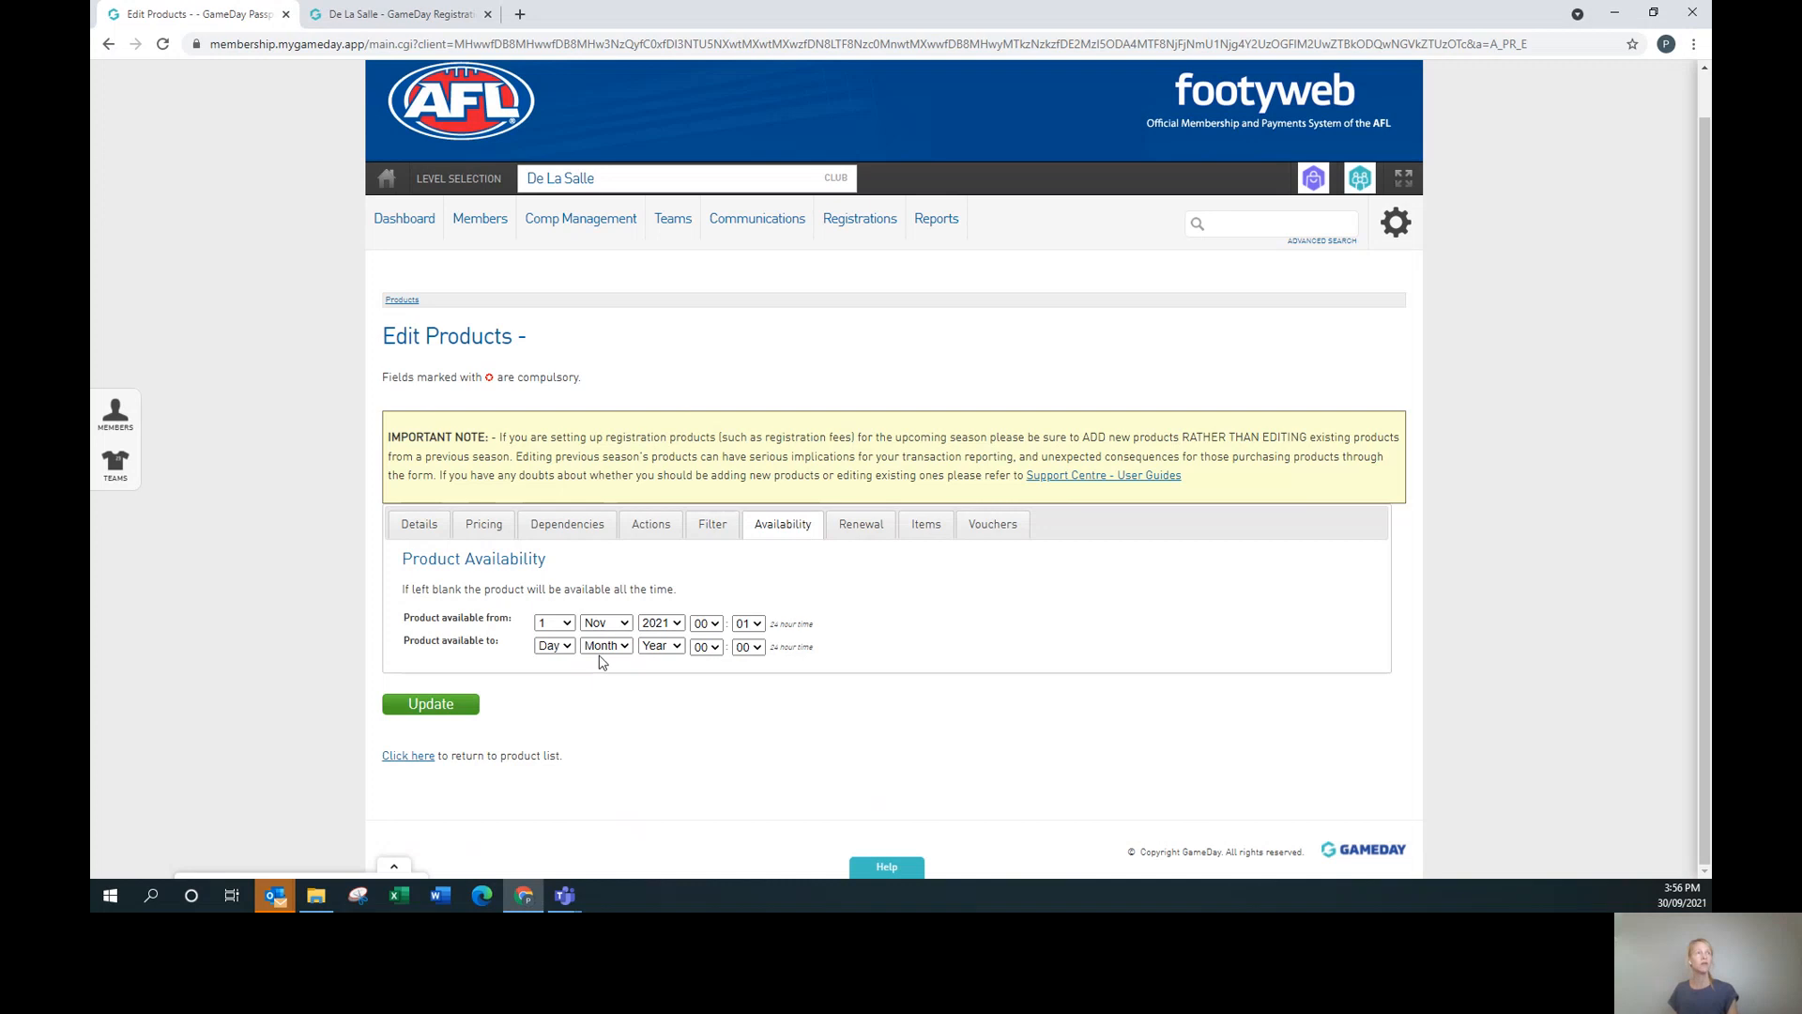
Set the 'Product available to' date to 30 Oct 2022.
left_click(556, 645)
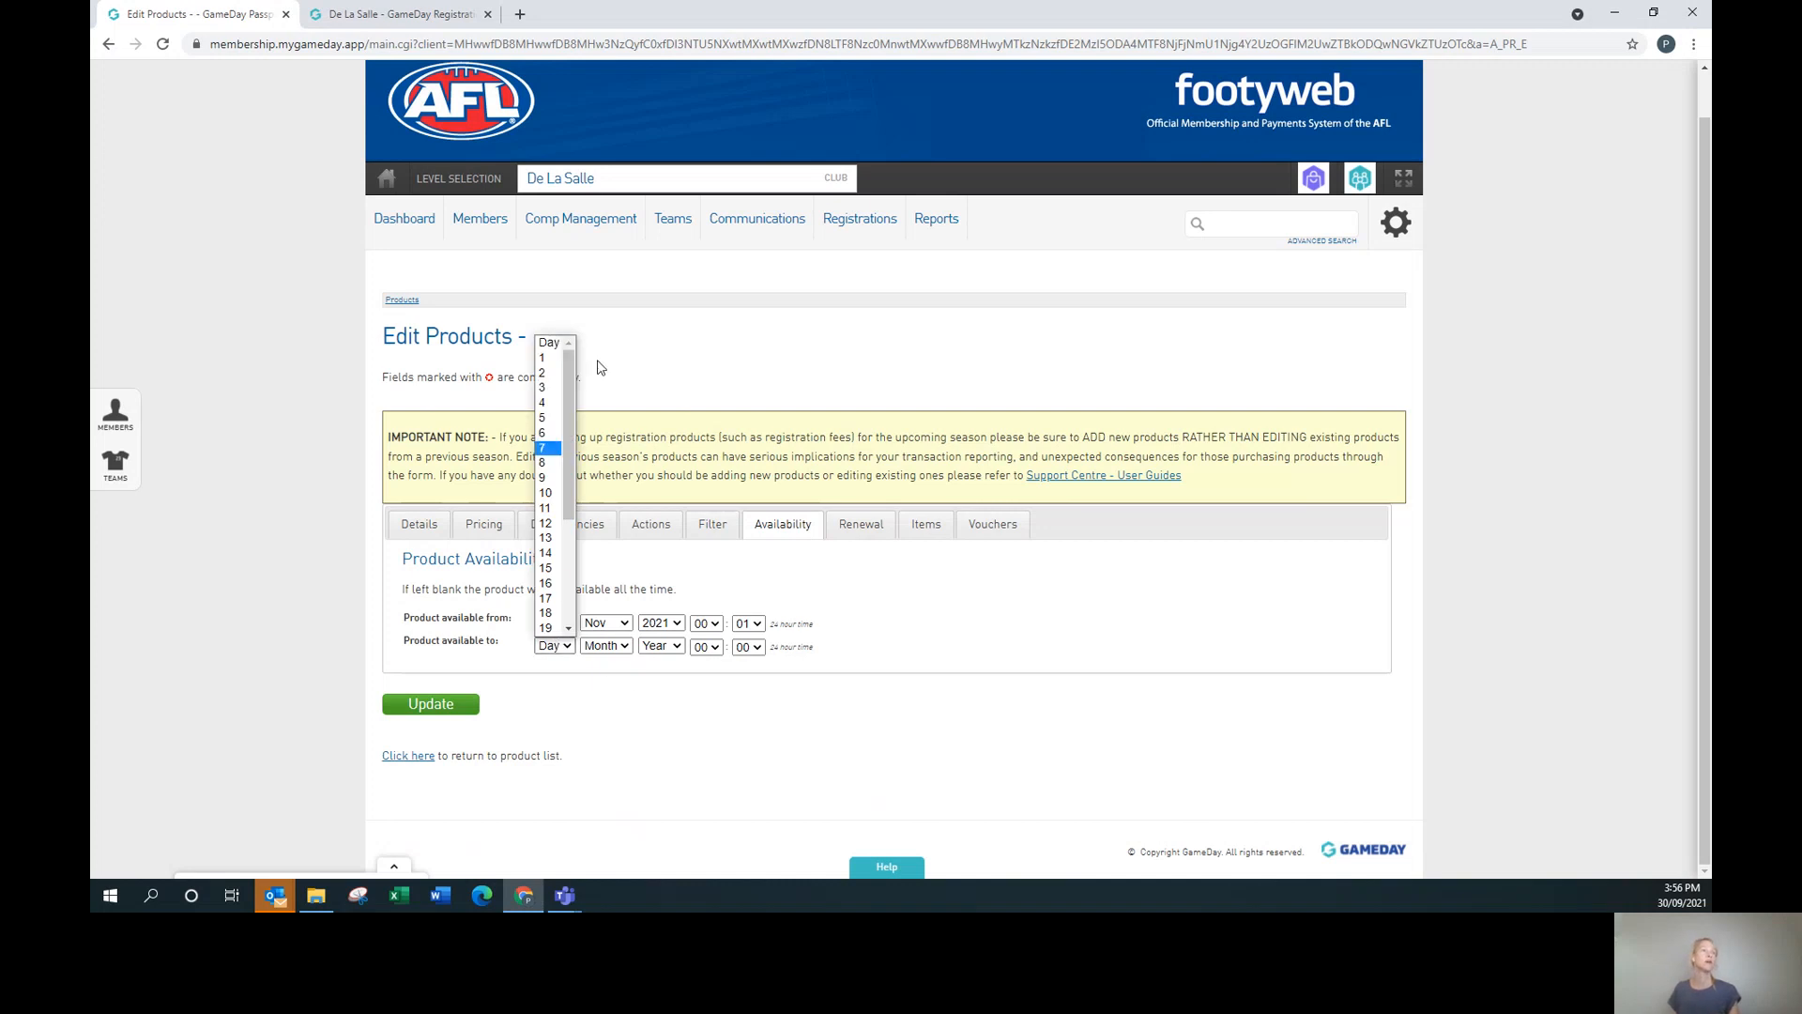
left_click_drag(574, 505, 574, 615)
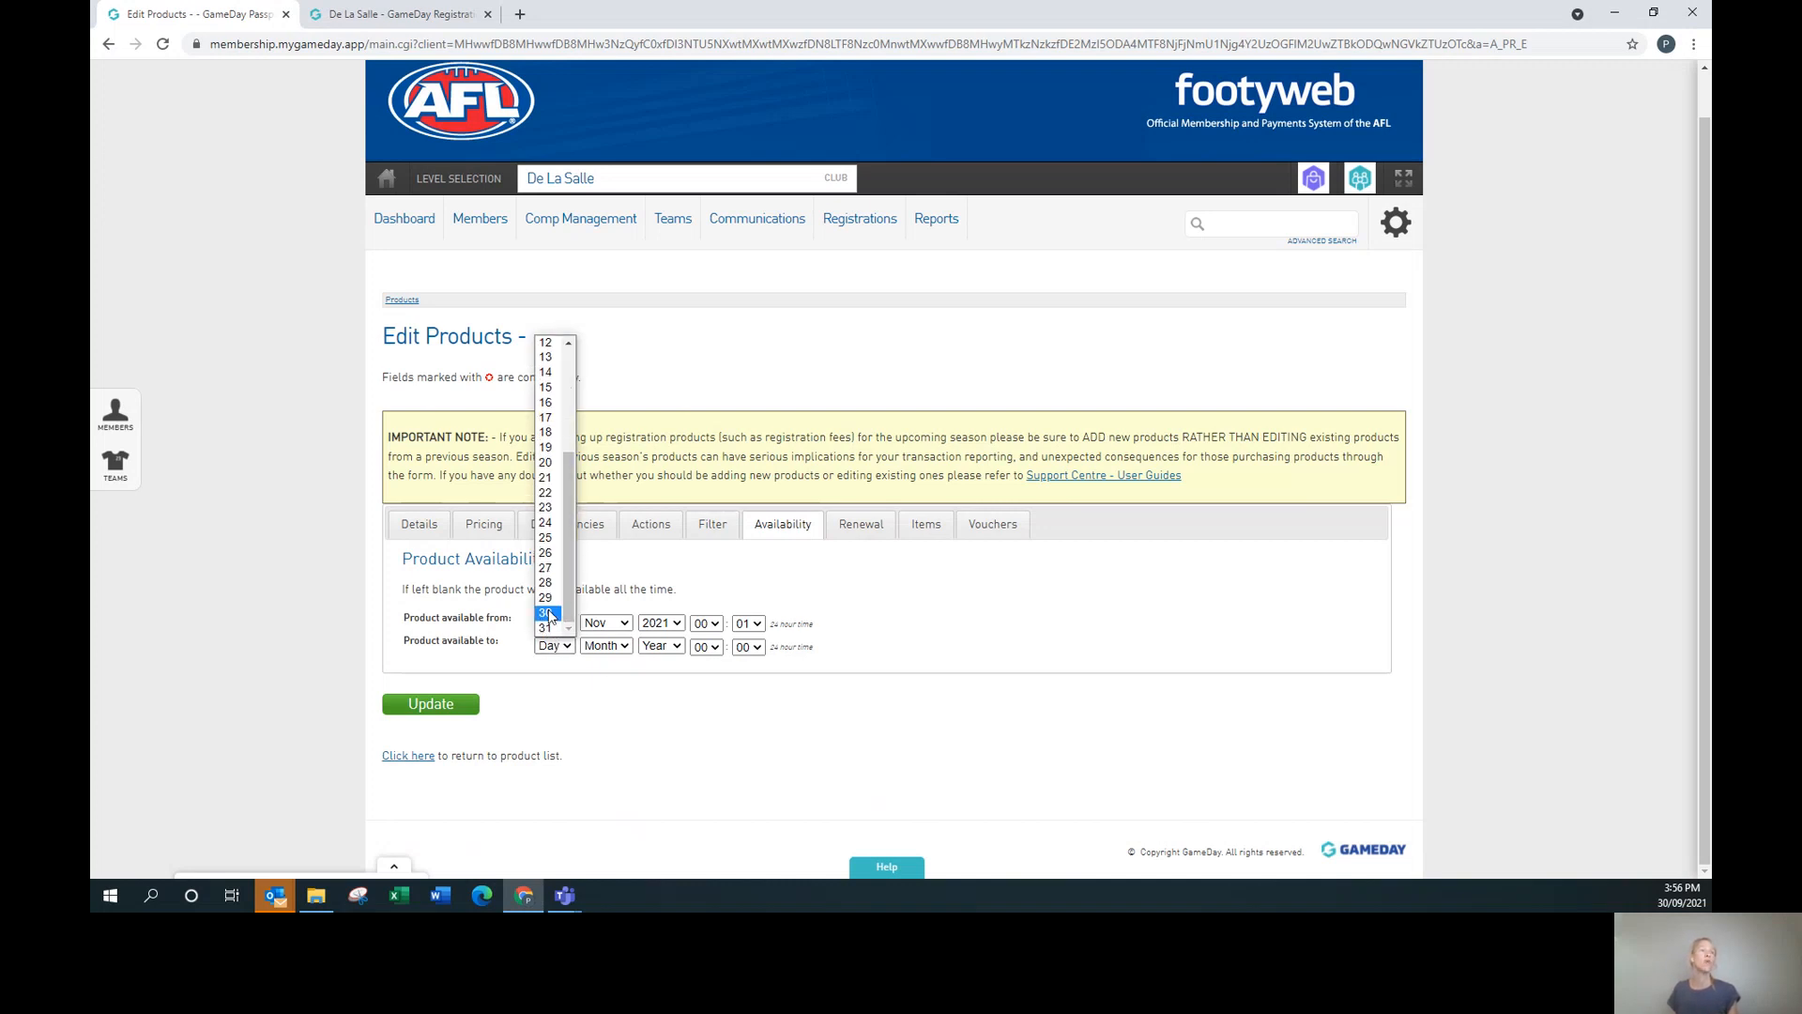
left_click(549, 613)
left_click(605, 646)
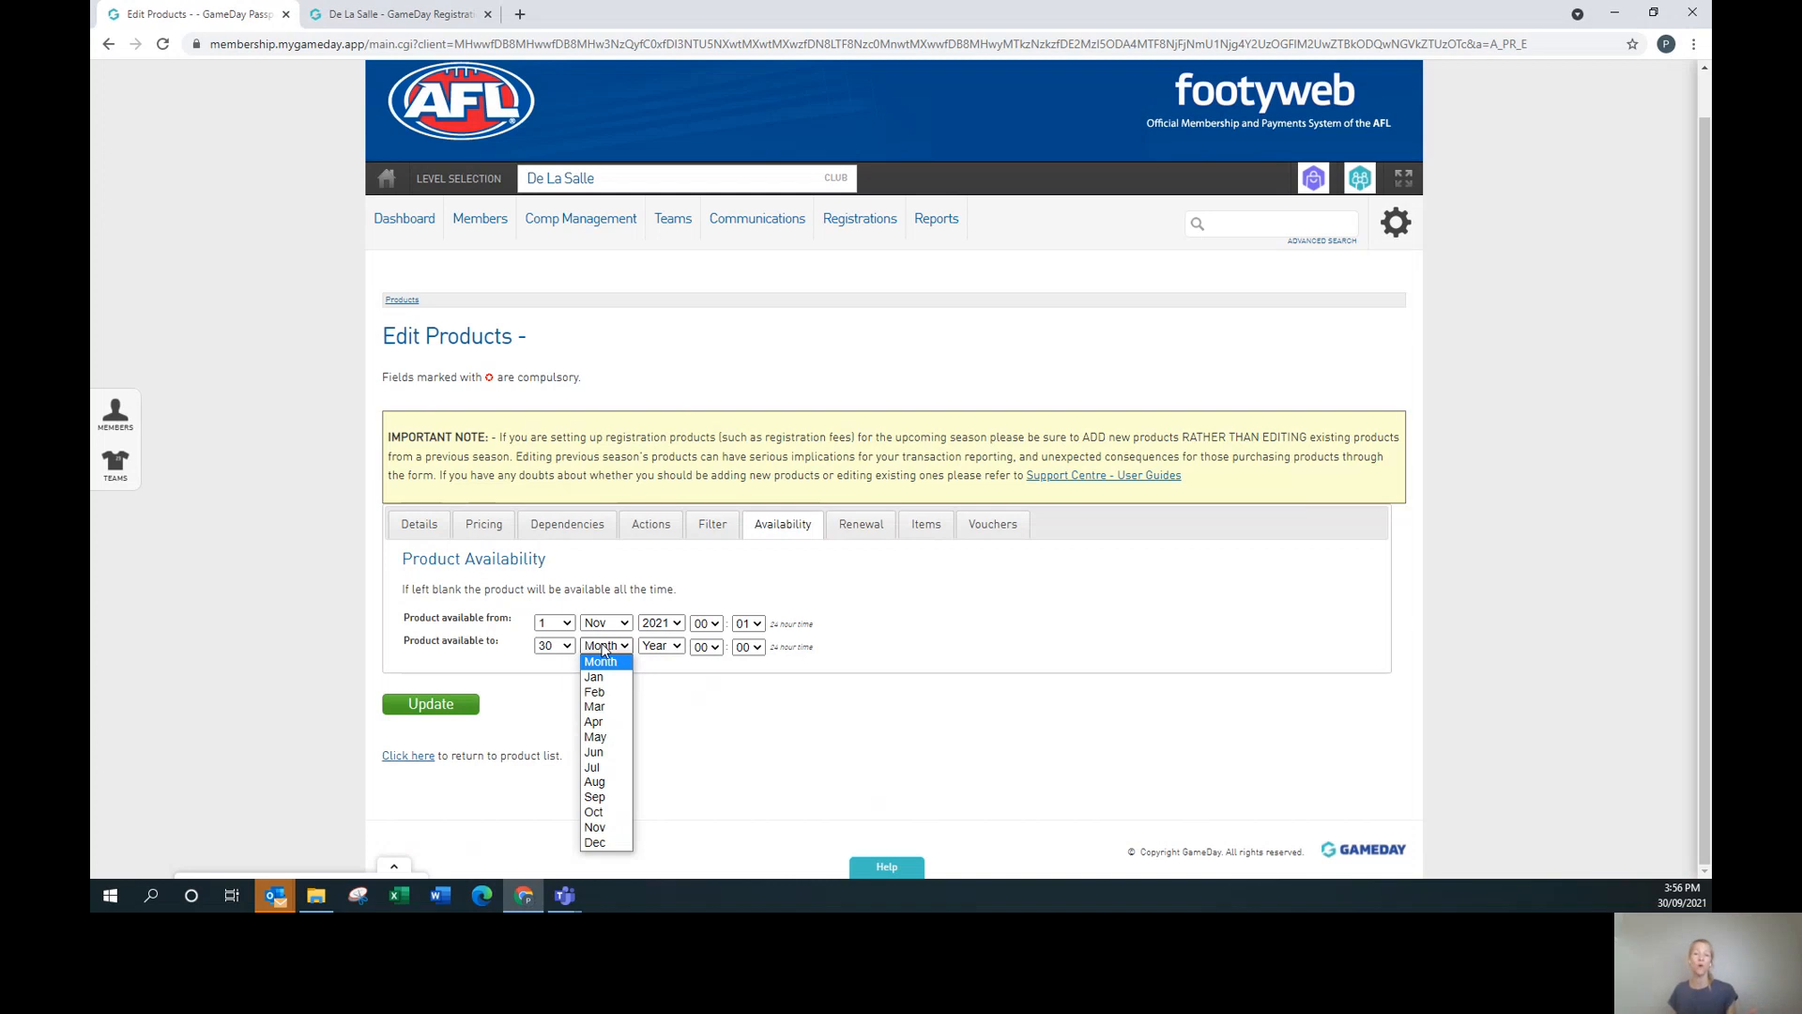
left_click(620, 812)
left_click(662, 645)
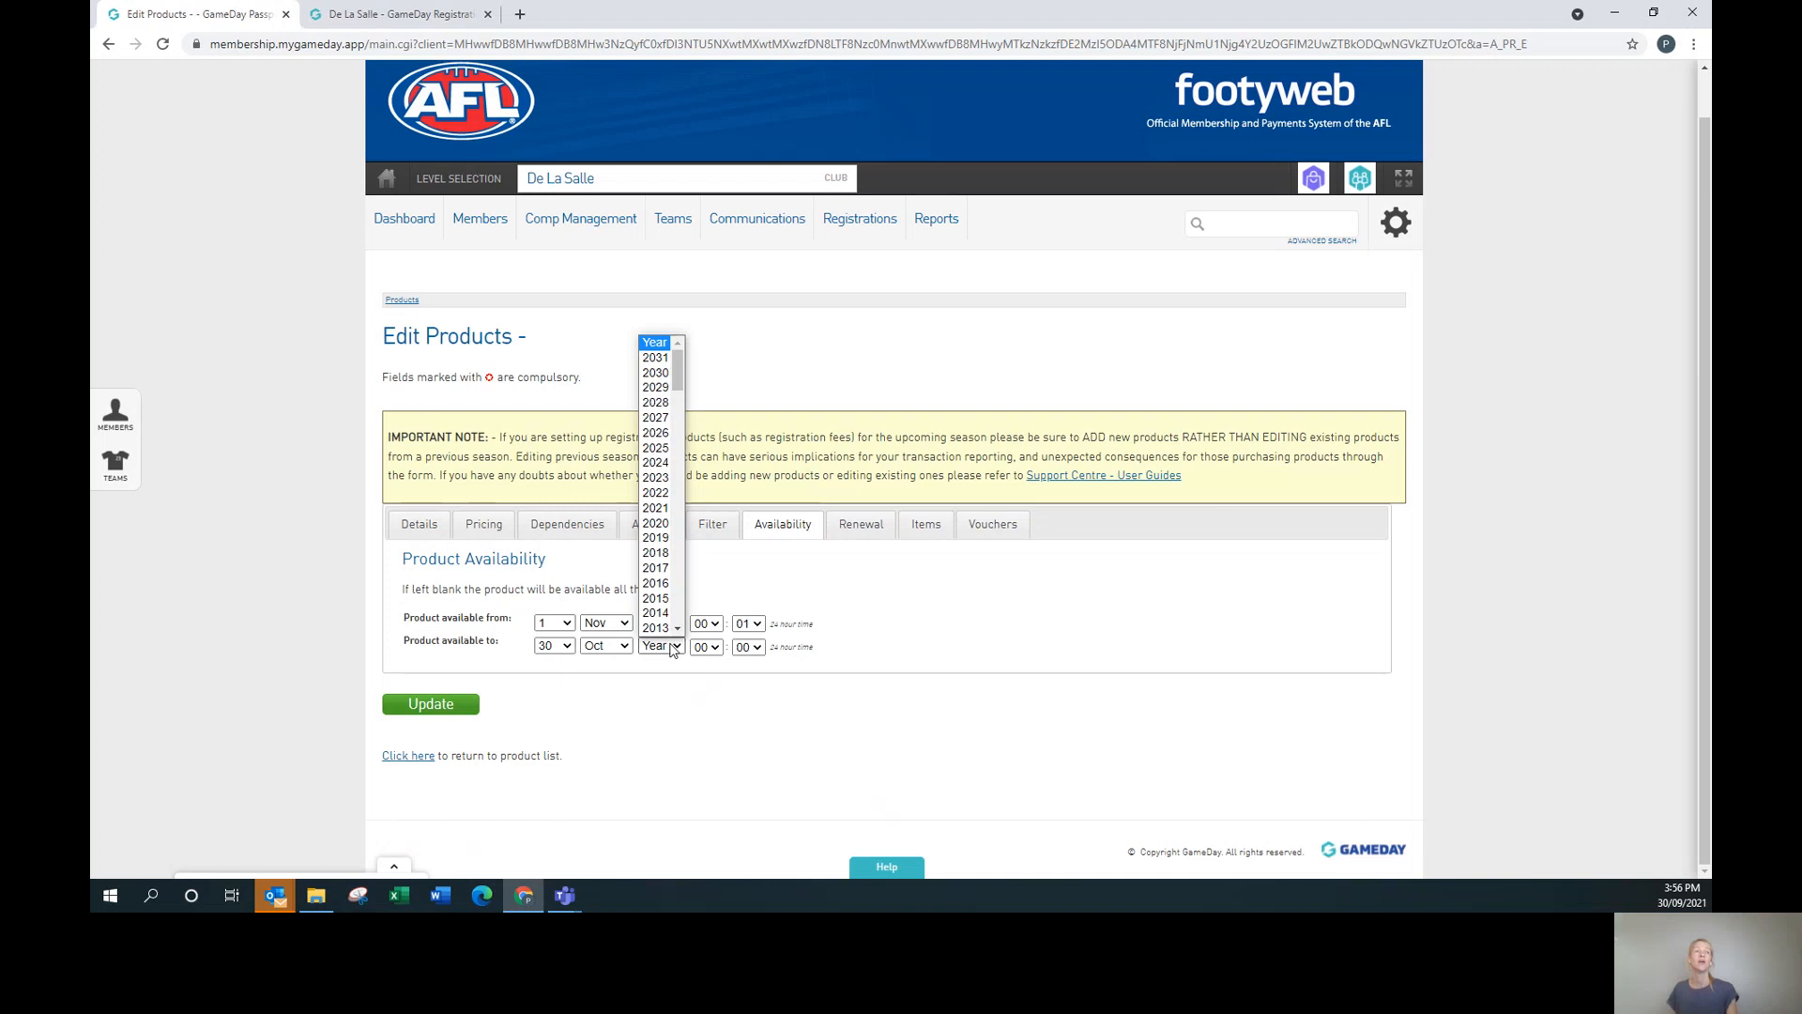
left_click(664, 500)
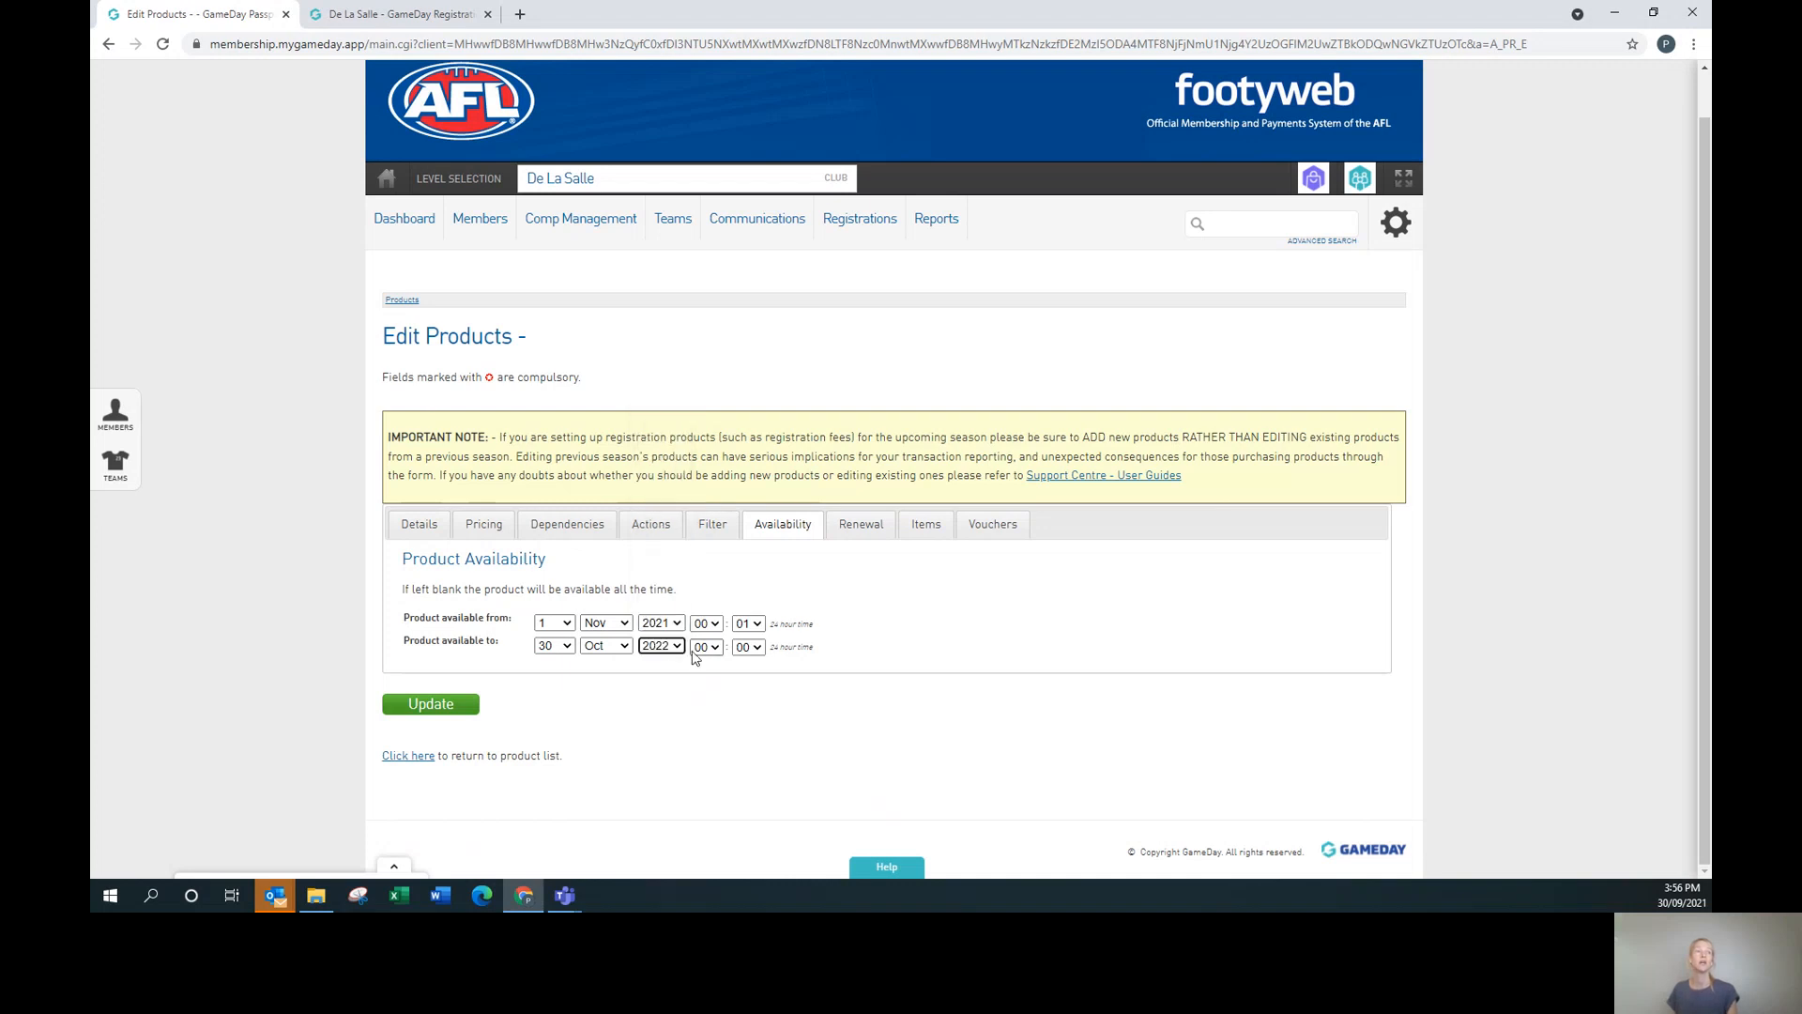
Set the 'Product available to' time to 23:59.
left_click(706, 647)
scroll(723, 600, "down", 1)
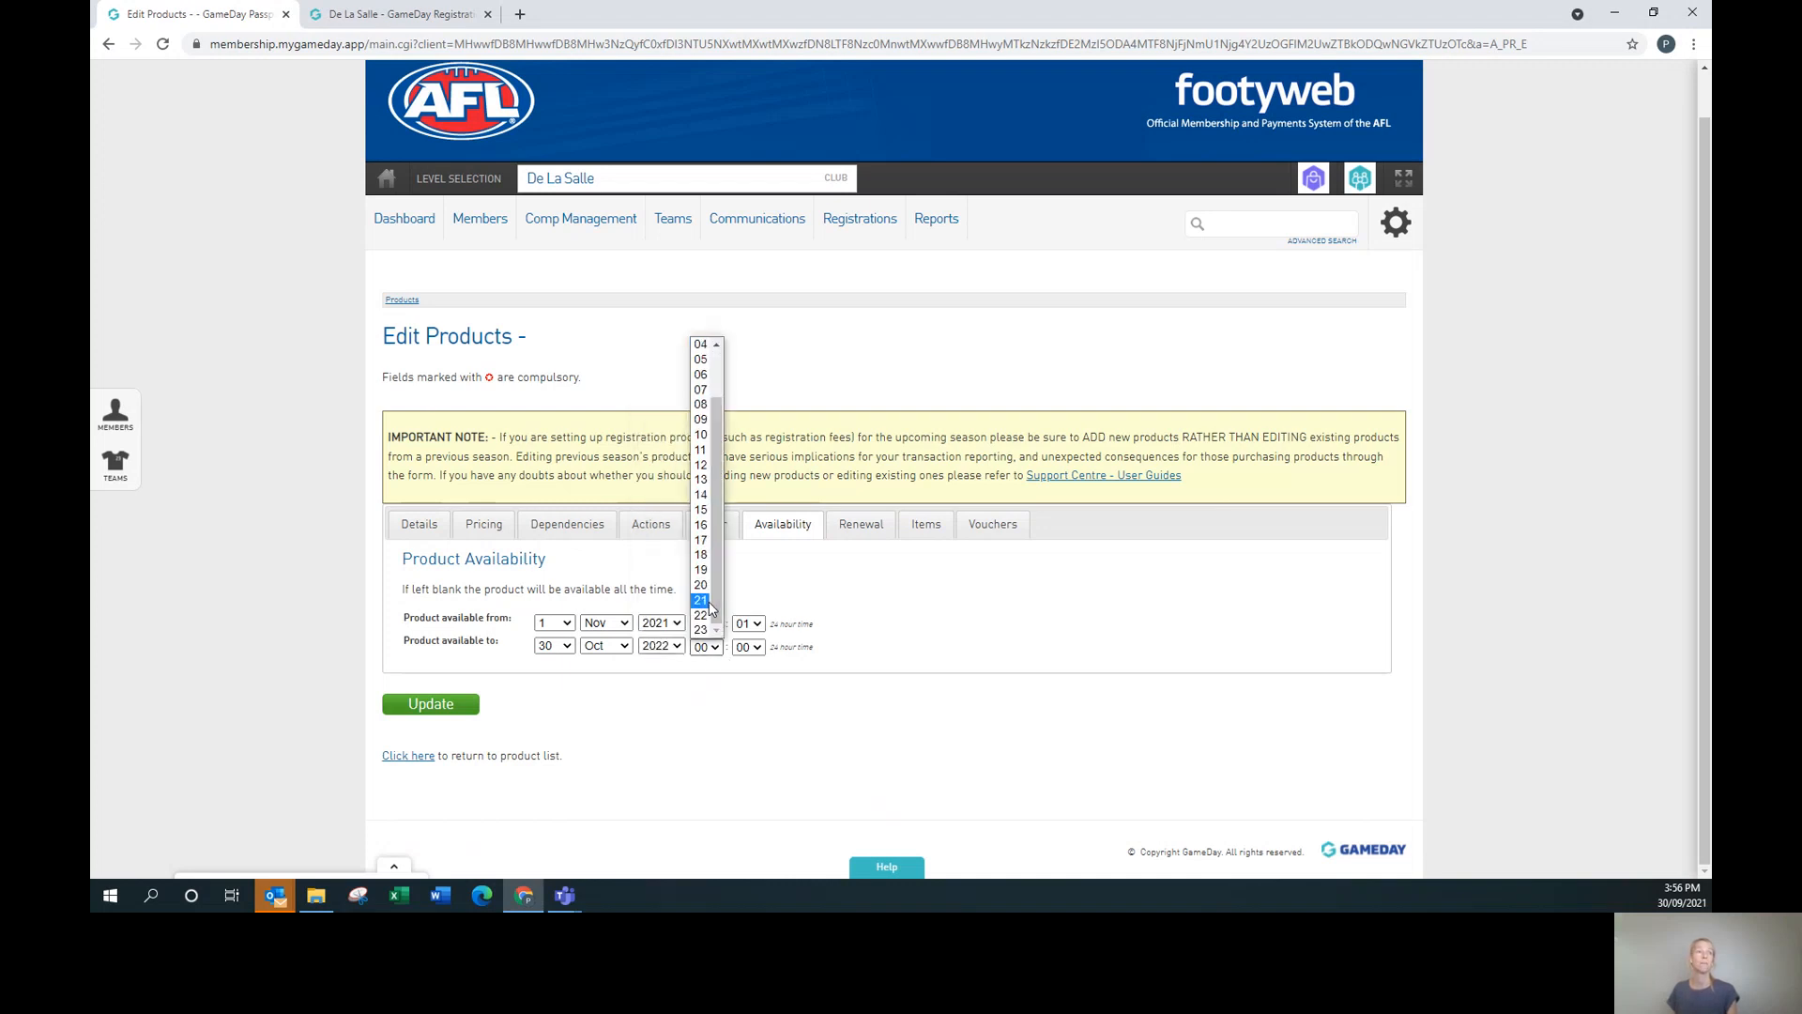
left_click(702, 630)
left_click(741, 649)
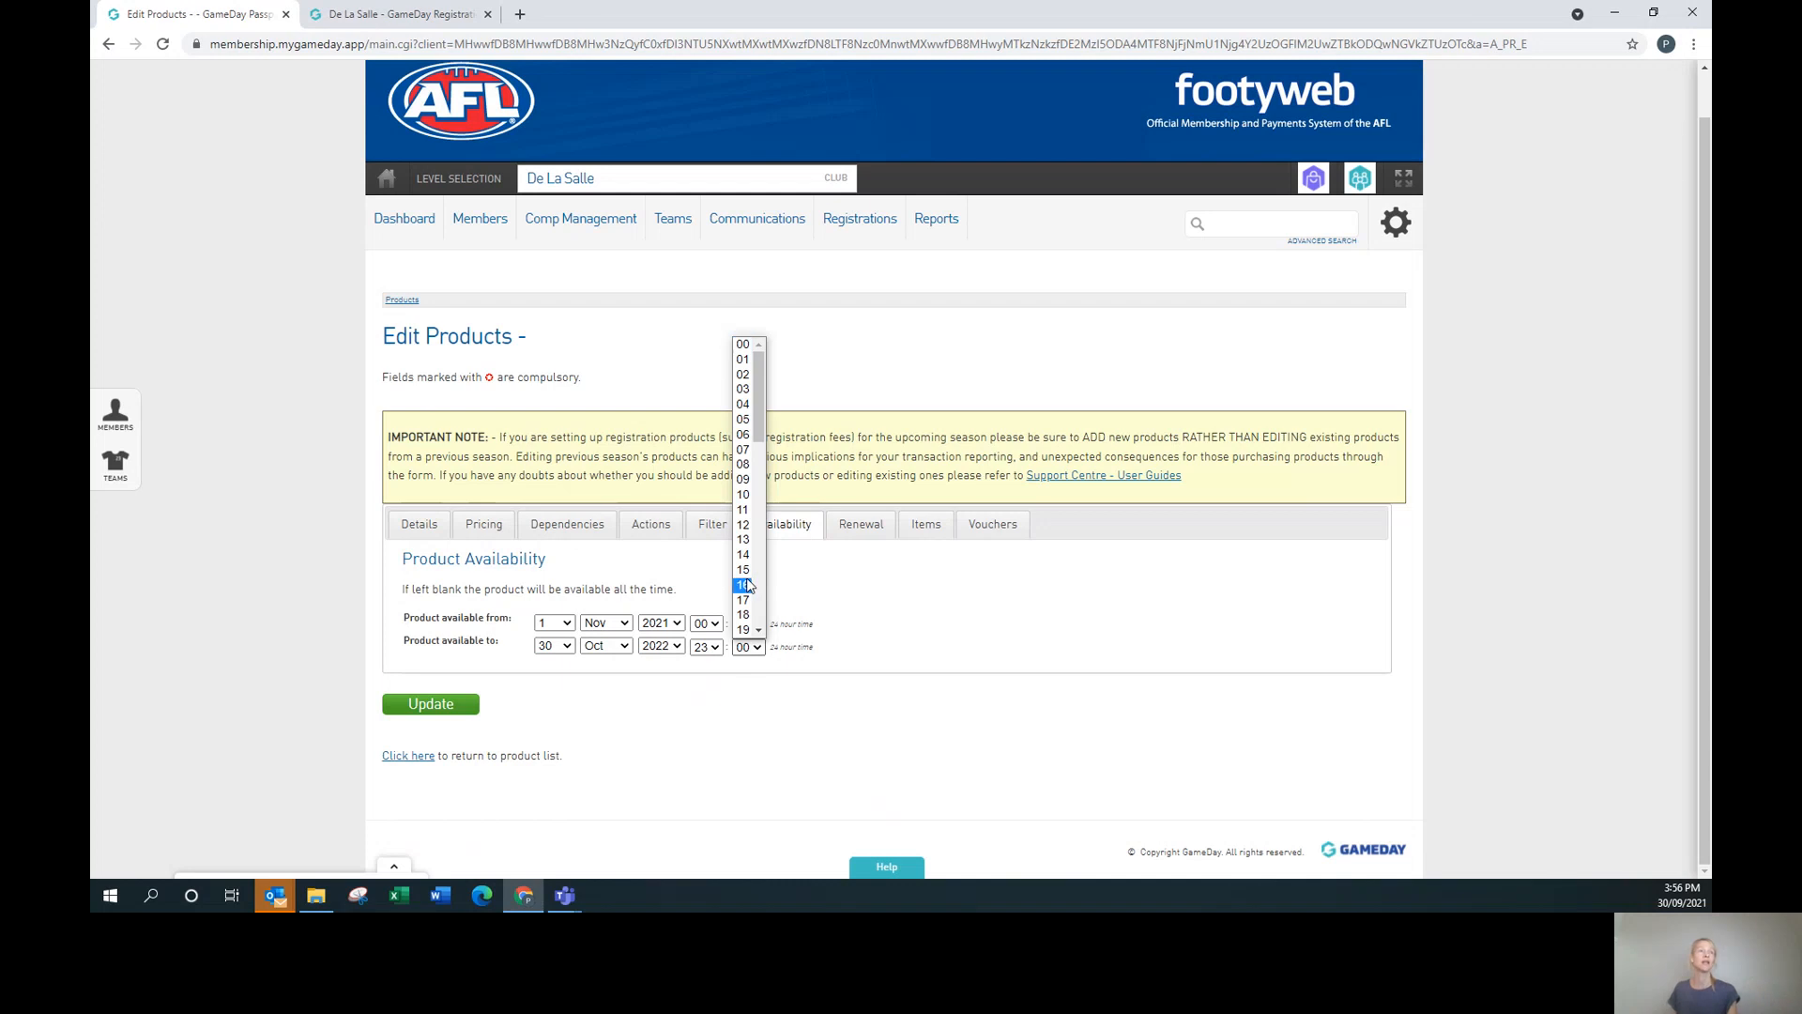
scroll(746, 538, "down", 1)
scroll(760, 481, "down", 10)
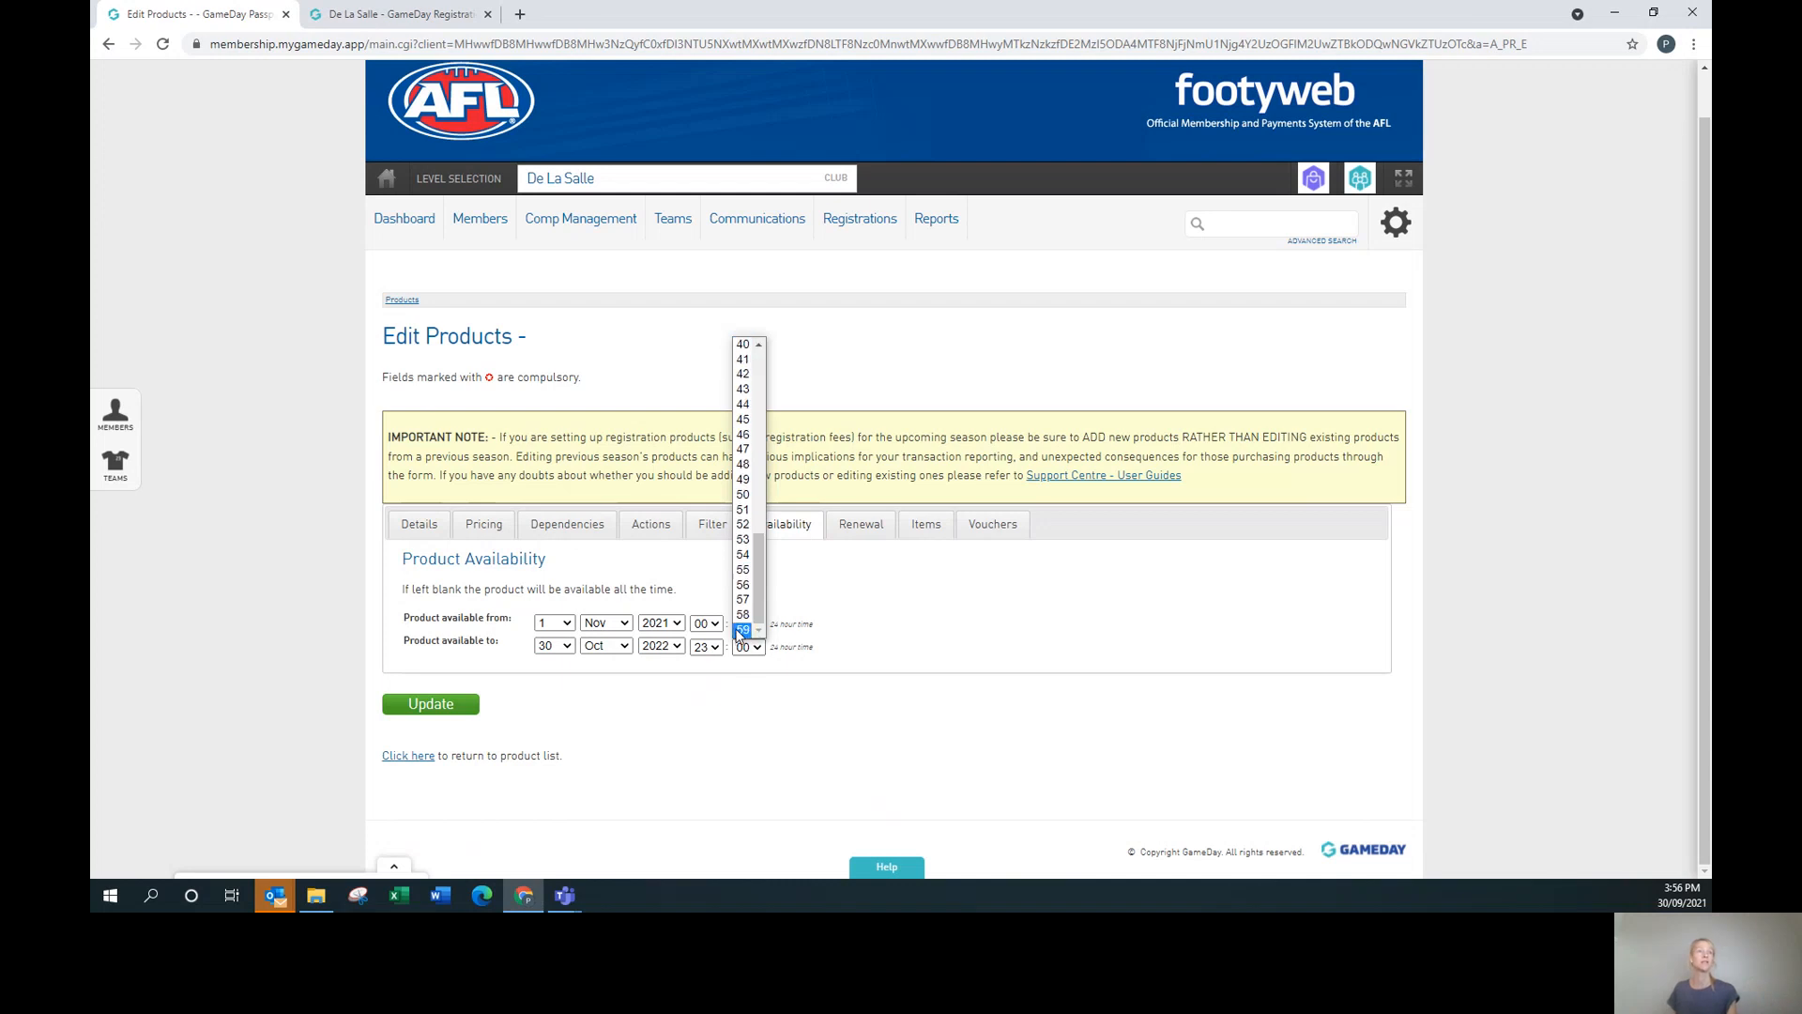
left_click(743, 628)
left_click(750, 717)
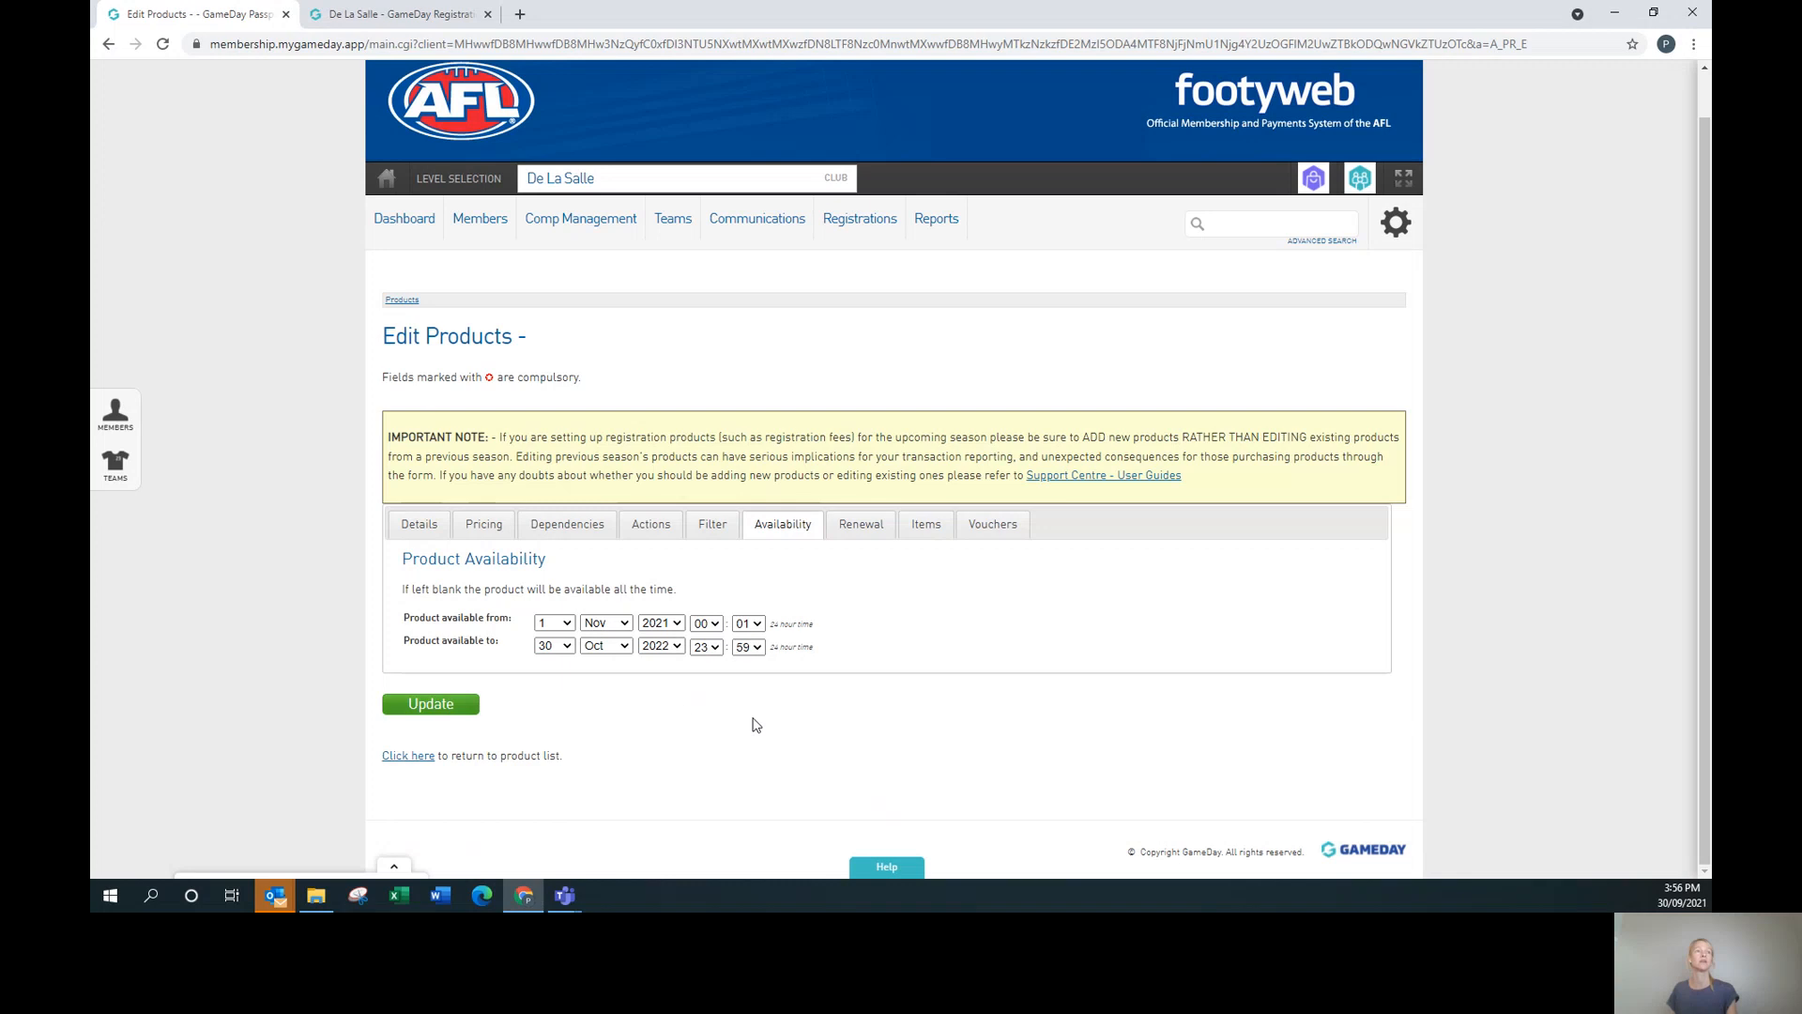
Save the product with Update and return to the Registrations Products list.
left_click(430, 713)
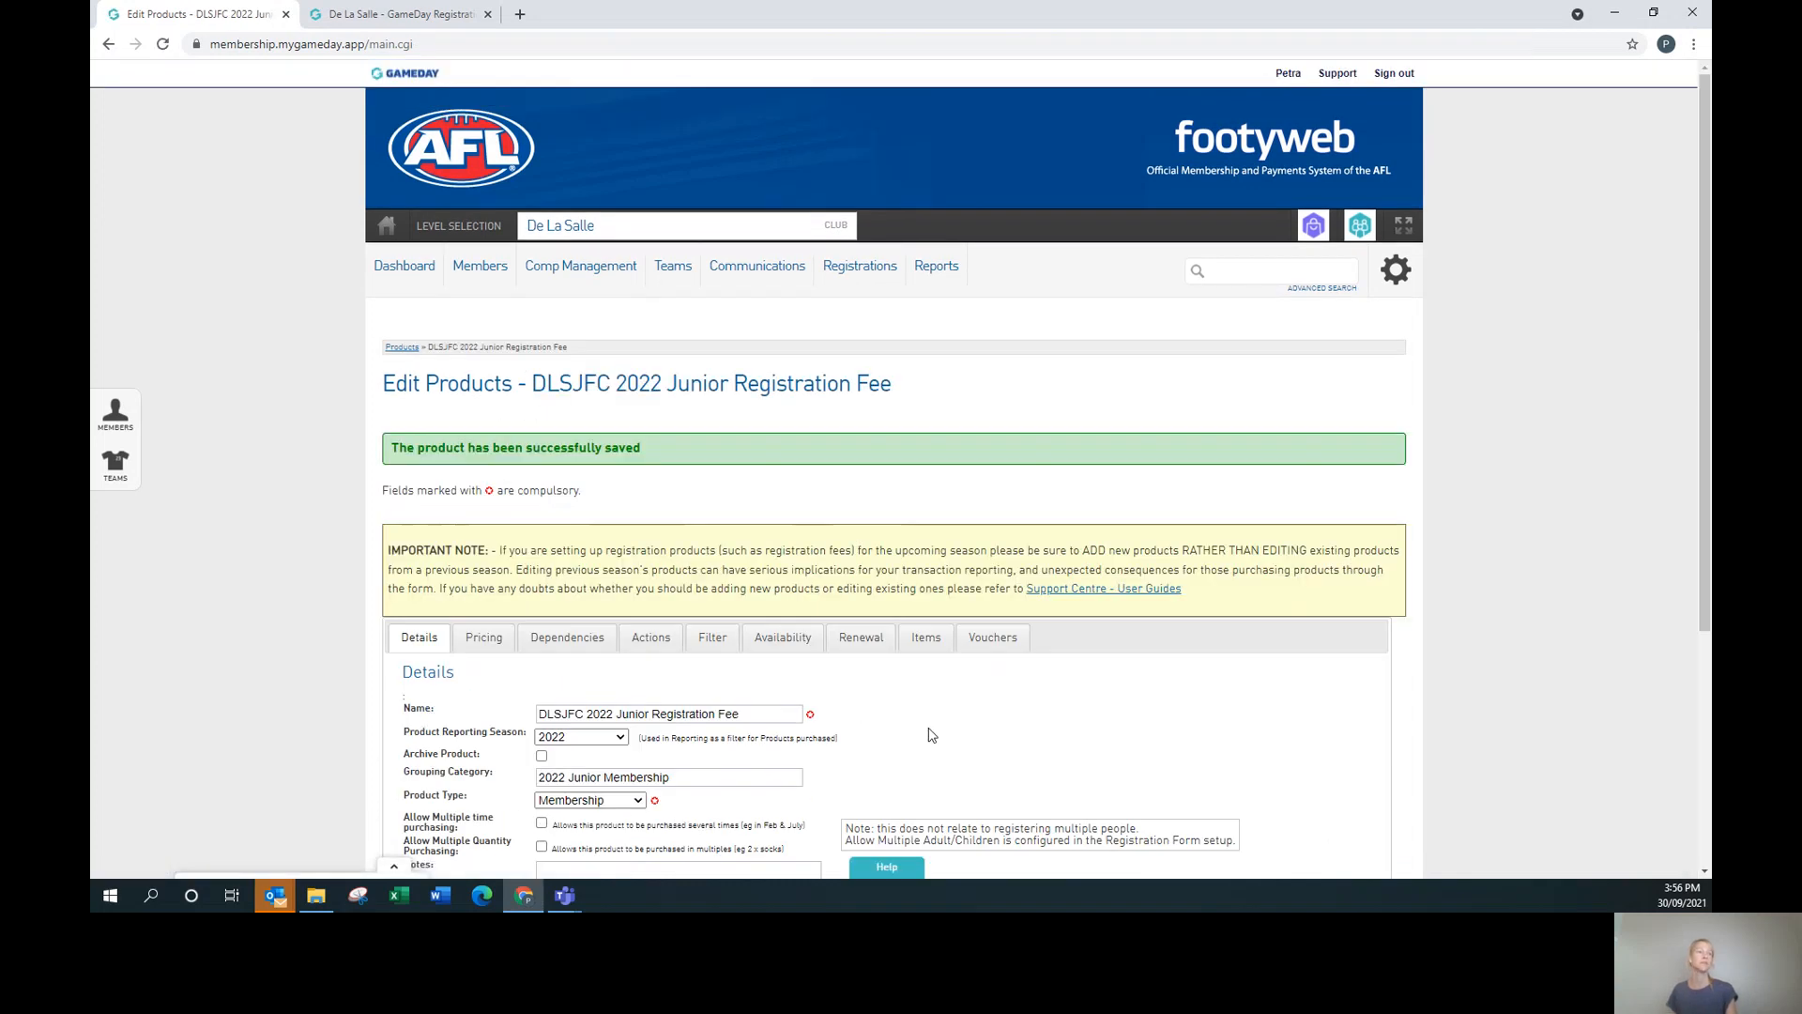
scroll(1003, 714, "down", 1)
scroll(1002, 714, "down", 5)
scroll(1018, 712, "up", 10)
mouse_move(860, 266)
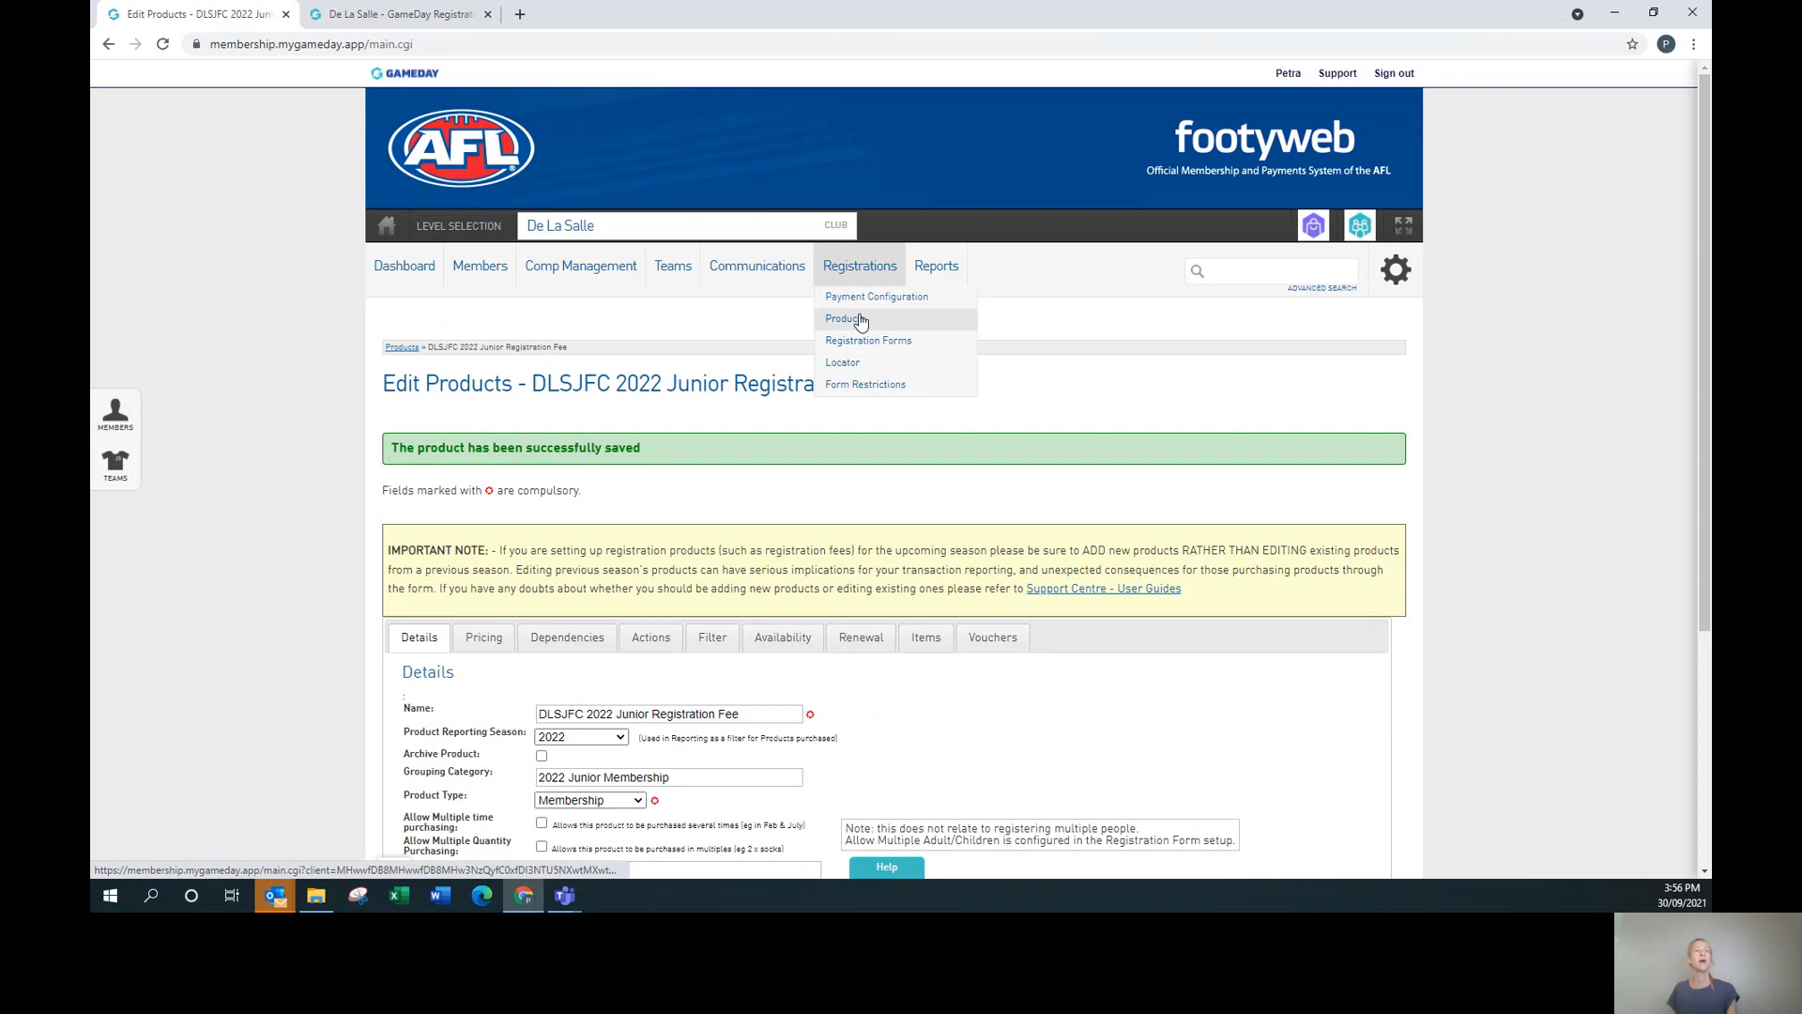
left_click(857, 318)
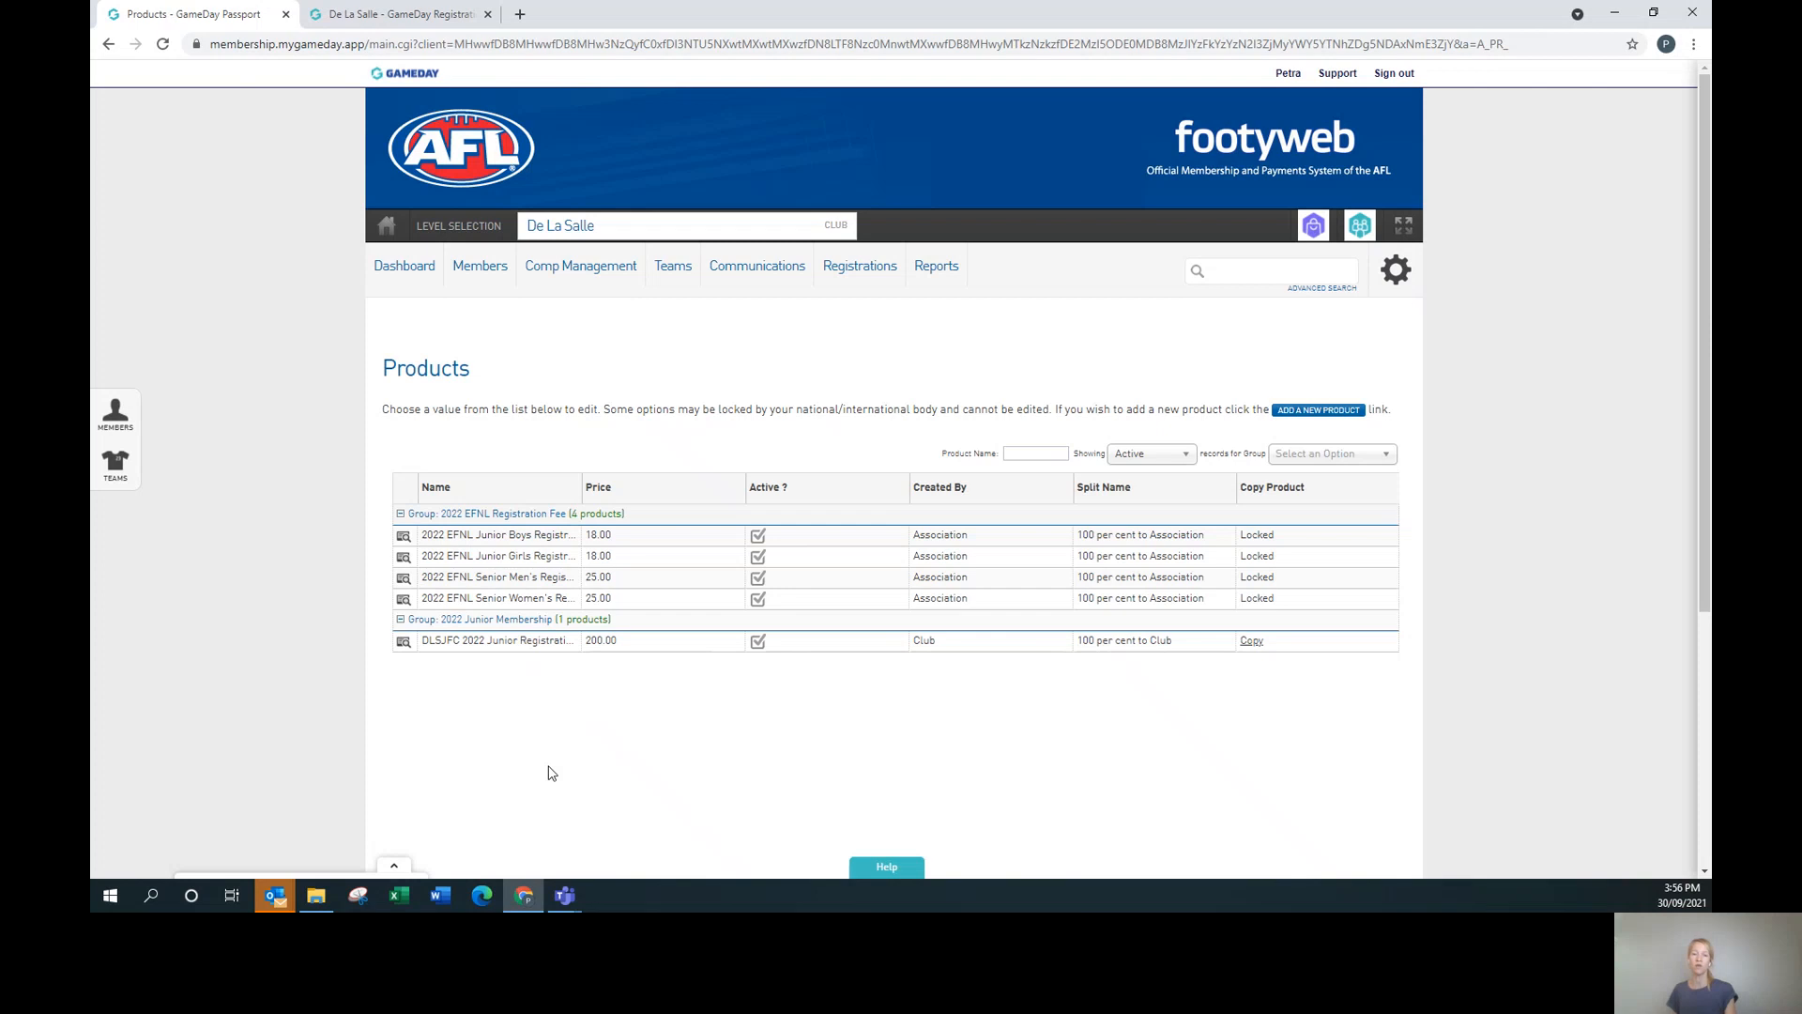
From Registrations > Registration Forms, edit the National+Registration+Form (#36056).
mouse_move(857, 278)
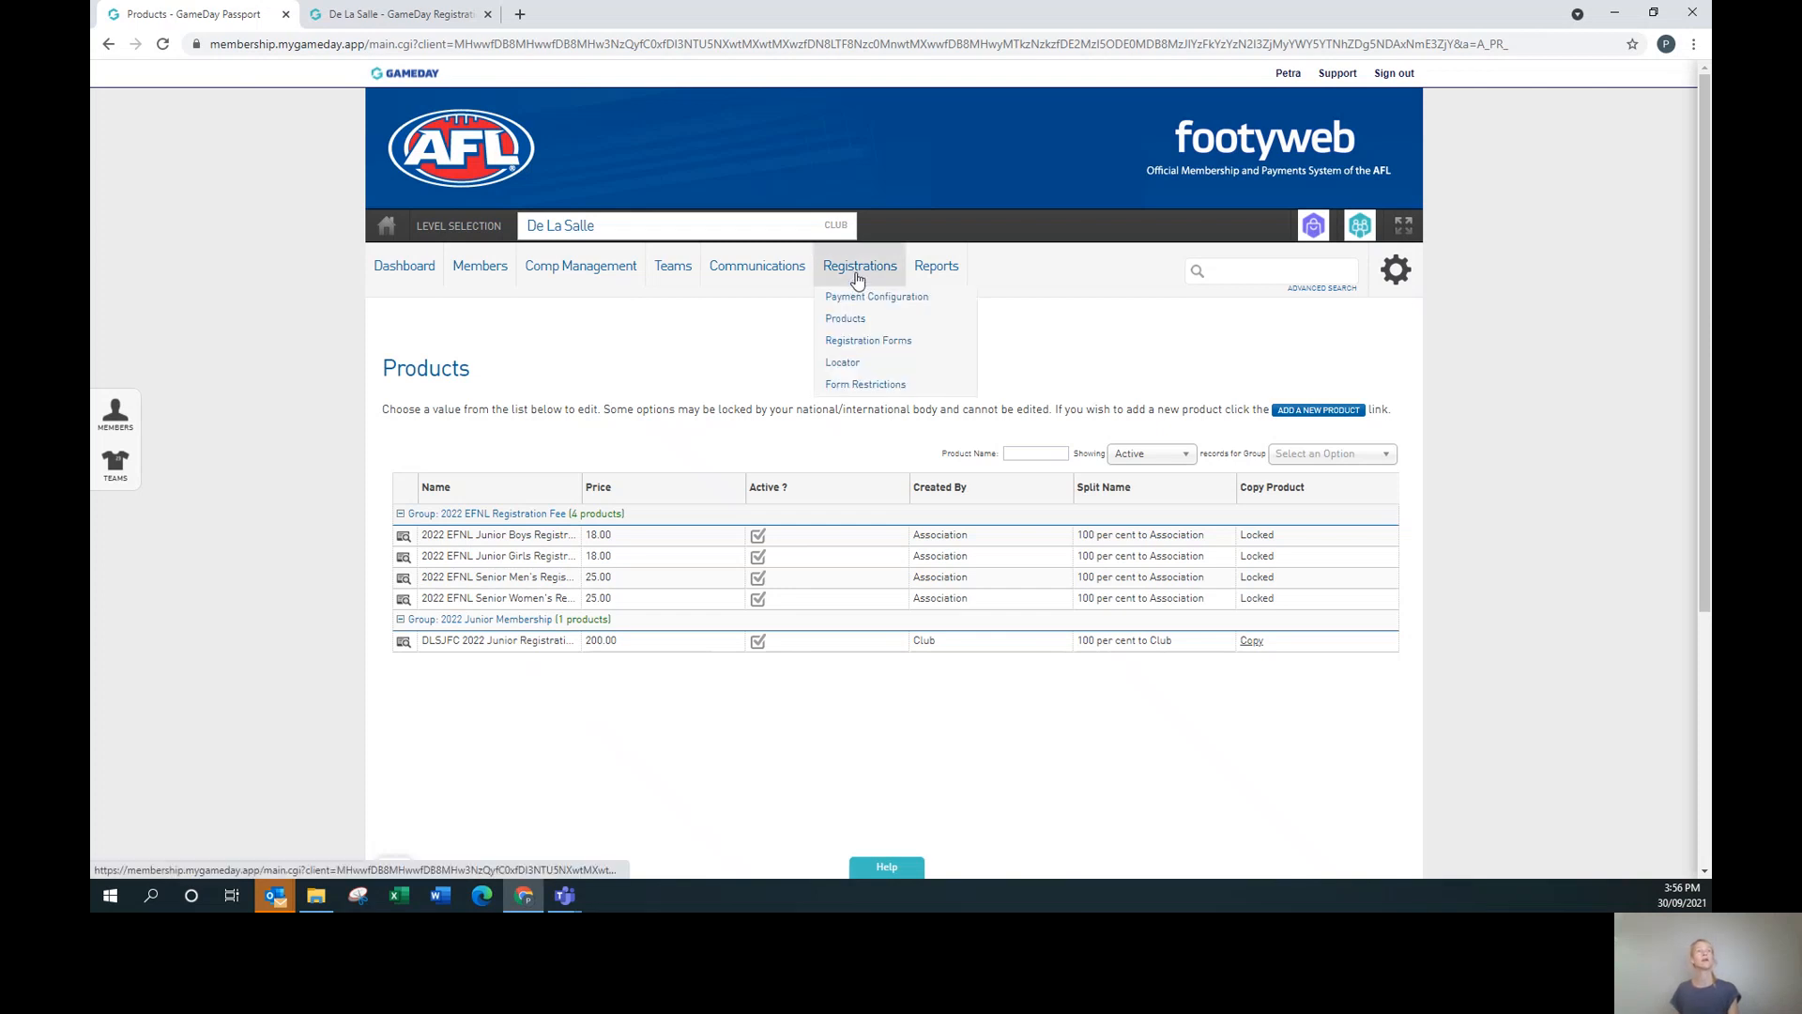
left_click(884, 339)
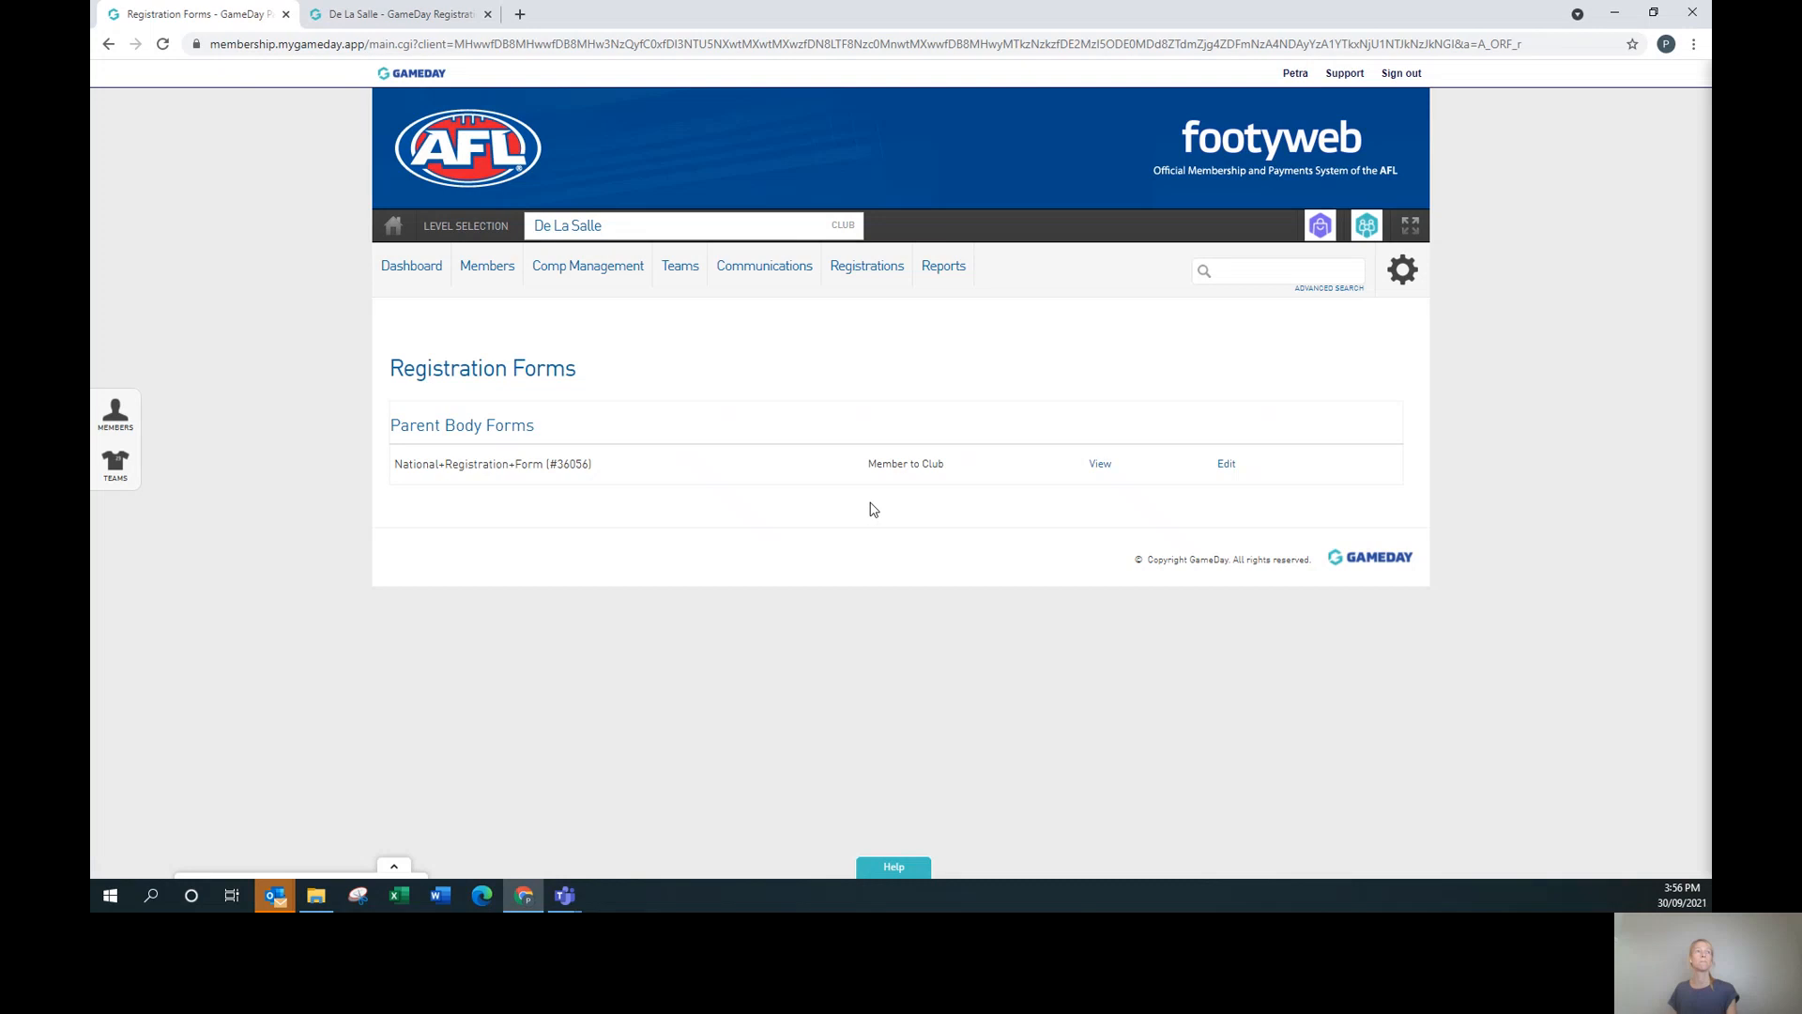
left_click(1225, 466)
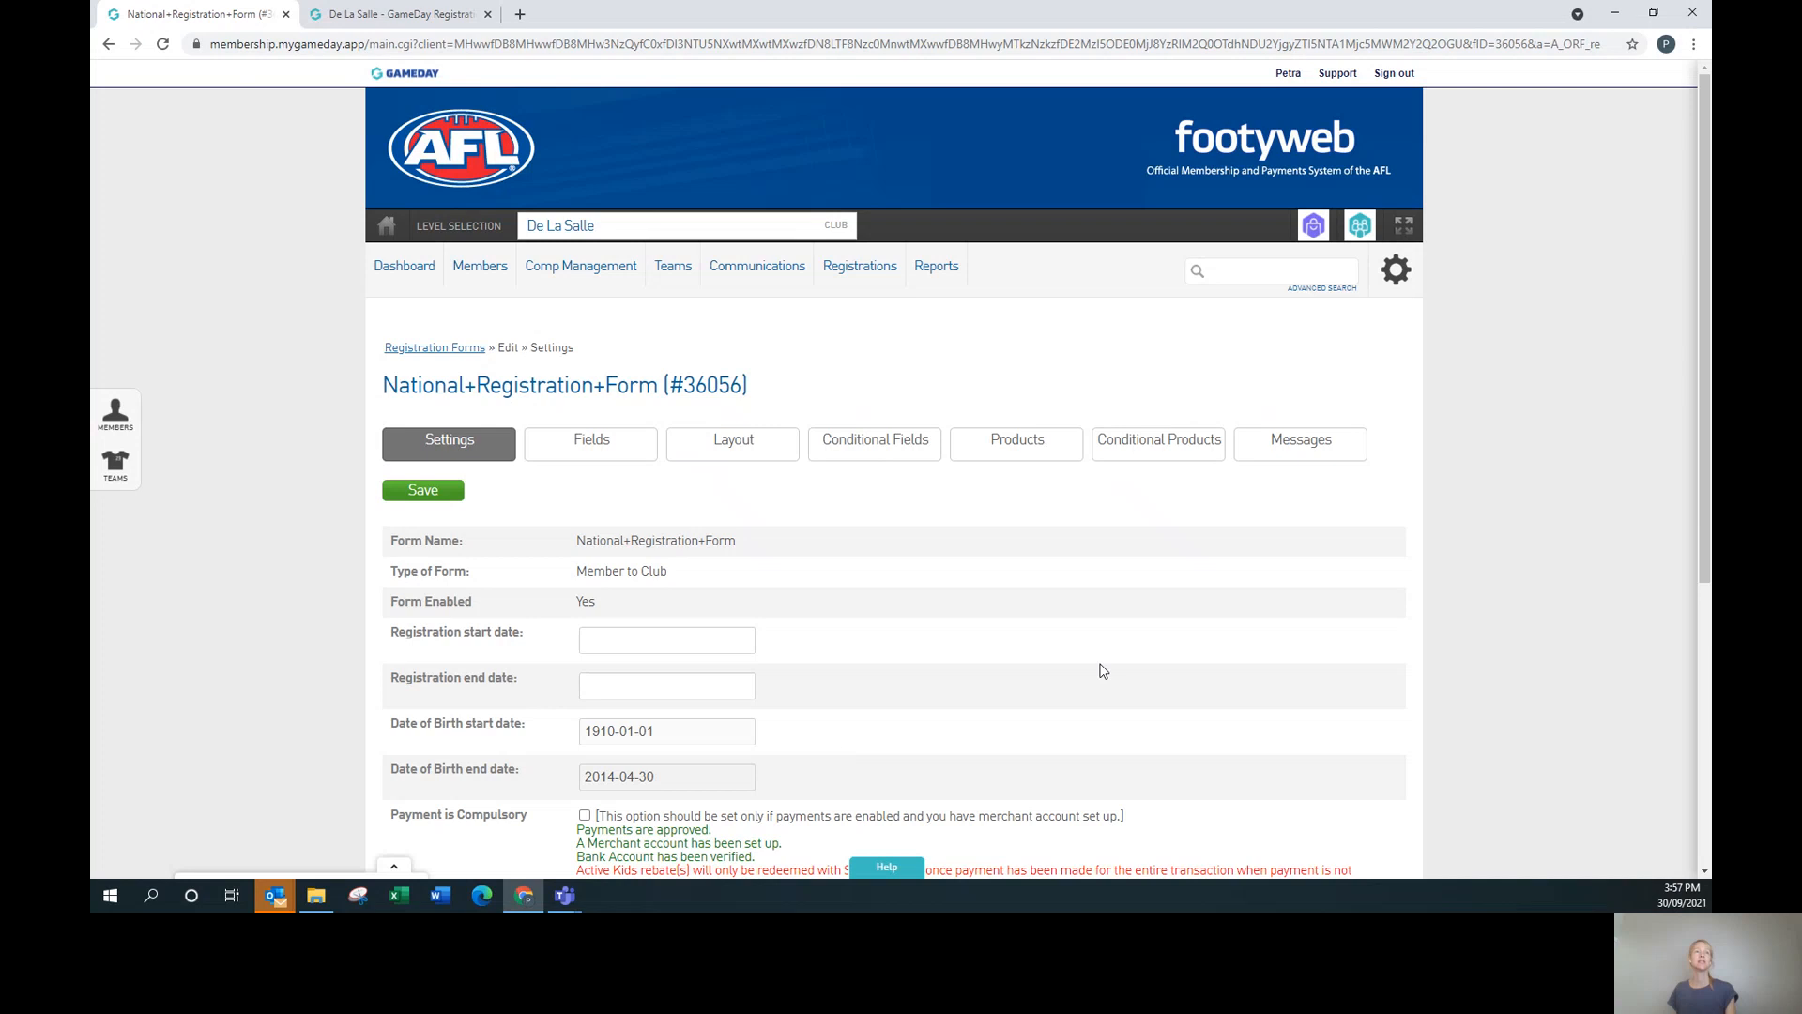
scroll(1188, 667, "down", 3)
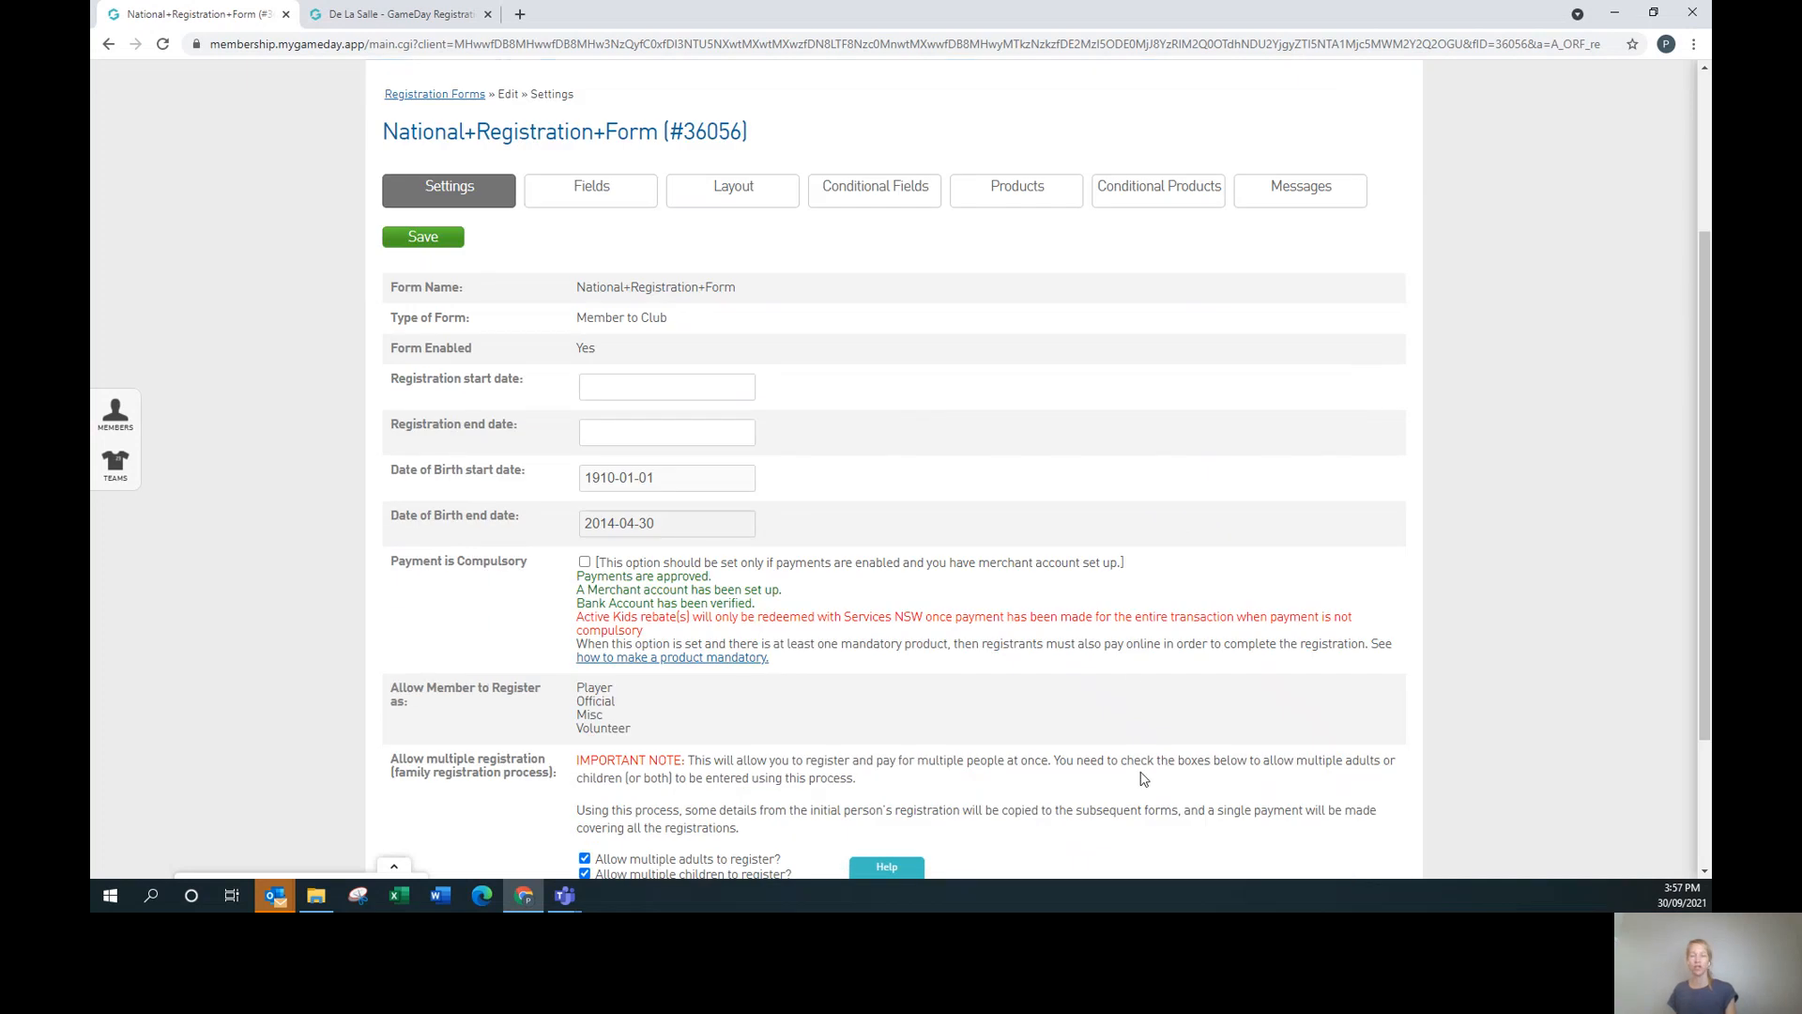
scroll(1173, 708, "up", 3)
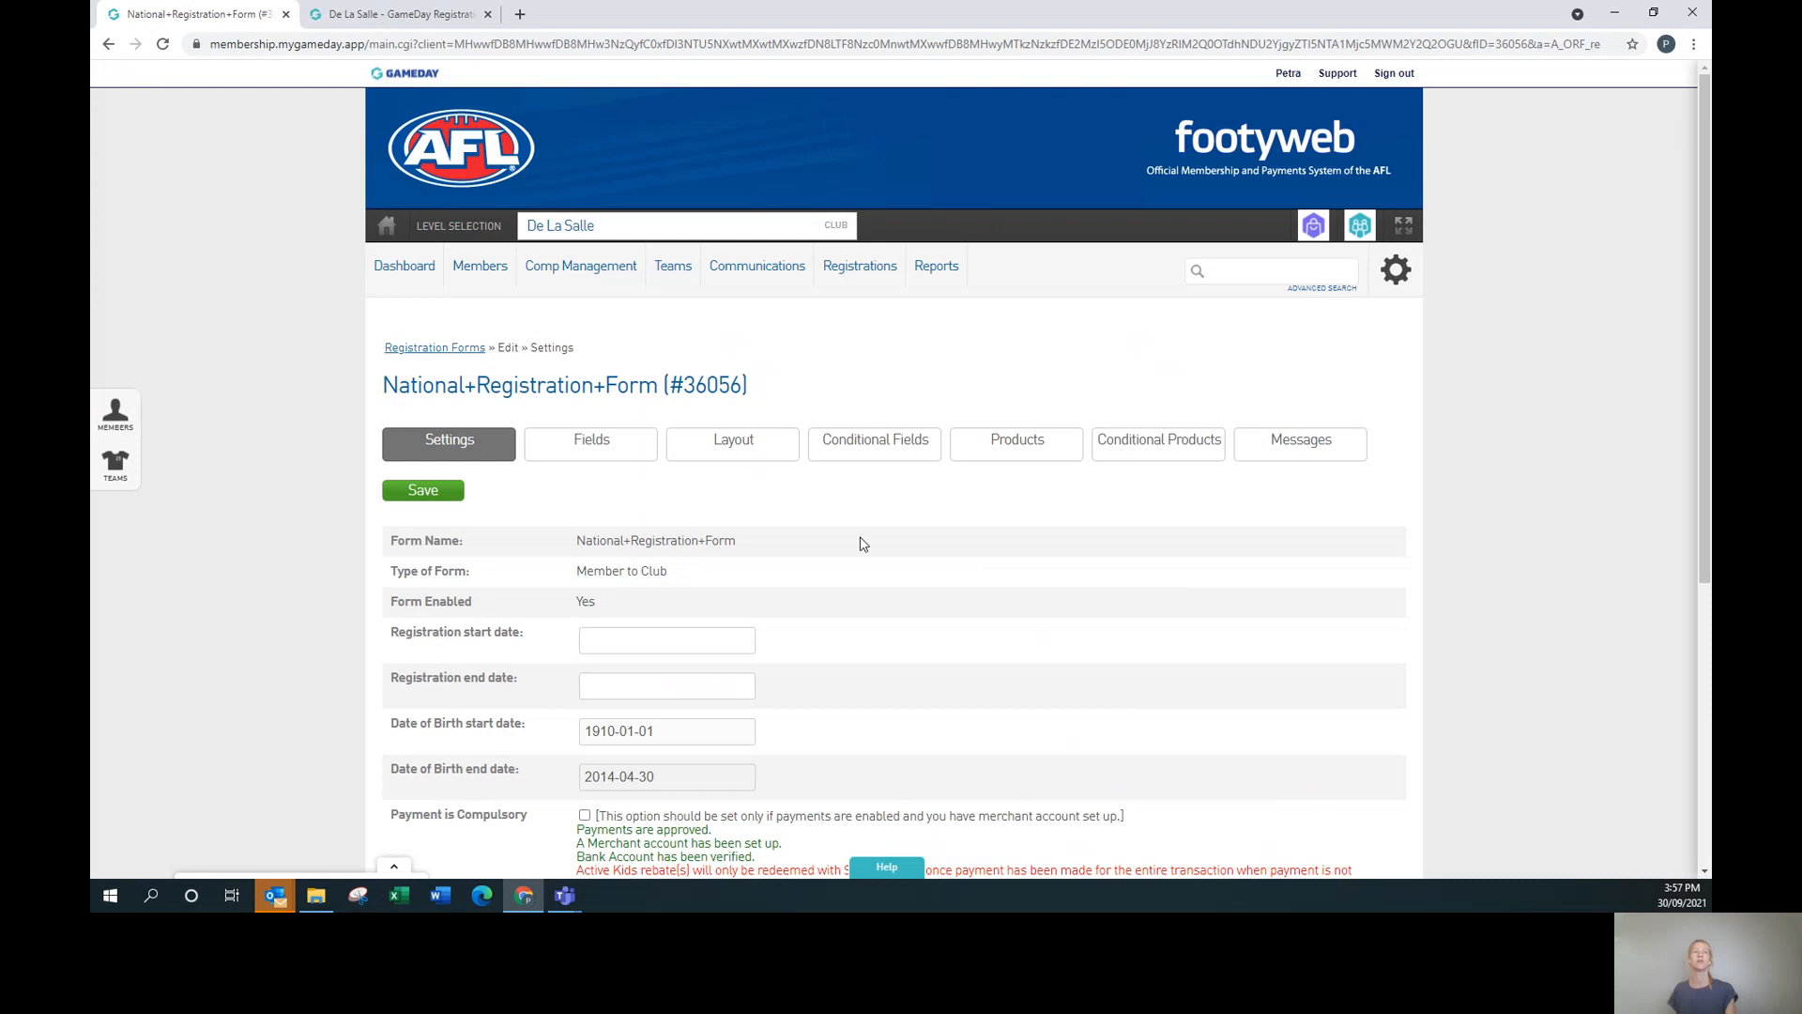
On the form's Products tab, tick Active and Mandatory for the DLSJFC 2022 Junior Registration Fee, then save.
left_click(1010, 448)
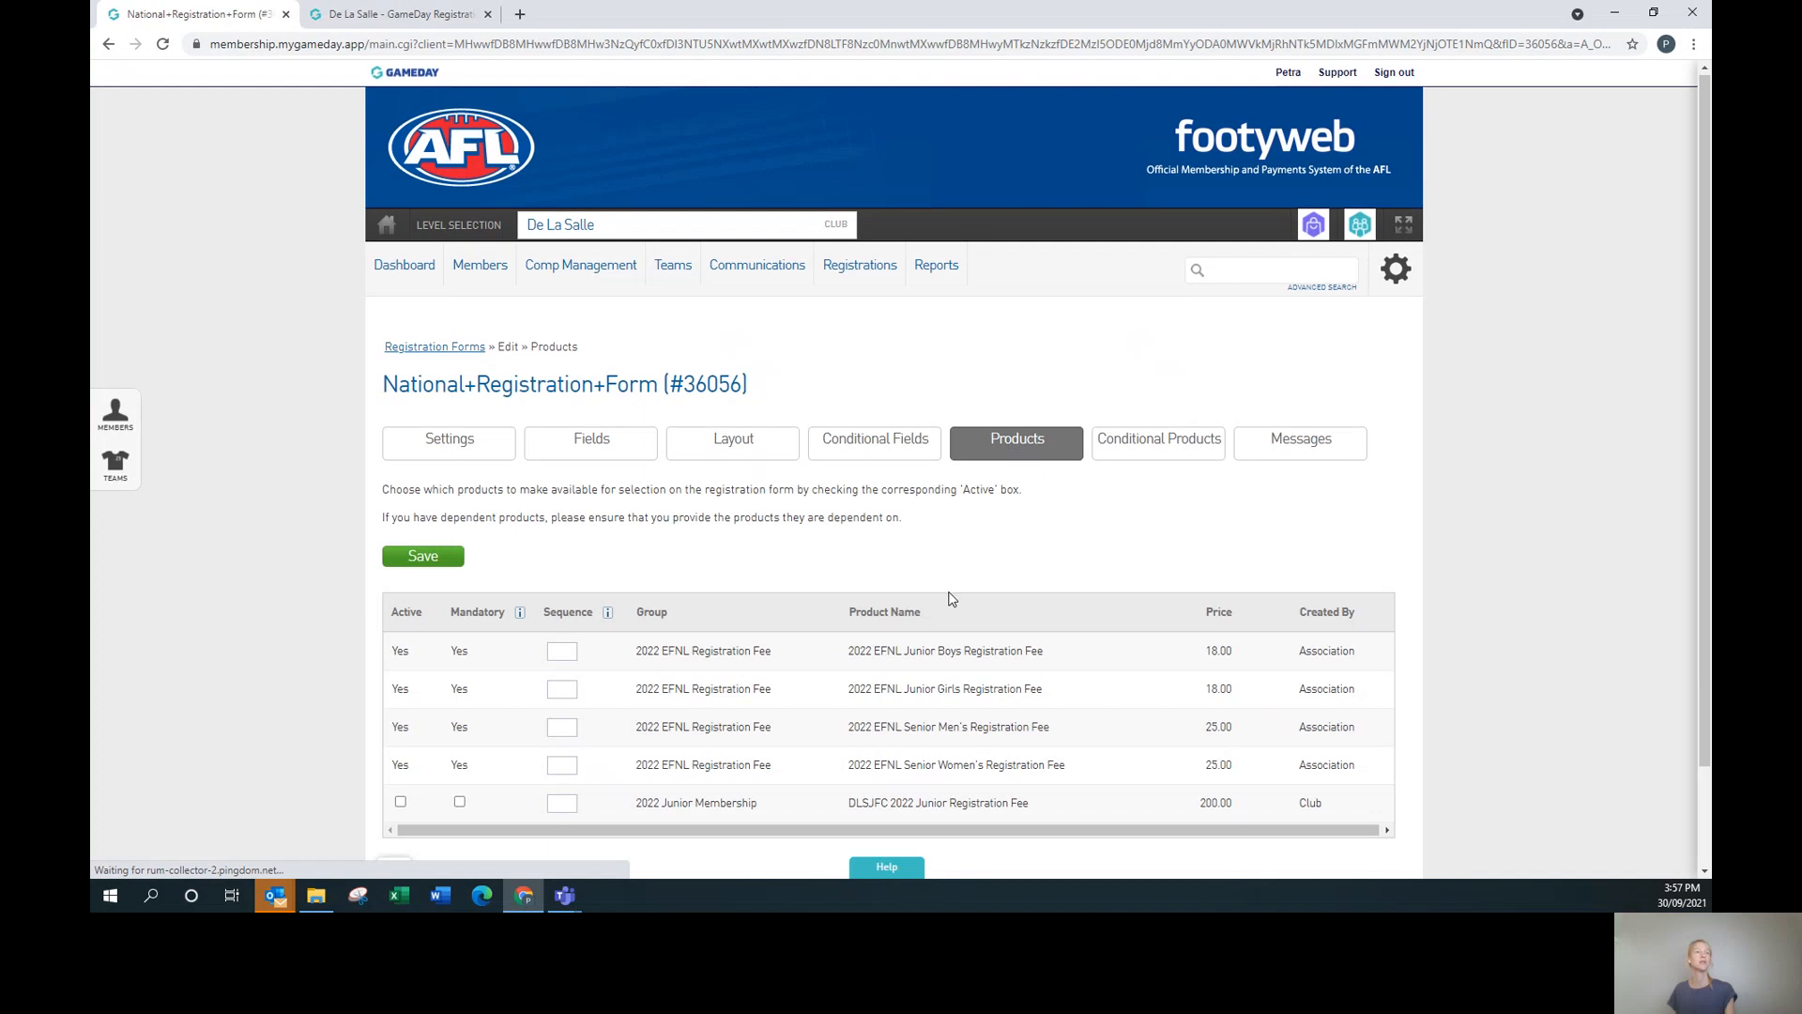
scroll(554, 711, "down", 2)
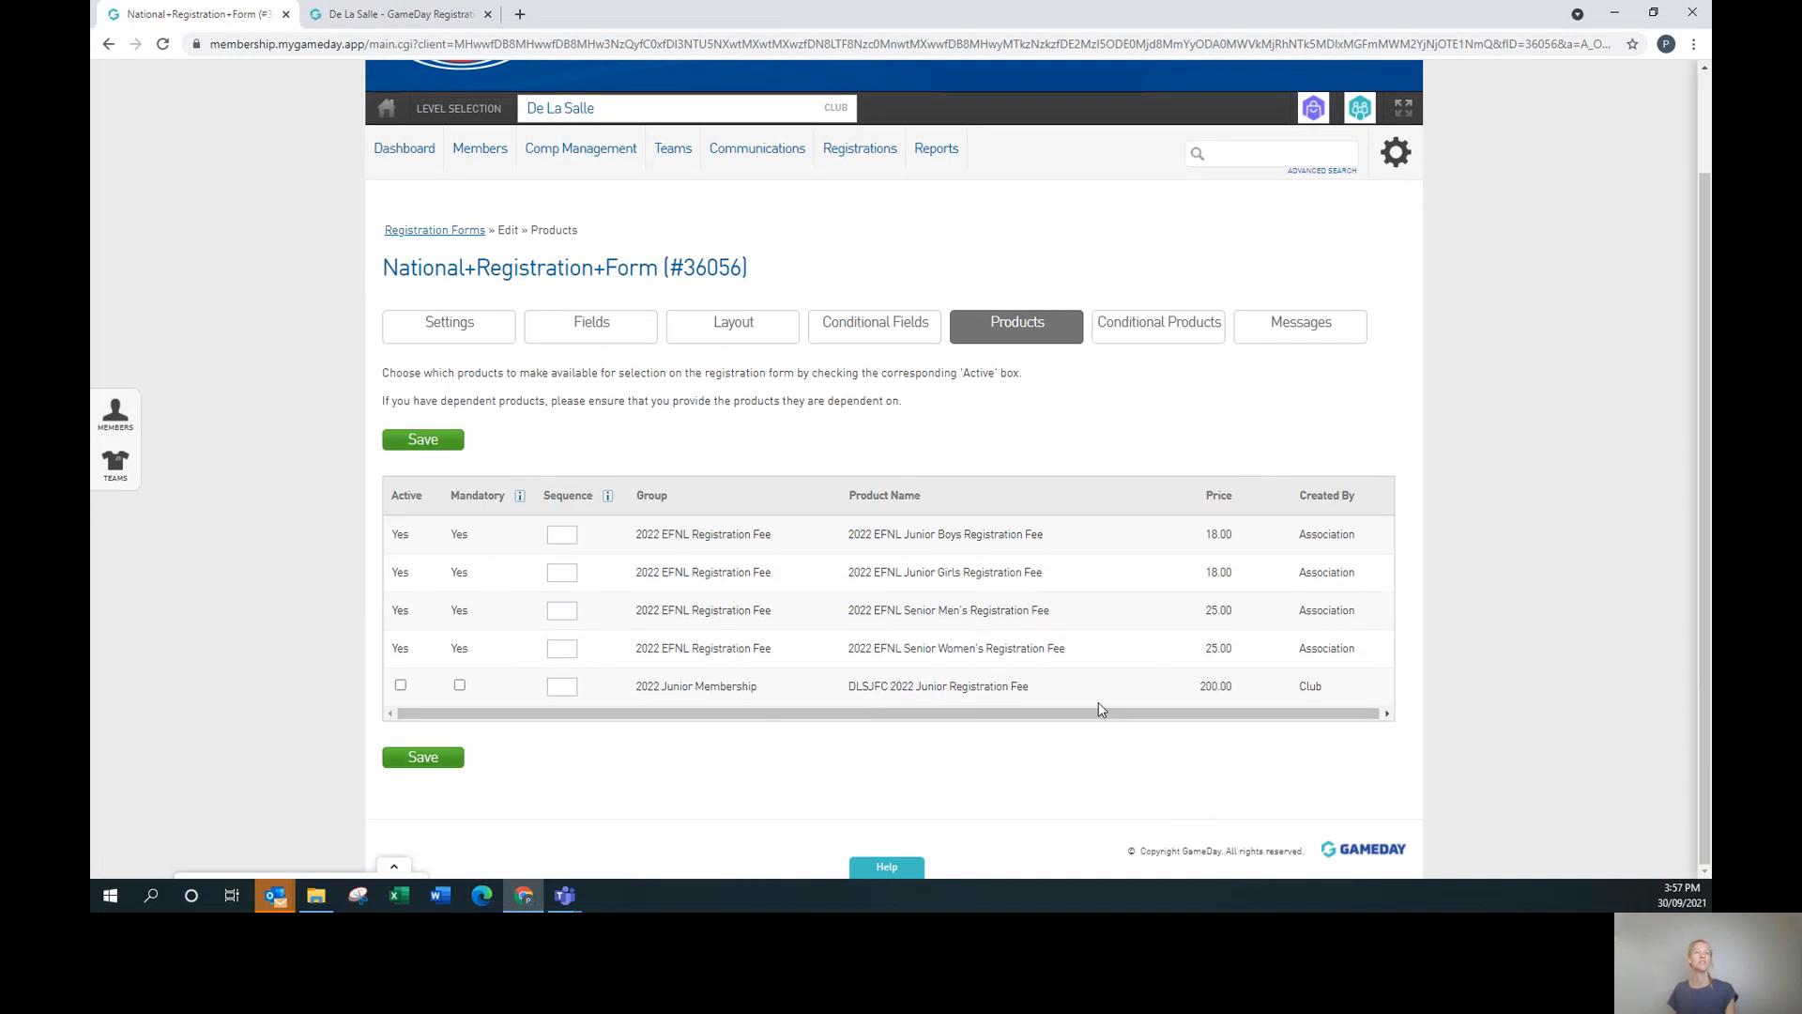
left_click(401, 686)
left_click(460, 686)
left_click(459, 685)
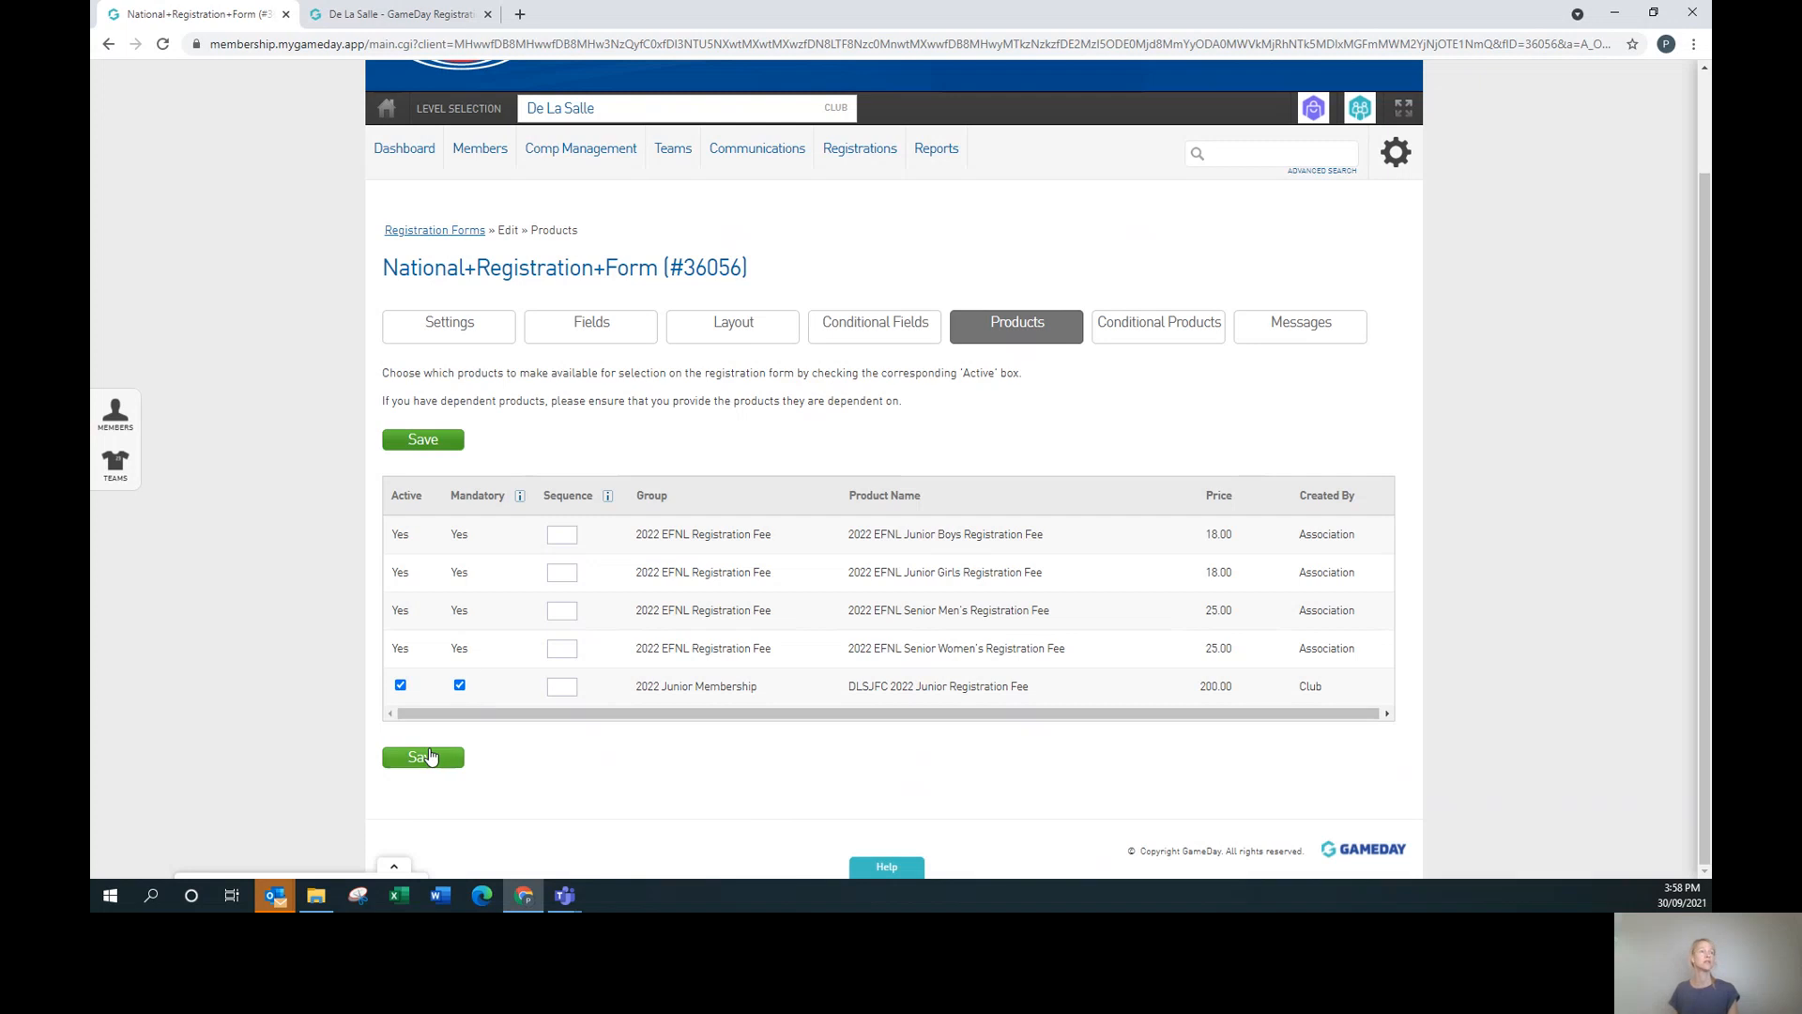
left_click(428, 756)
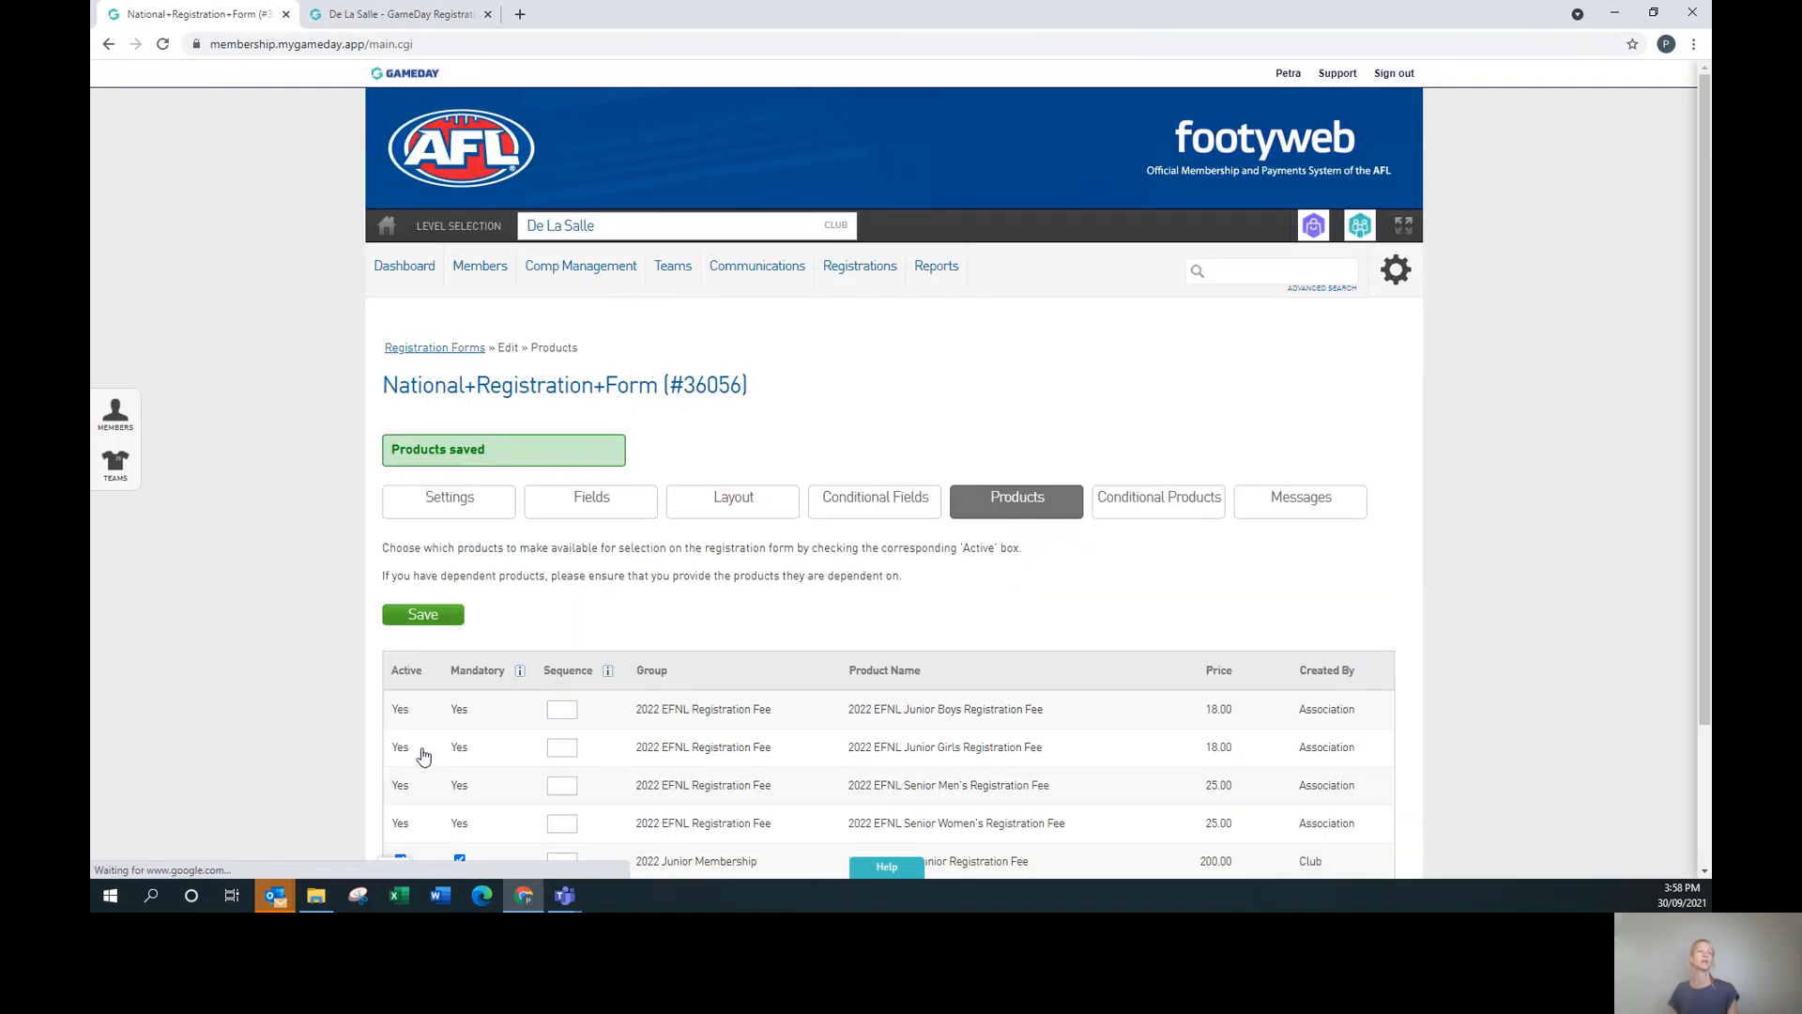
scroll(1182, 650, "down", 2)
scroll(1195, 773, "up", 2)
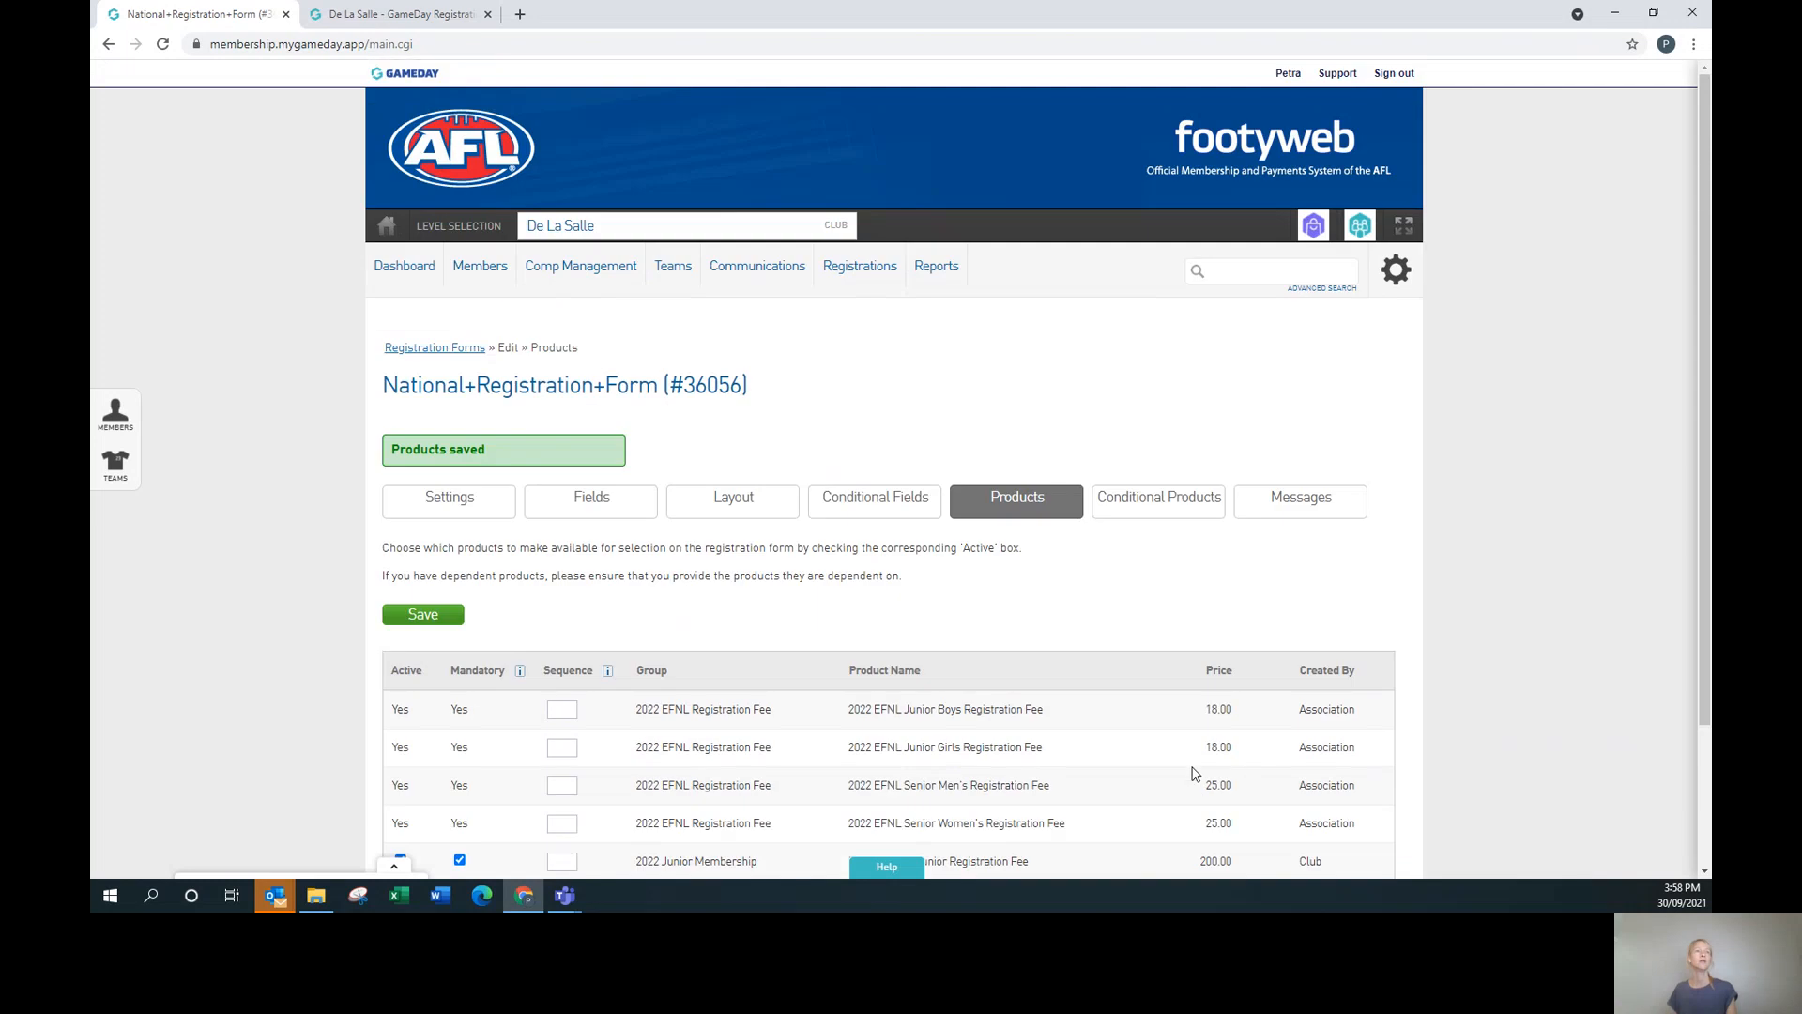
mouse_move(858, 270)
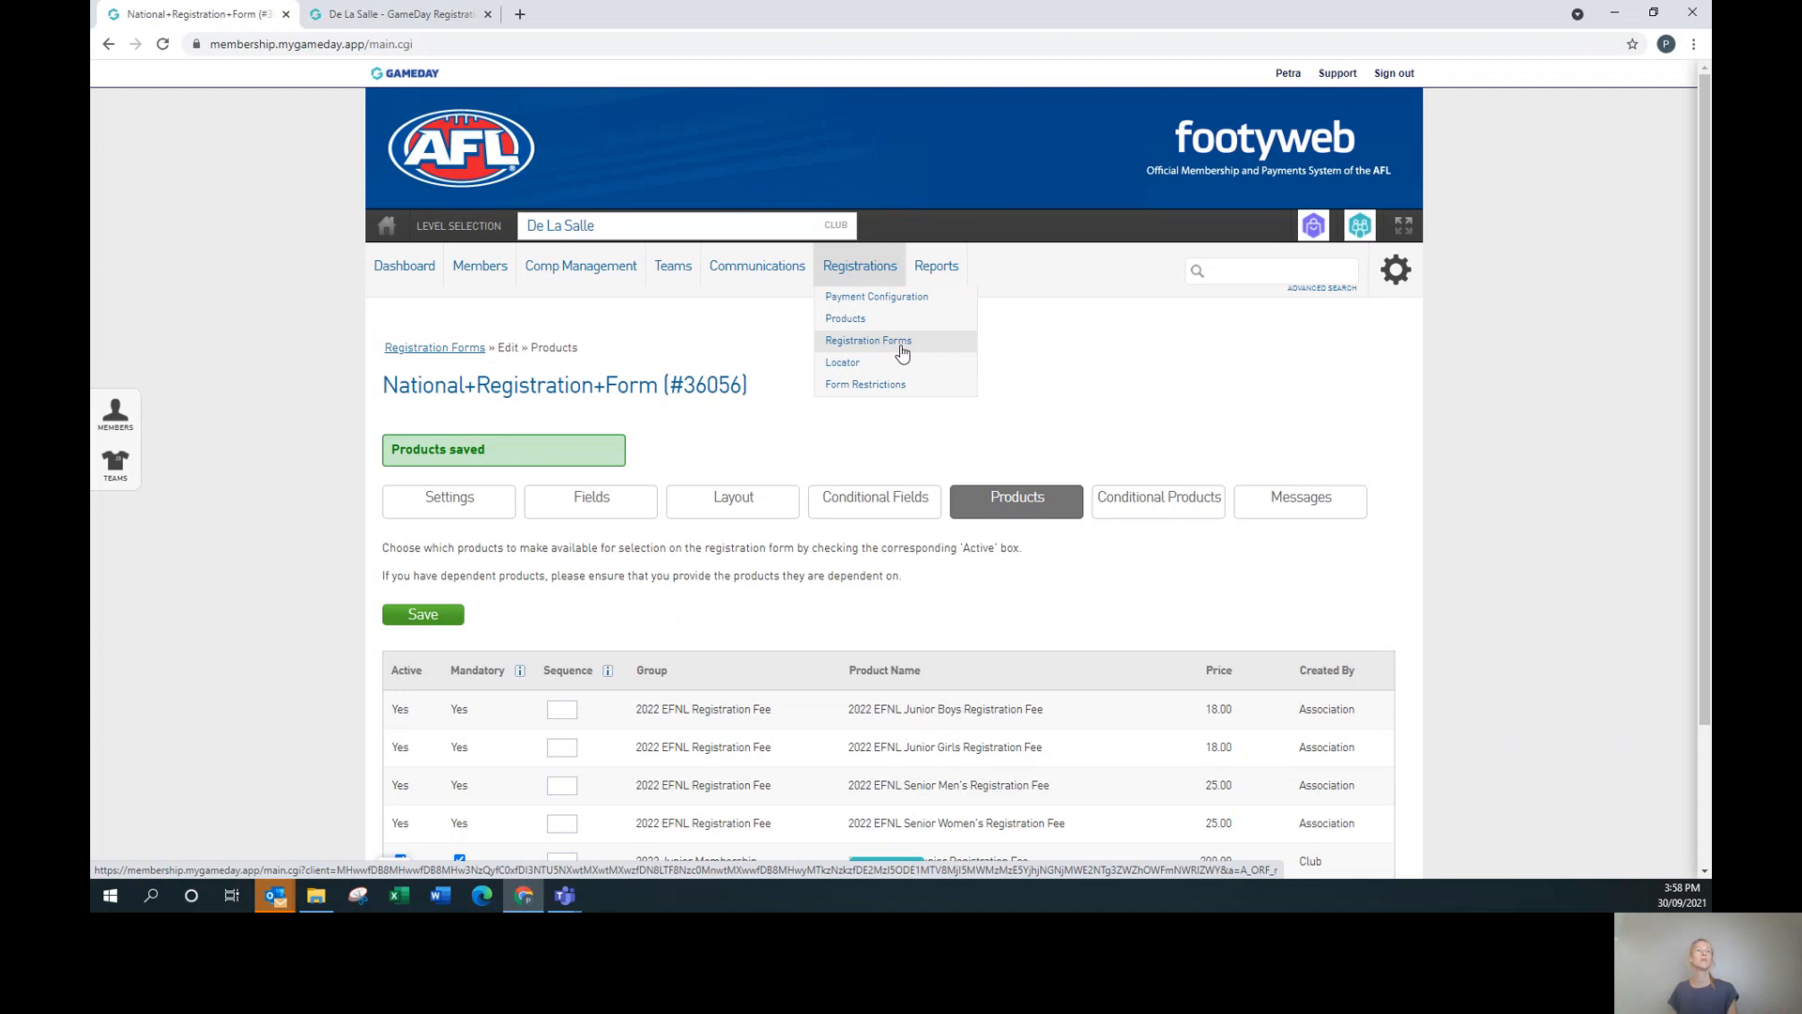
Change the DLSJFC 2022 Junior Registration Fee's availability start to 30 Sep 2021 and save it.
left_click(862, 320)
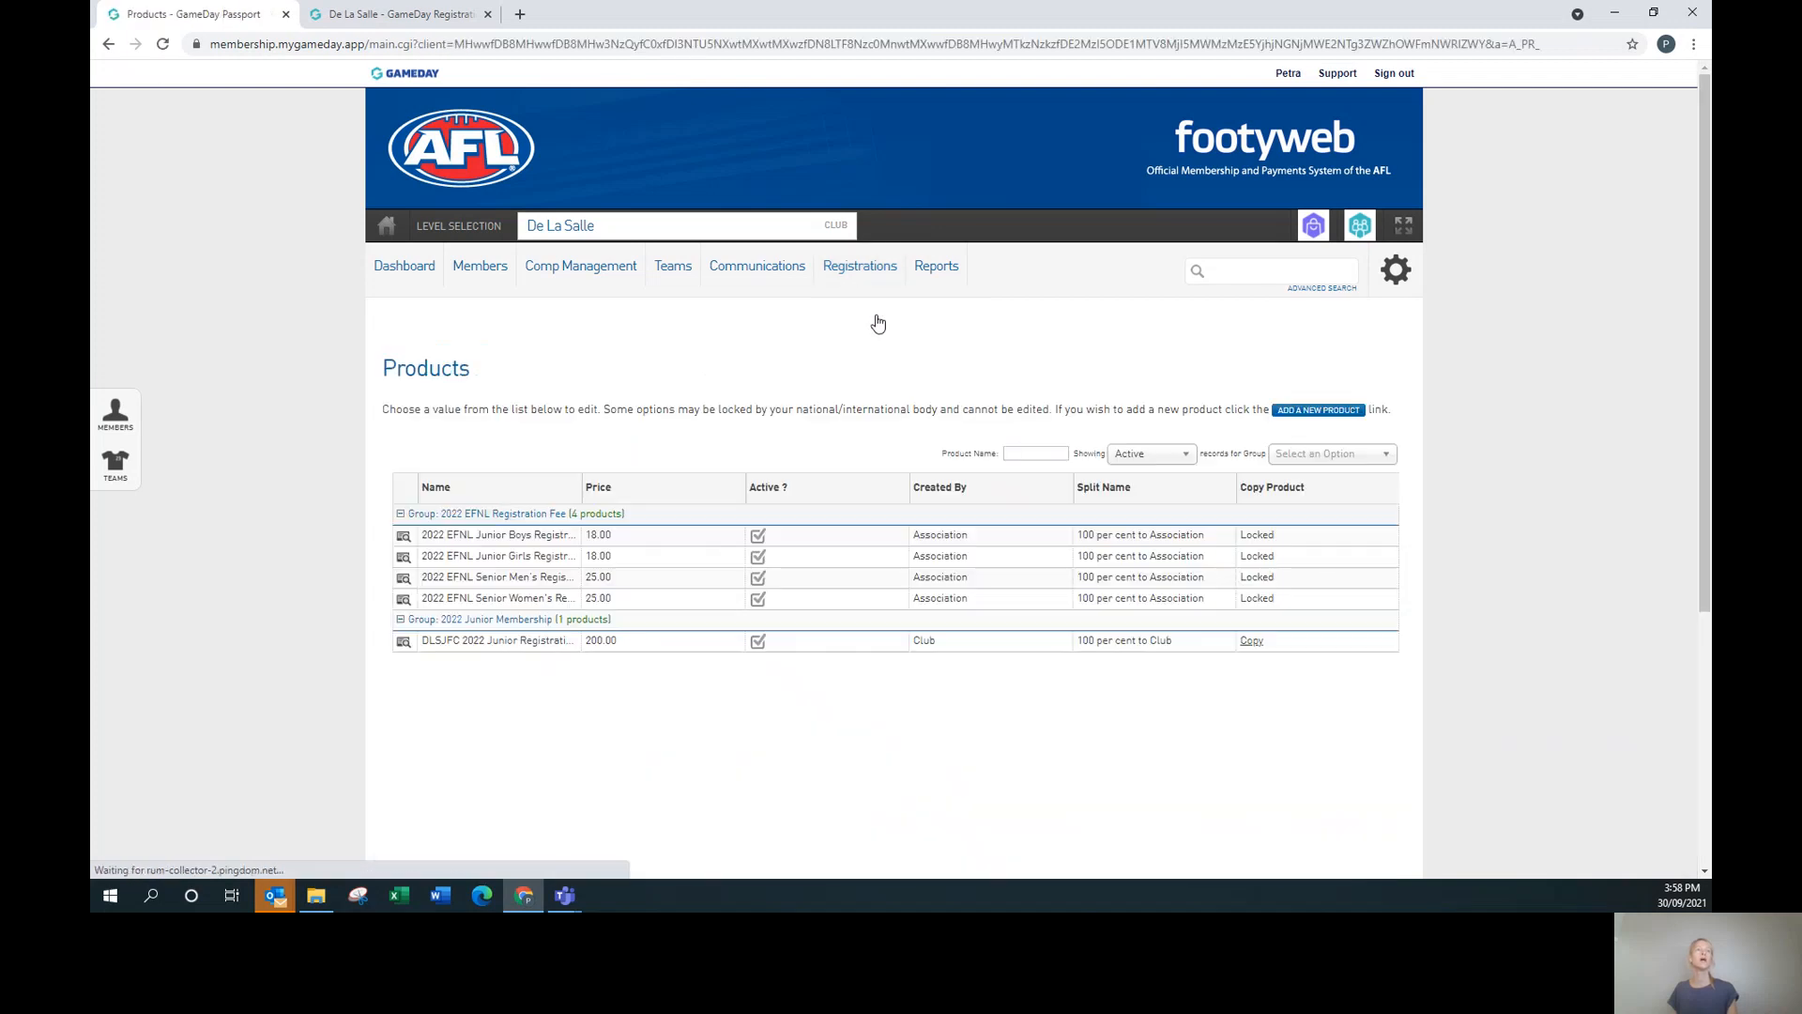
left_click(402, 642)
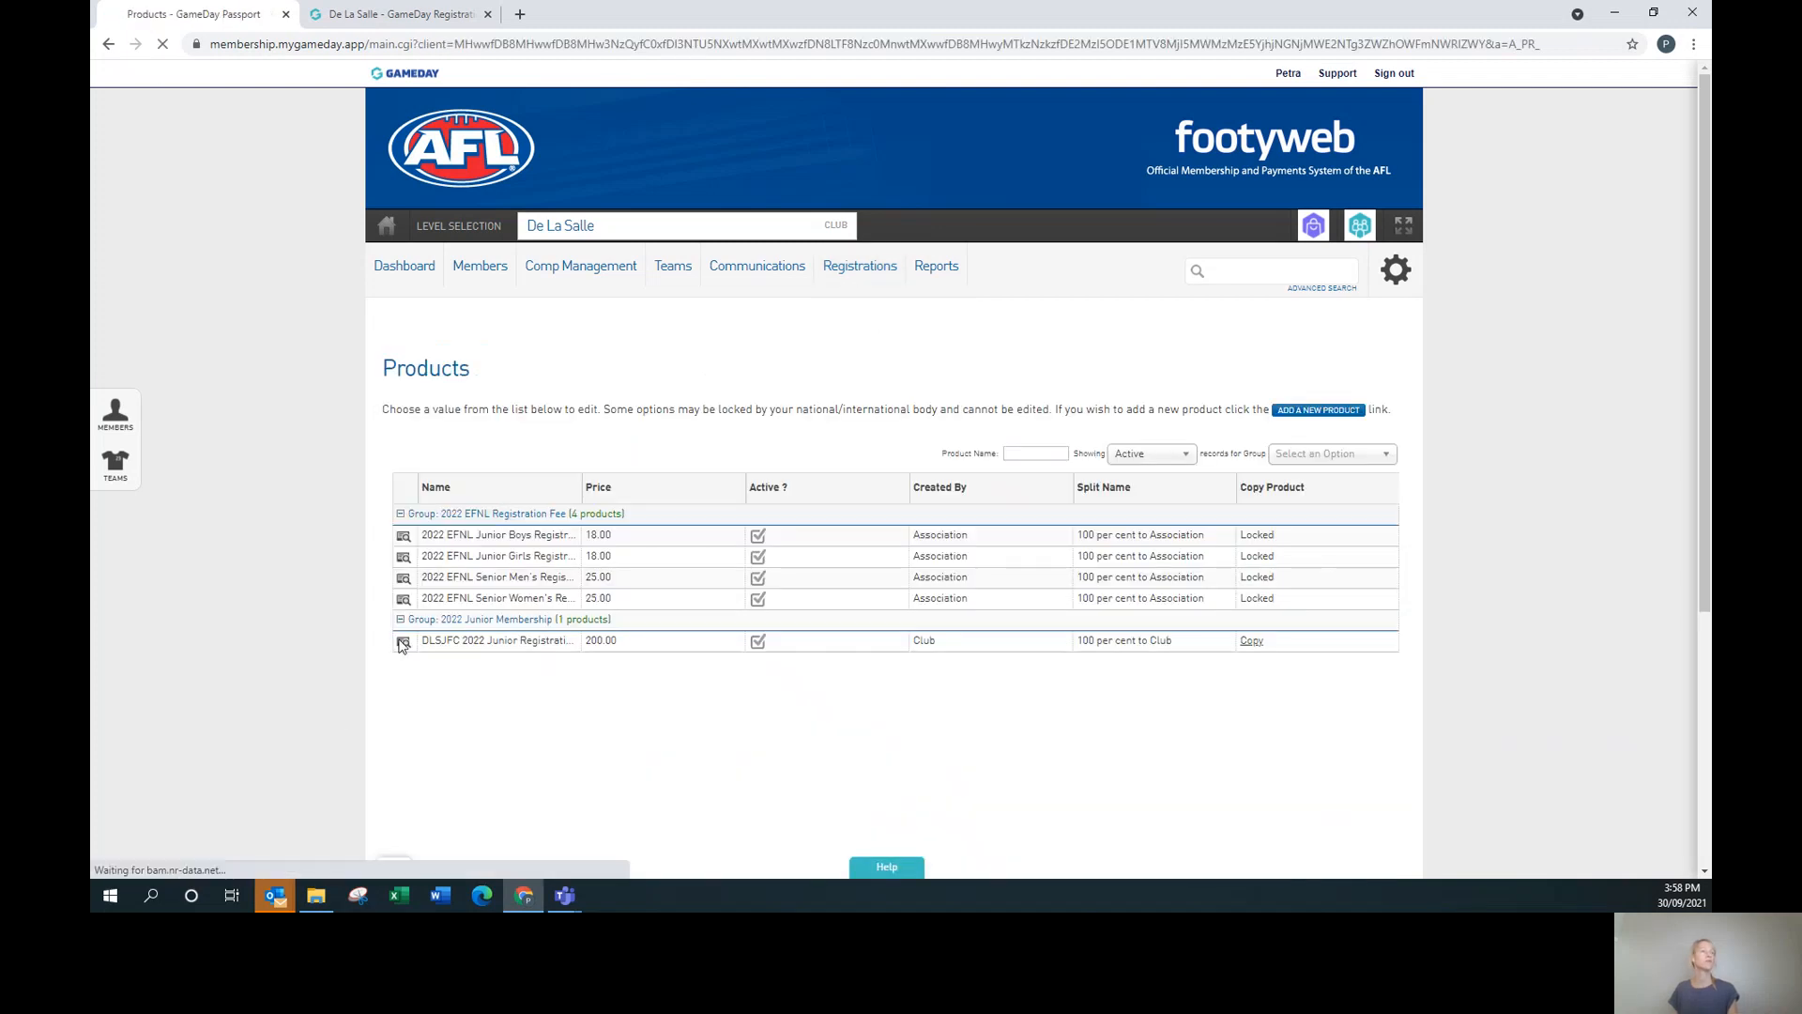
left_click(784, 570)
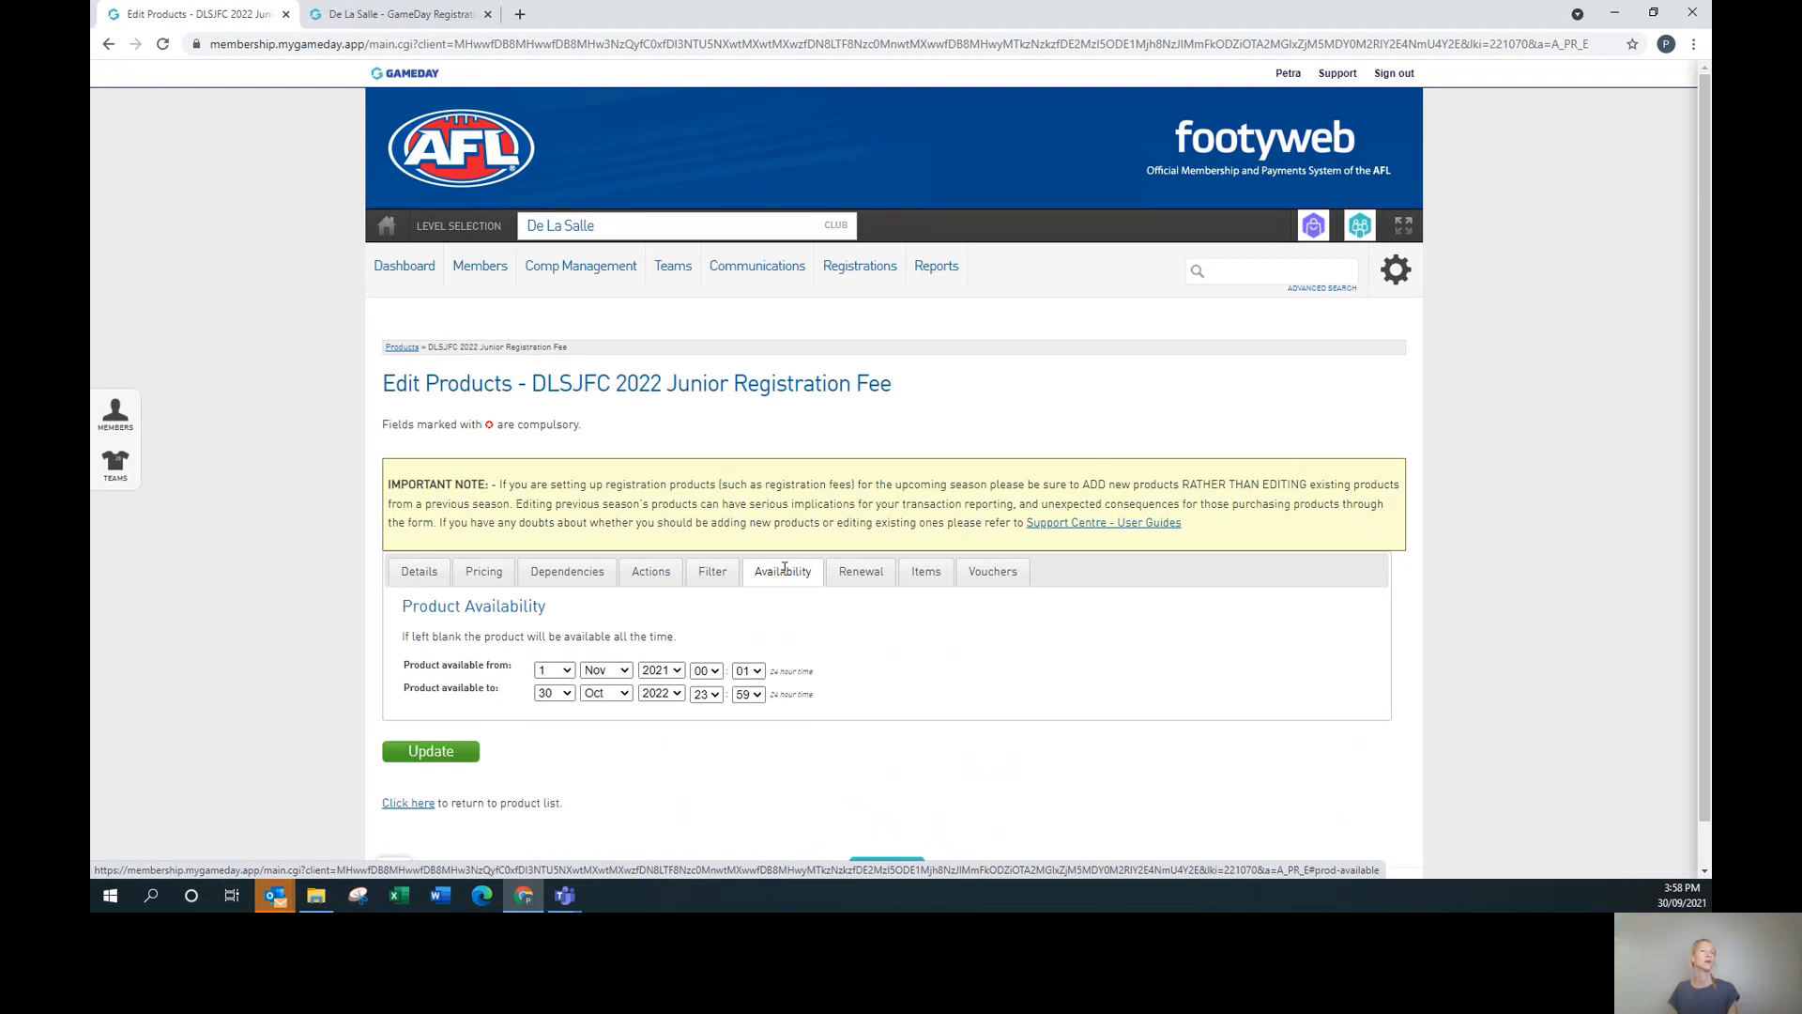
left_click(554, 670)
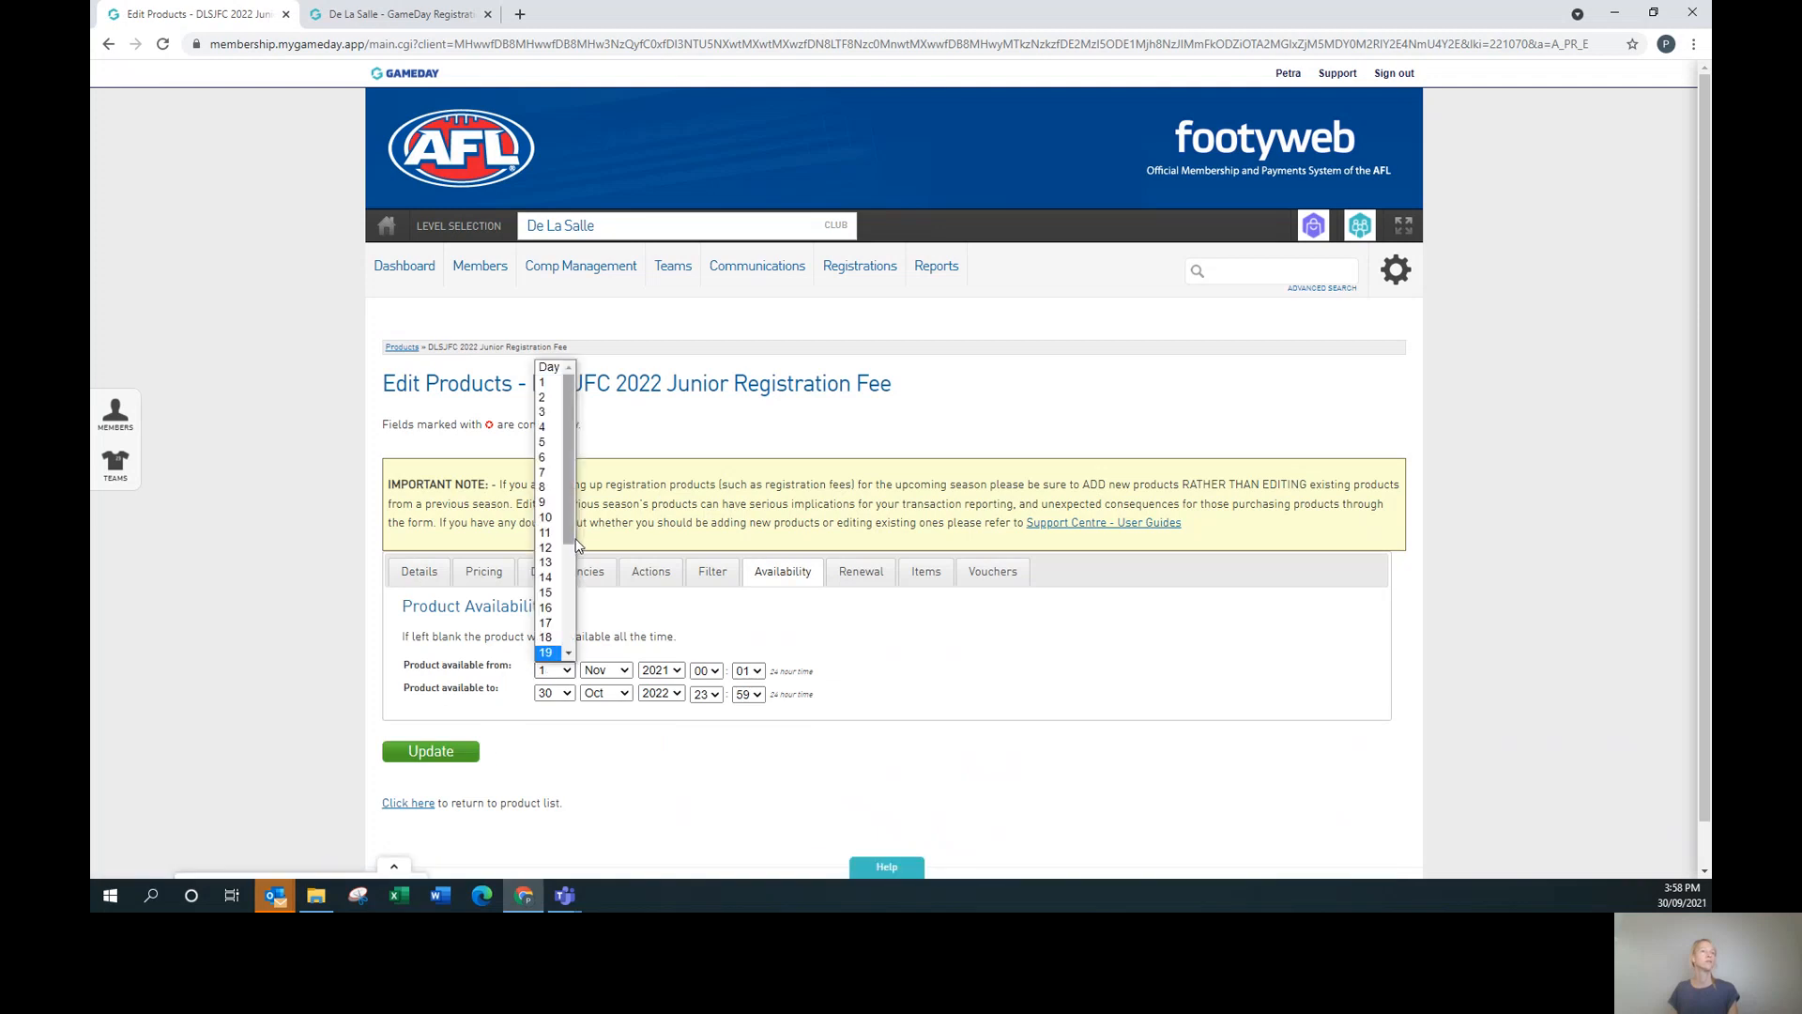
scroll(554, 544, "down", 3)
left_click(548, 636)
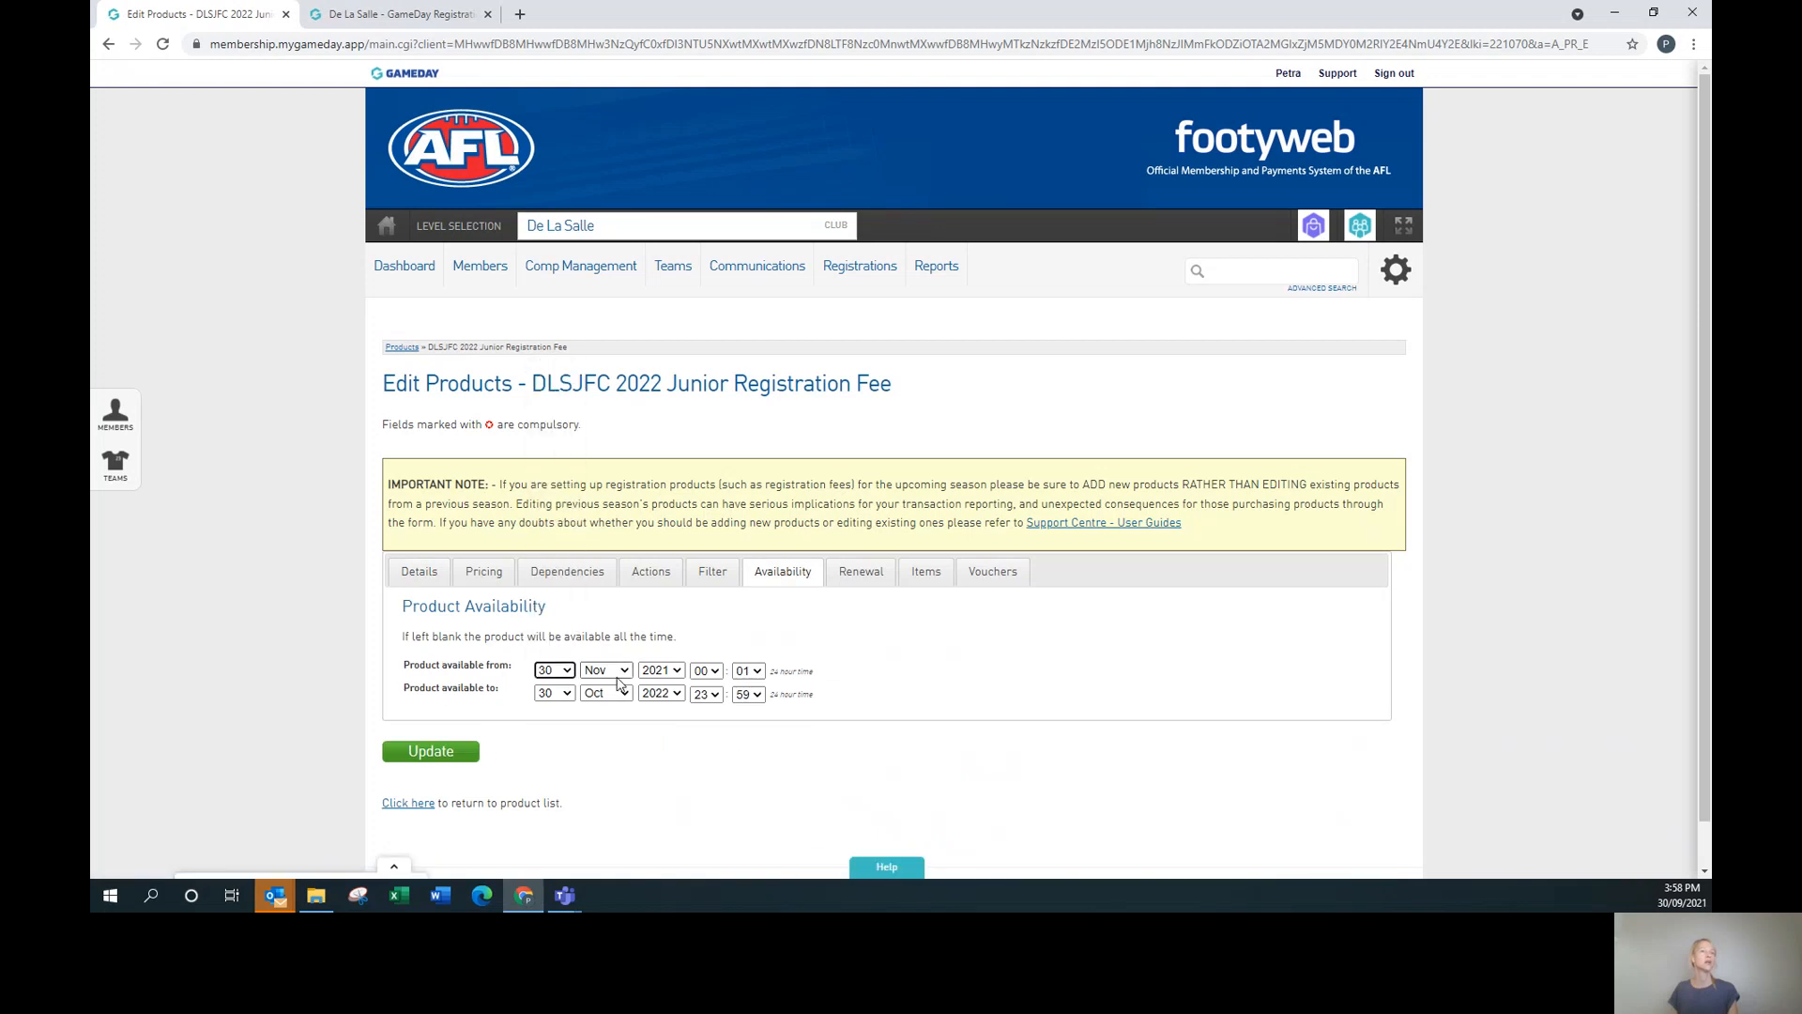
left_click(621, 672)
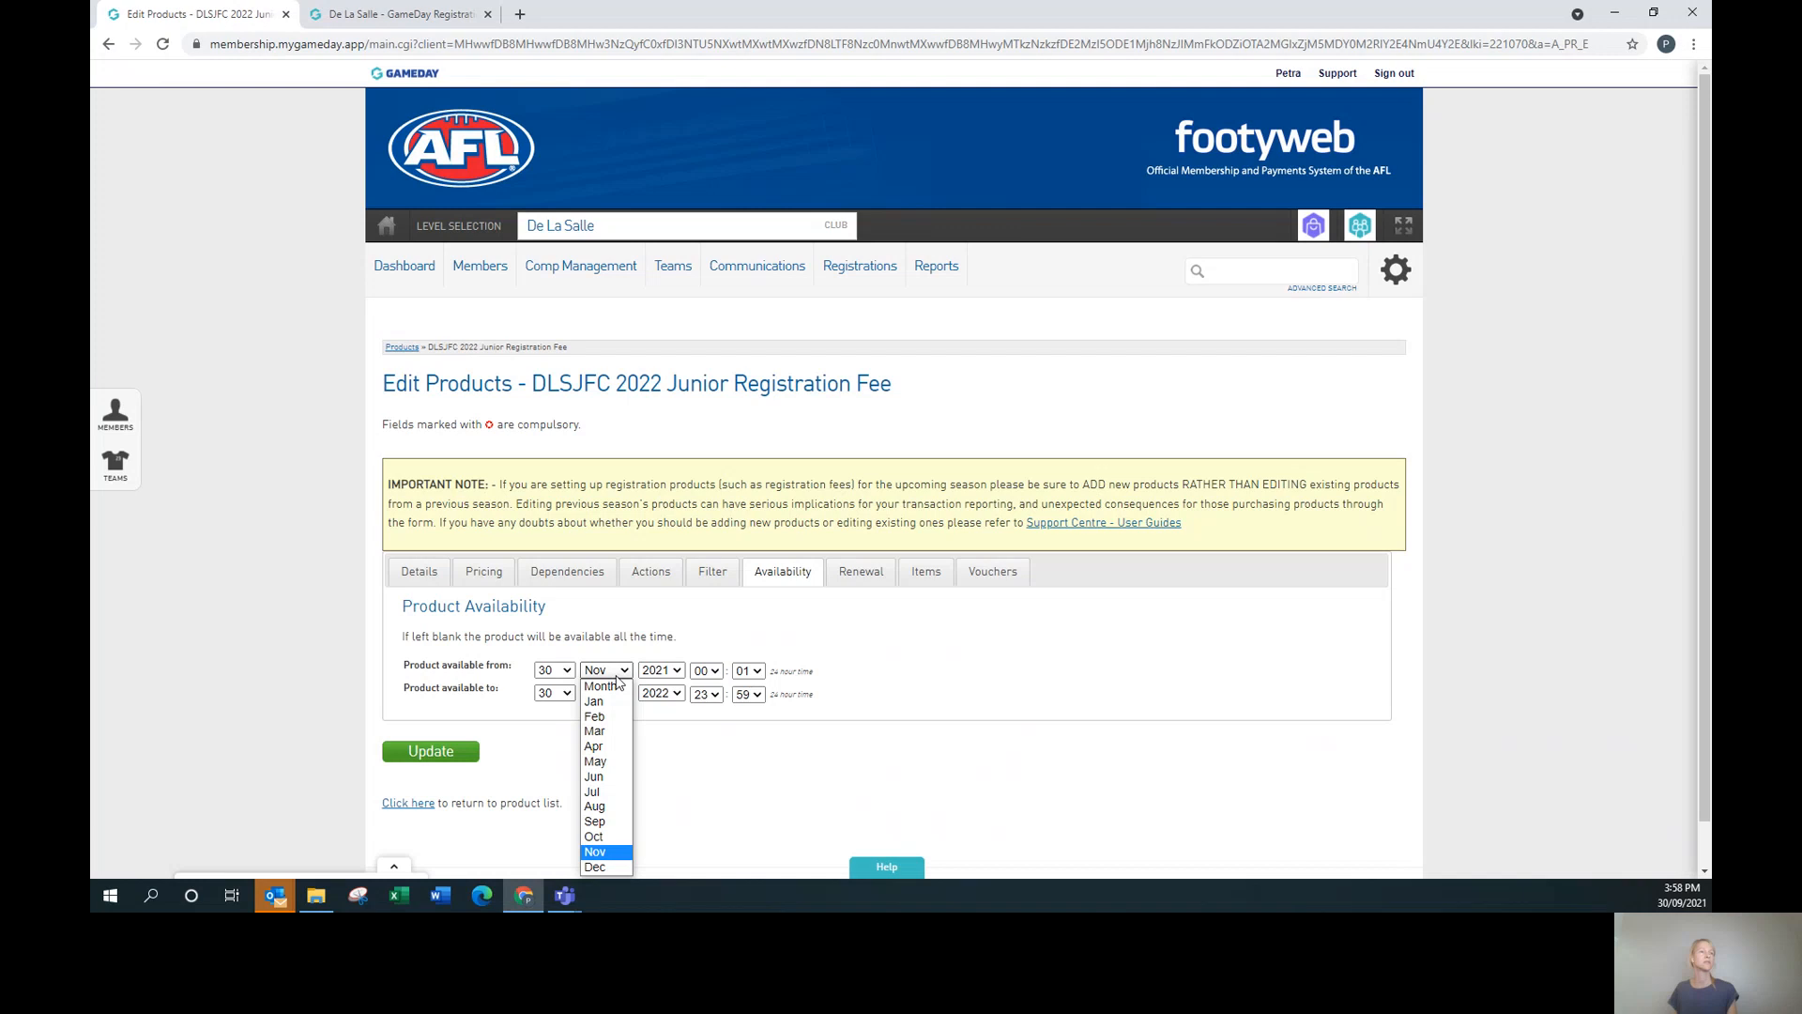
left_click(612, 822)
left_click(441, 758)
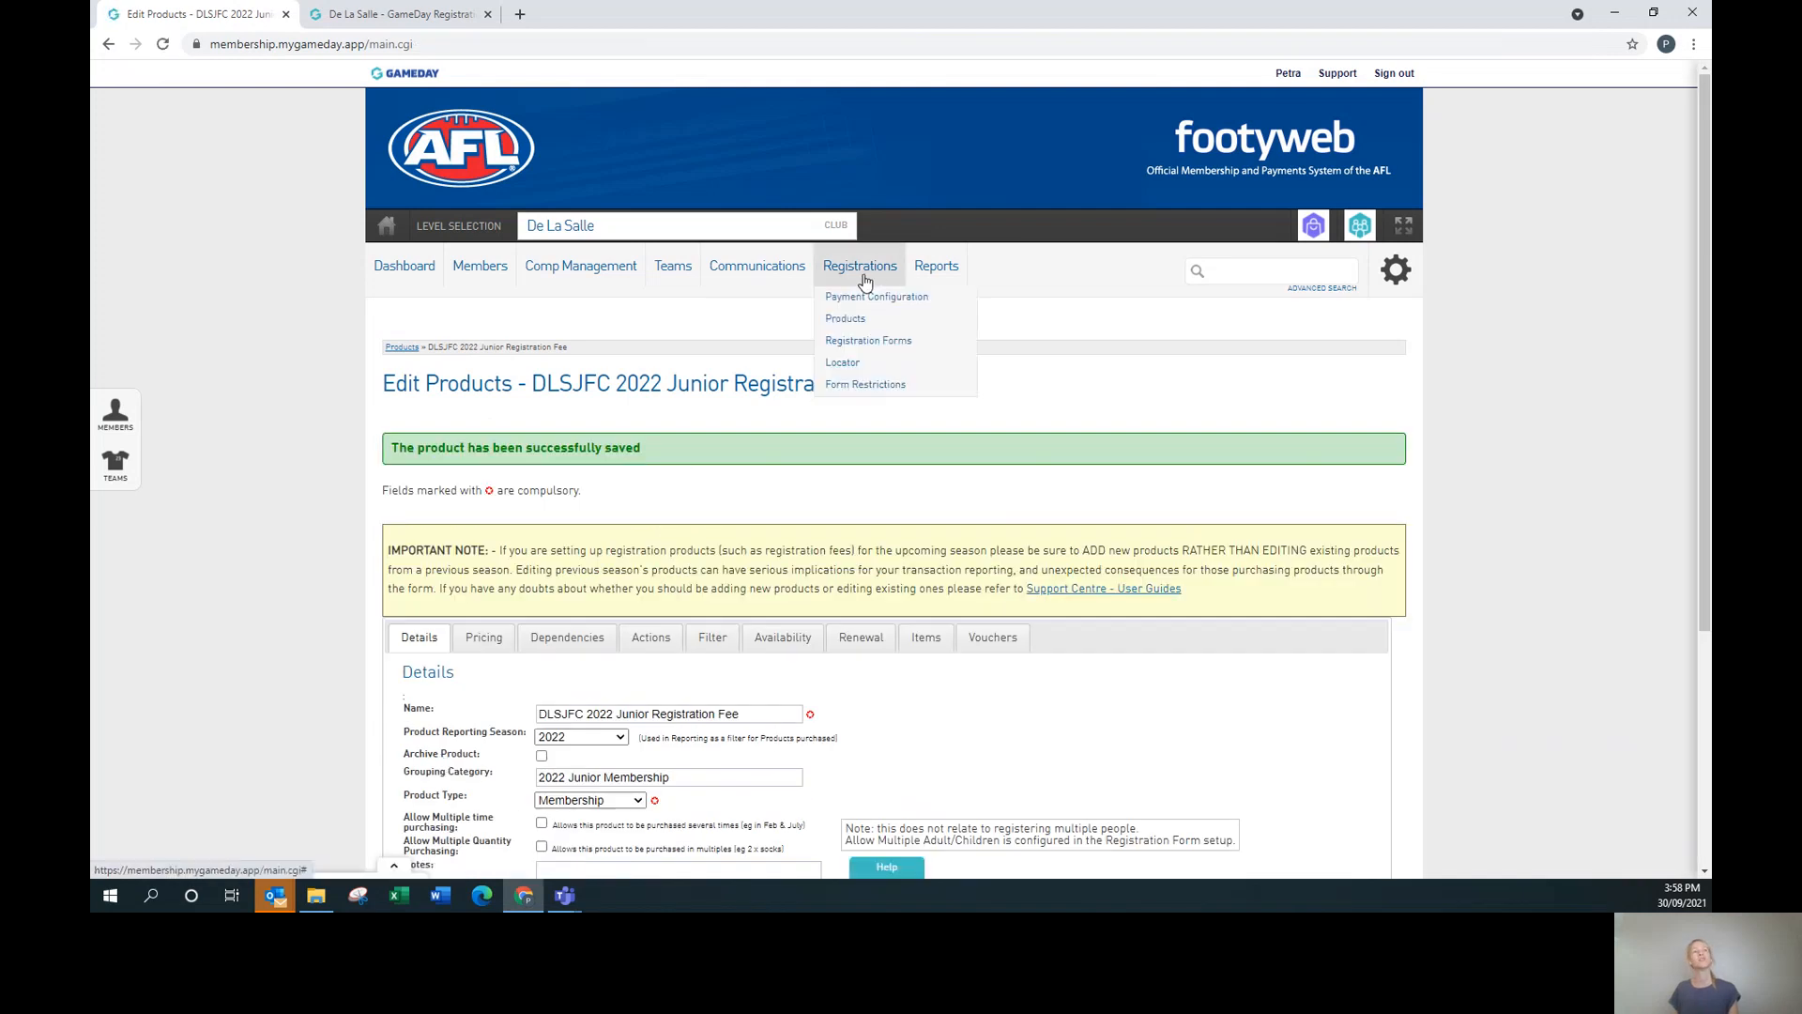
left_click(868, 341)
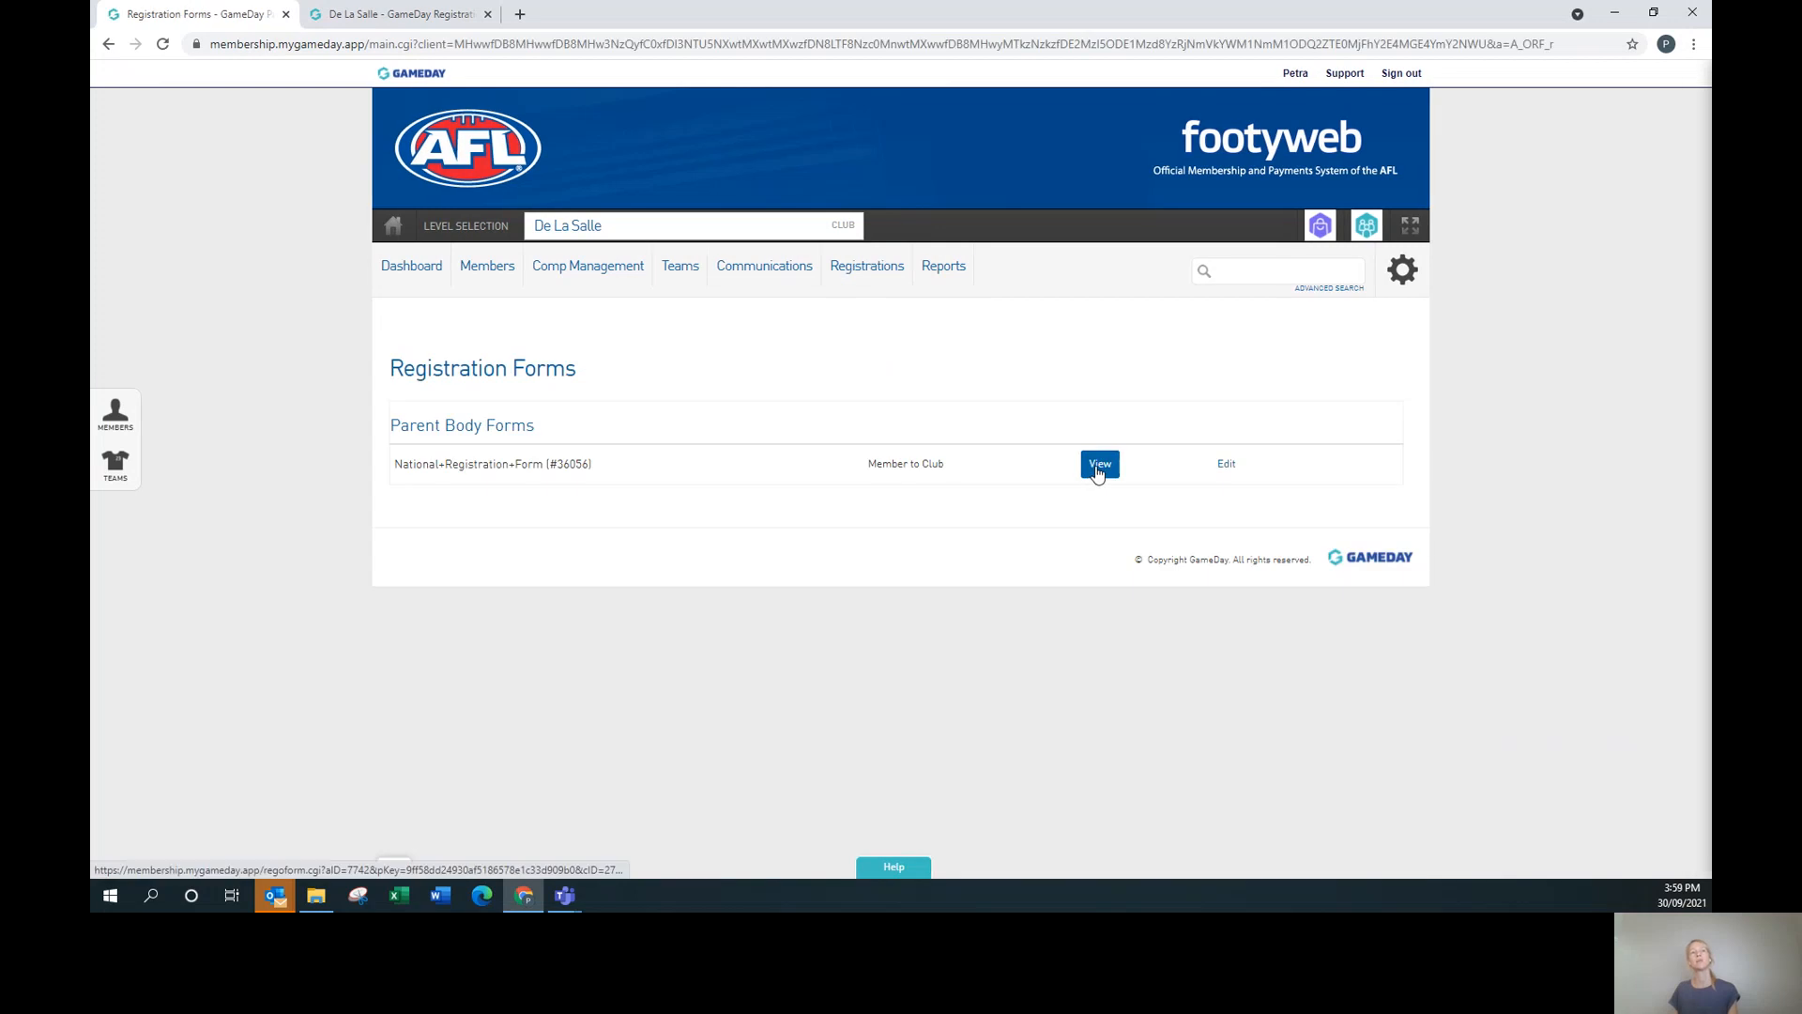
Preview the National Registration Form for 0 adults and 1 child, registering a new member.
left_click(1098, 467)
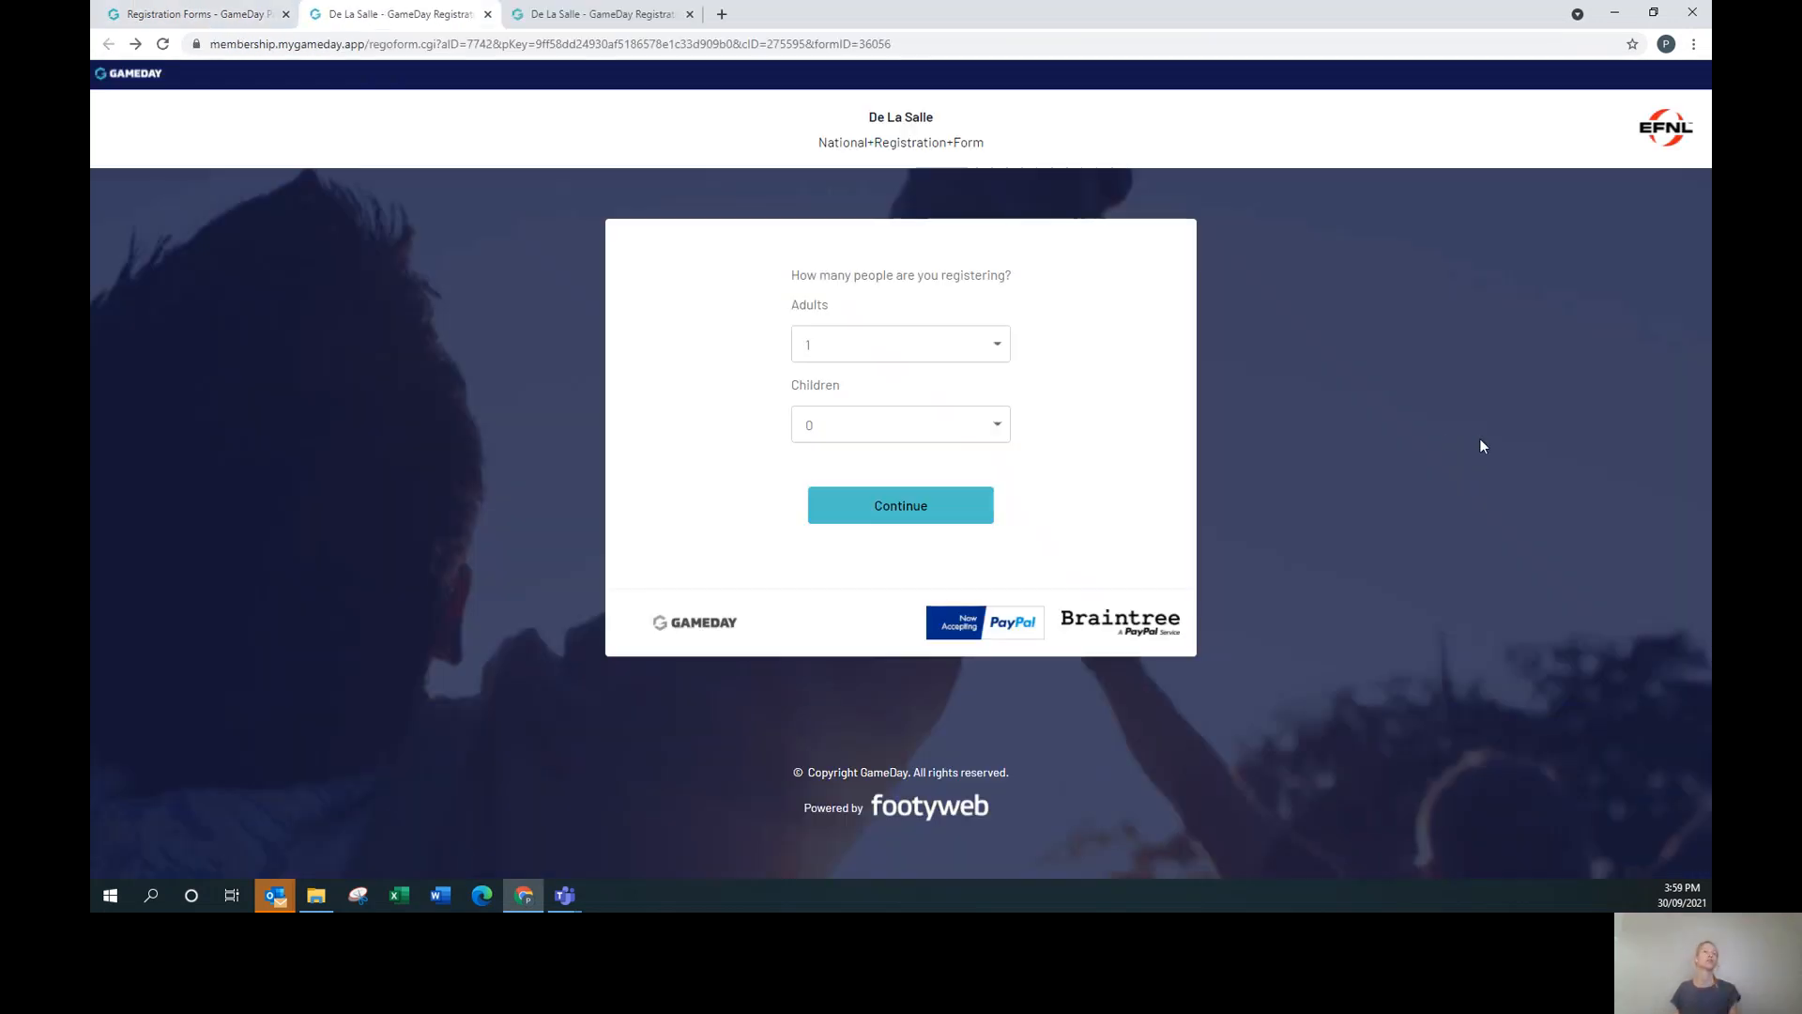
left_click(966, 343)
left_click(929, 372)
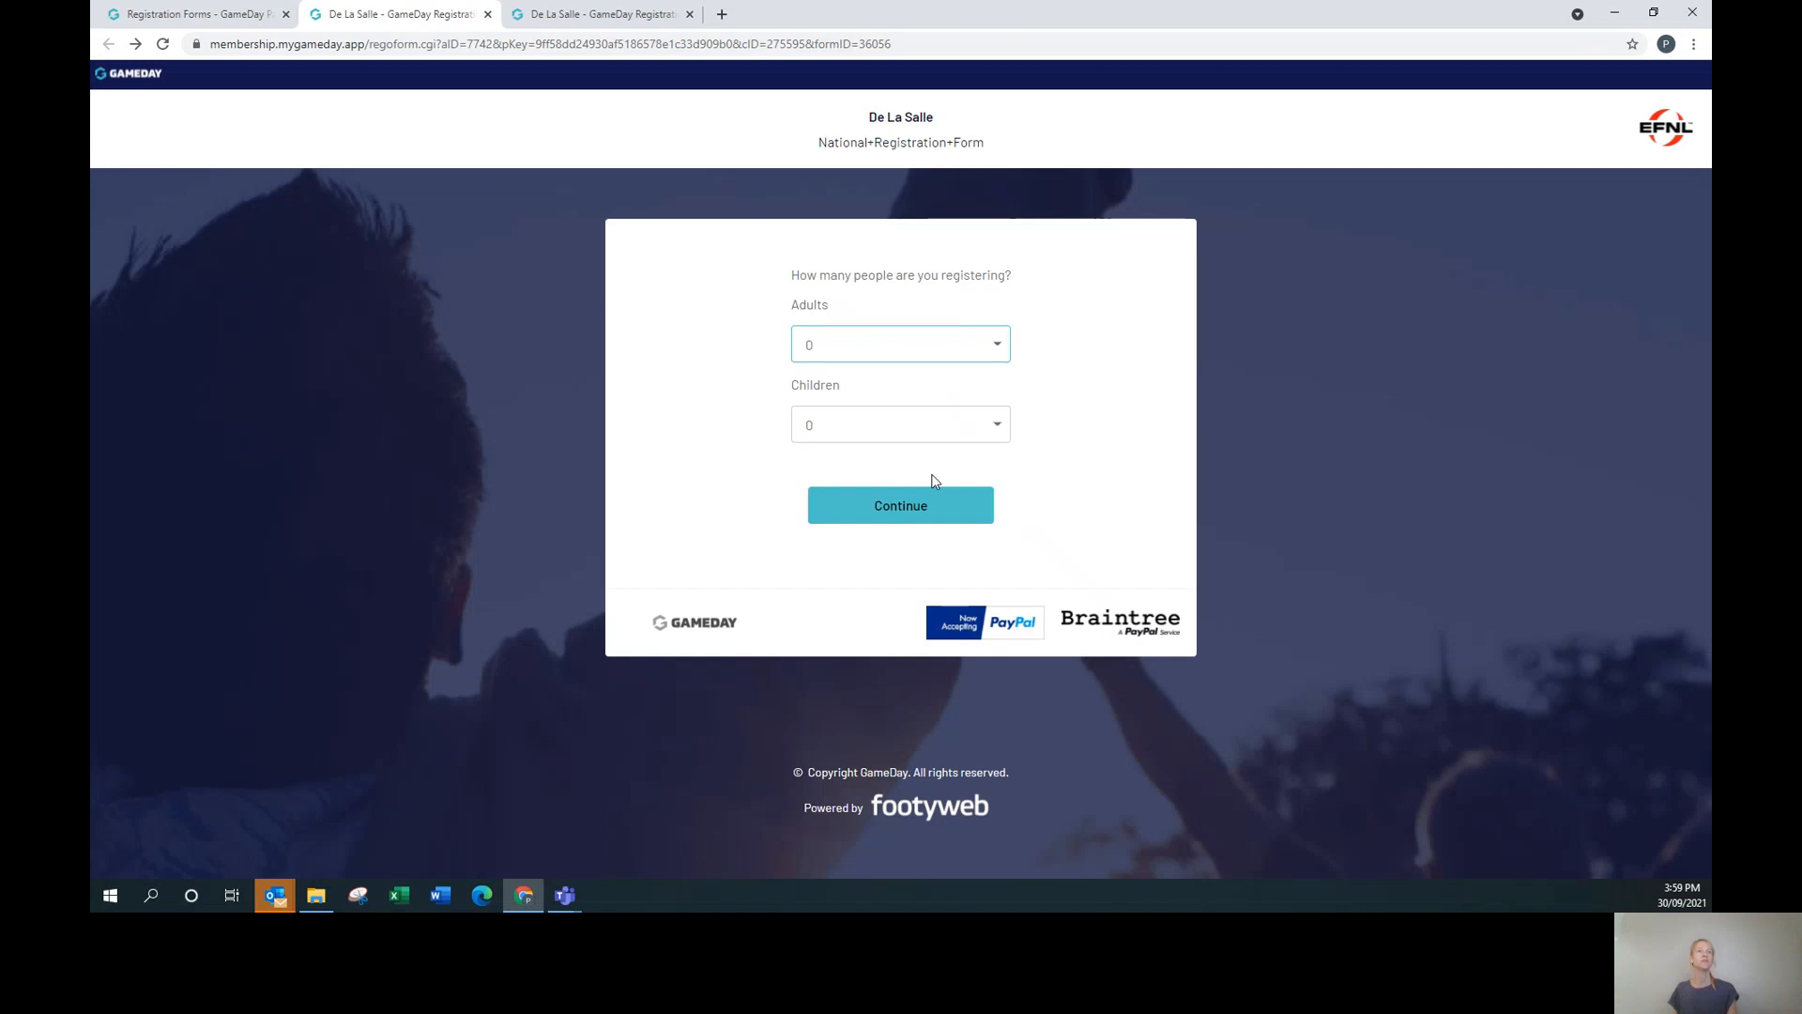
left_click(950, 427)
left_click(925, 469)
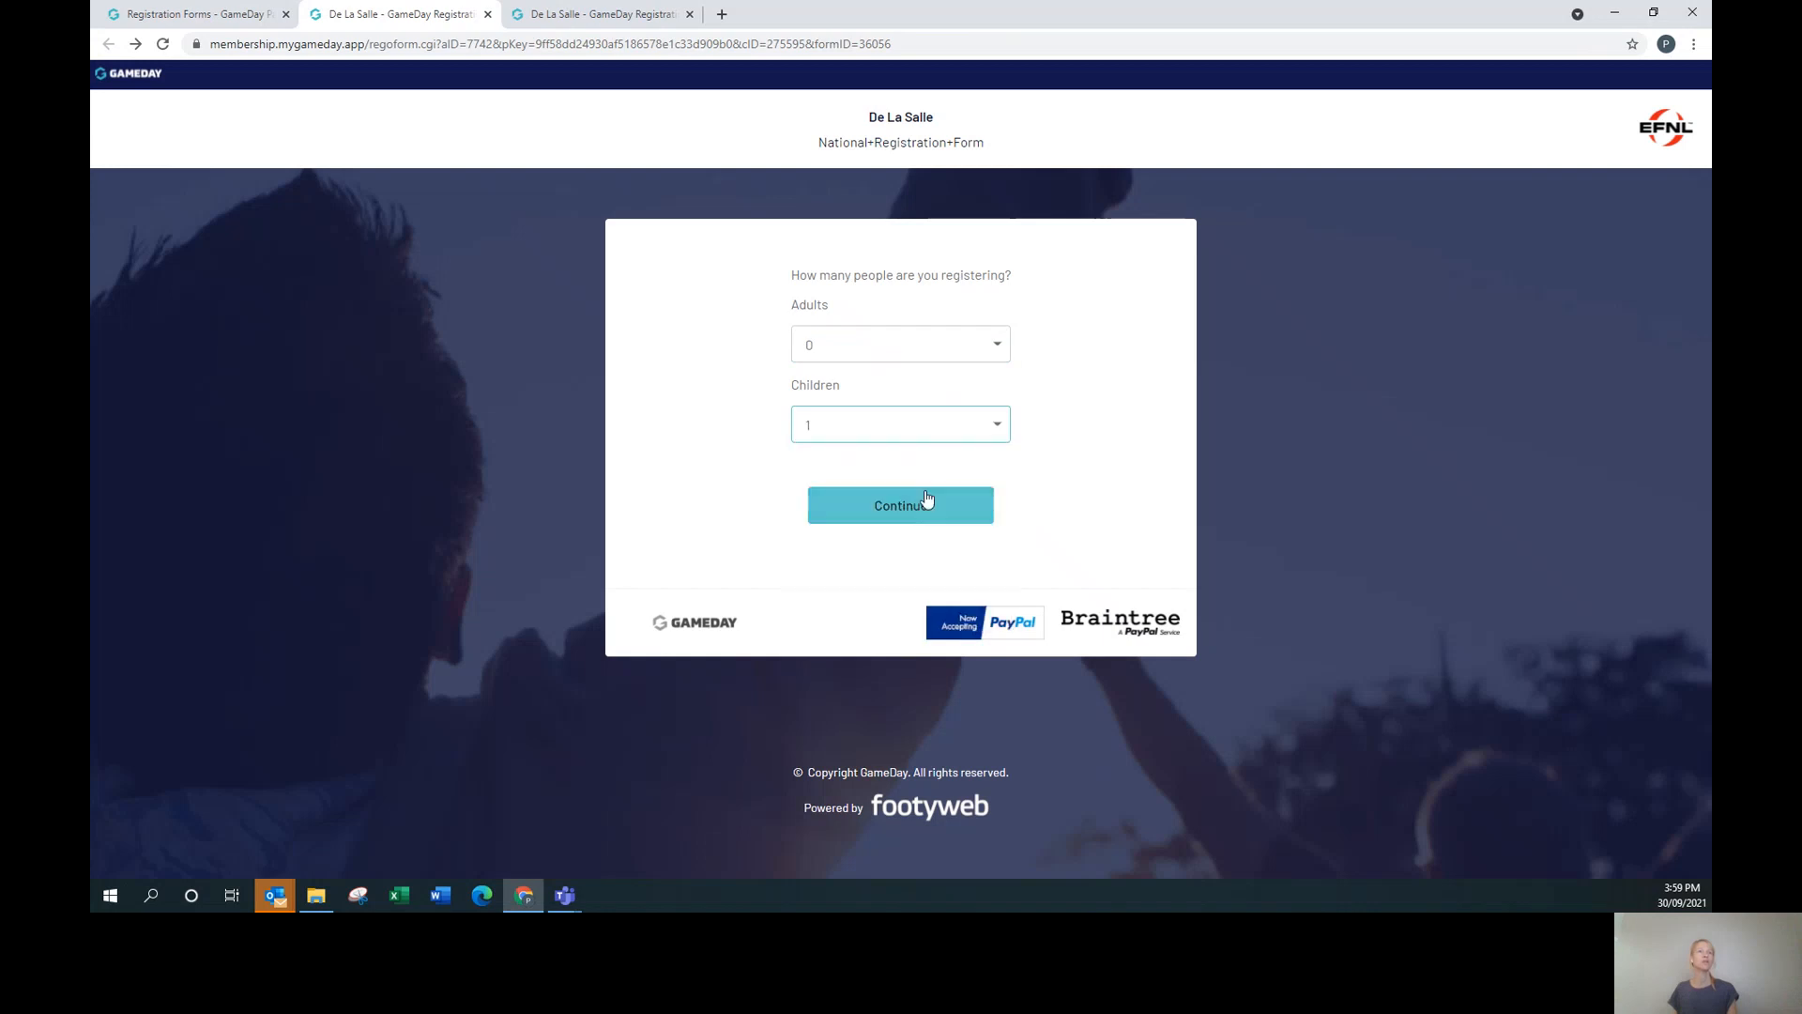
left_click(925, 508)
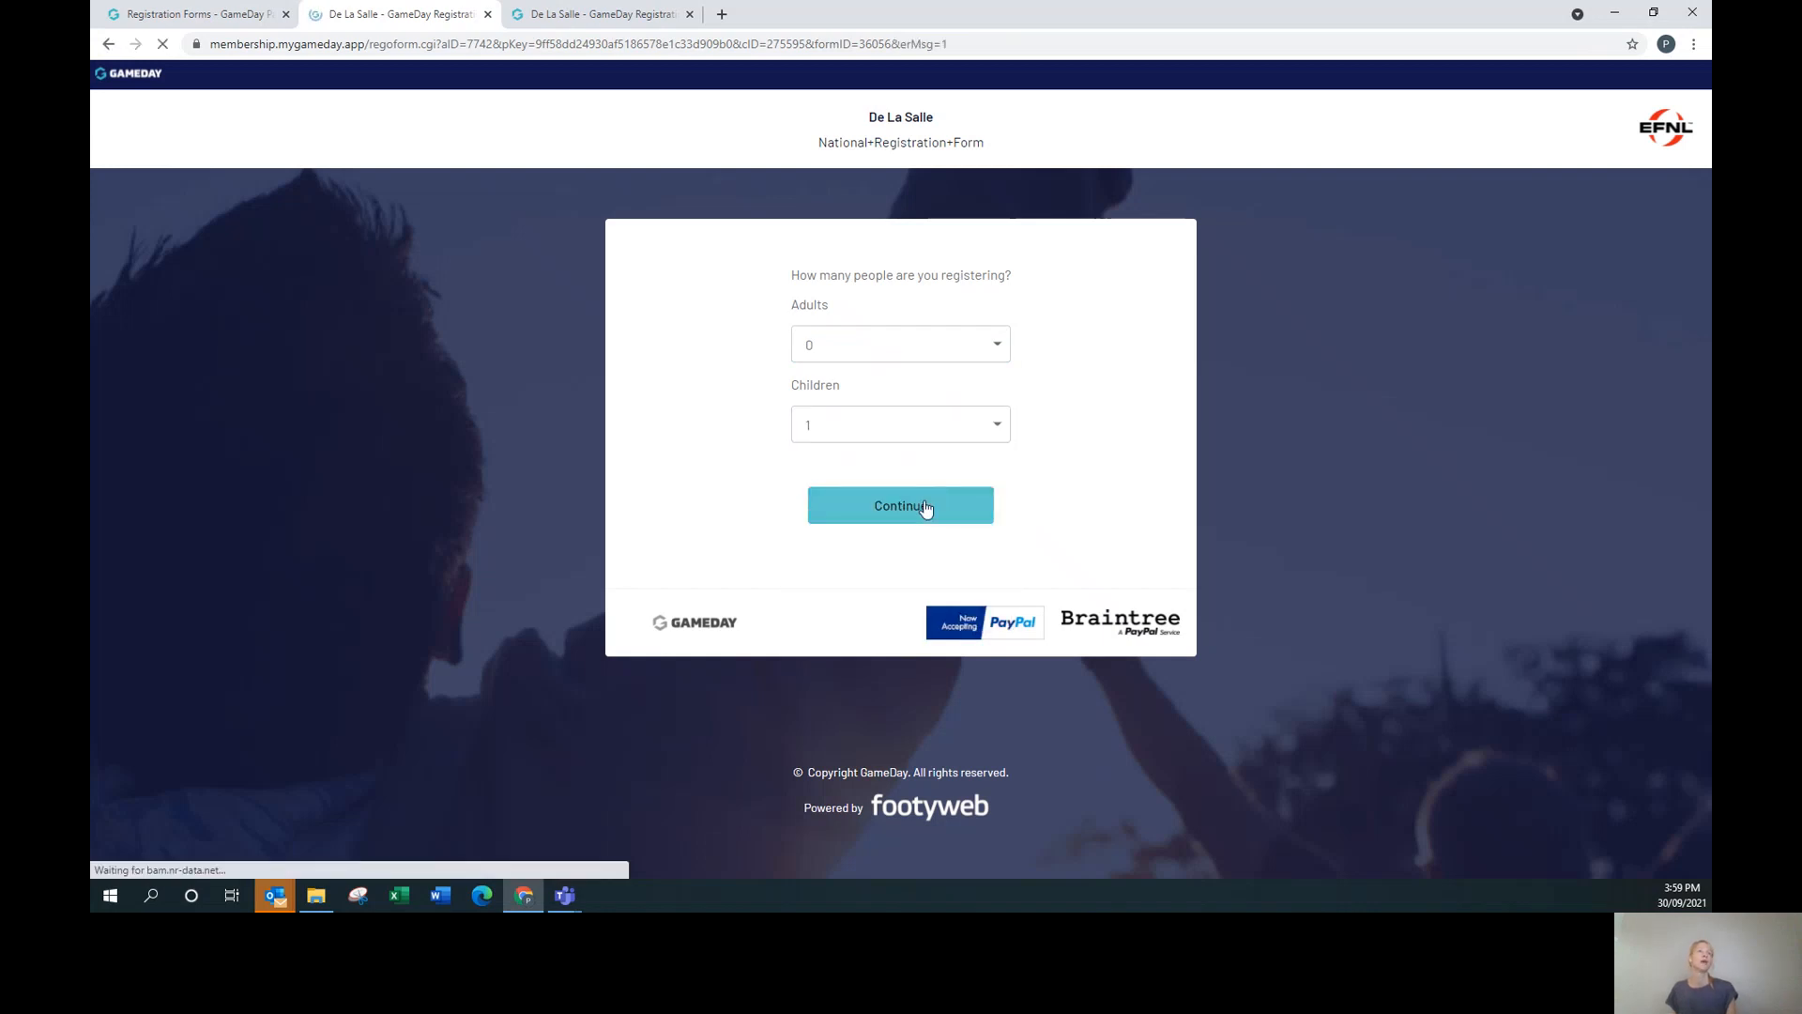
scroll(1031, 518, "down", 5)
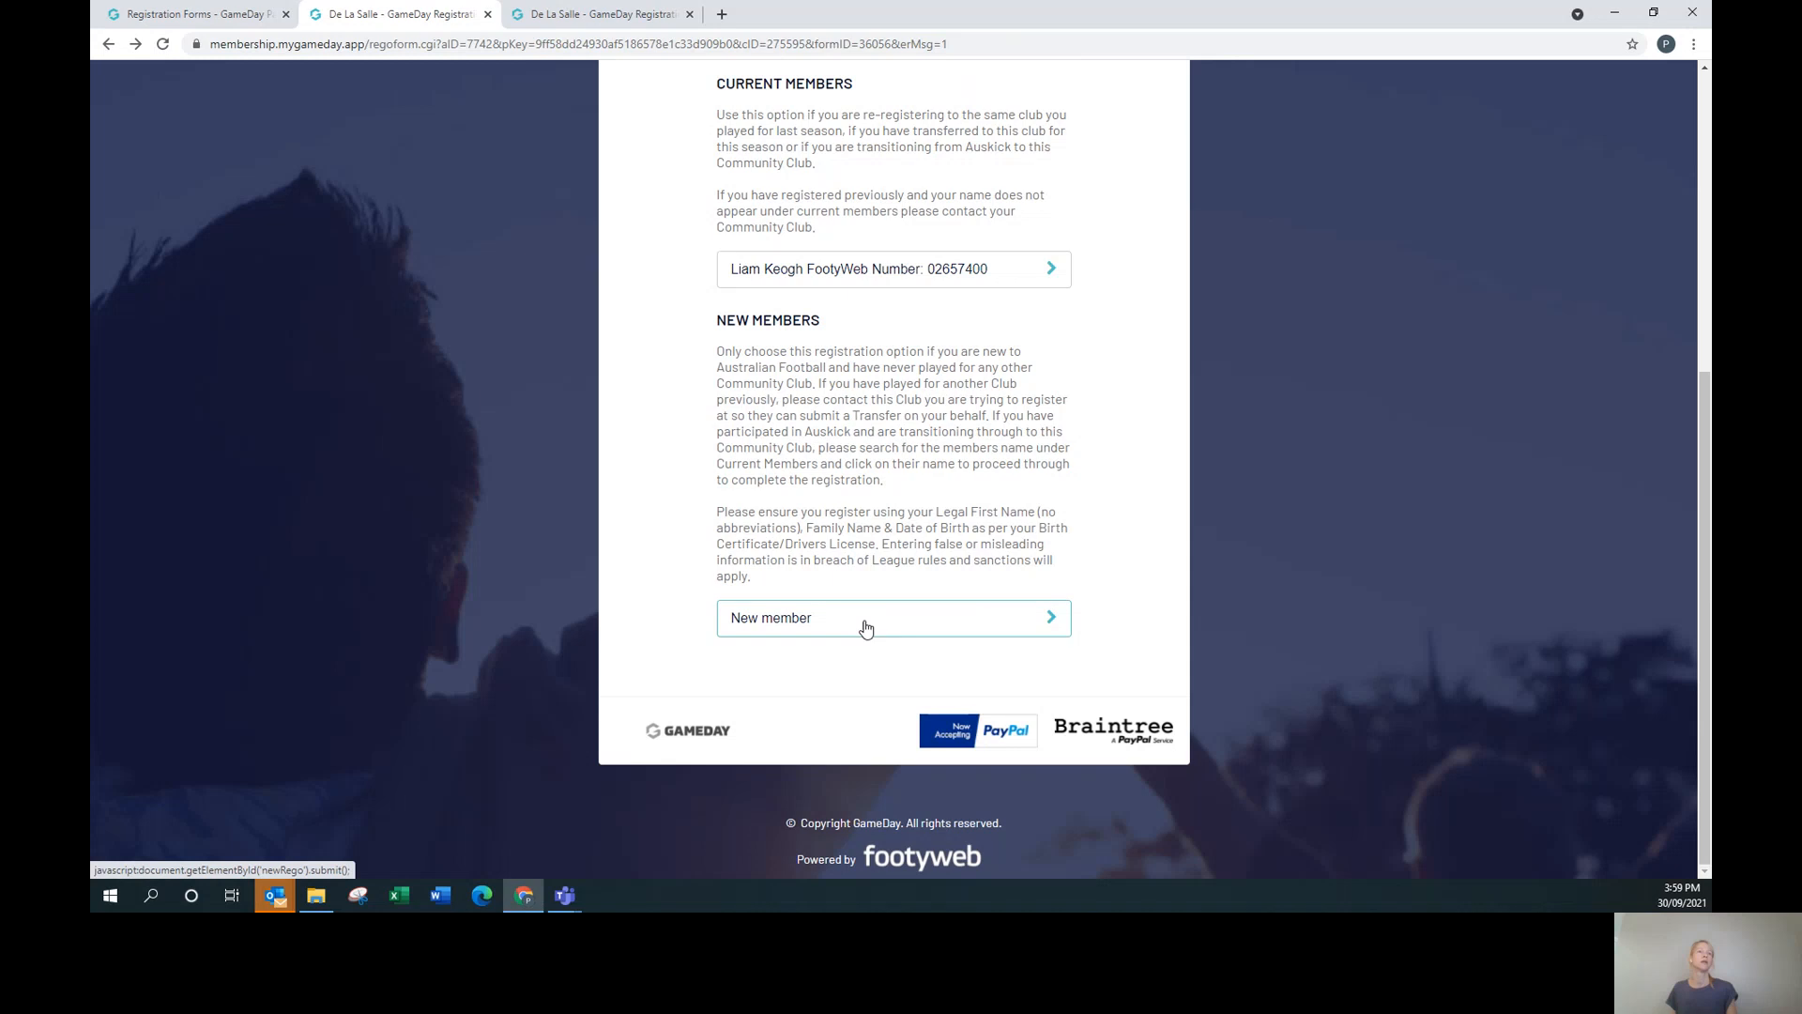
left_click(847, 627)
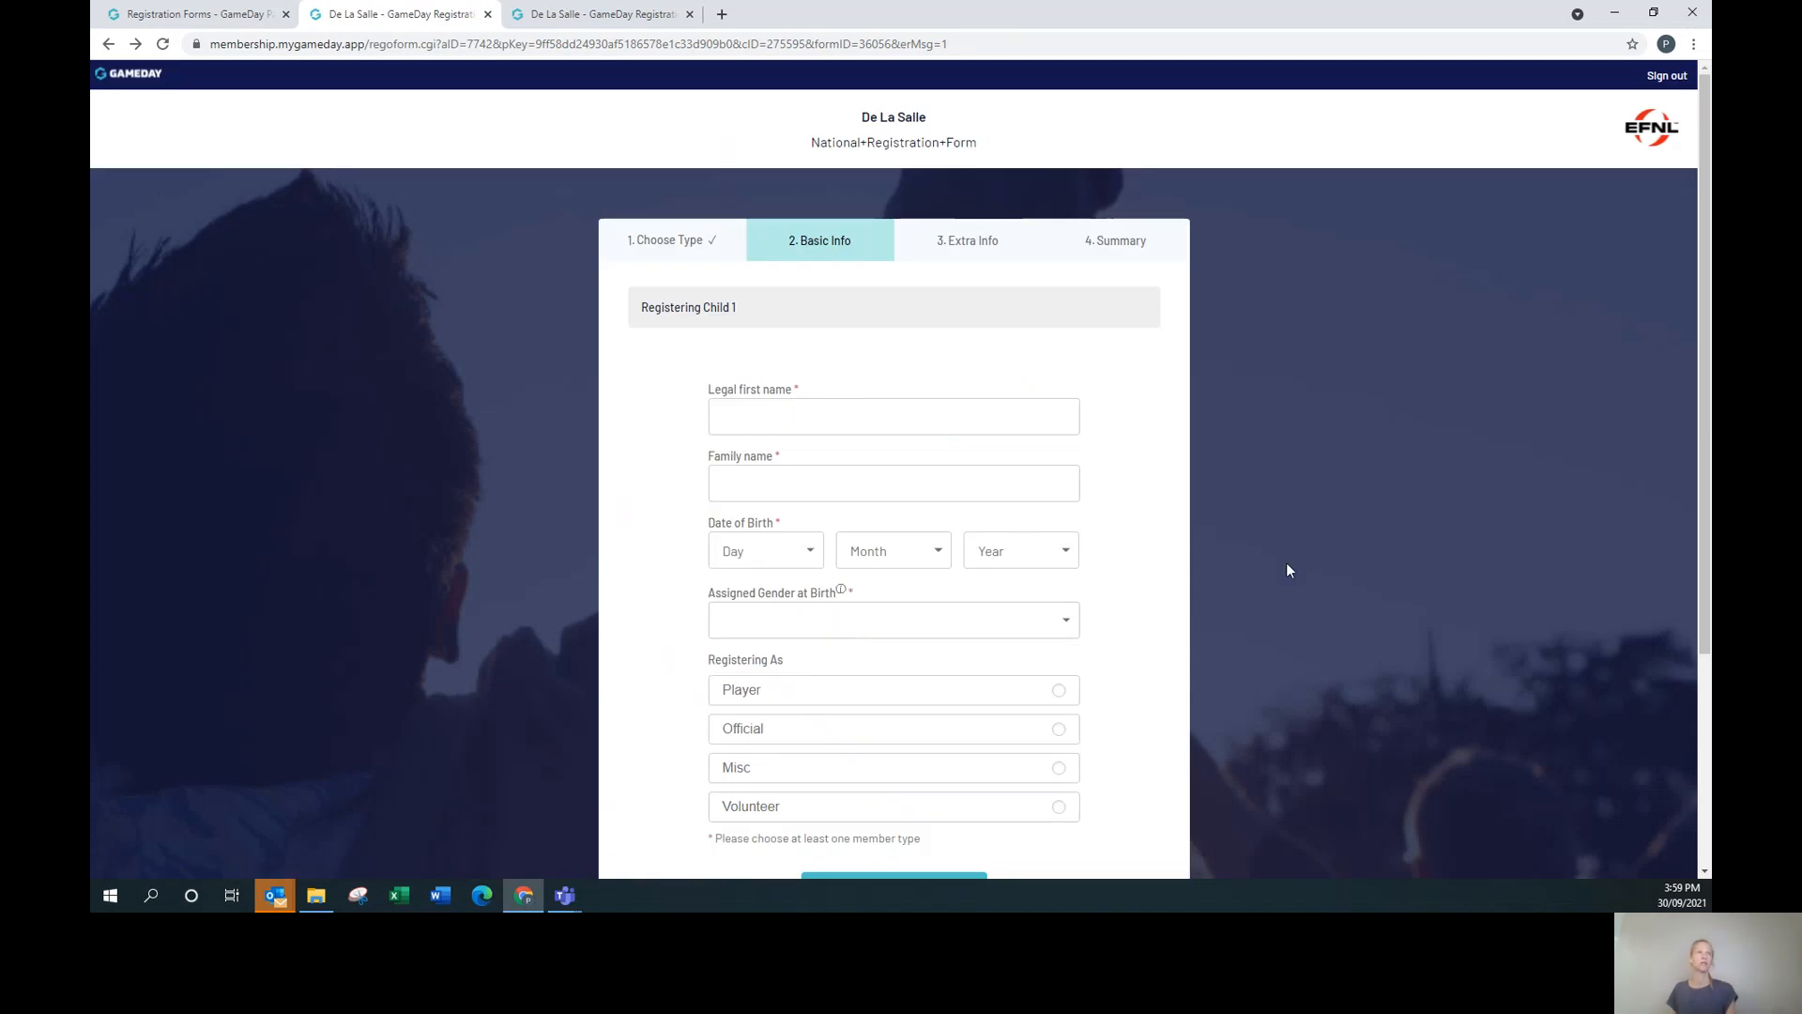
Enter 'test' as the child's legal first name and family name.
scroll(1154, 560, "down", 2)
left_click(813, 239)
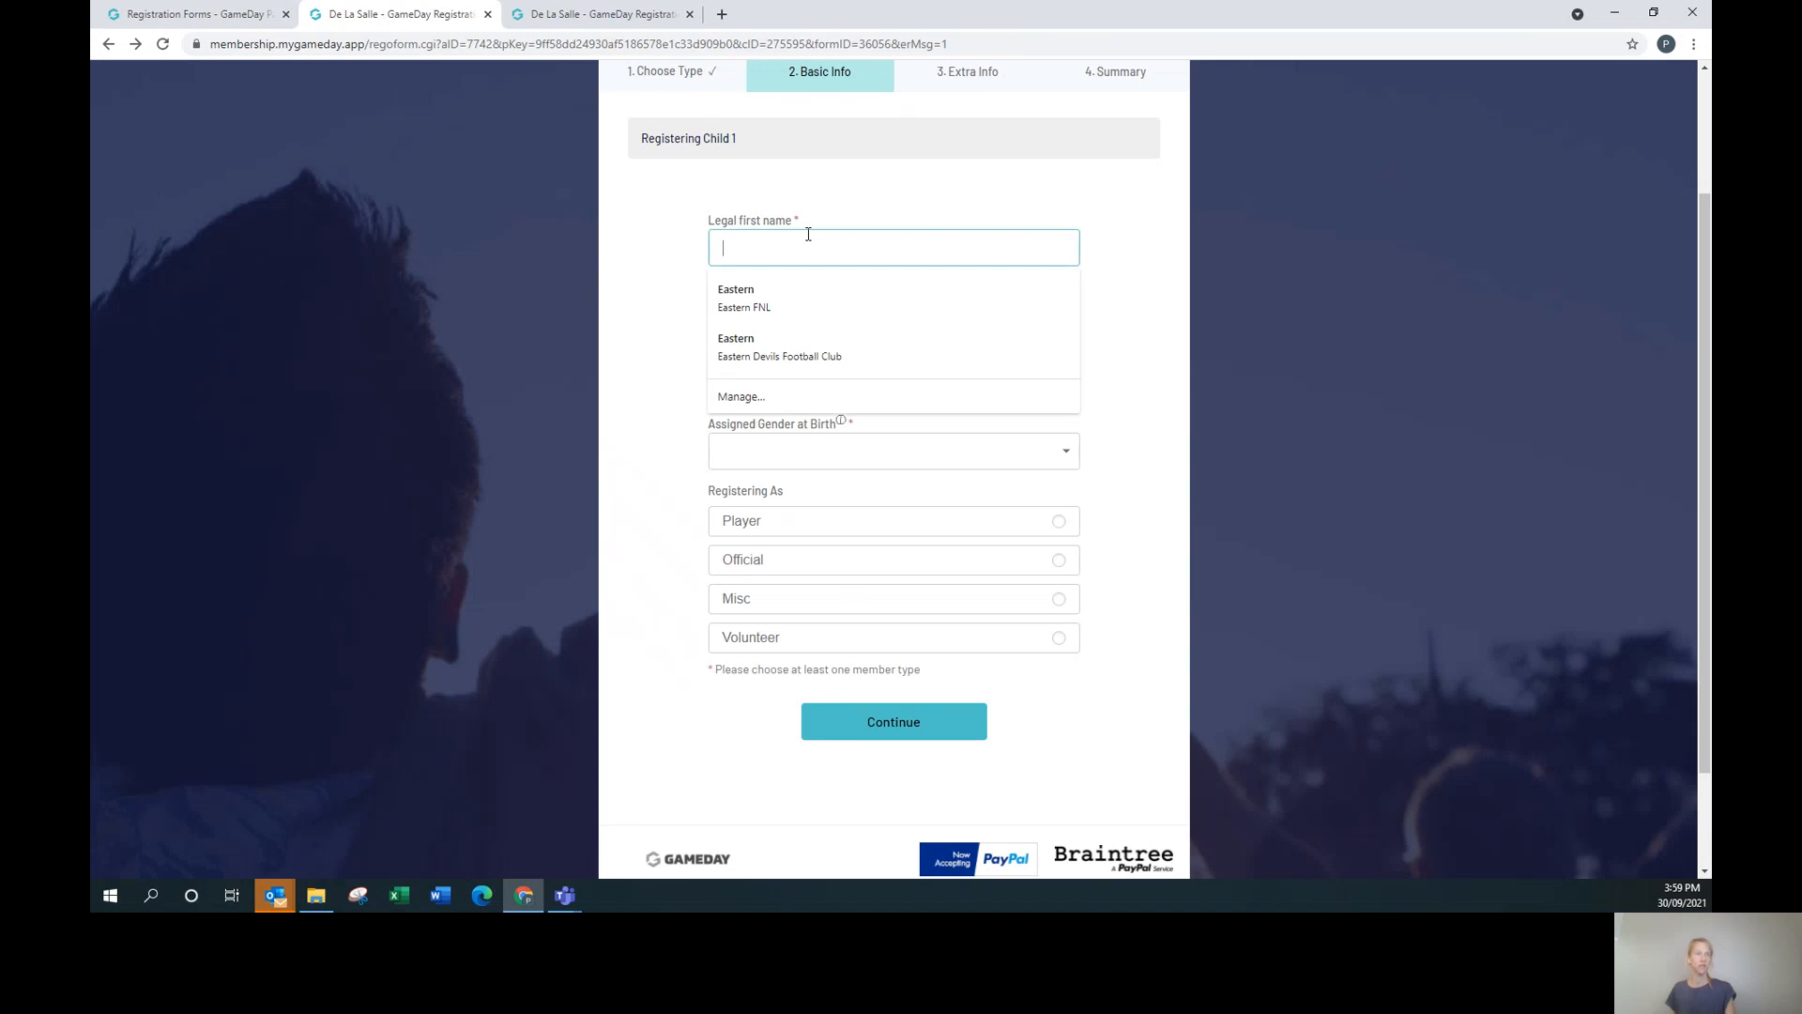
type("test")
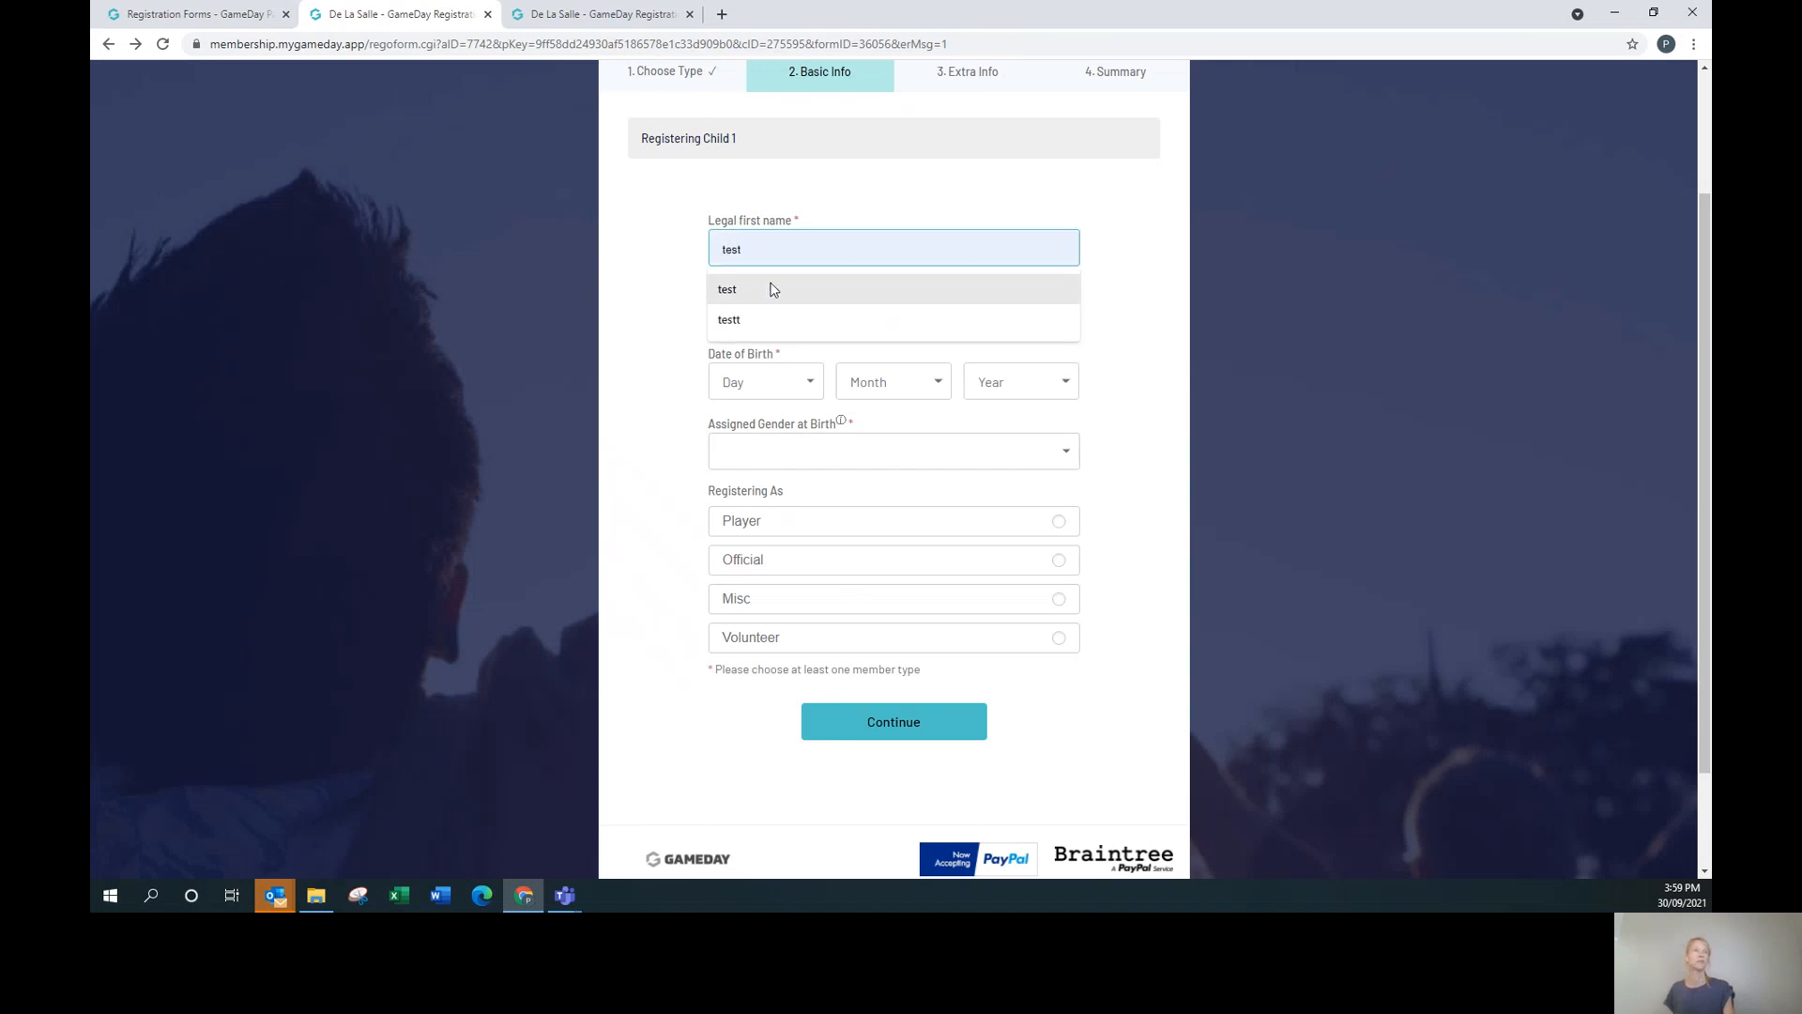
left_click(765, 288)
left_click(788, 316)
type("test")
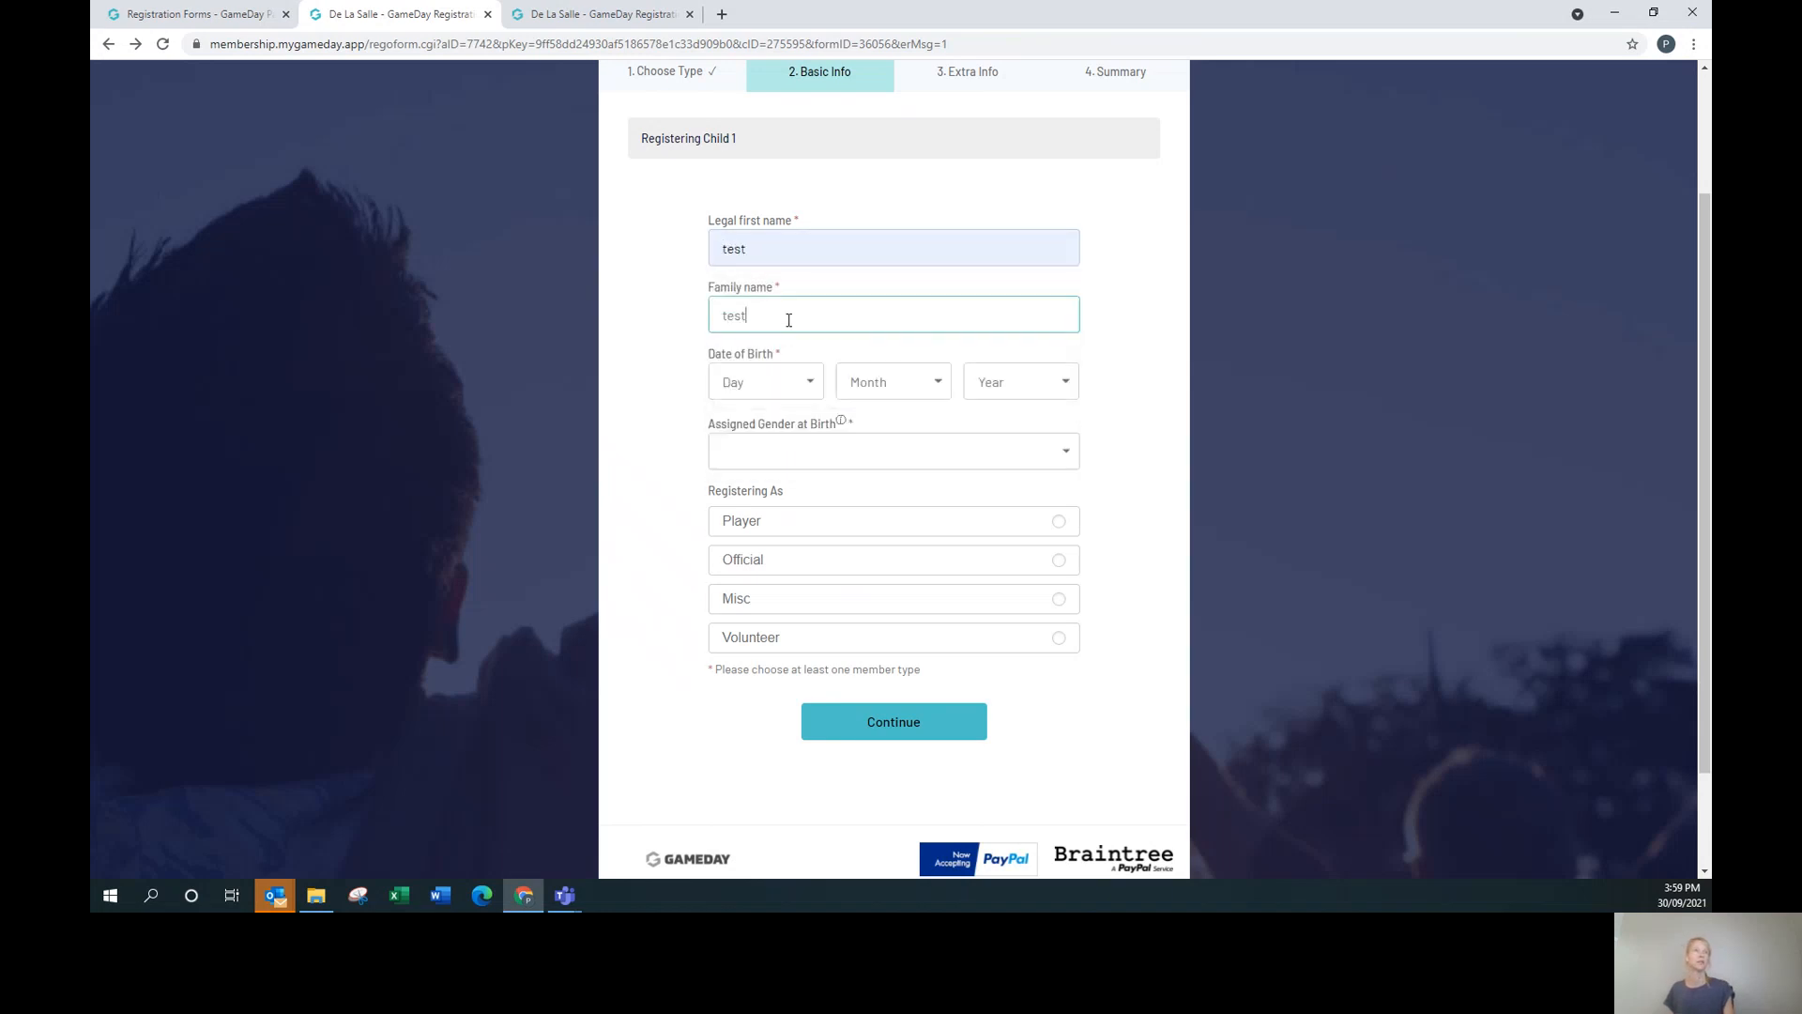
left_click(788, 385)
left_click(779, 476)
left_click(857, 385)
left_click(860, 466)
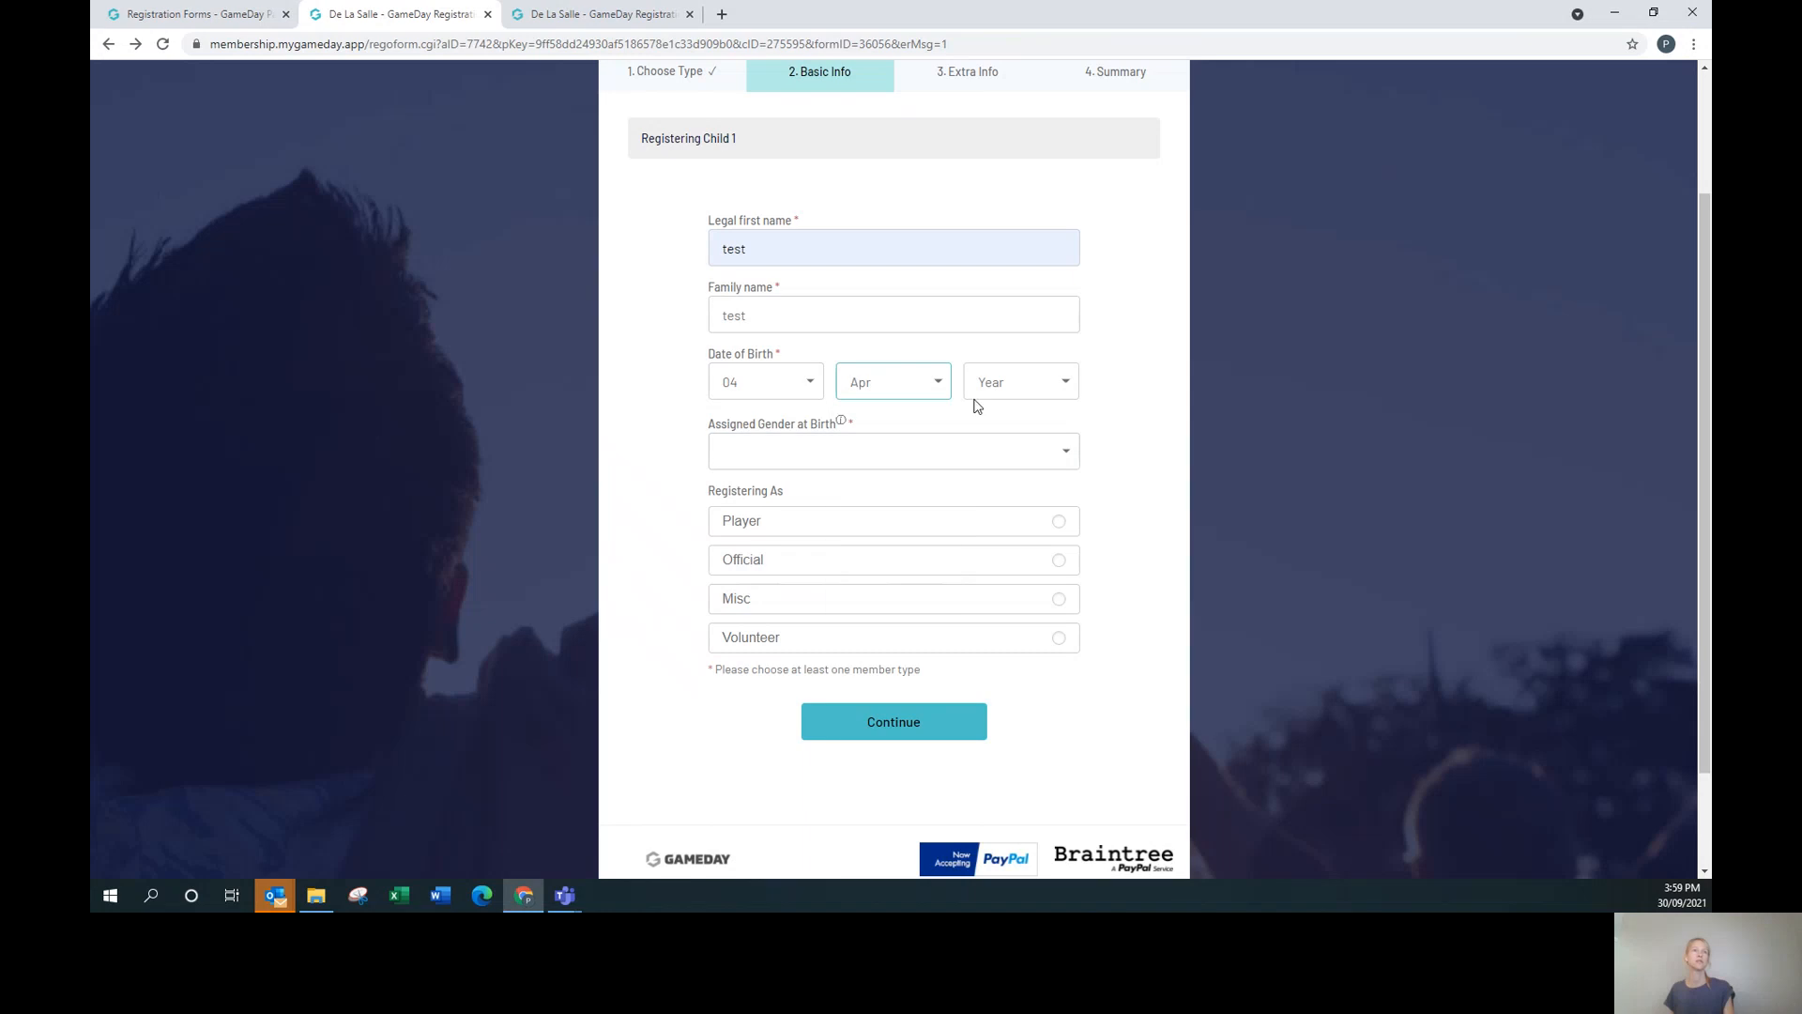
left_click(990, 383)
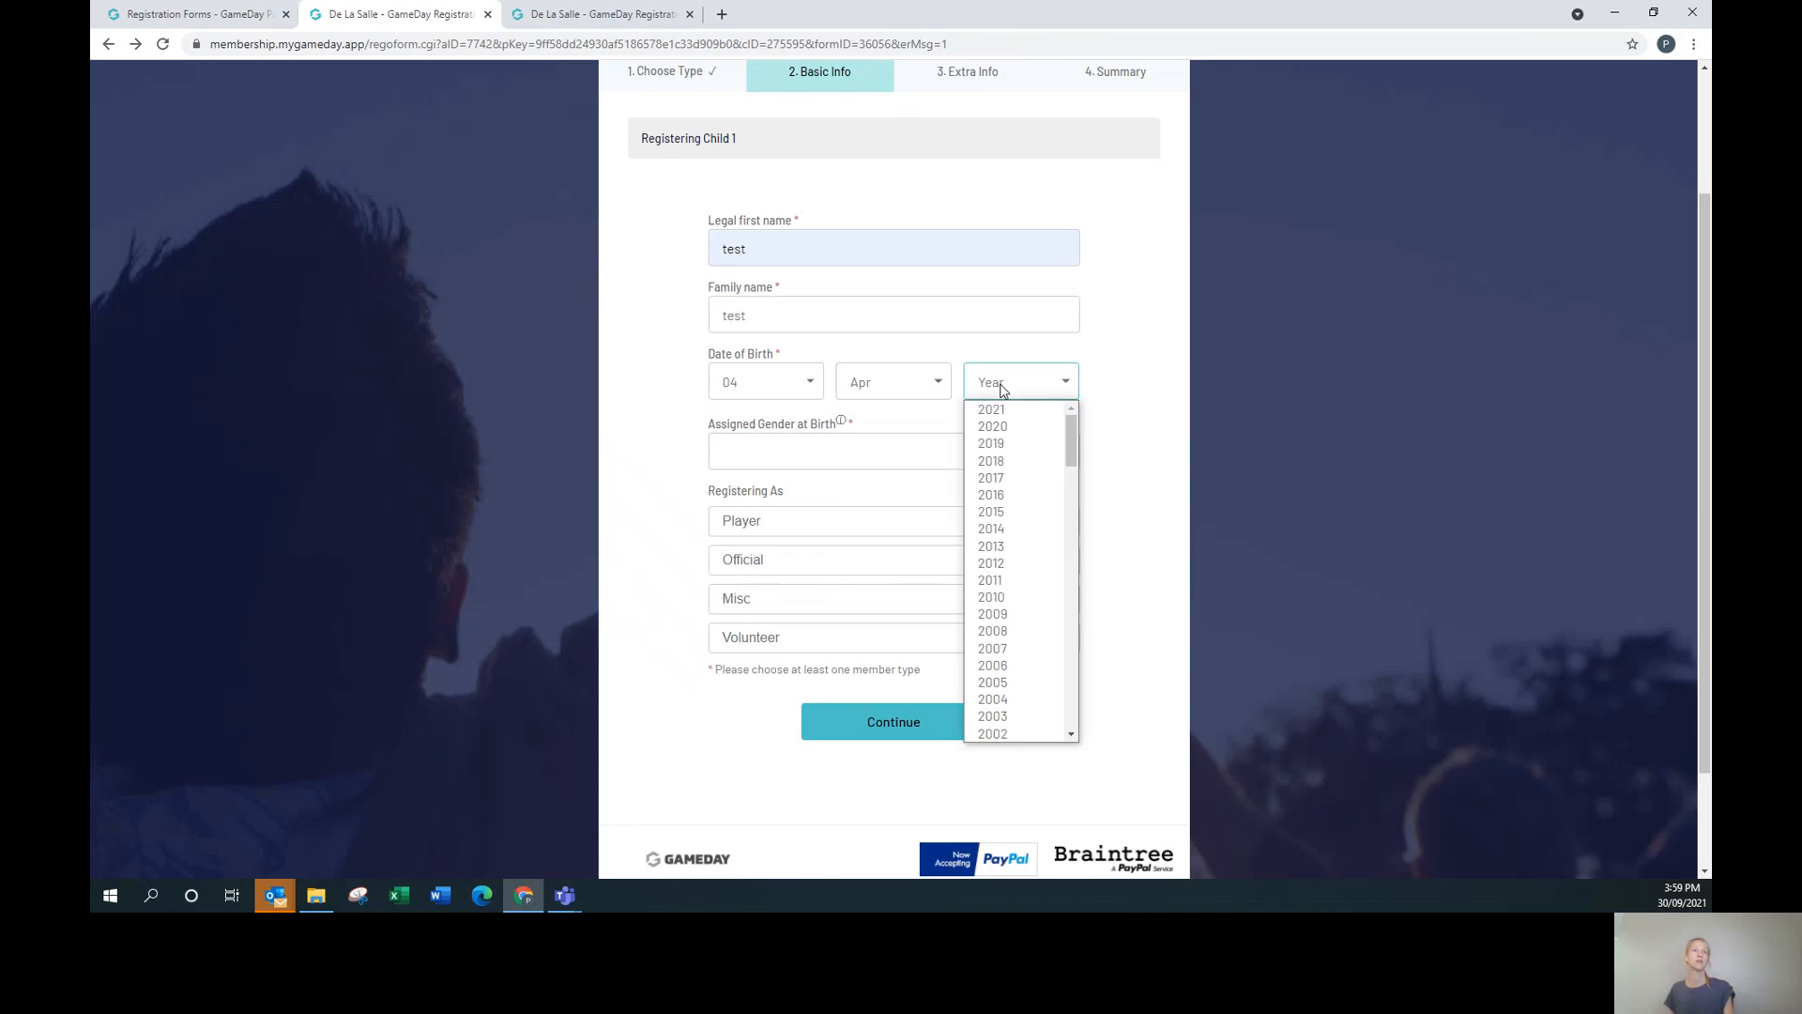
left_click(1023, 531)
left_click(816, 457)
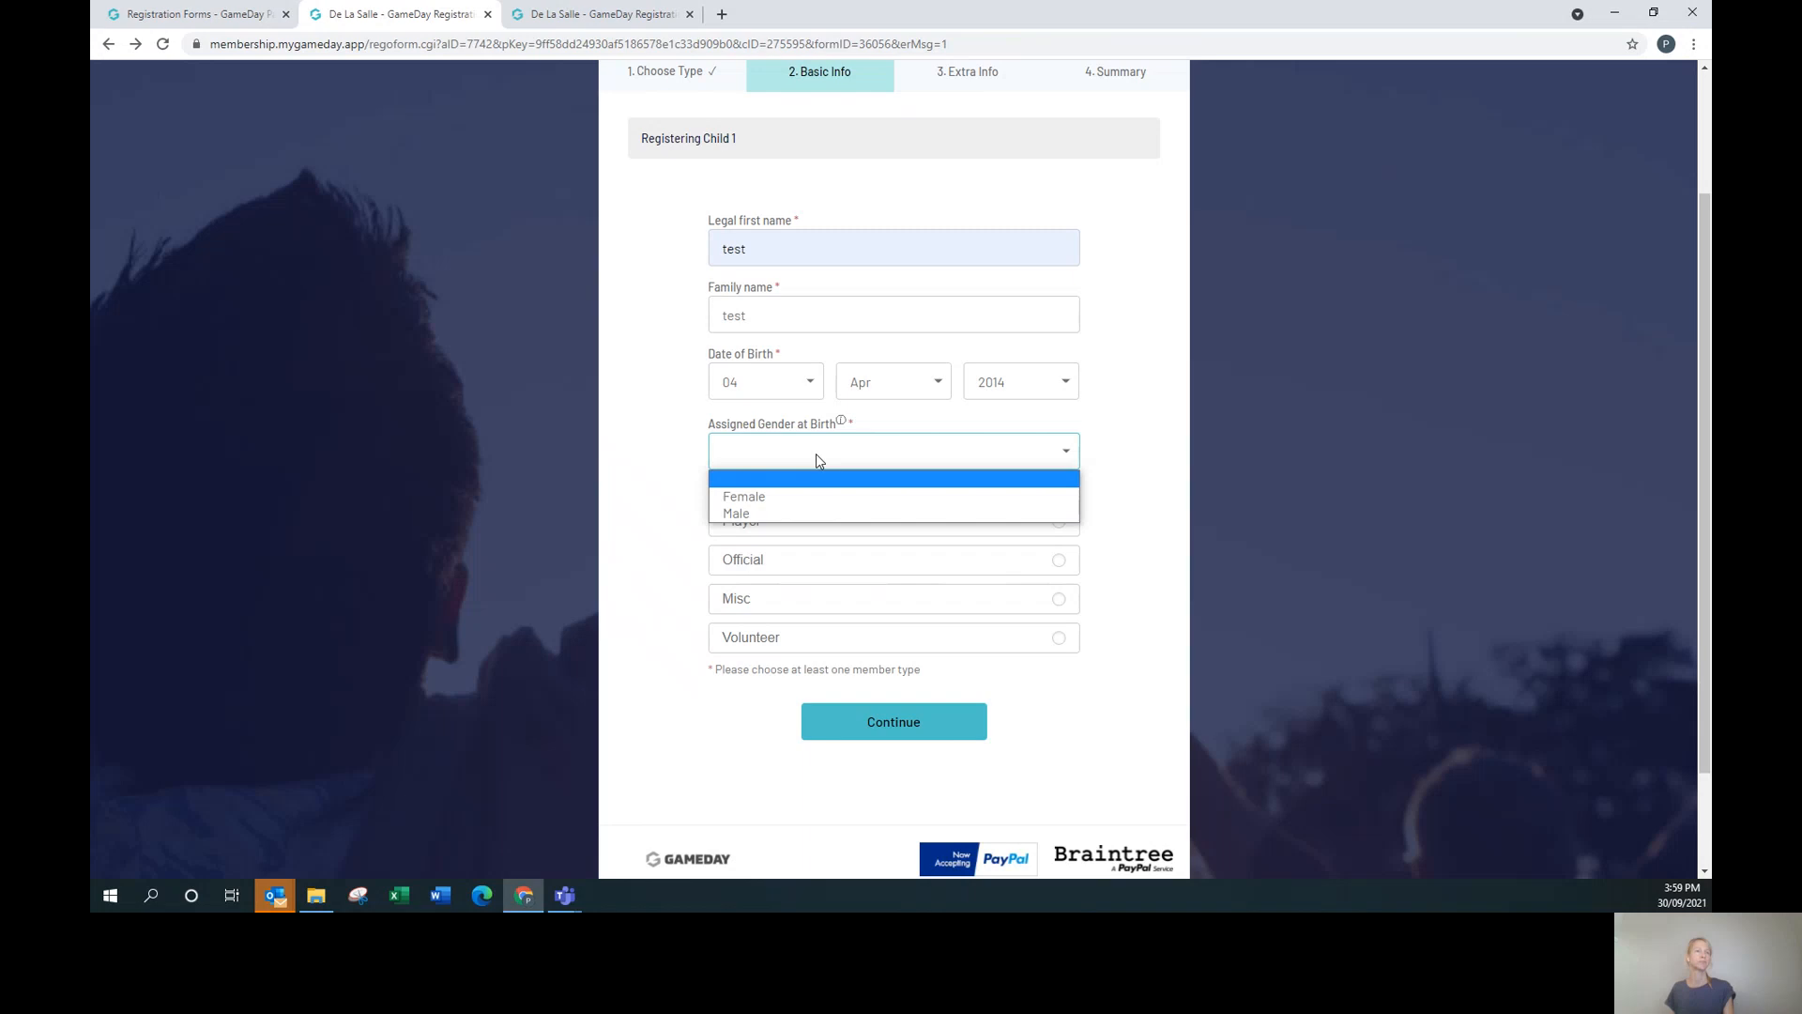
left_click(814, 512)
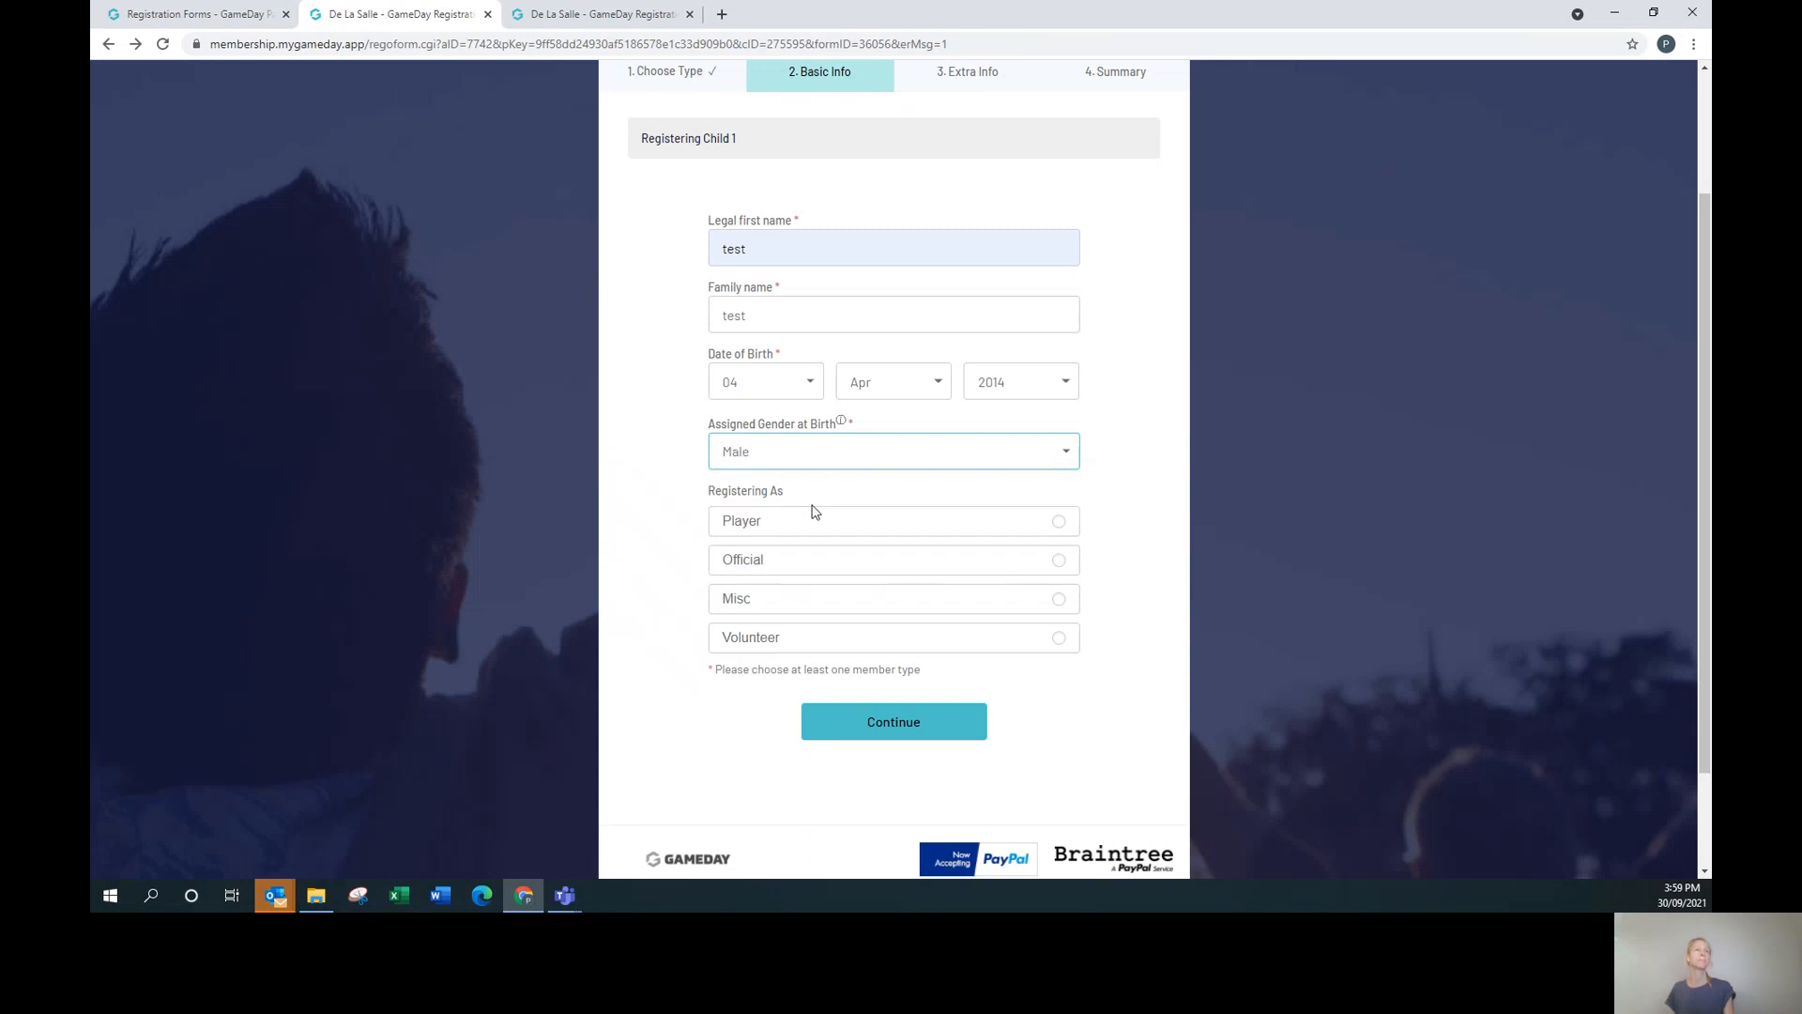
left_click(1021, 524)
left_click(938, 741)
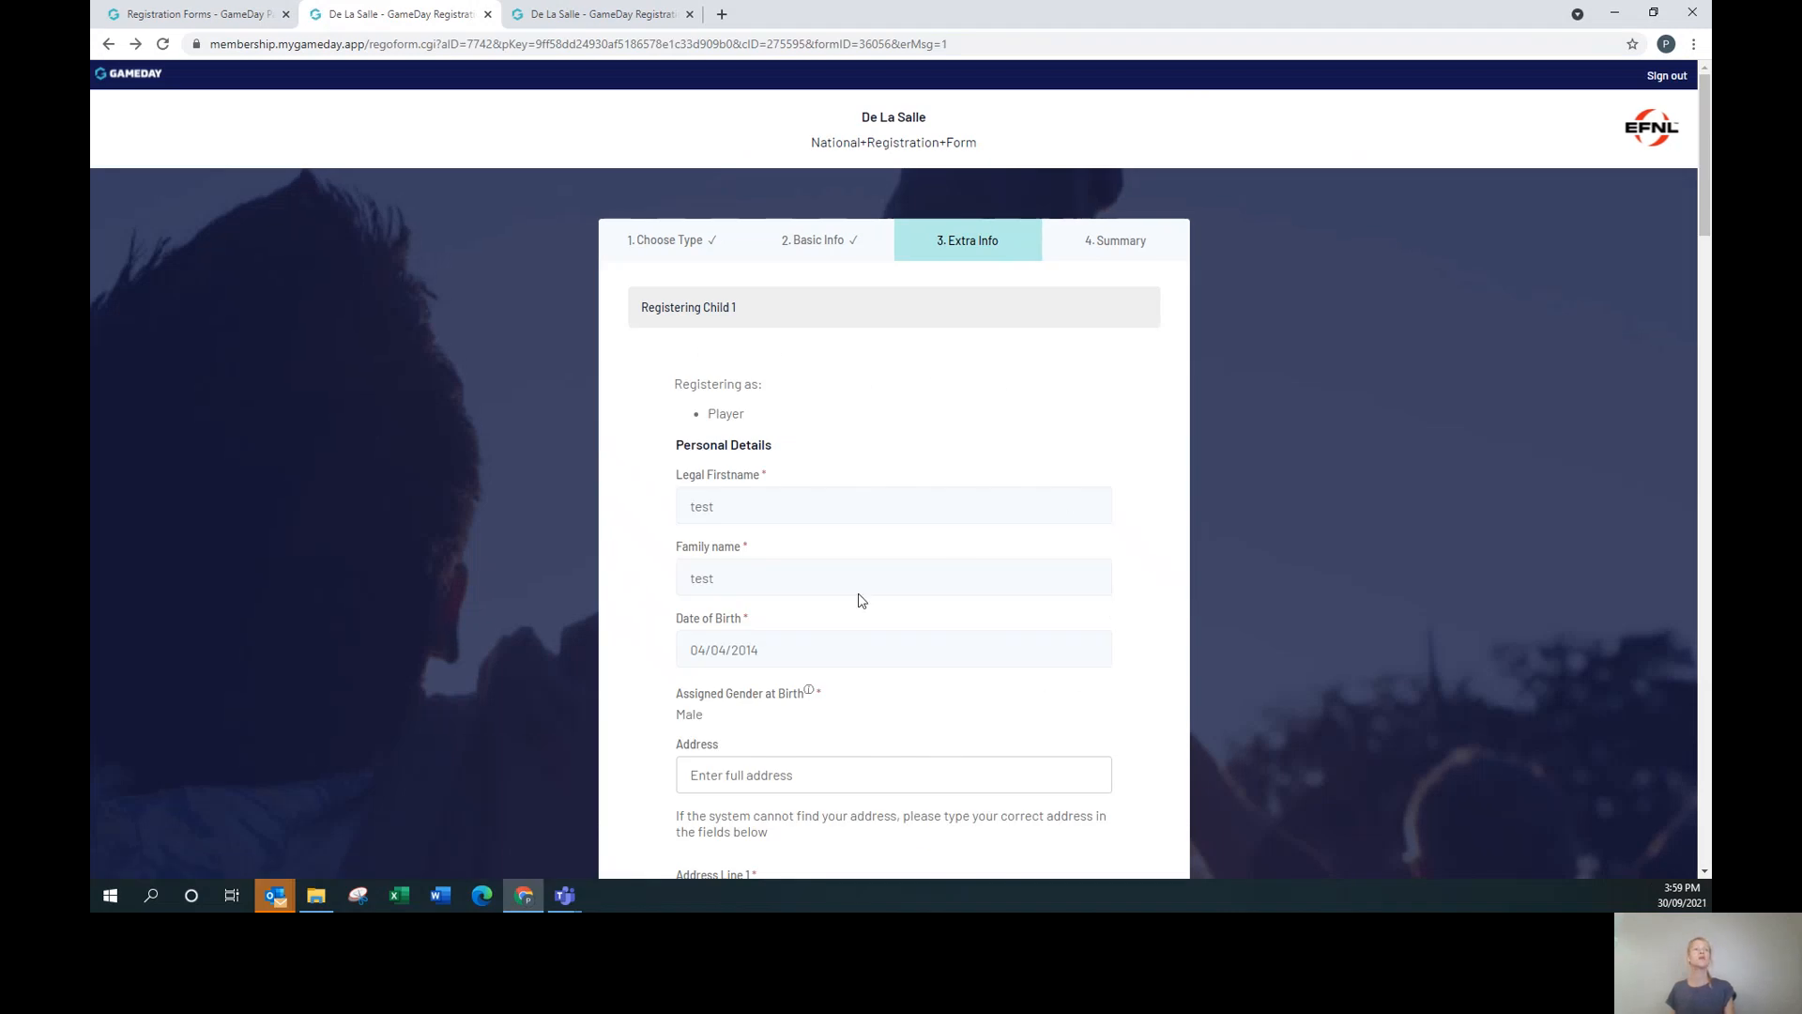
Scroll the Extra Info step to confirm the junior fee at $200.00, then return to the Registration Forms tab.
scroll(857, 599, "down", 3)
left_click(959, 485)
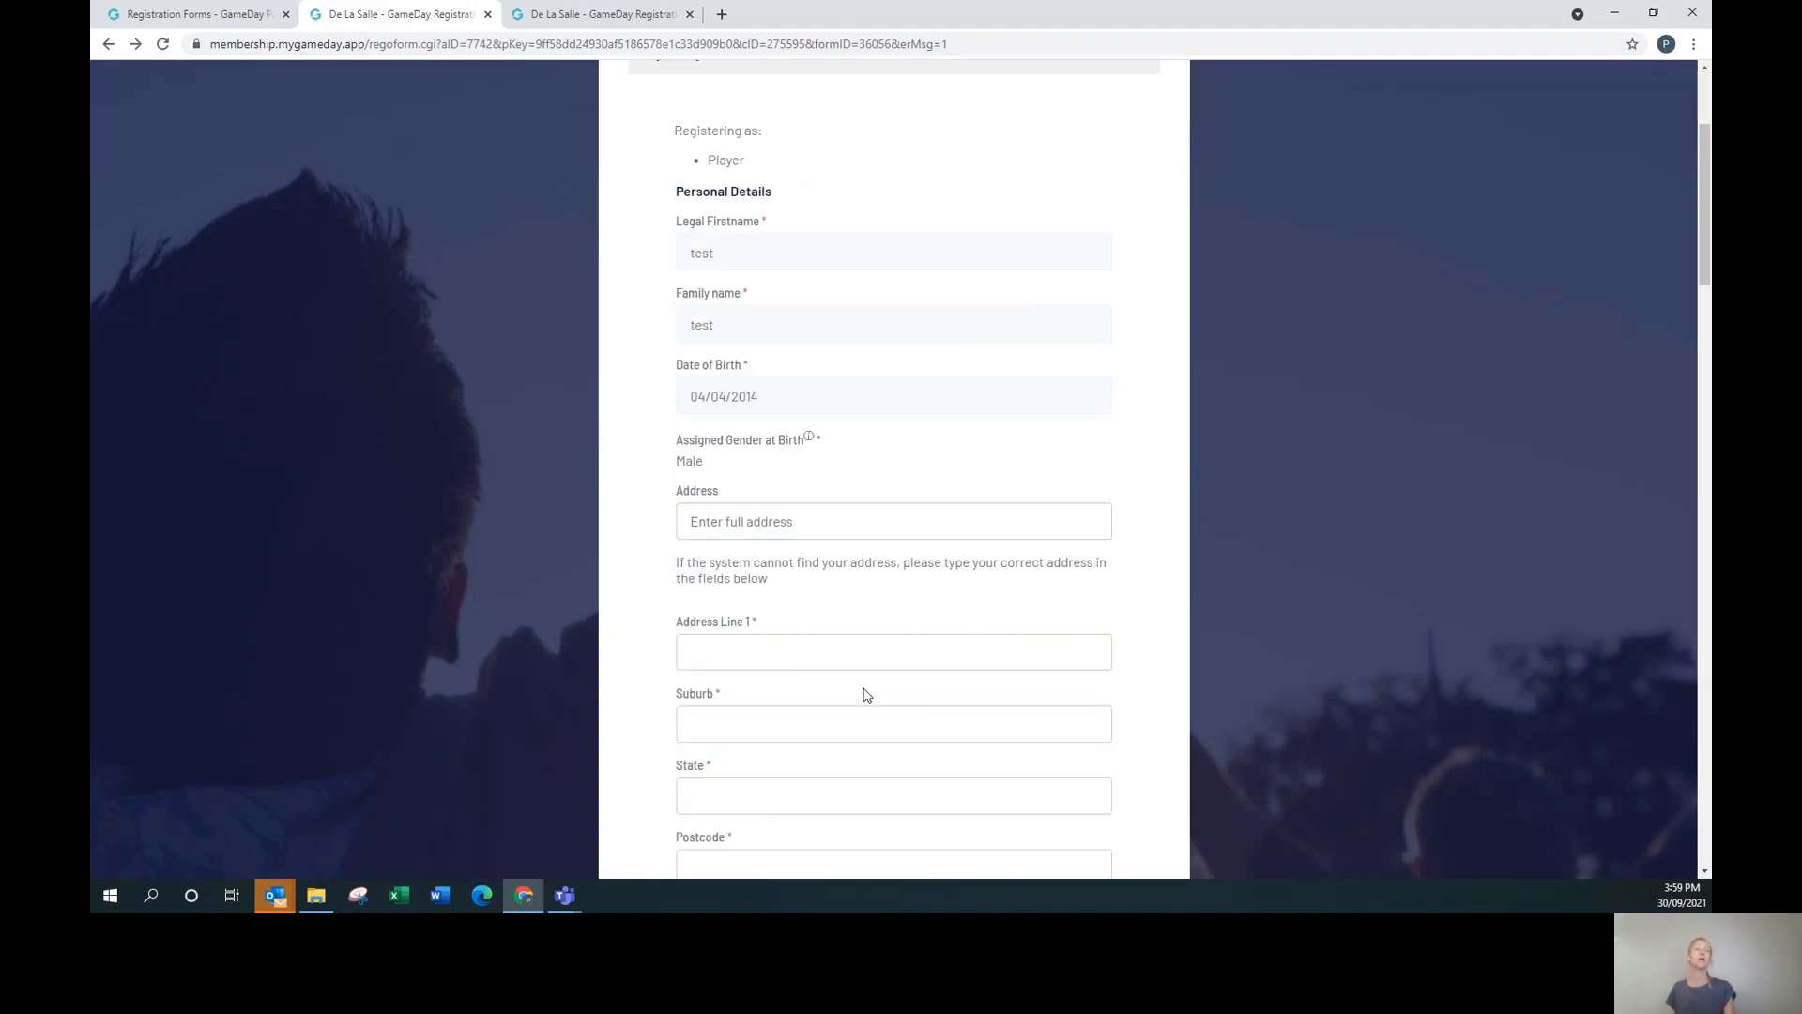
scroll(866, 688, "down", 4)
scroll(1002, 490, "down", 15)
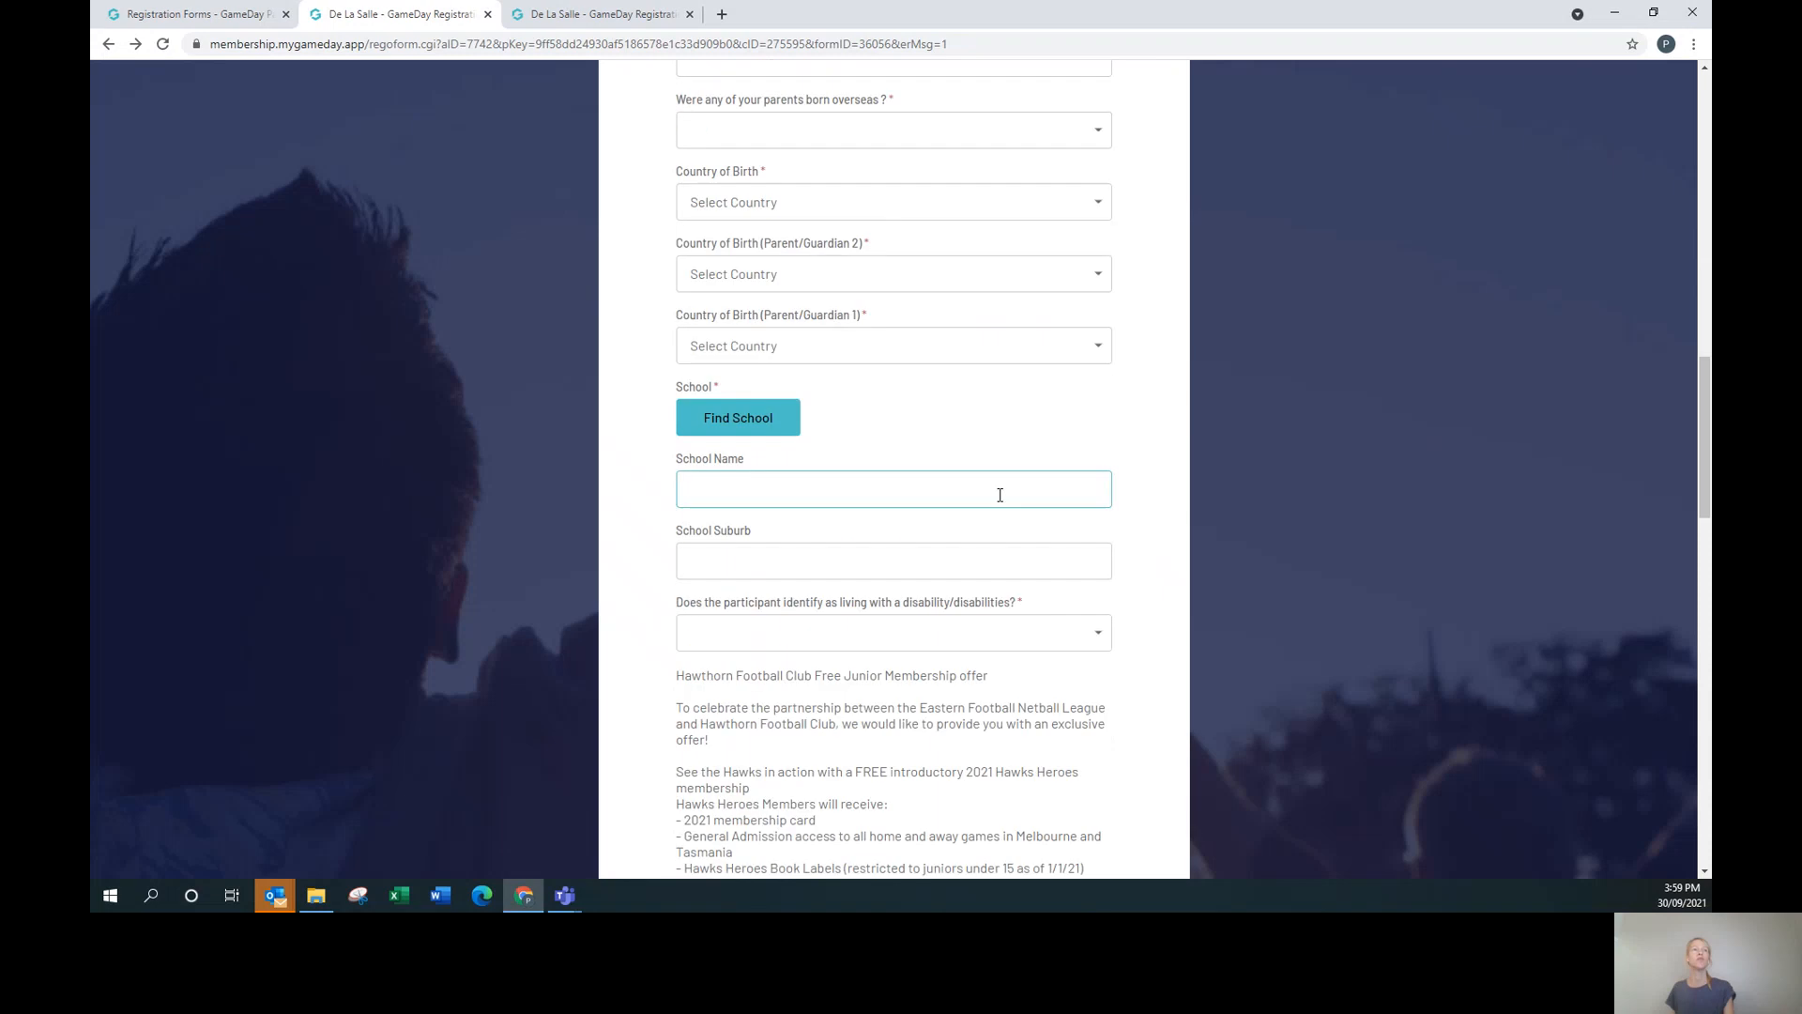
scroll(997, 636, "down", 12)
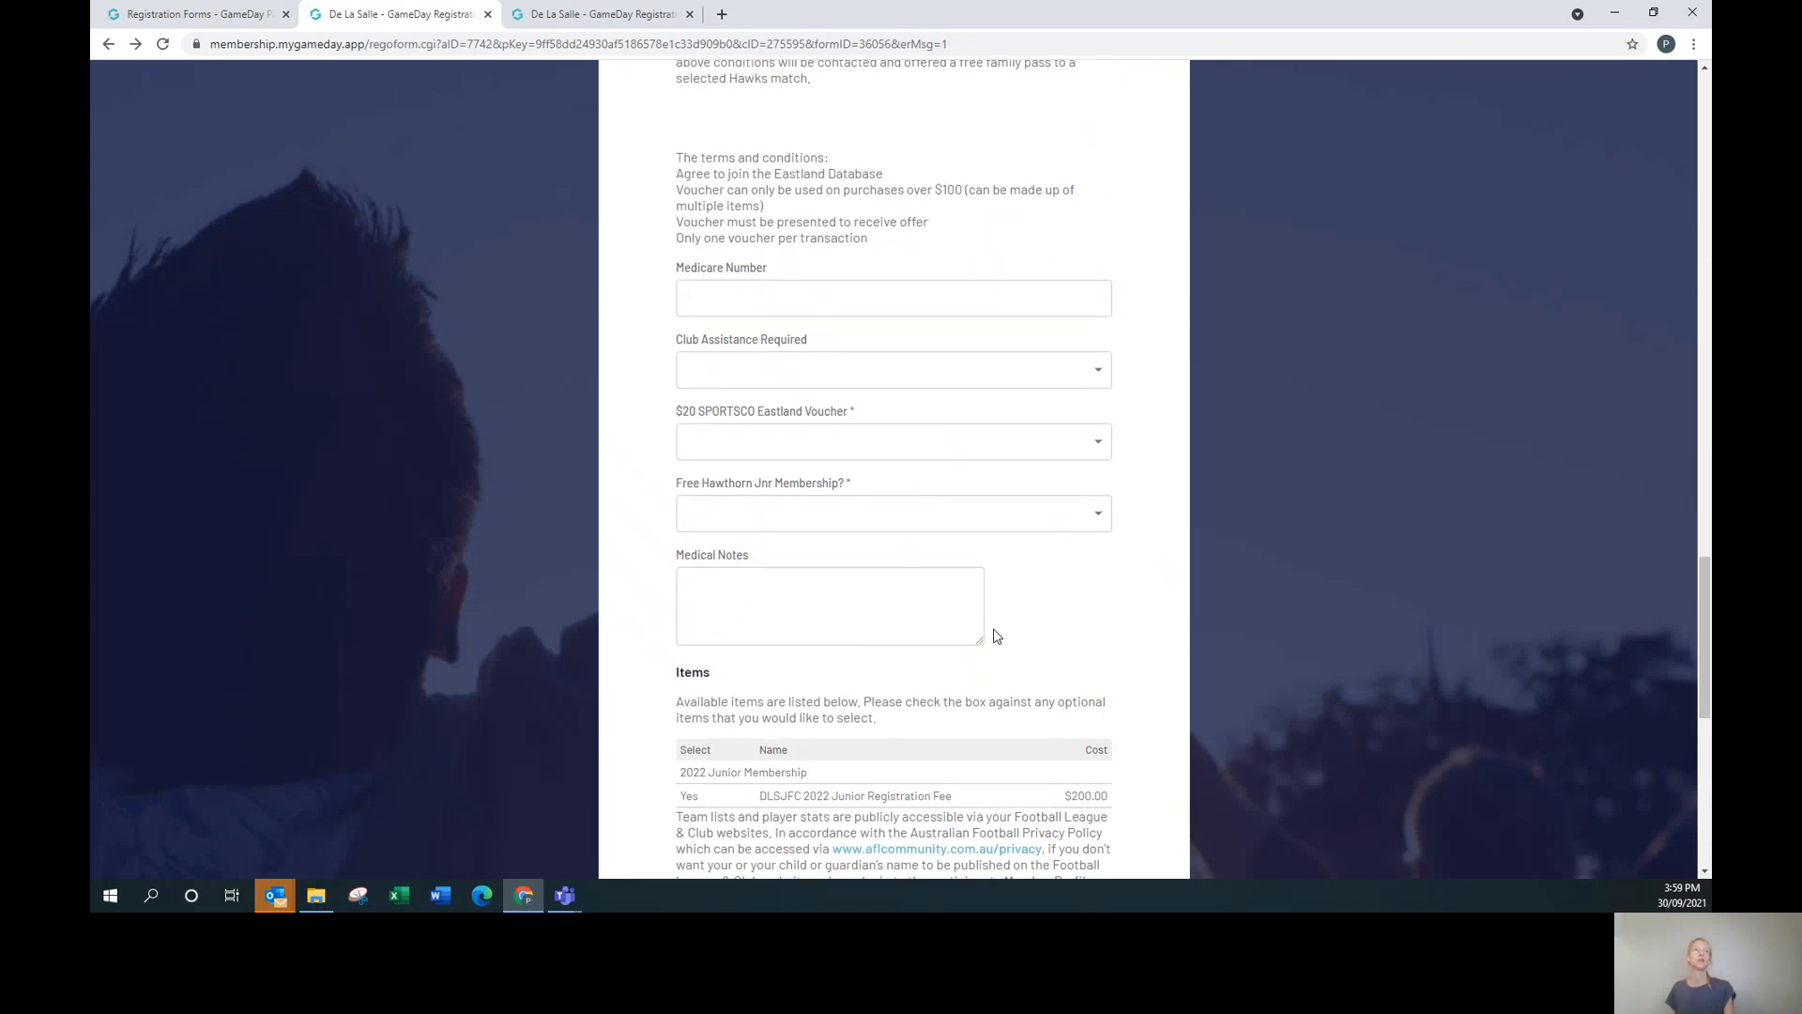
scroll(997, 637, "up", 2)
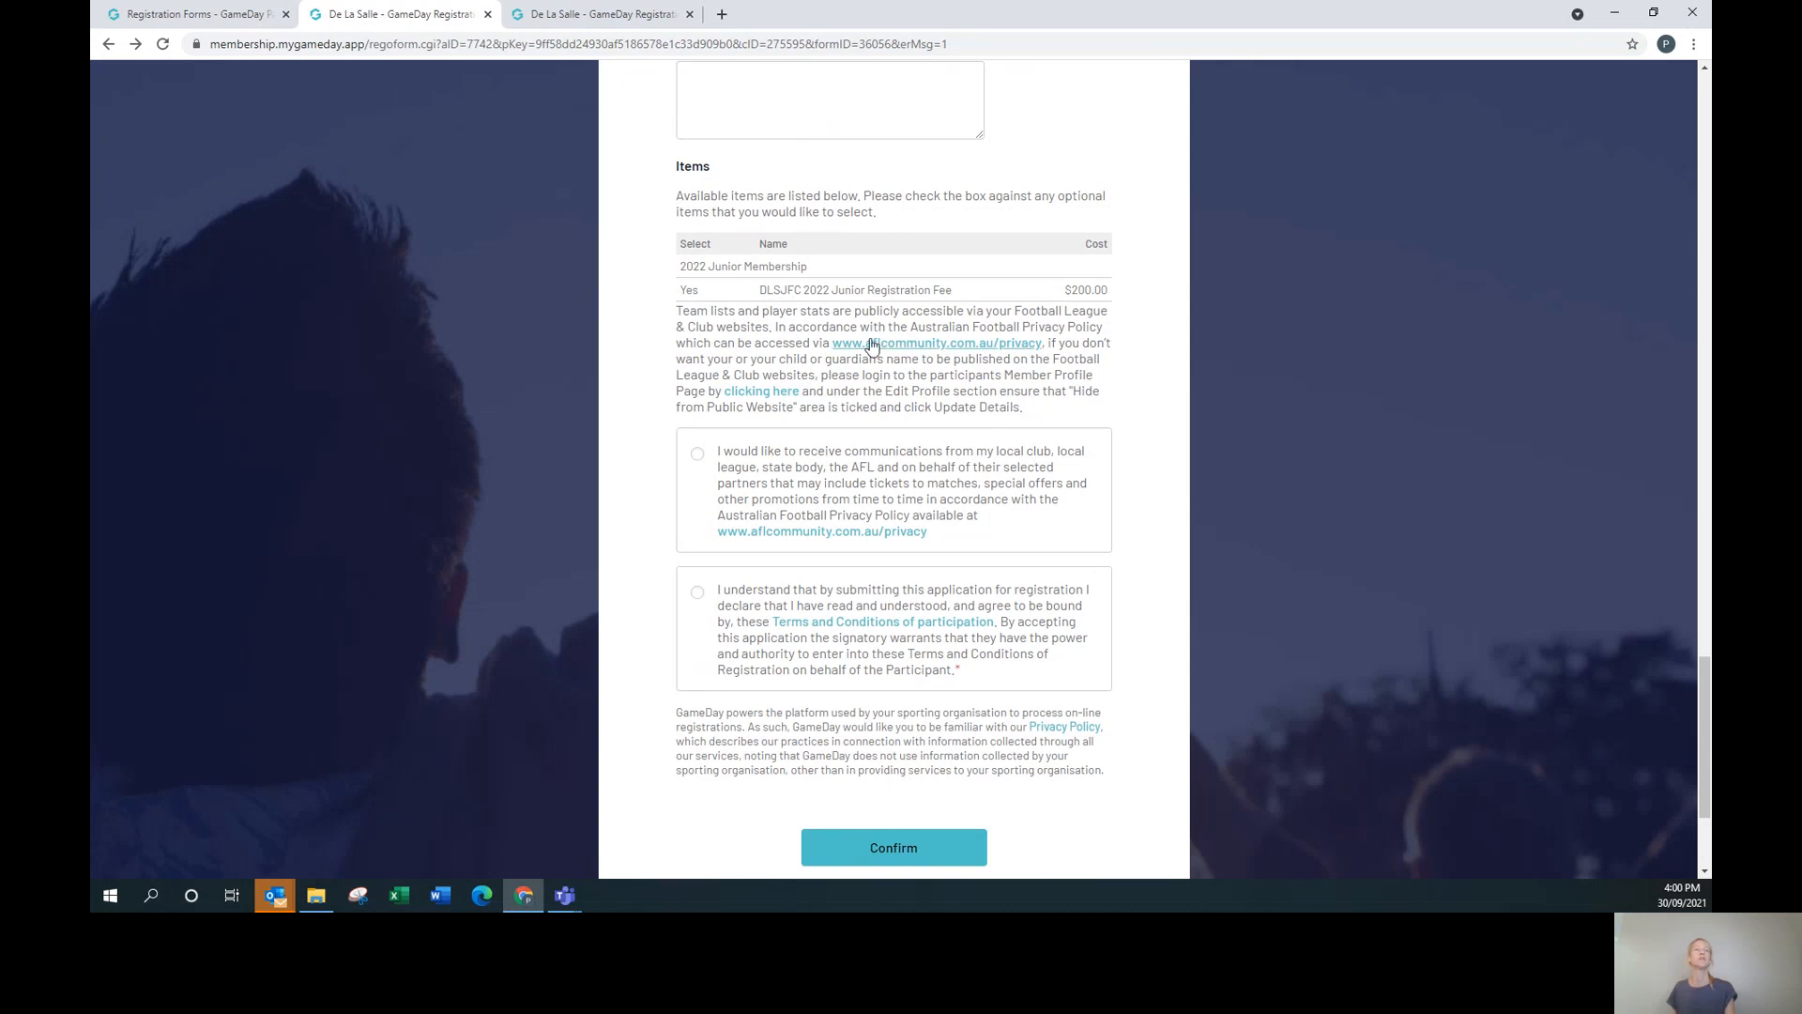
scroll(796, 326, "down", 2)
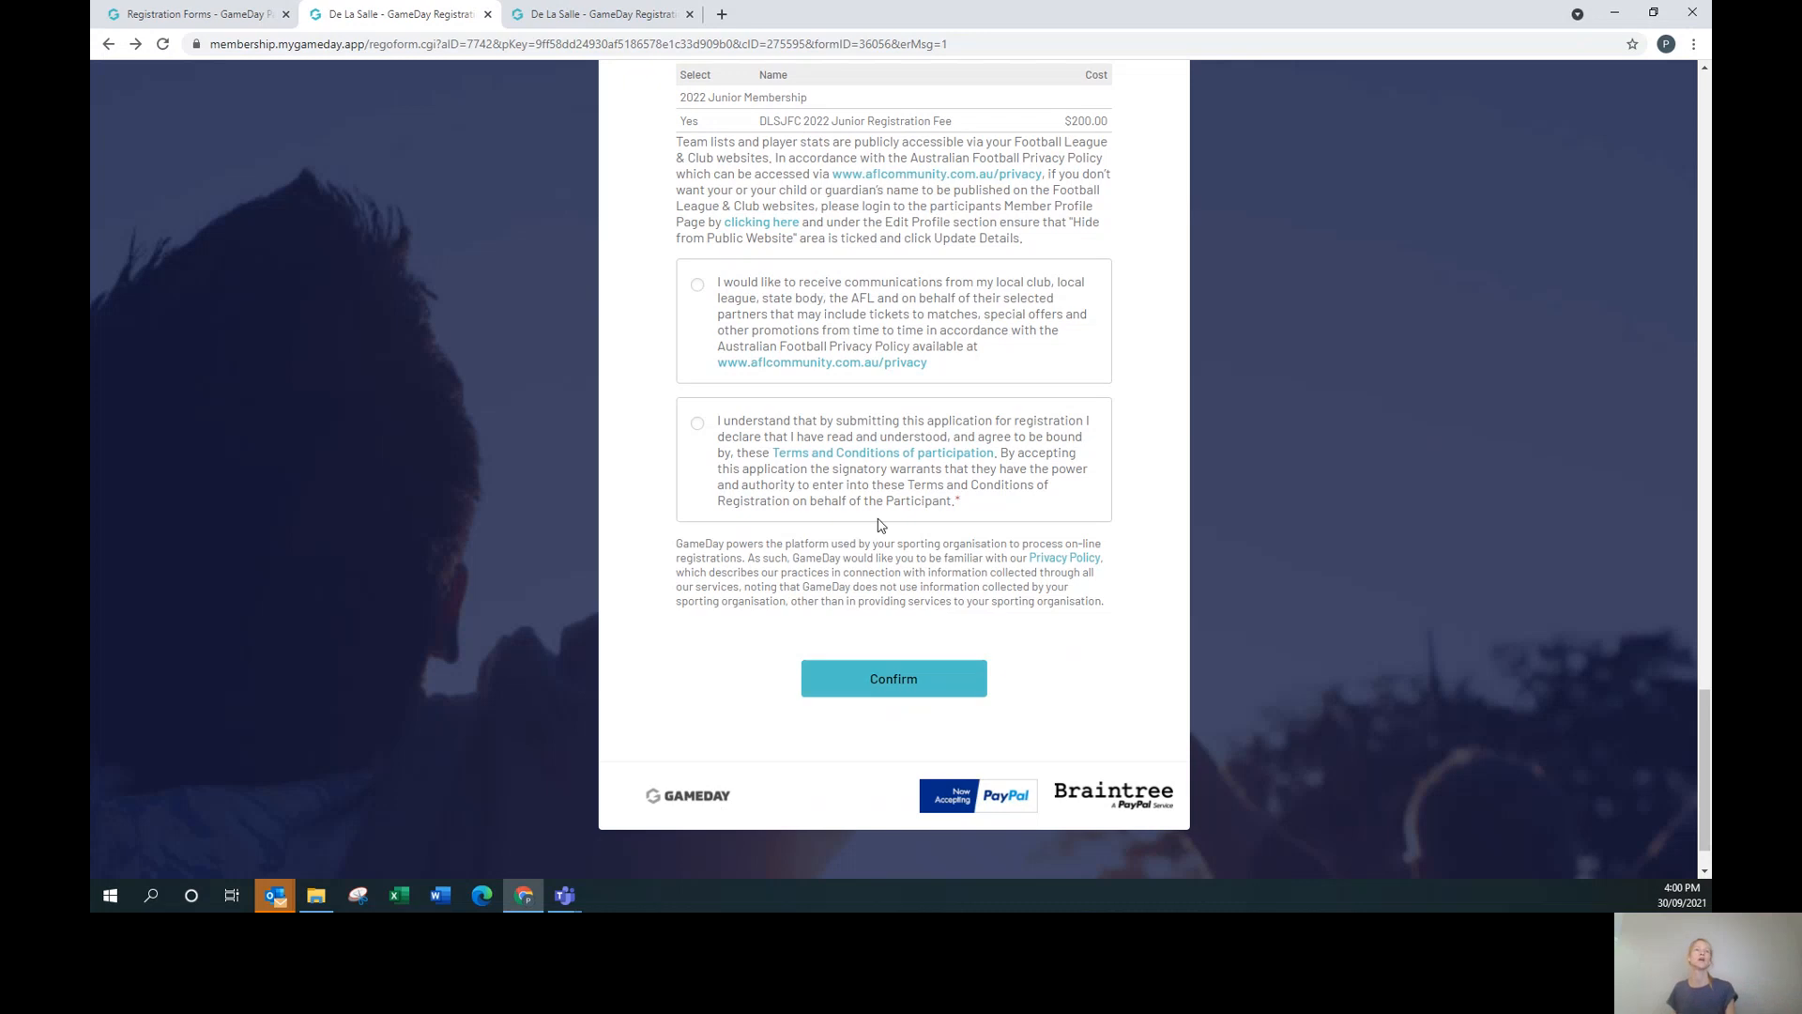
scroll(1140, 678, "up", 10)
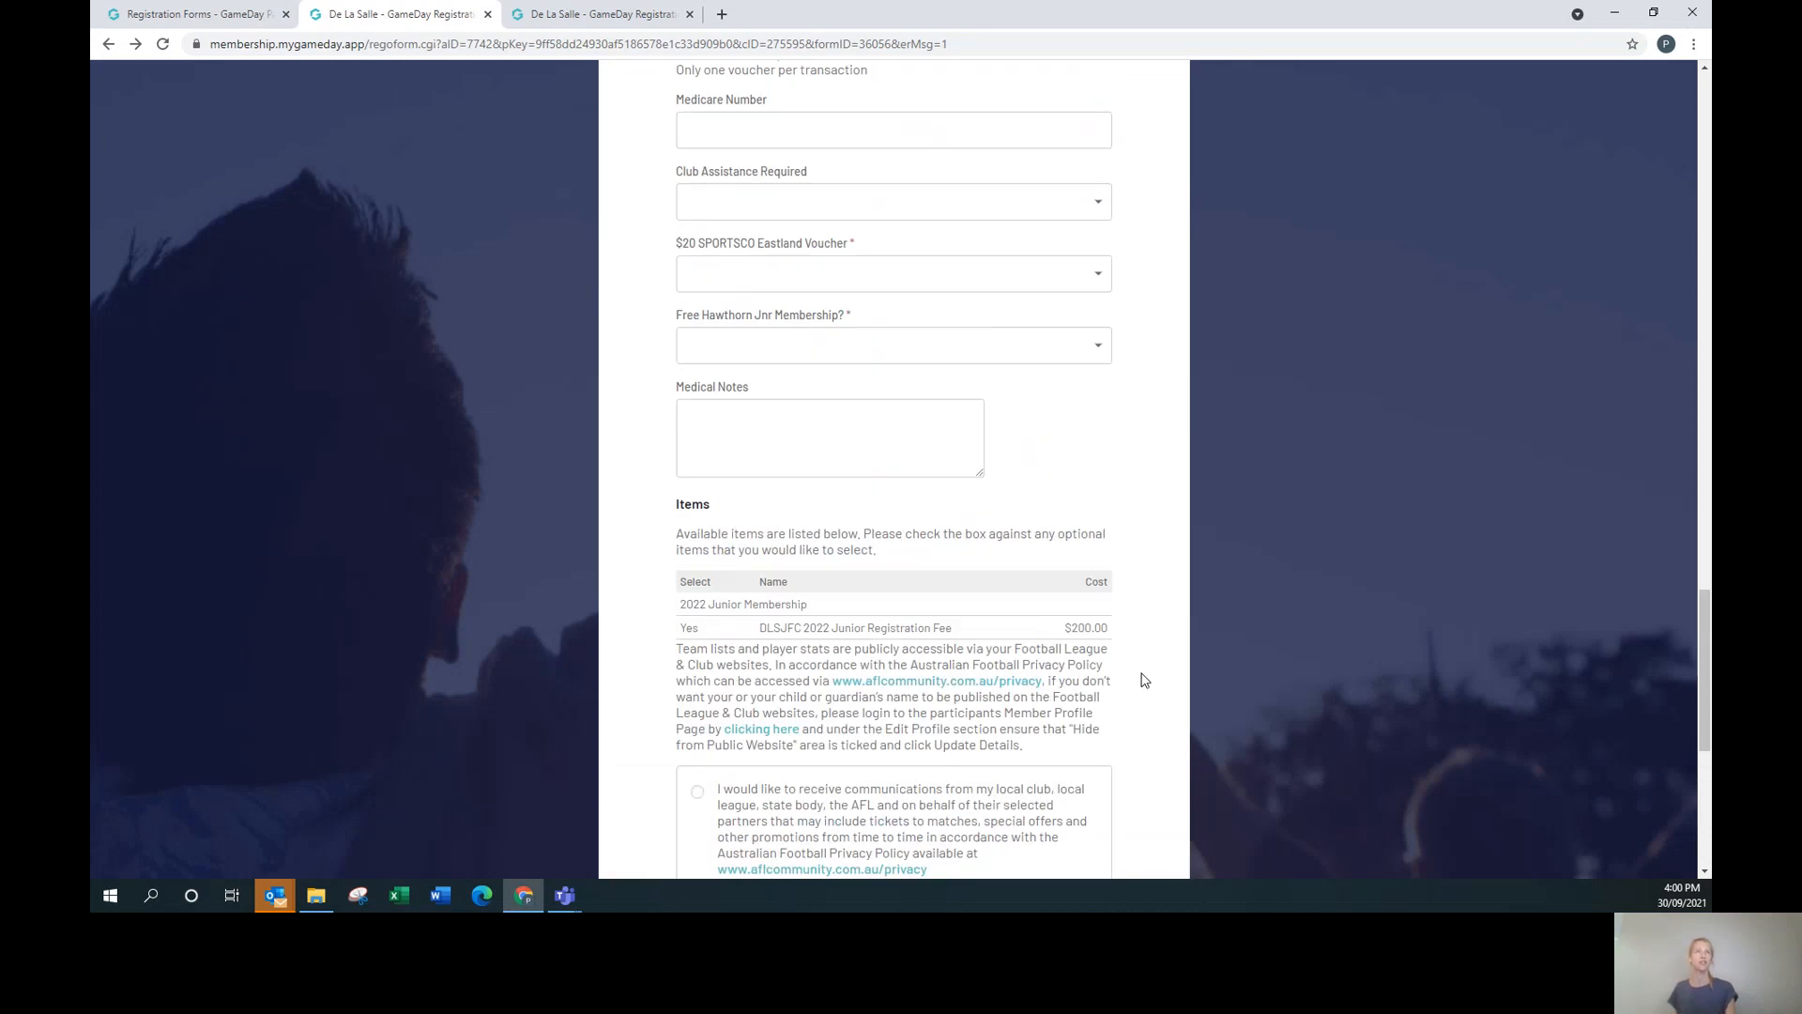
scroll(1143, 677, "up", 10)
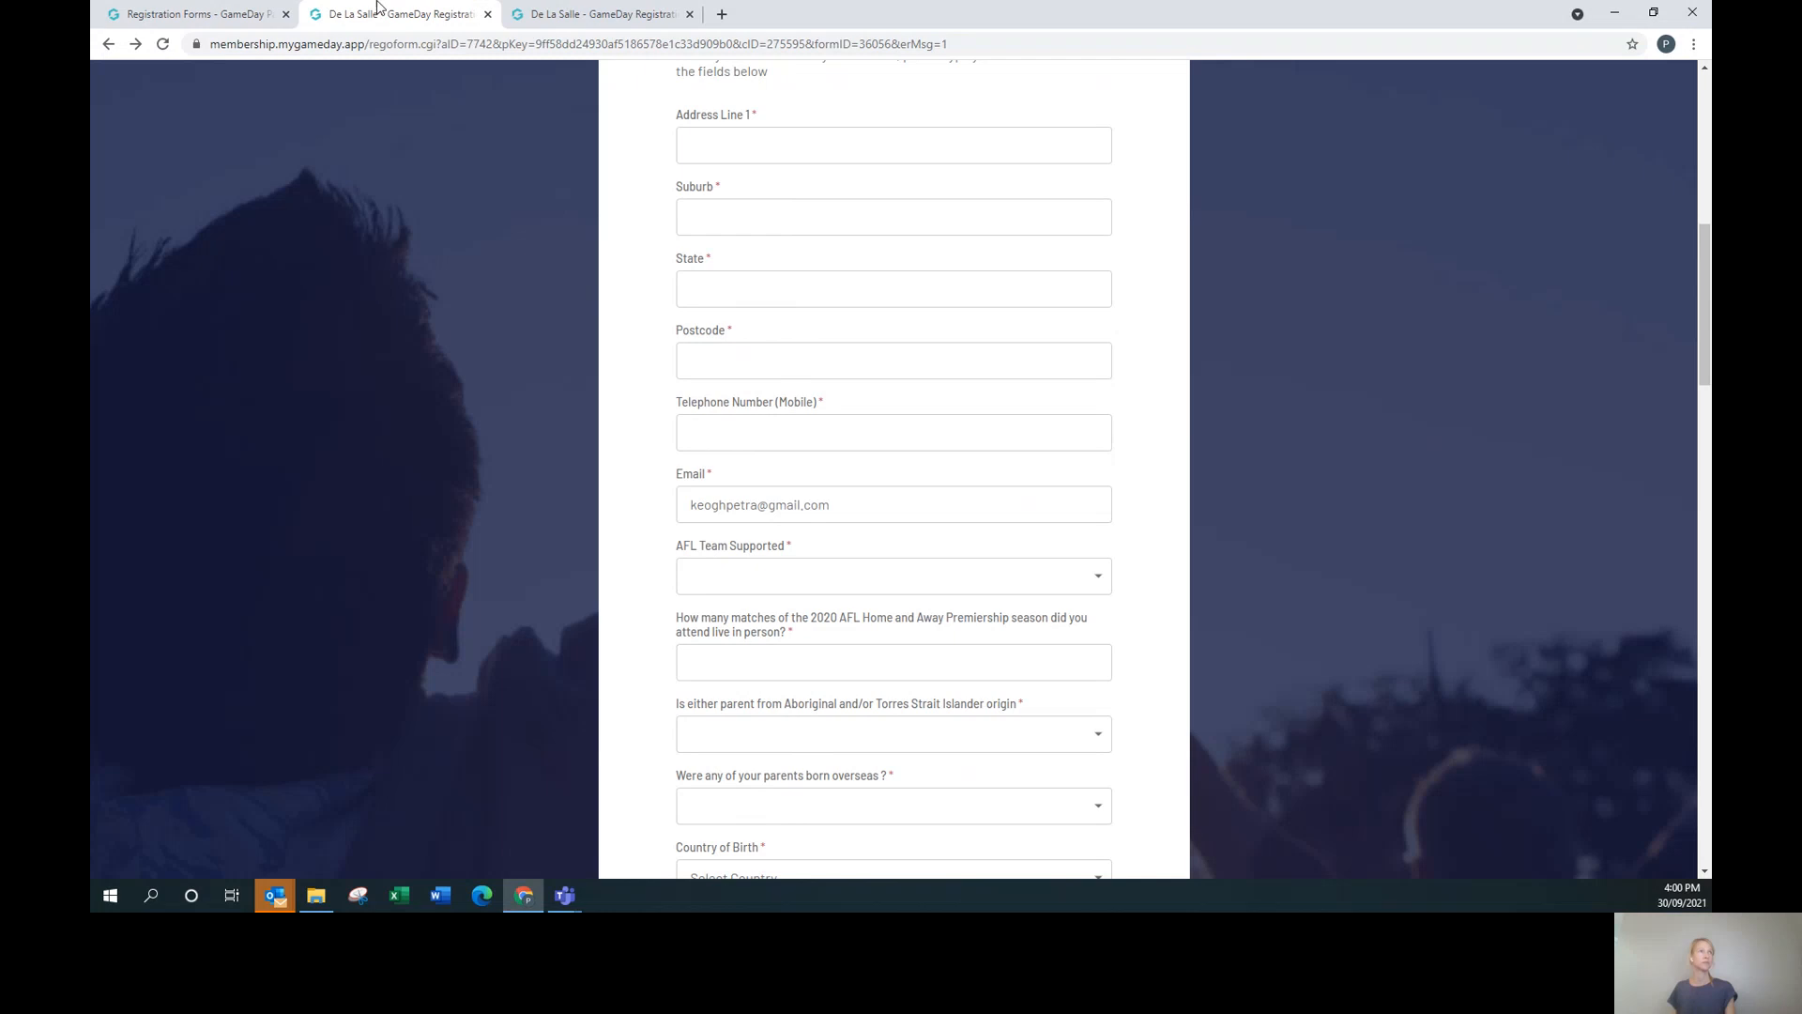
left_click(162, 25)
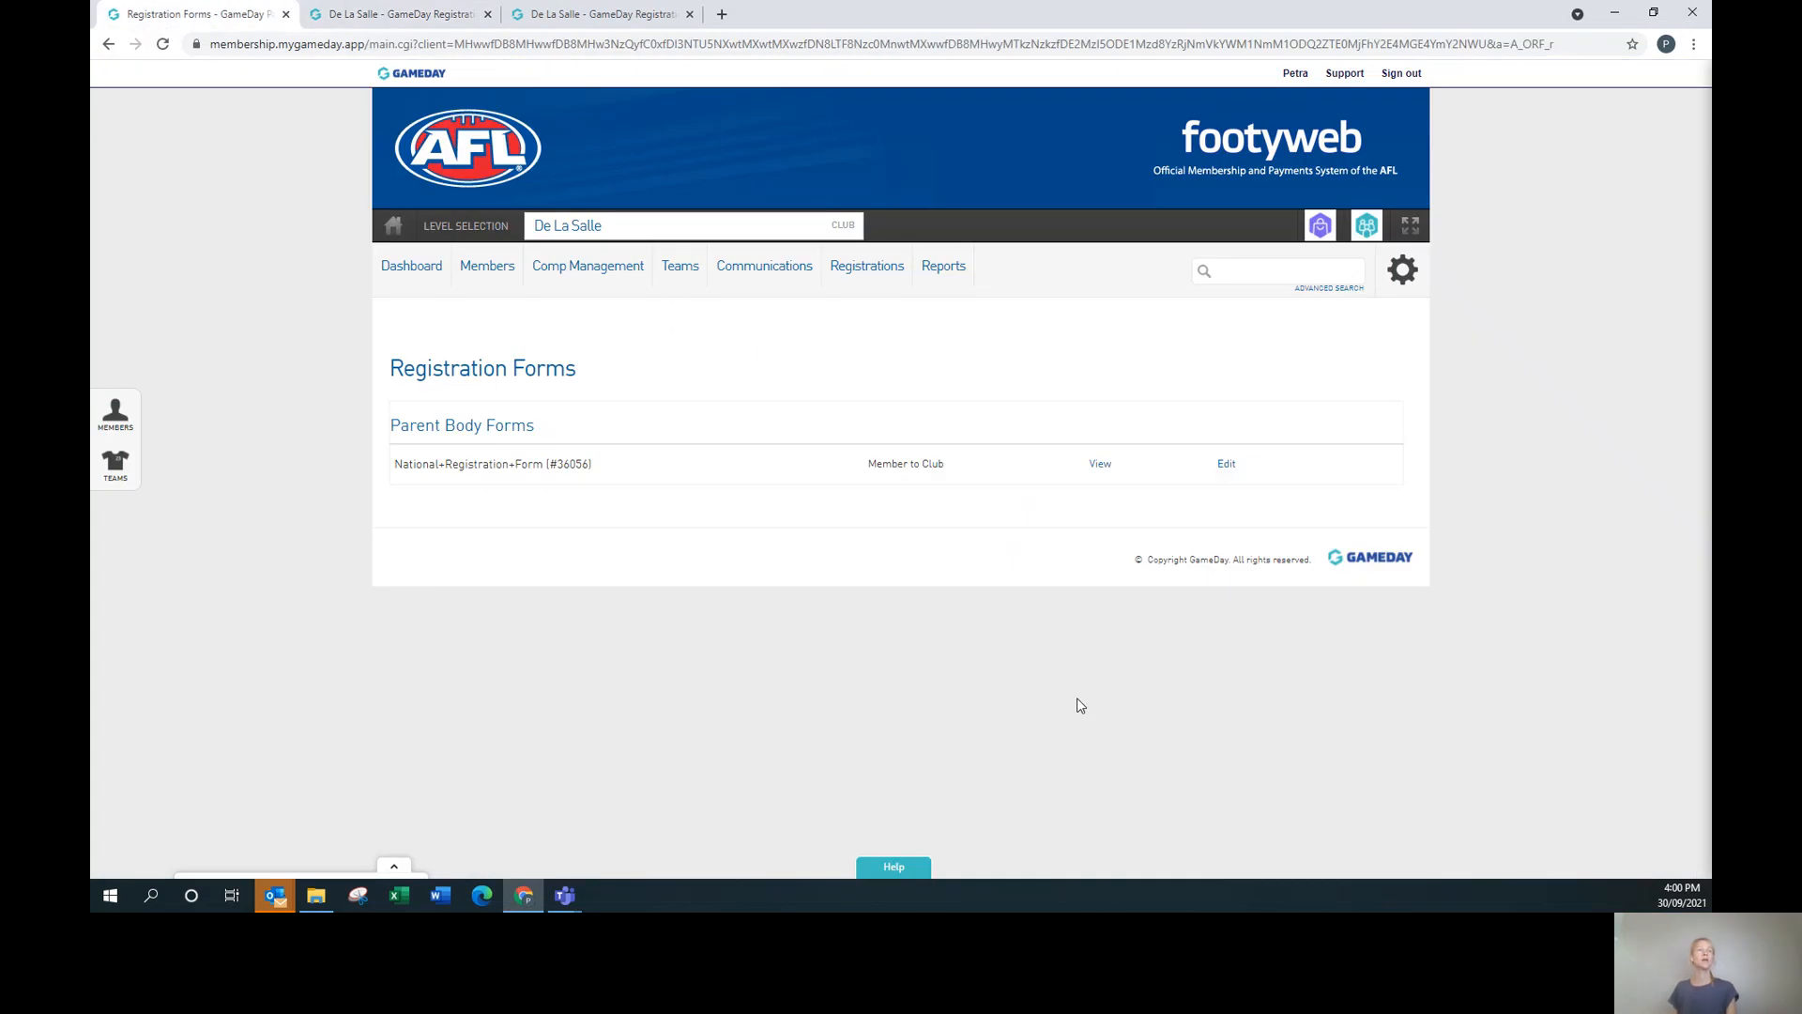
Tick Archive Product on the DLSJFC 2022 Junior Registration Fee and save it with Update.
mouse_move(867, 268)
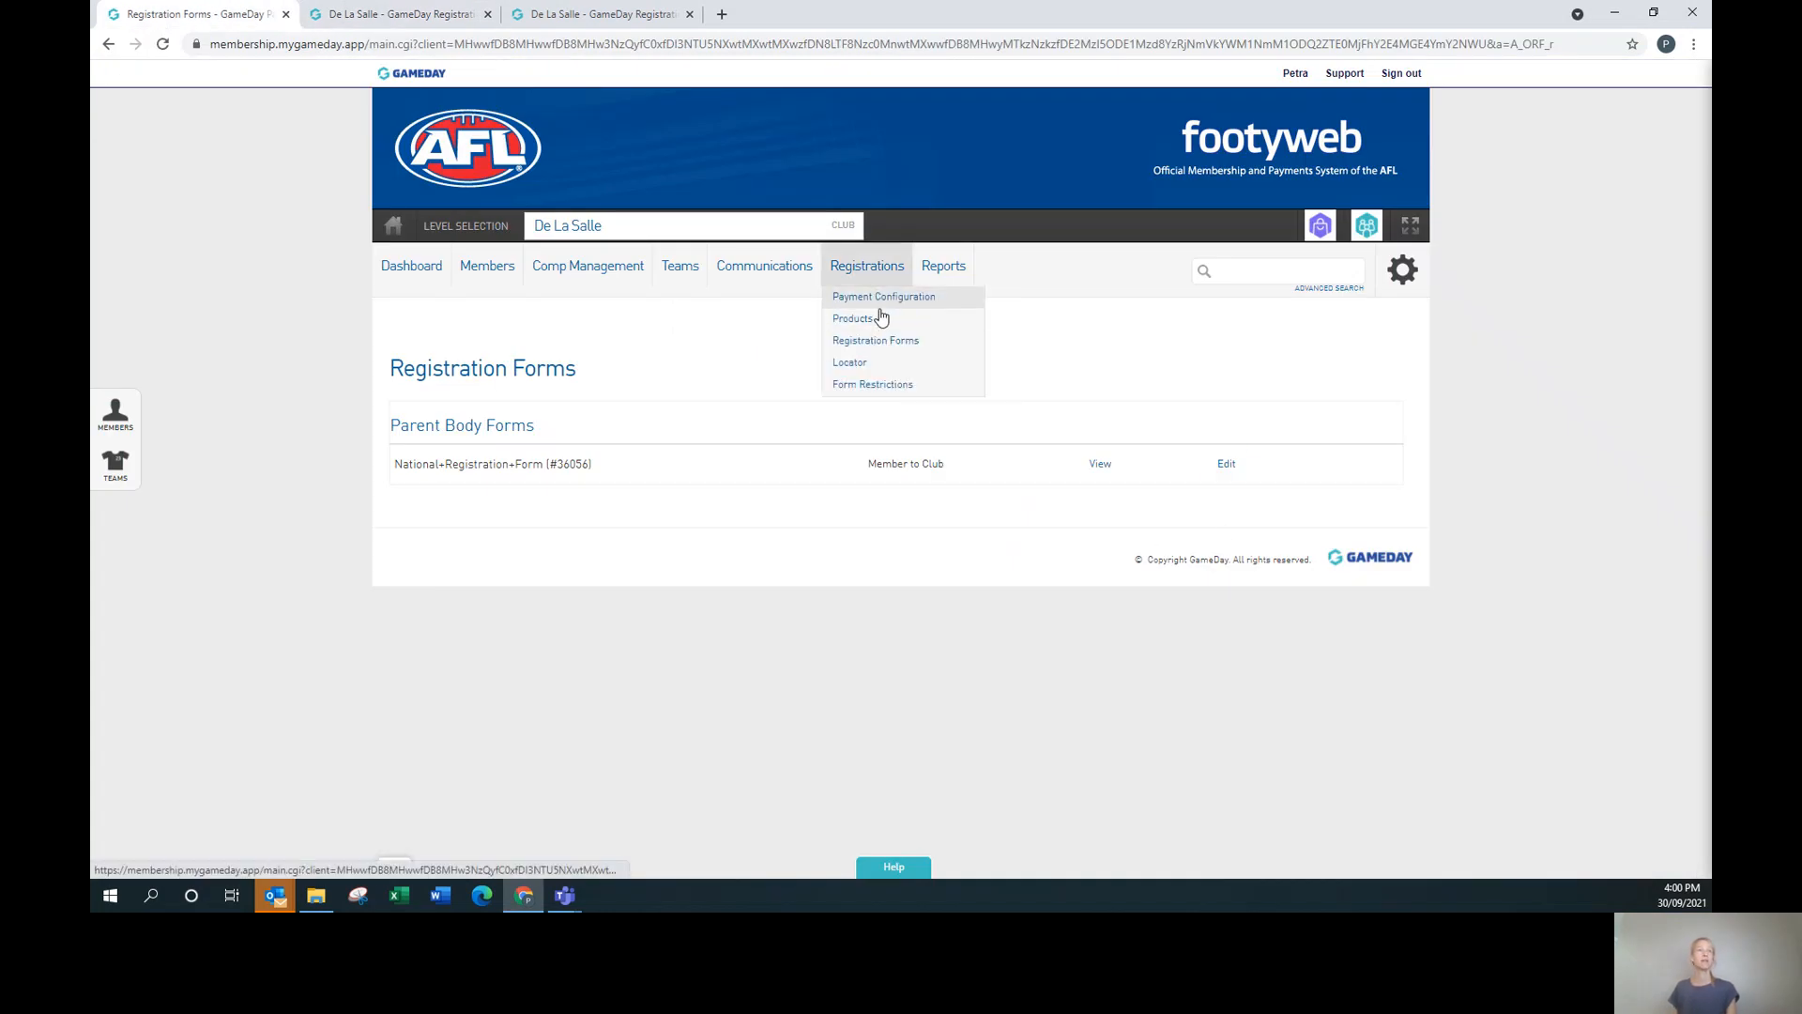
left_click(878, 320)
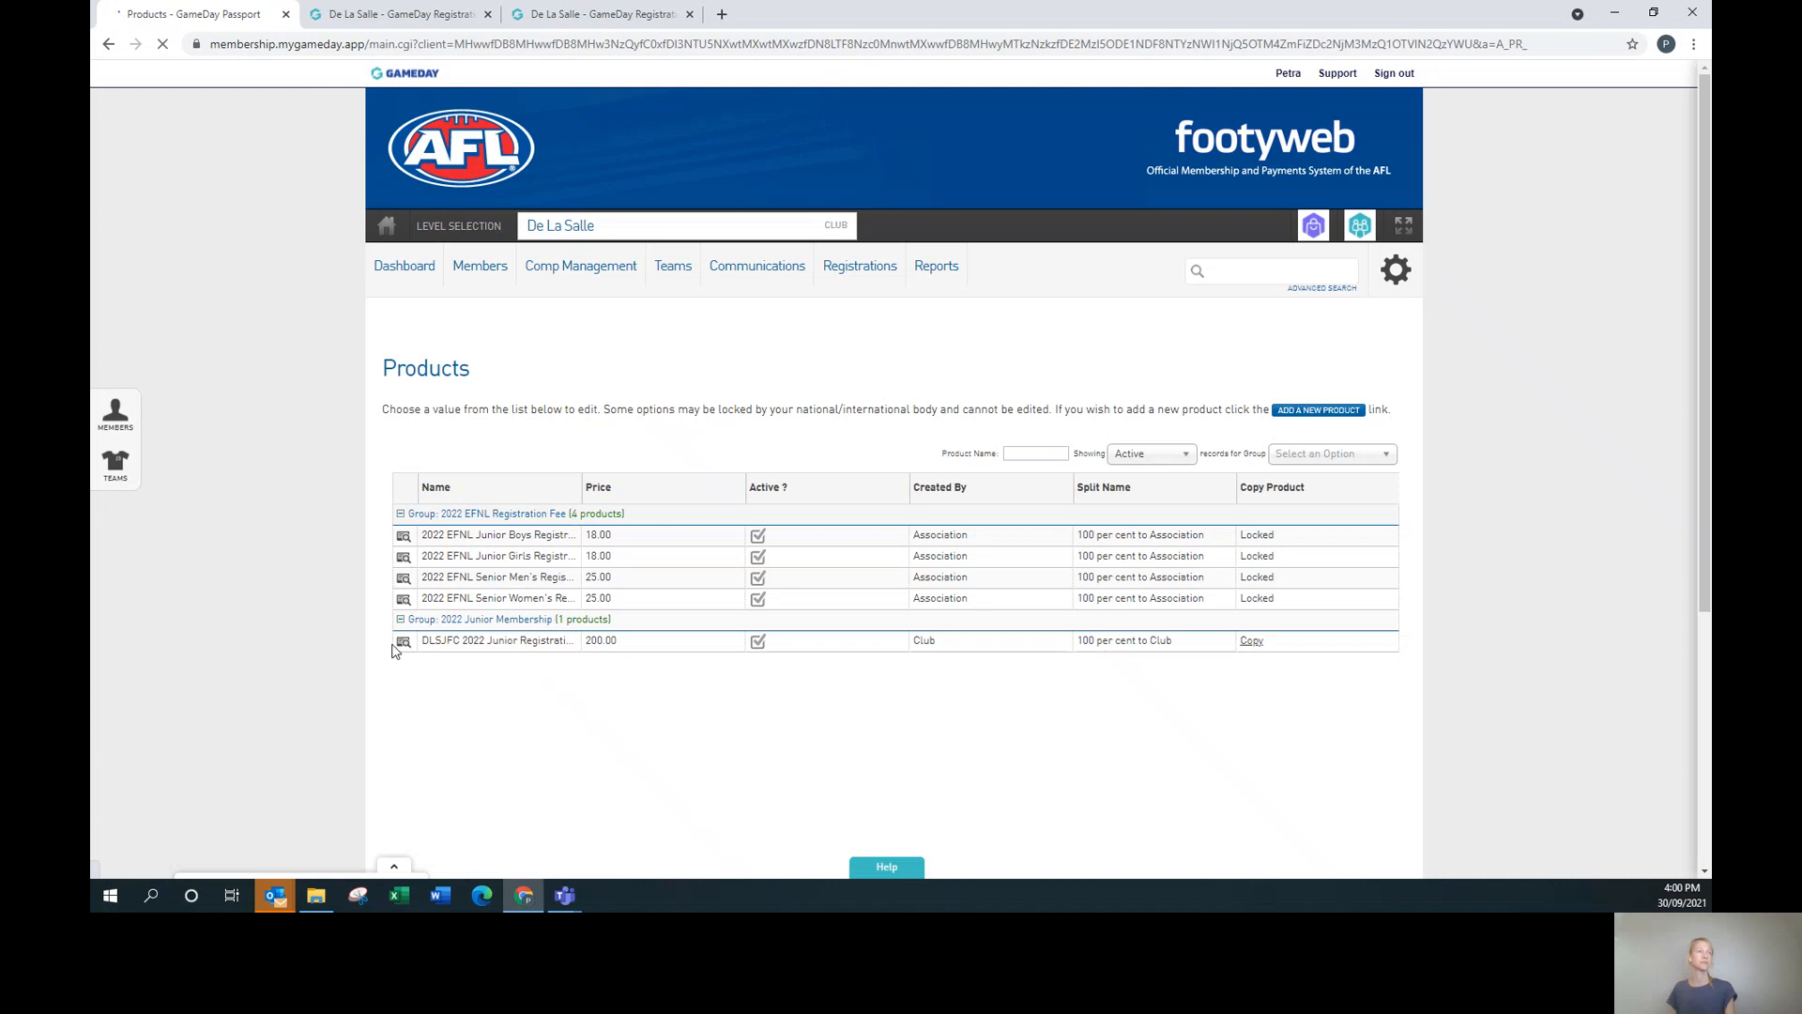
left_click(398, 646)
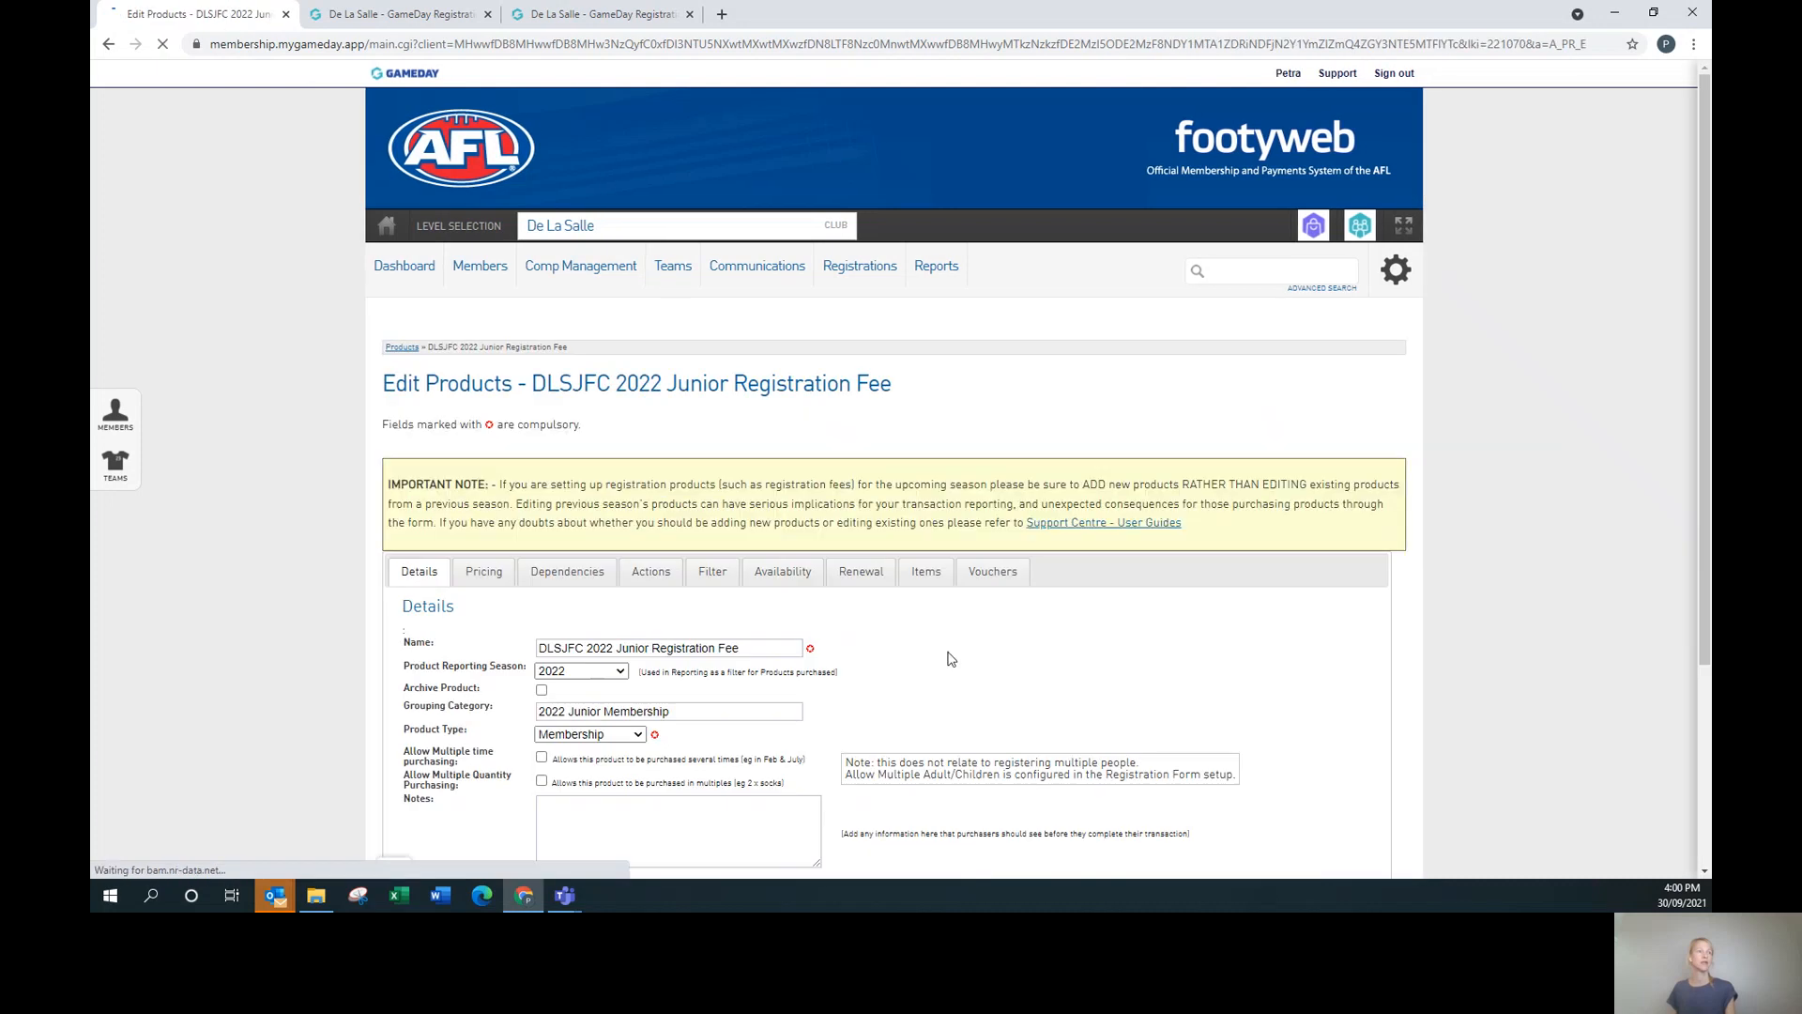
scroll(1368, 702, "down", 3)
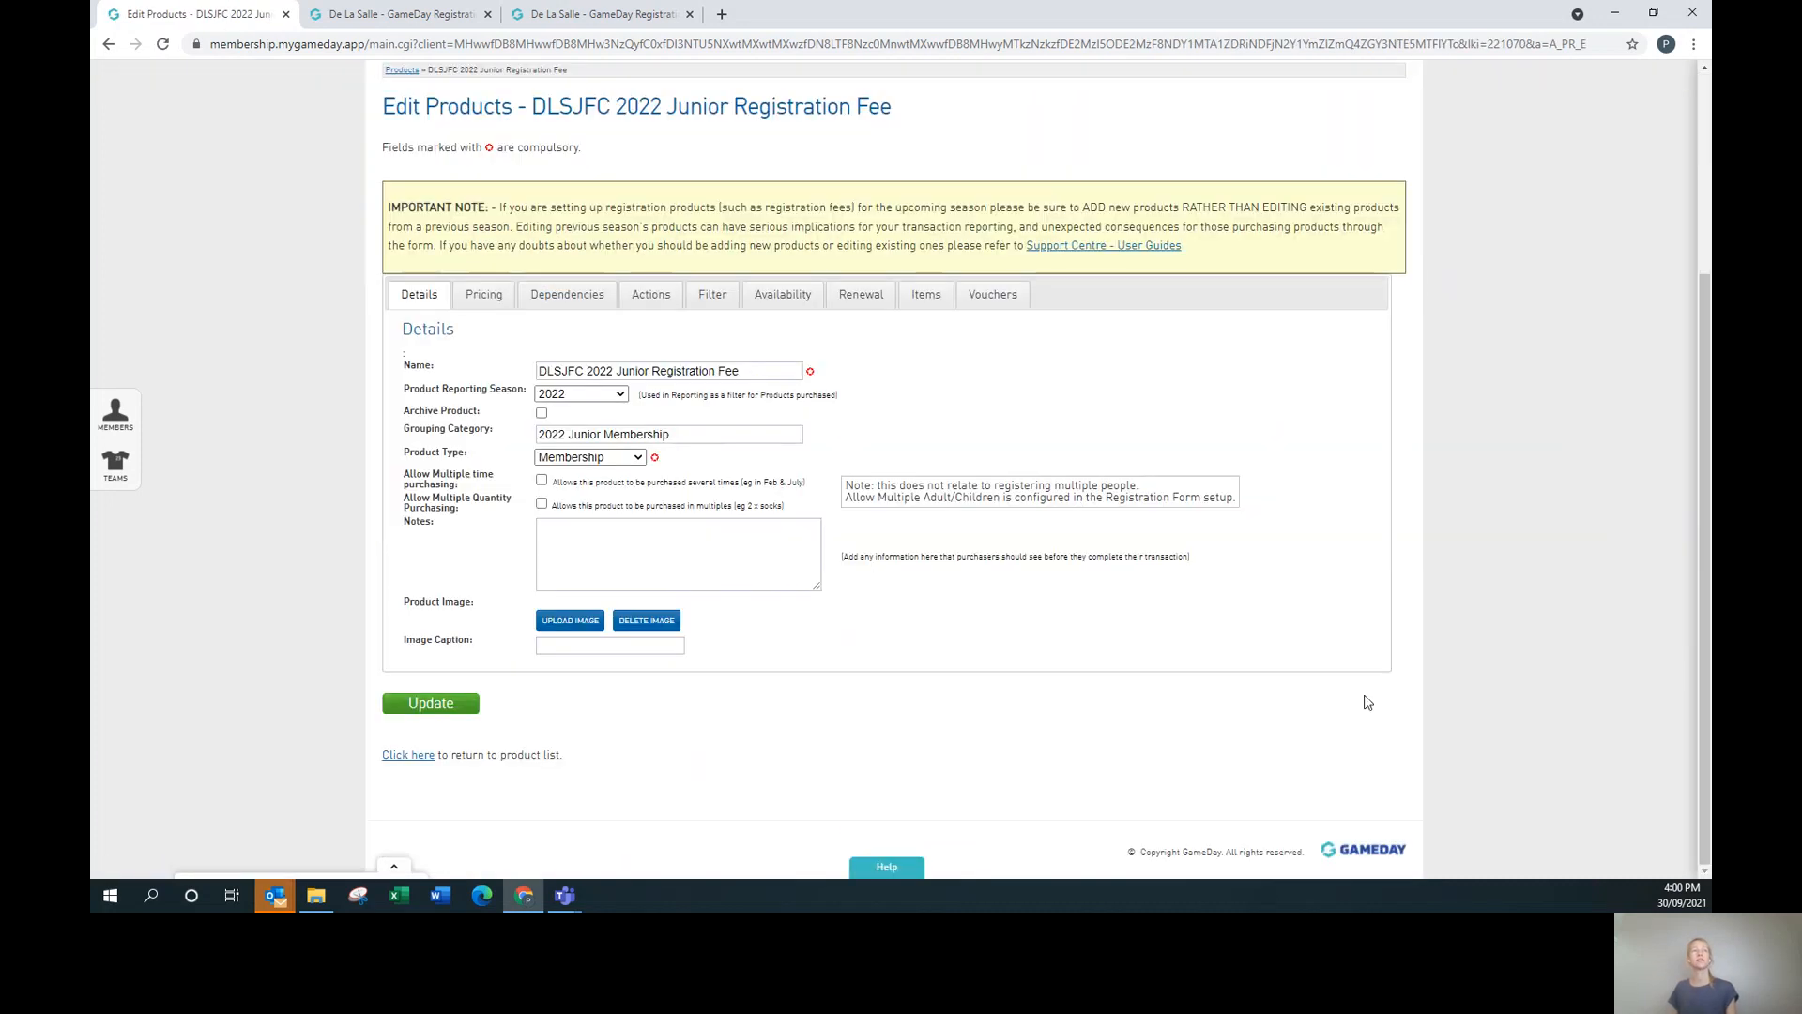
left_click(541, 414)
left_click(441, 719)
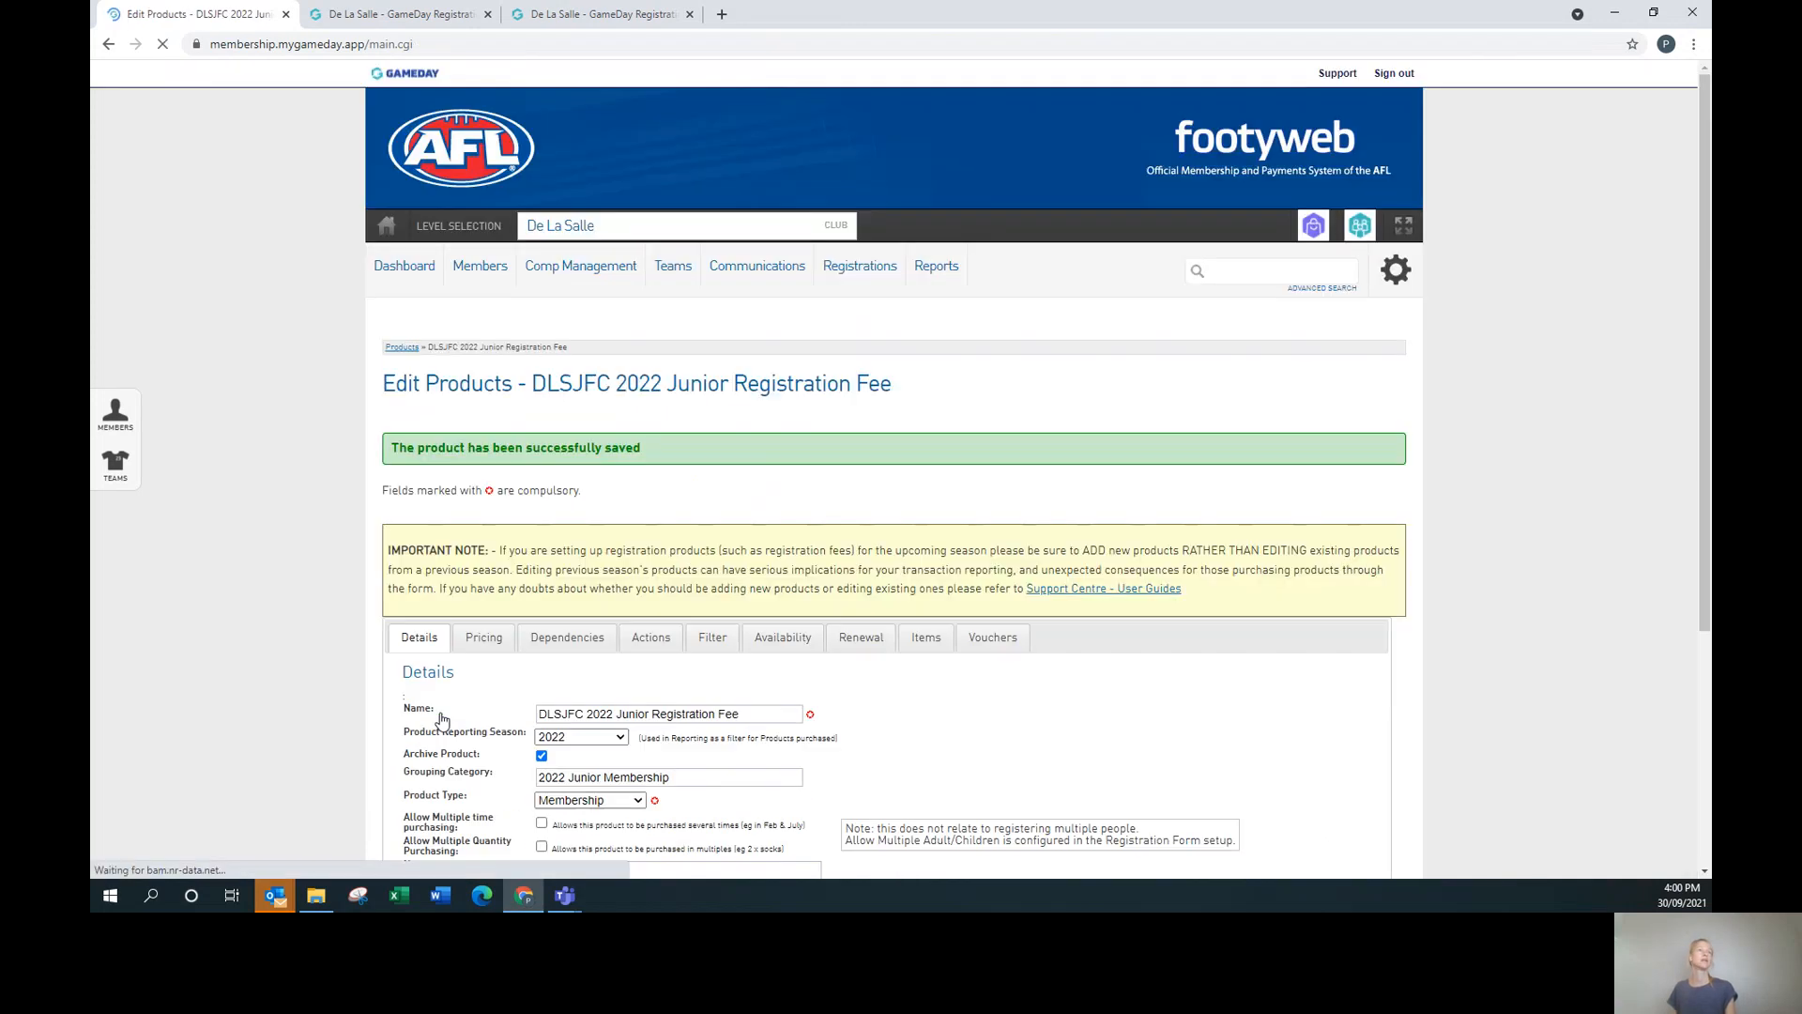
Switch among the form preview tabs, then go back to the registration Products list.
left_click(862, 315)
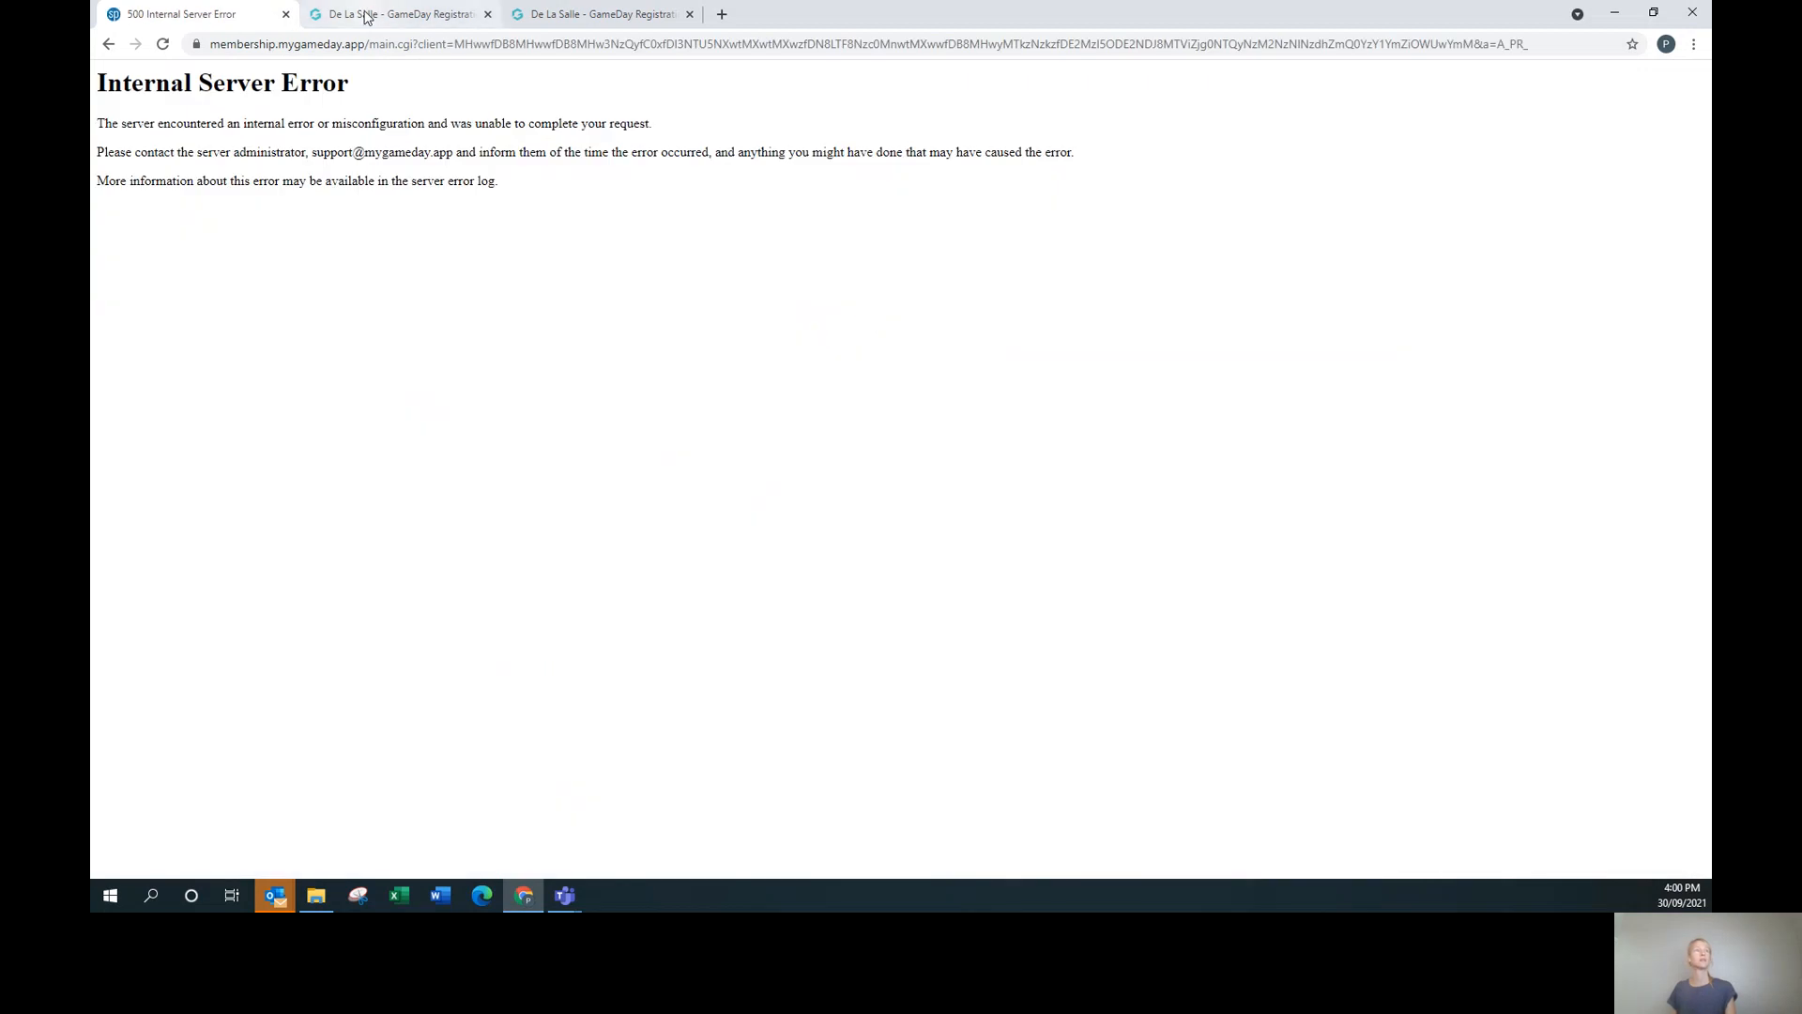
left_click(399, 13)
left_click(512, 19)
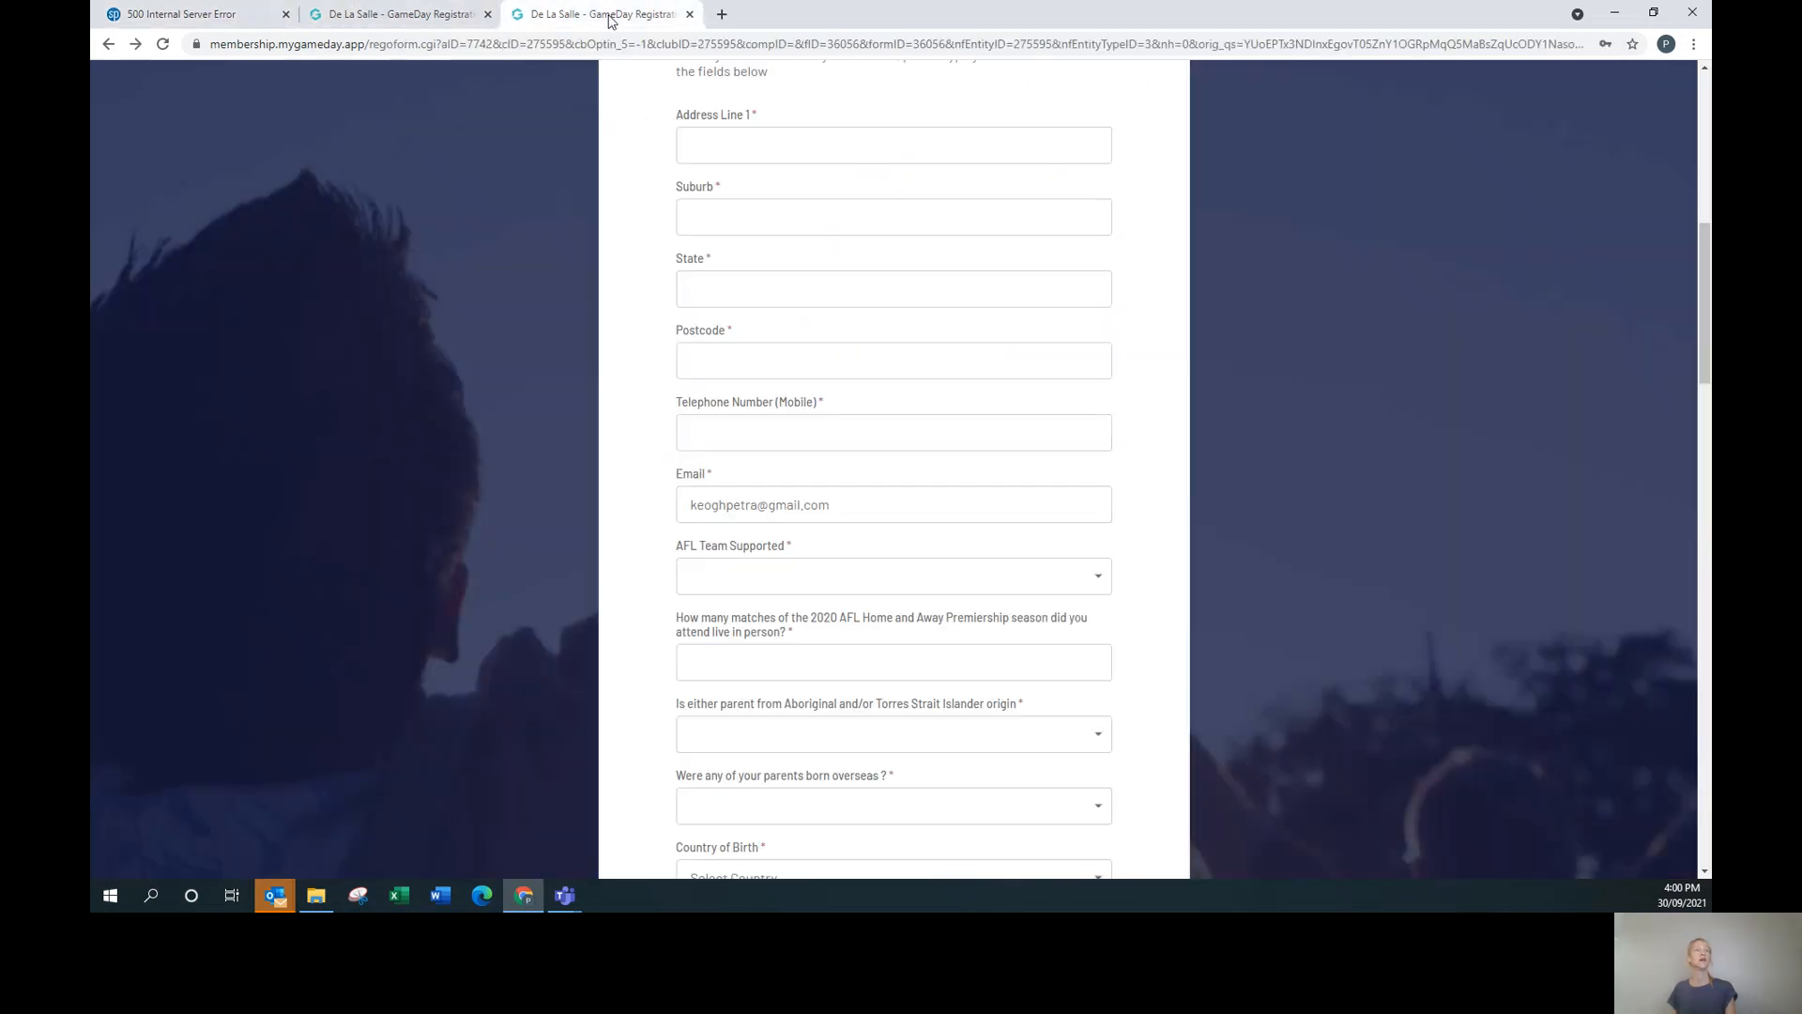
left_click(410, 13)
left_click(246, 17)
left_click(108, 44)
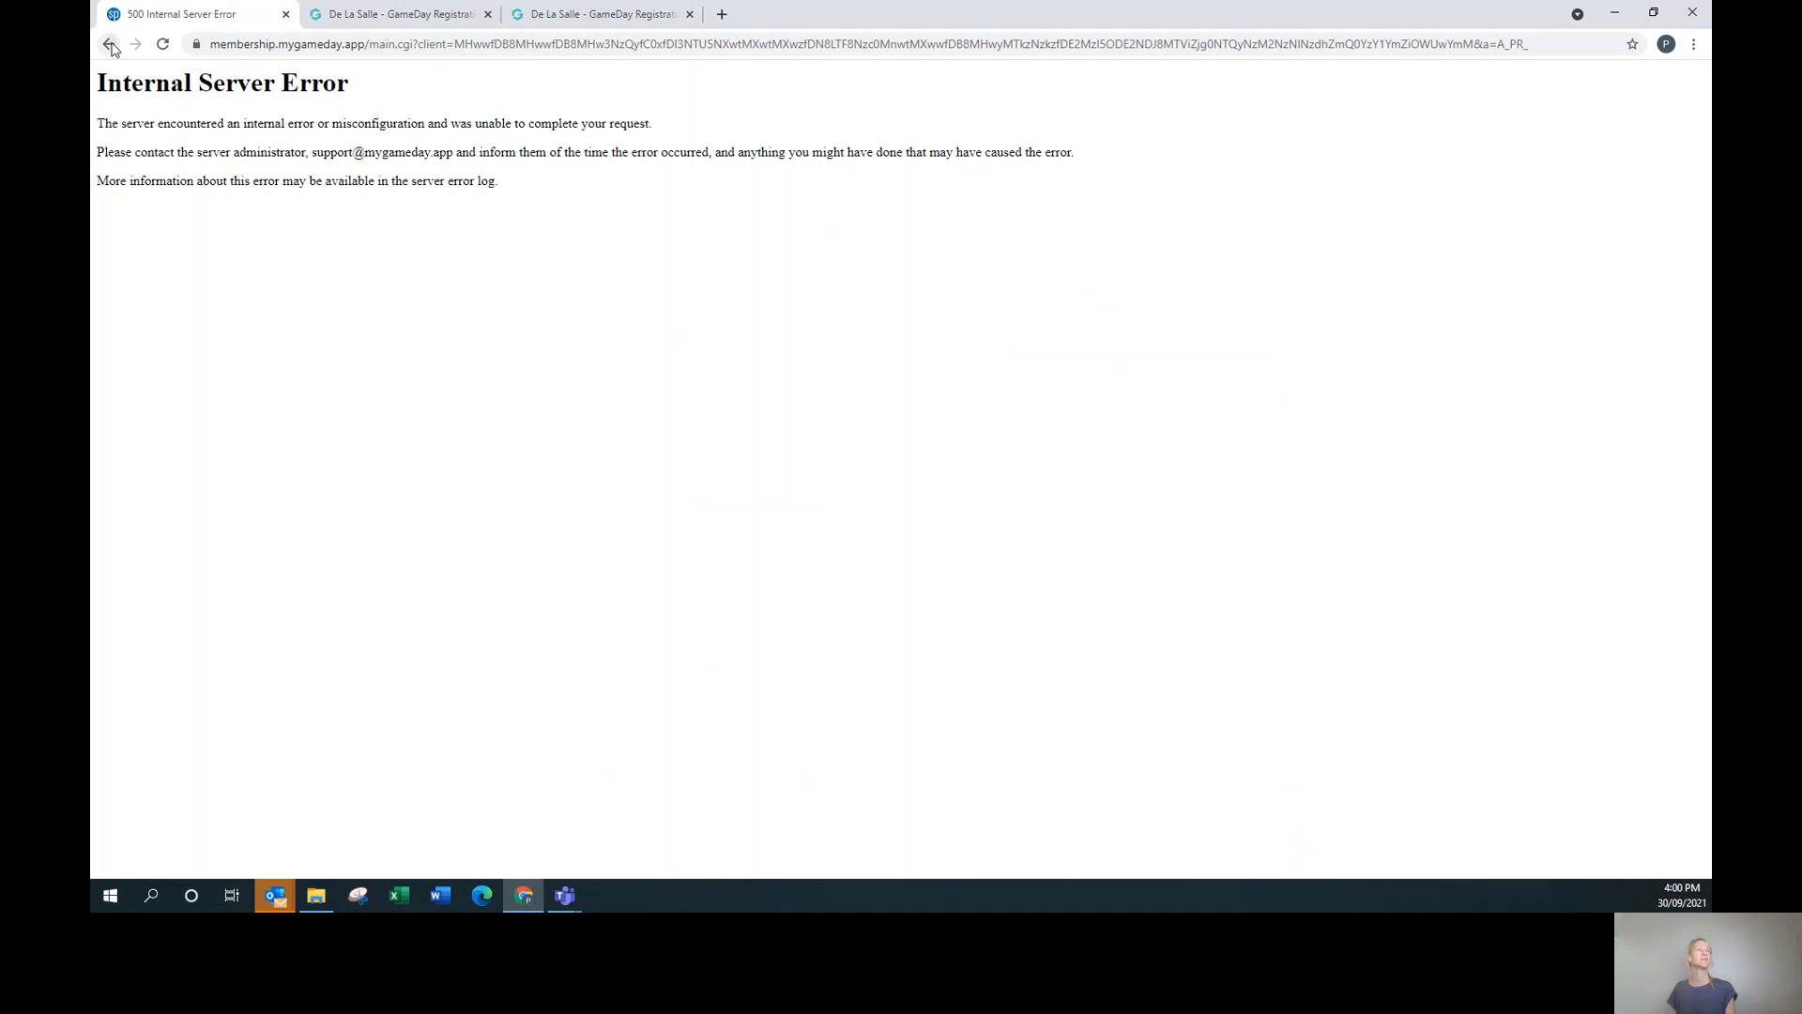
mouse_move(838, 269)
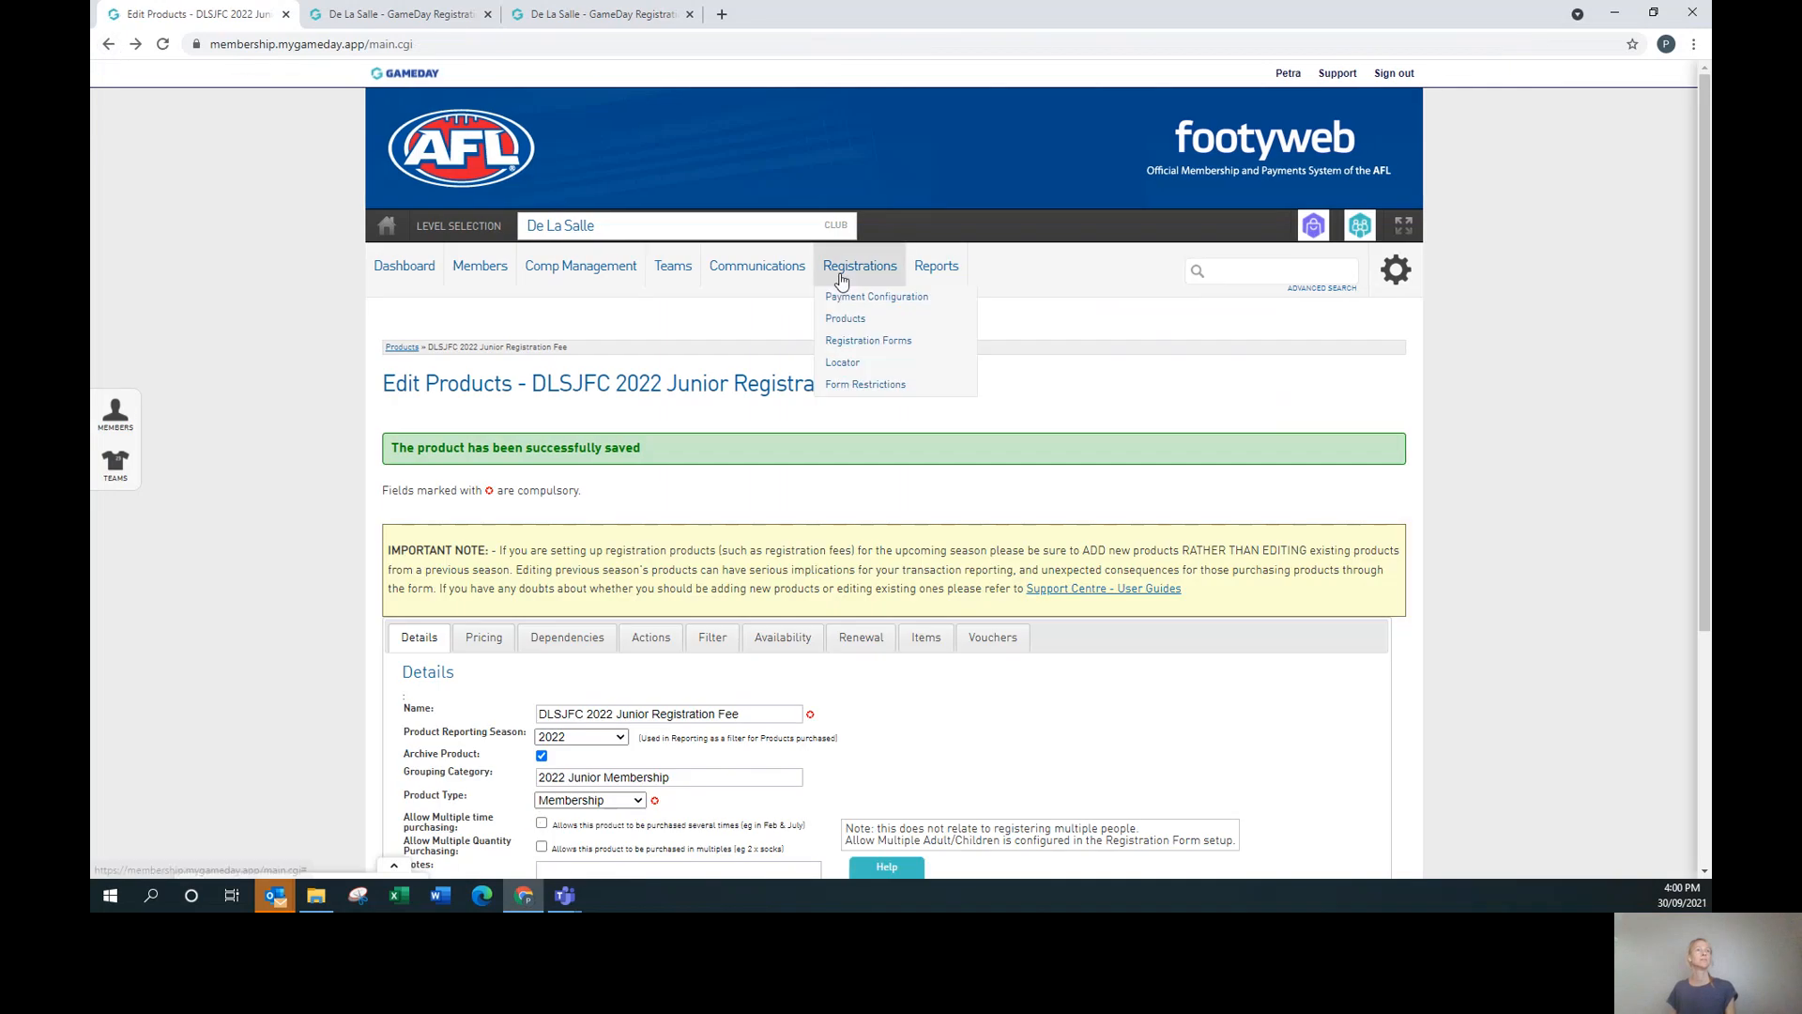
left_click(855, 323)
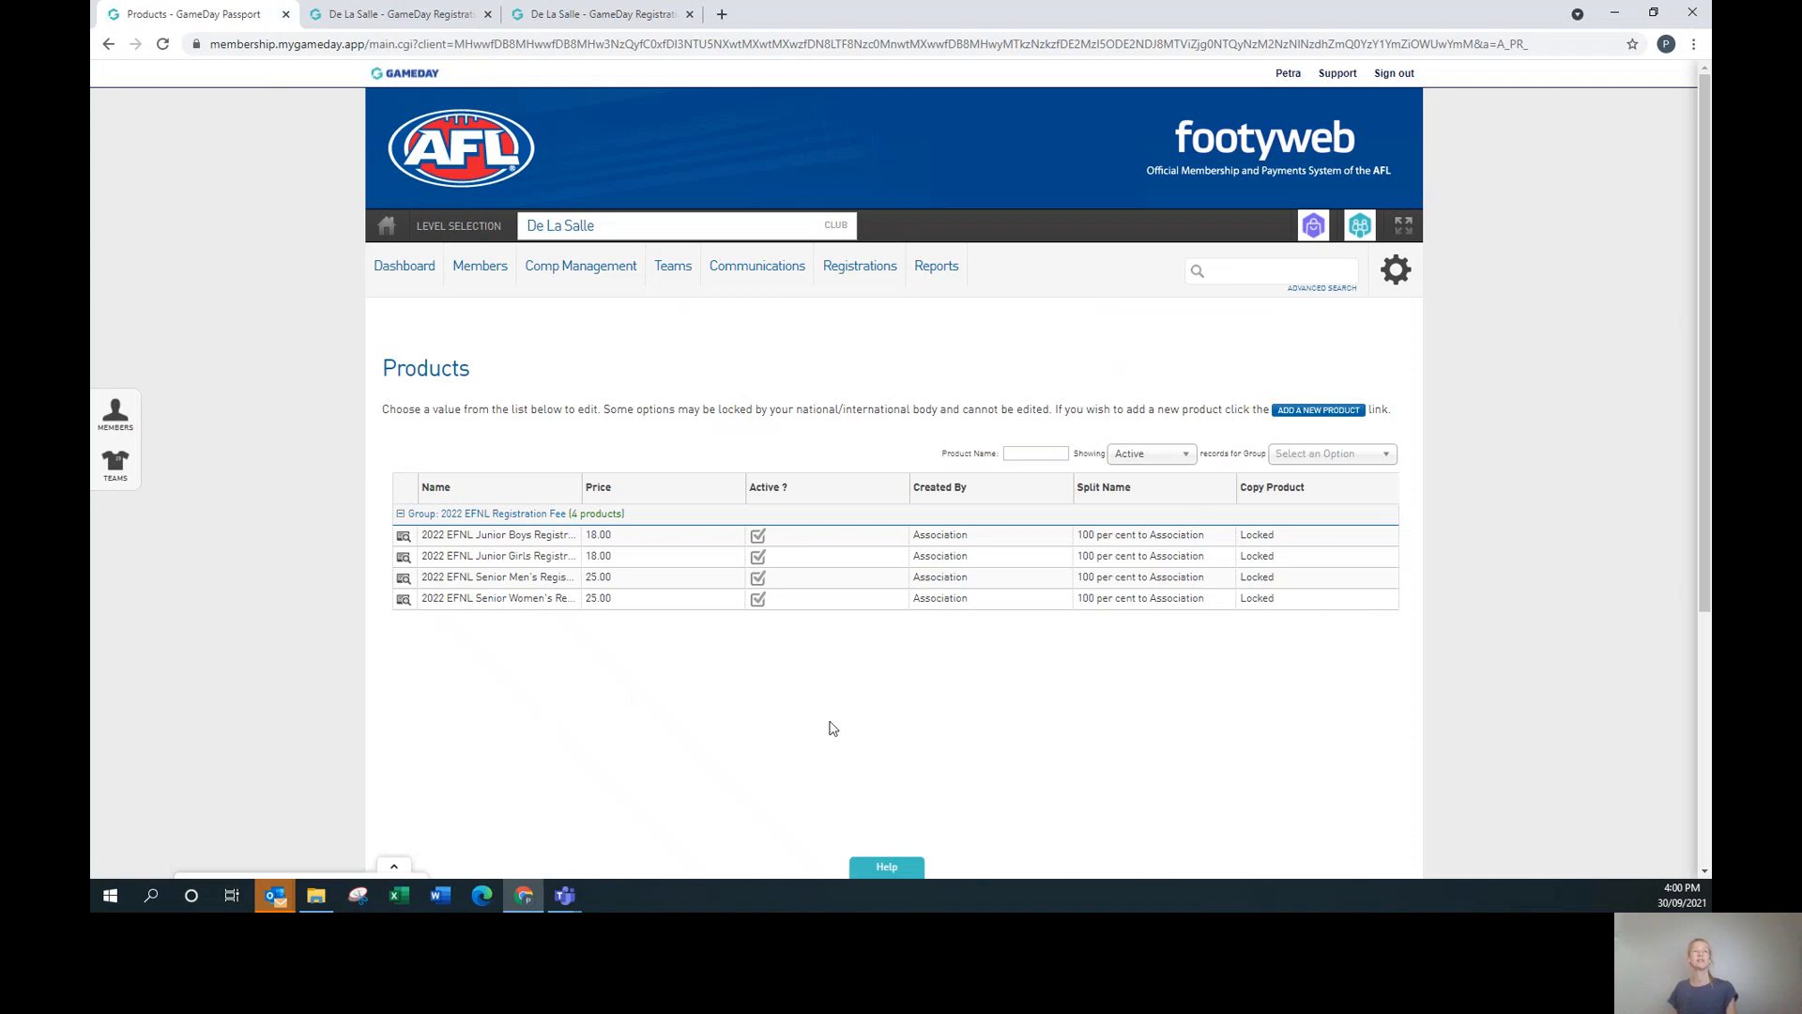
Show Inactive (Archived) products and open the EFNL Early Bird Registration fee 2022 product.
left_click(1175, 454)
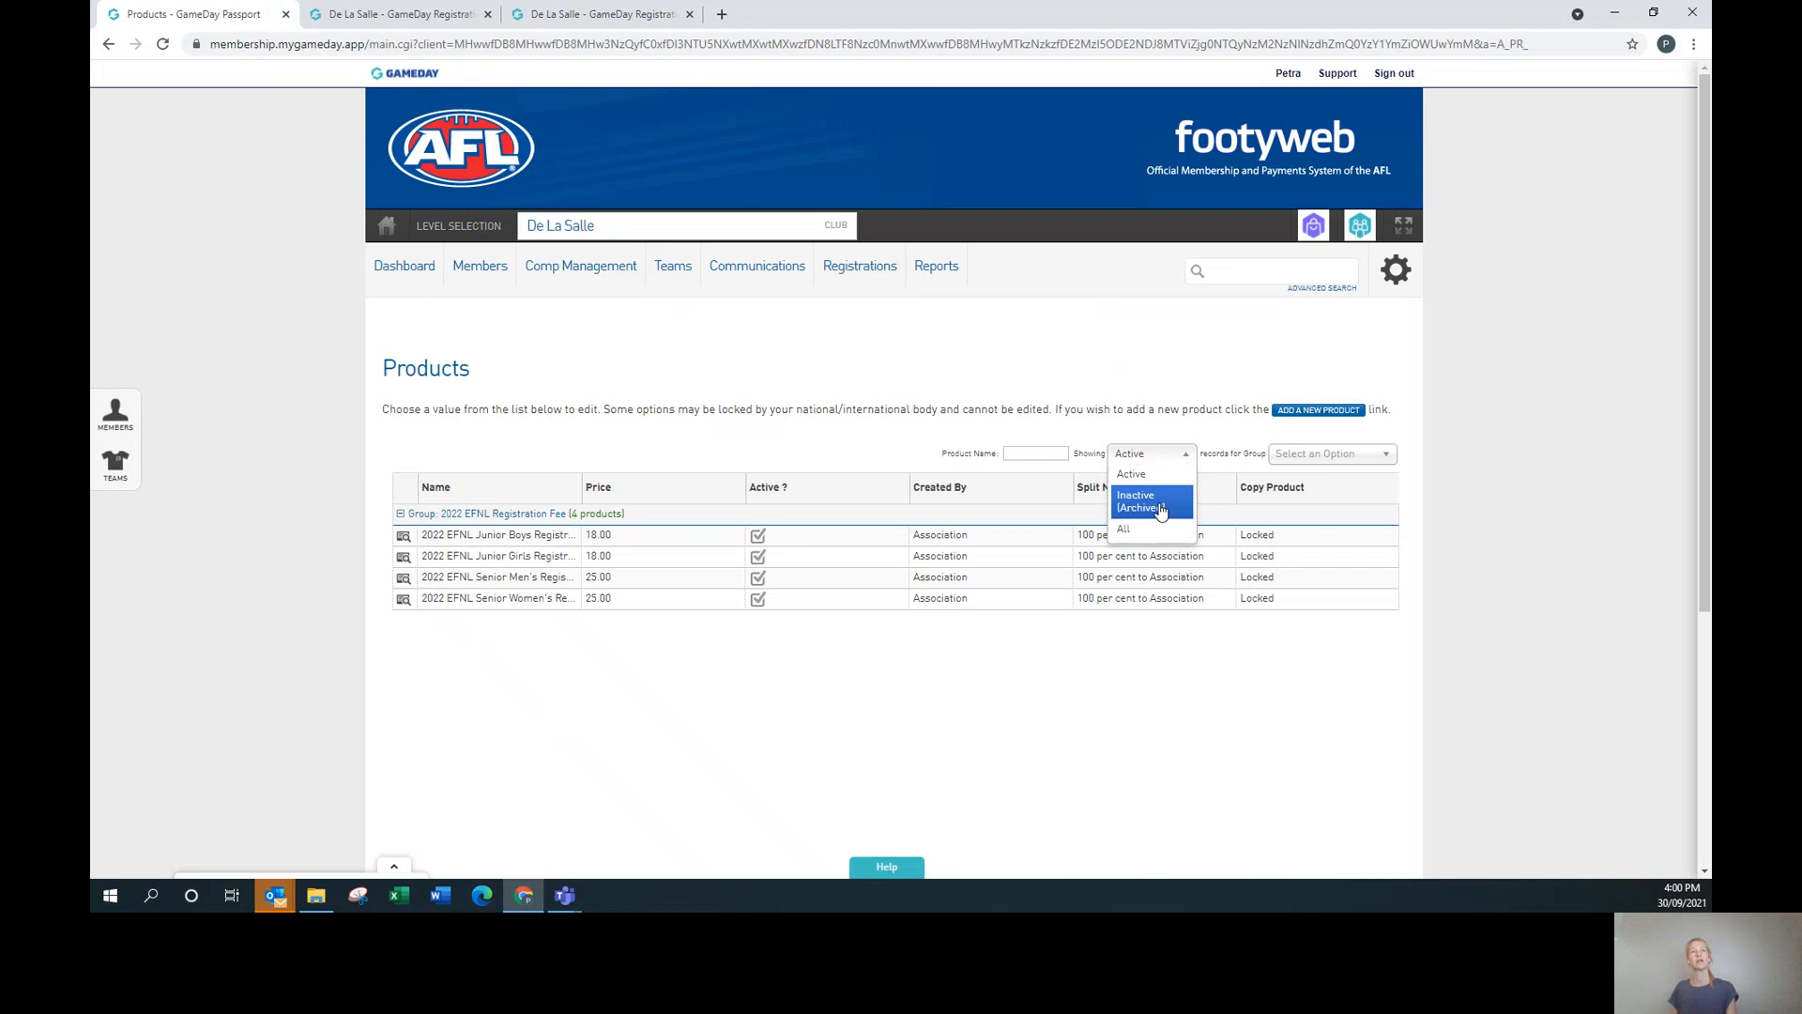
left_click(1161, 508)
scroll(751, 676, "down", 5)
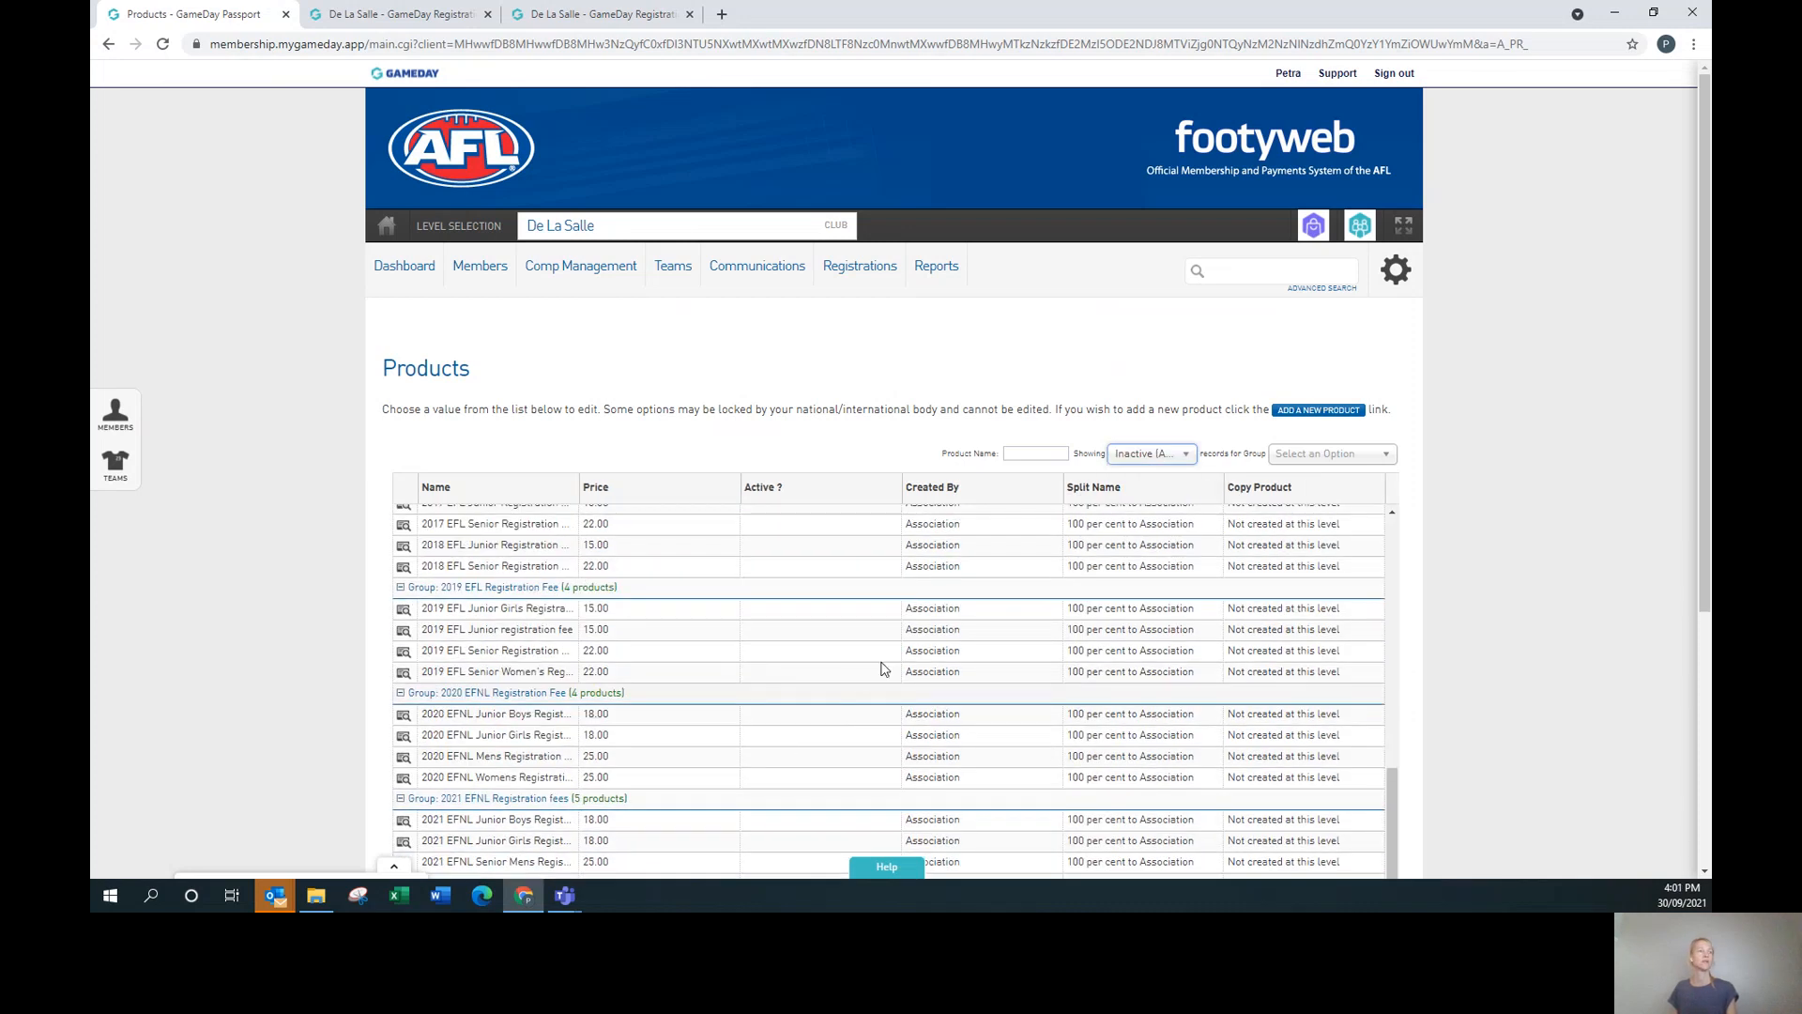
scroll(883, 668, "down", 4)
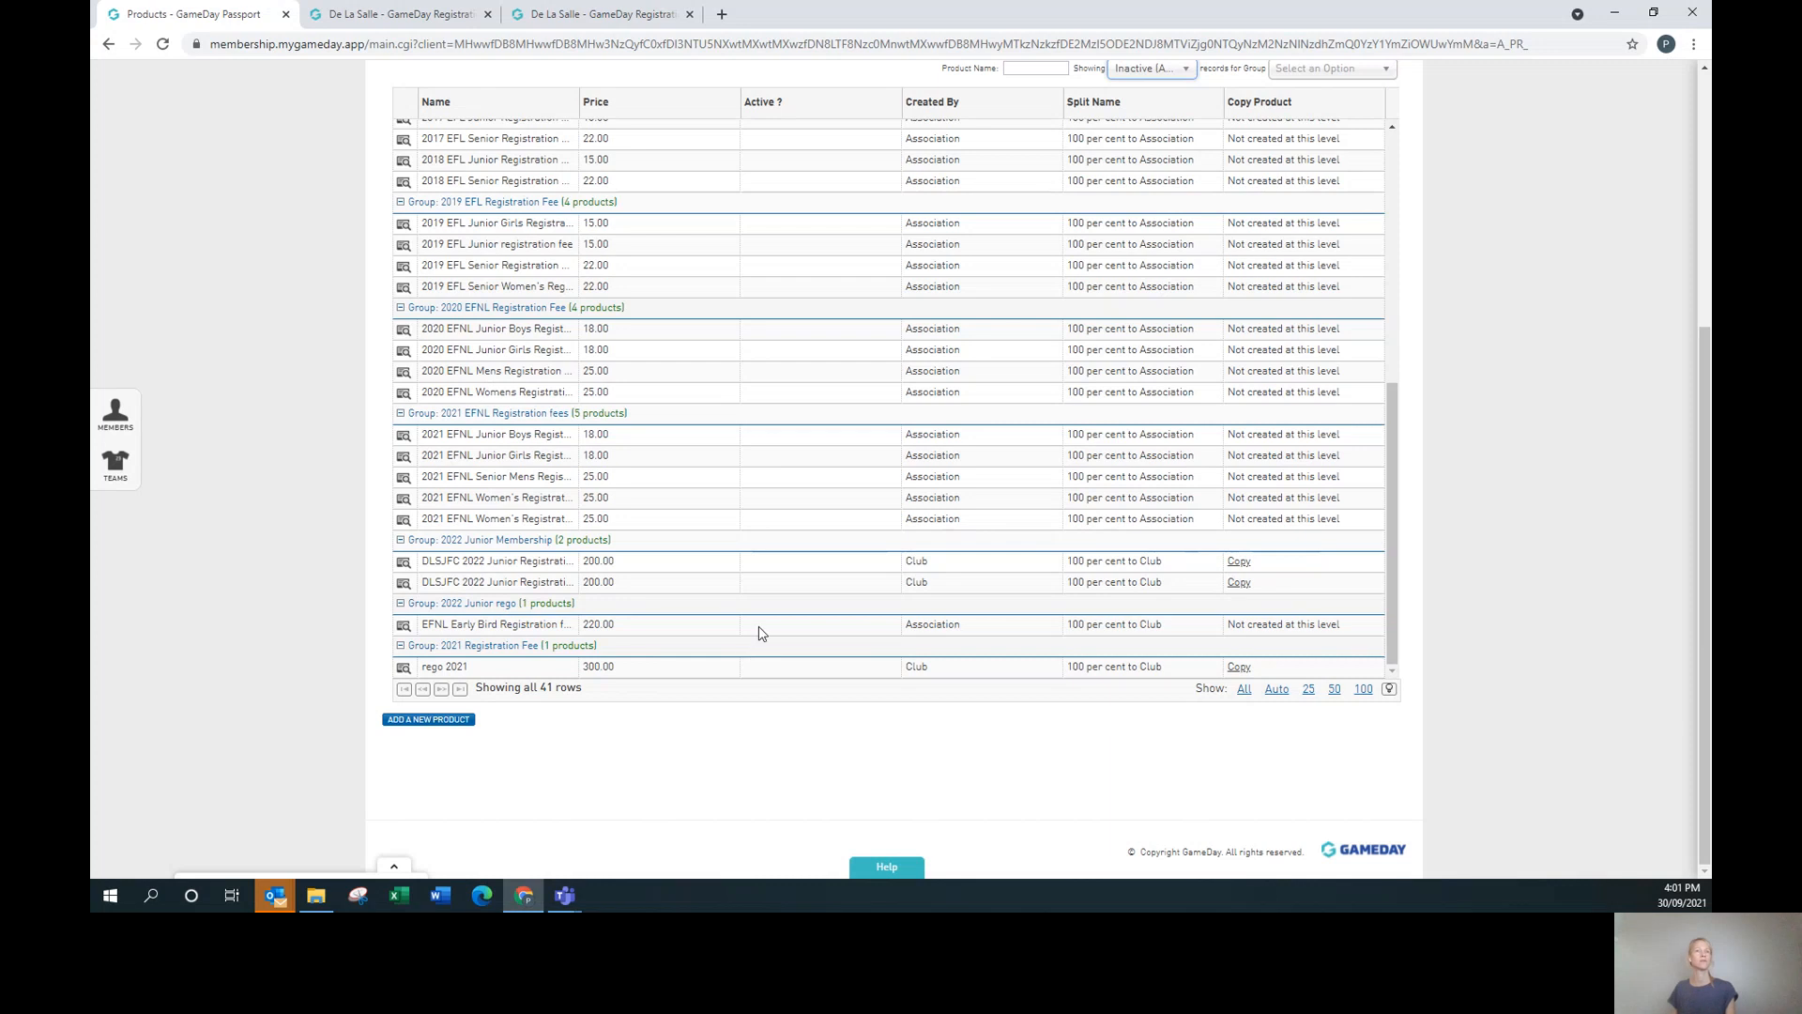
left_click(403, 625)
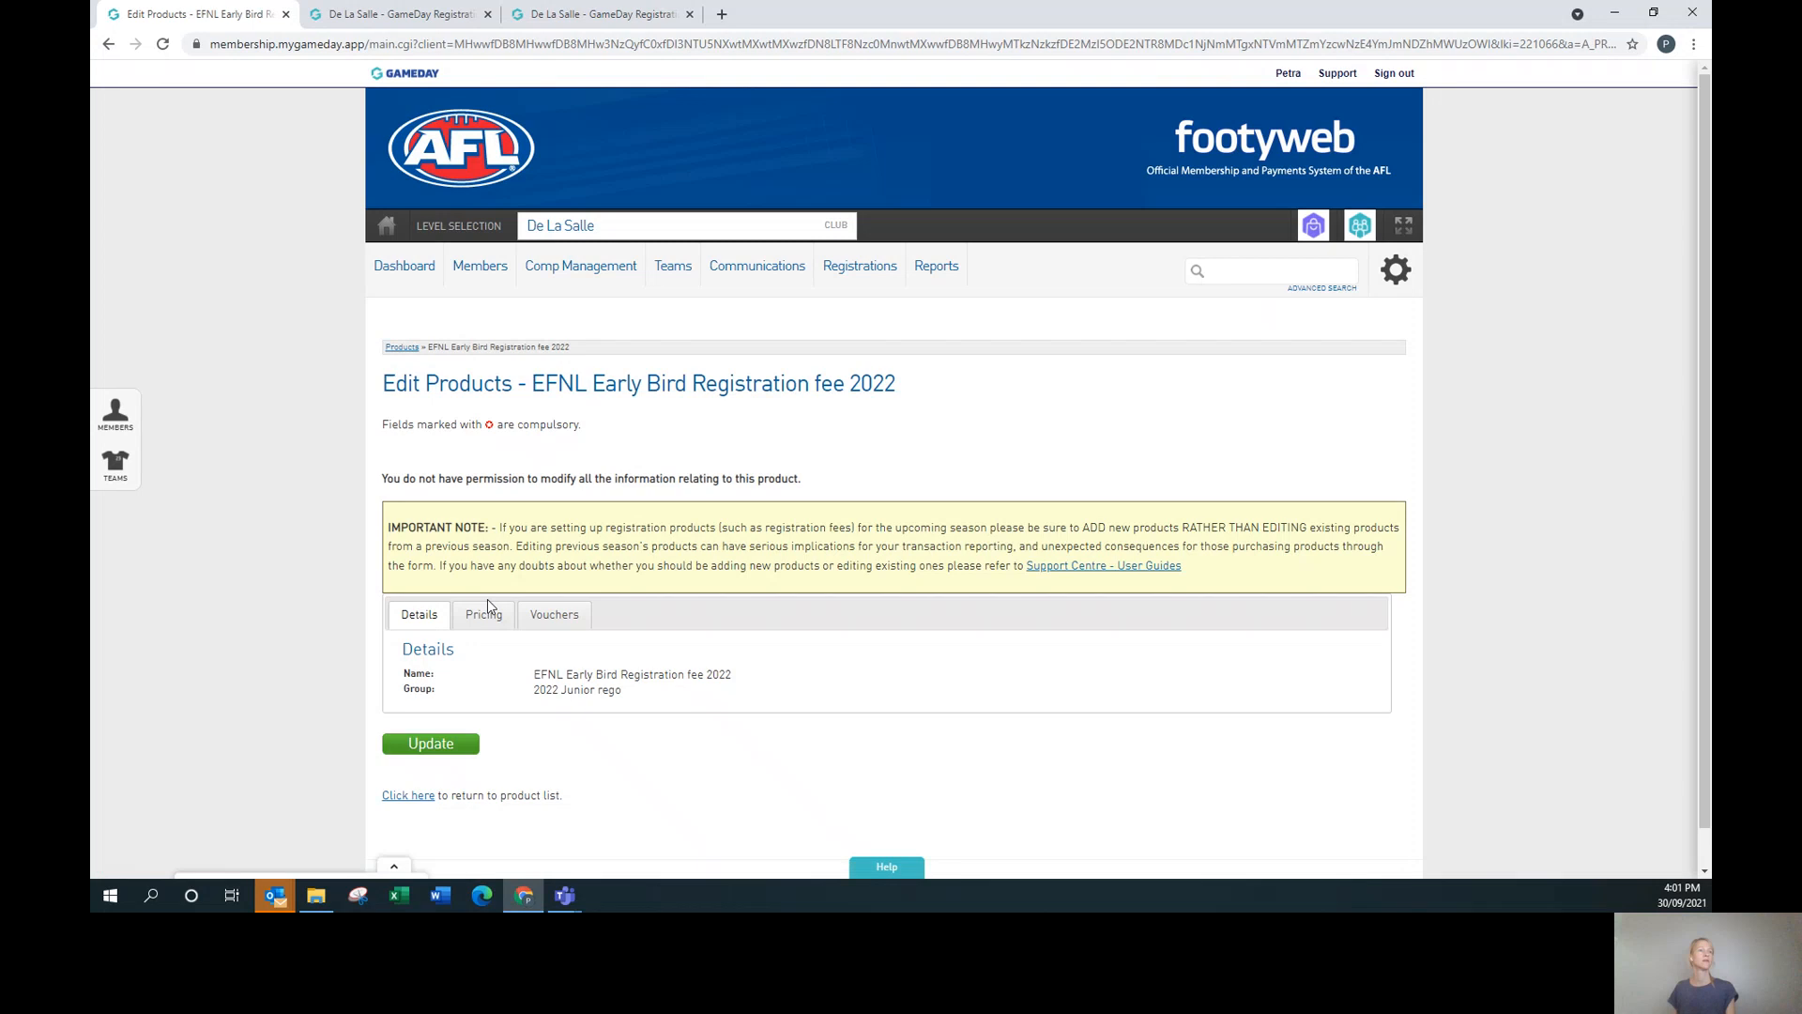
Return to the Products list and set Showing back to Active.
mouse_move(871, 281)
left_click(854, 318)
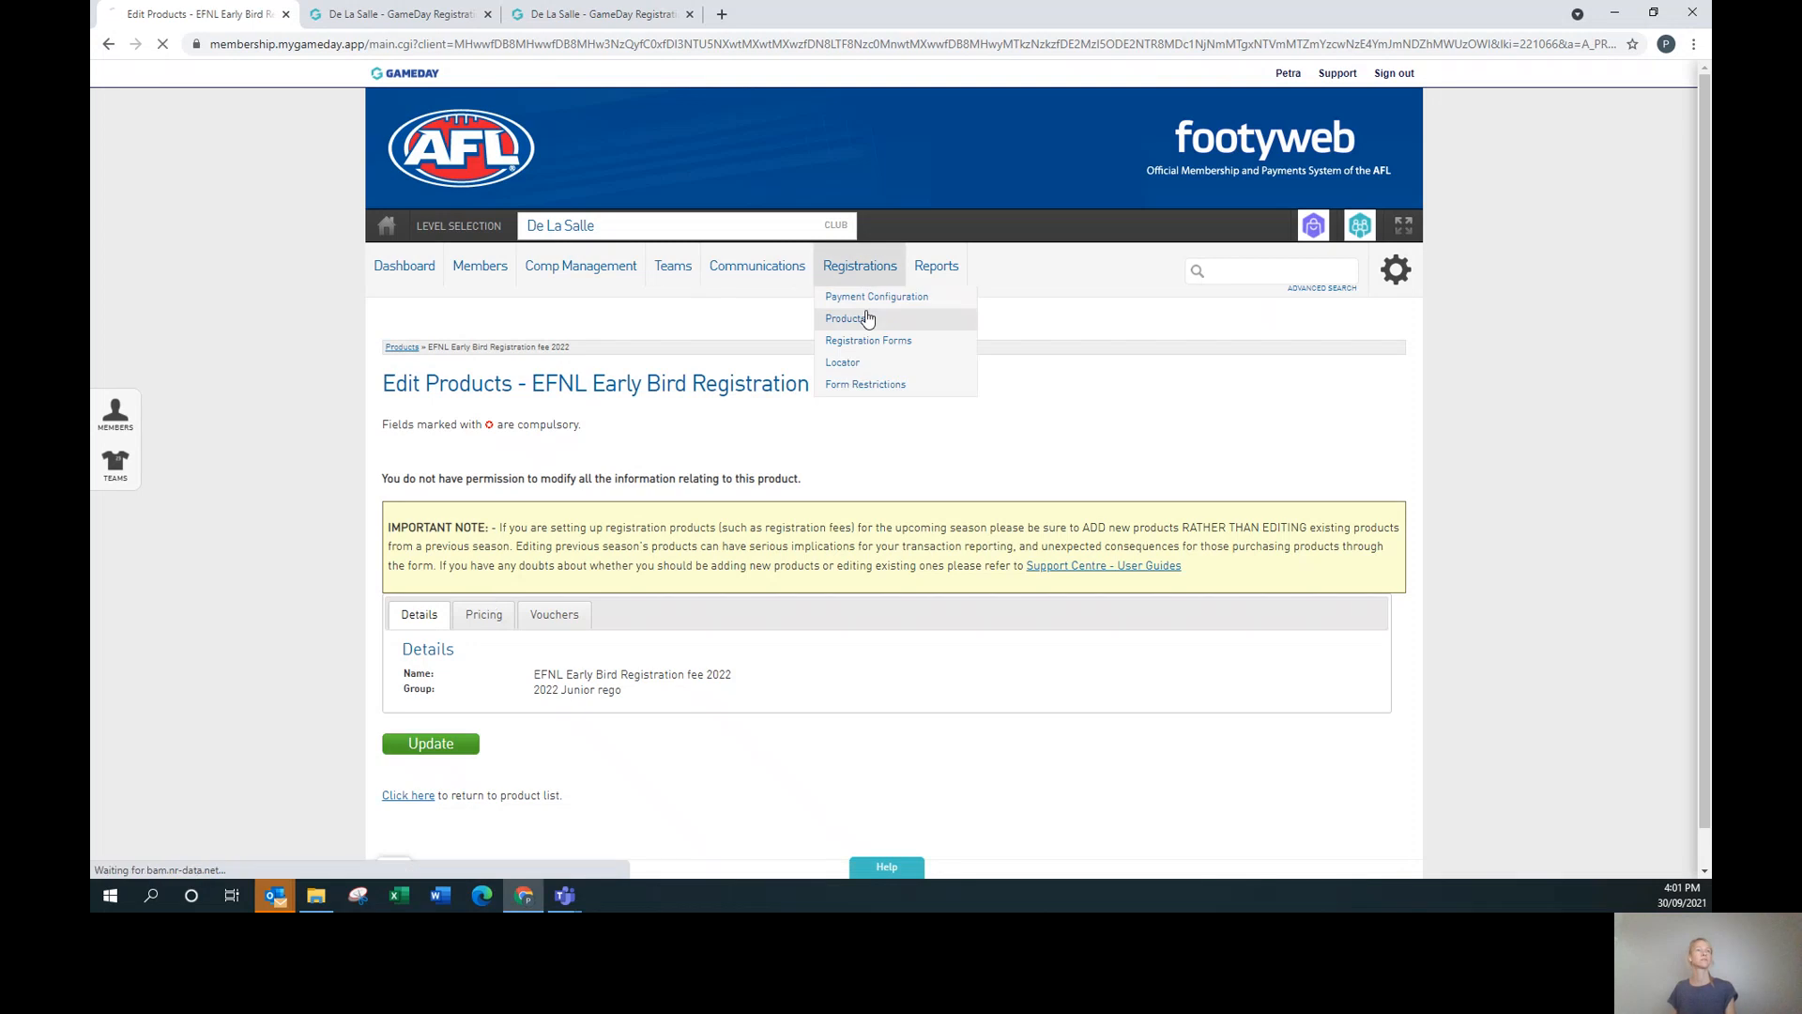
left_click(1151, 454)
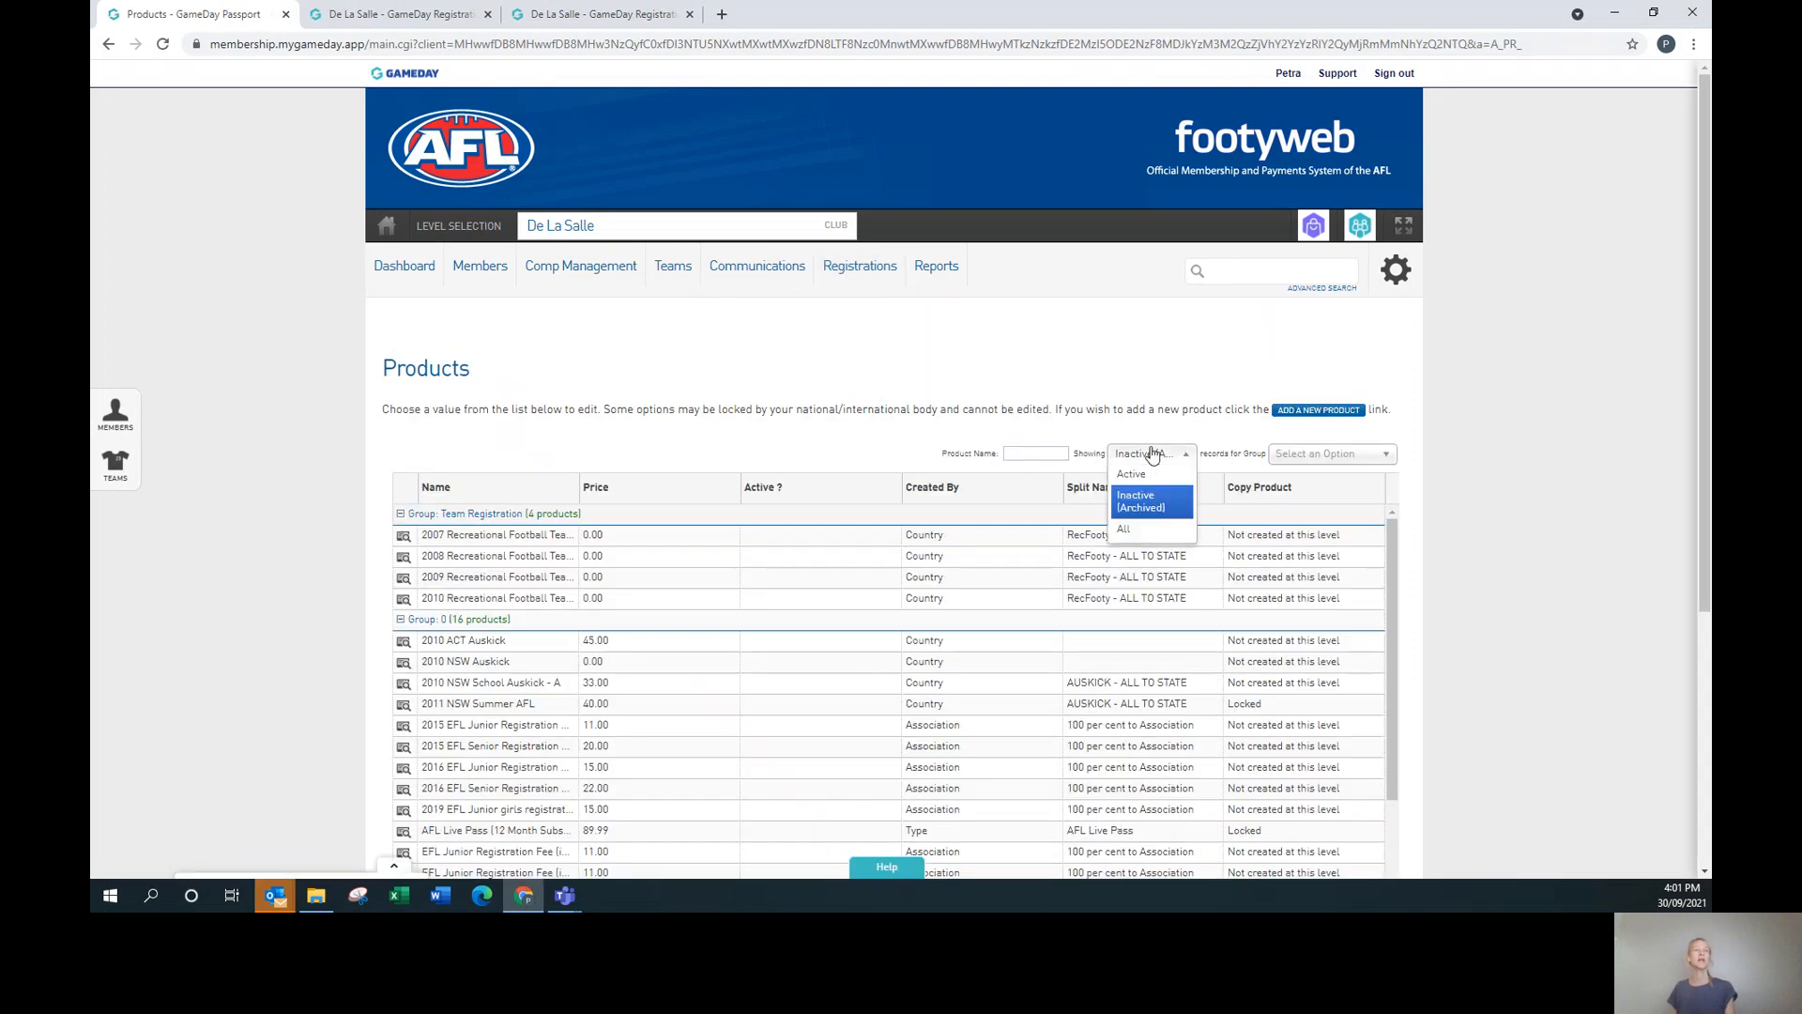
left_click(1146, 475)
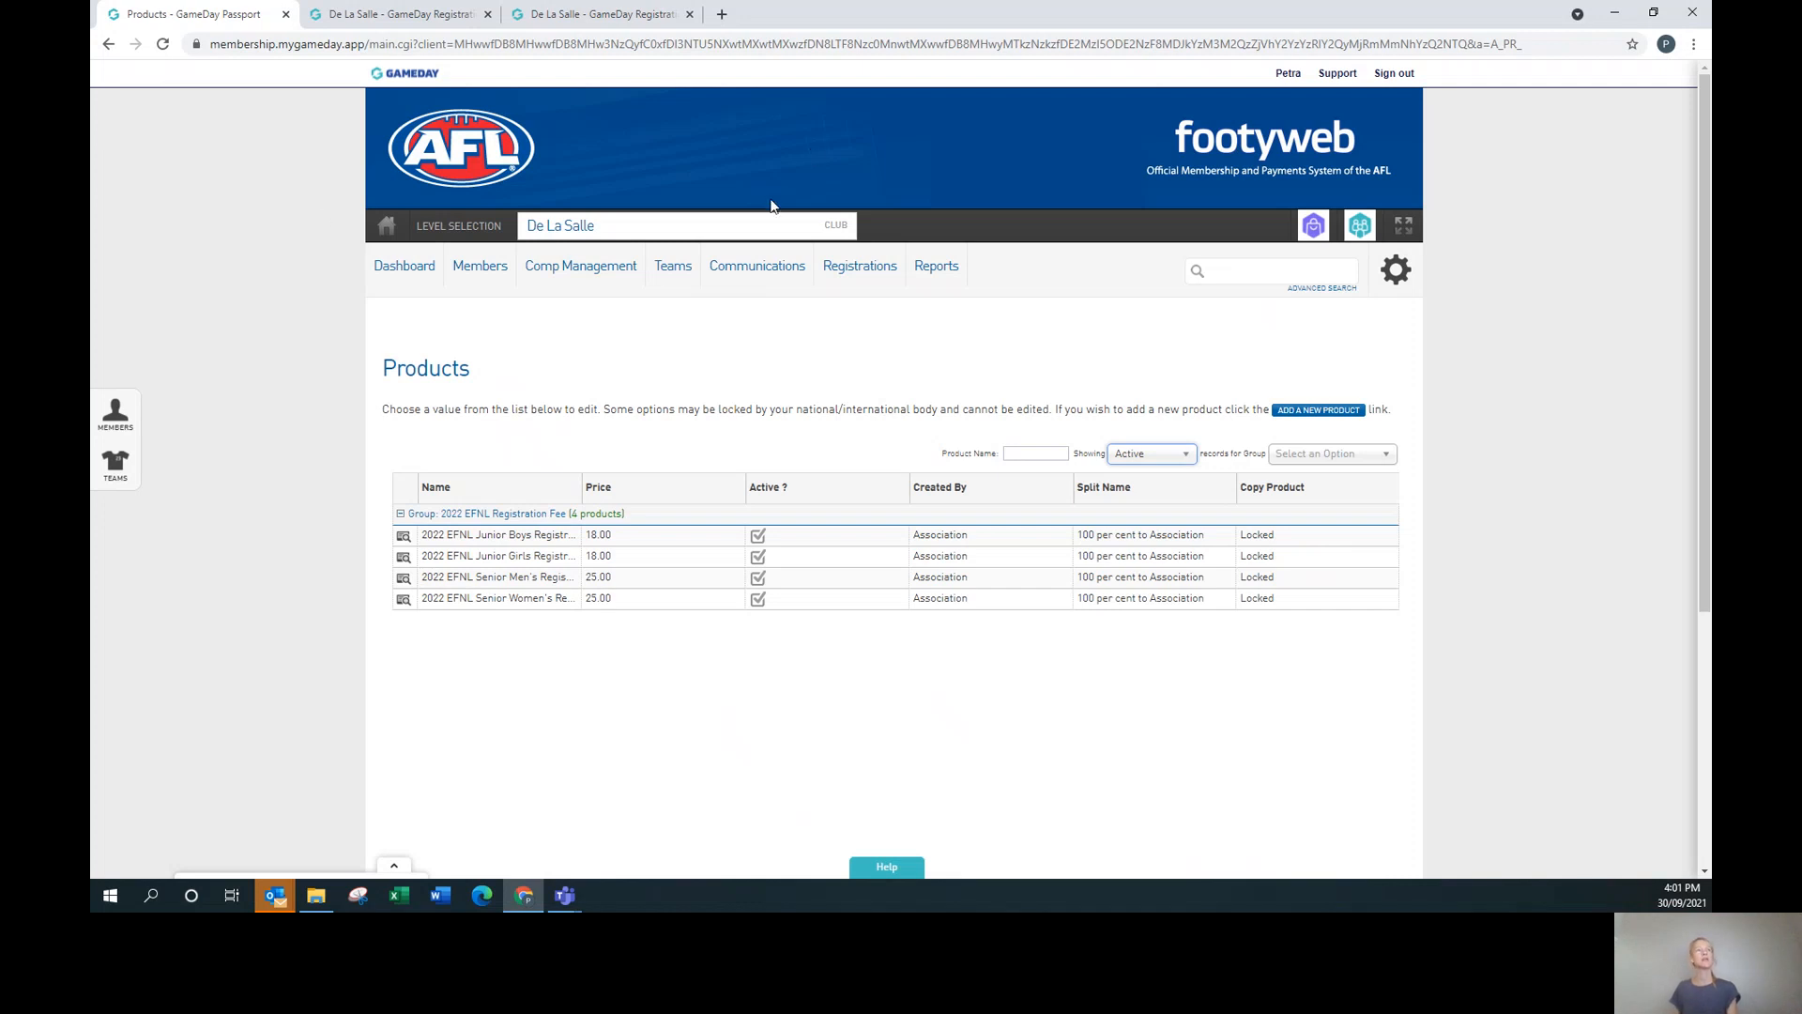
Go to Registration Forms and start editing the National+Registration+Form.
mouse_move(861, 265)
left_click(882, 356)
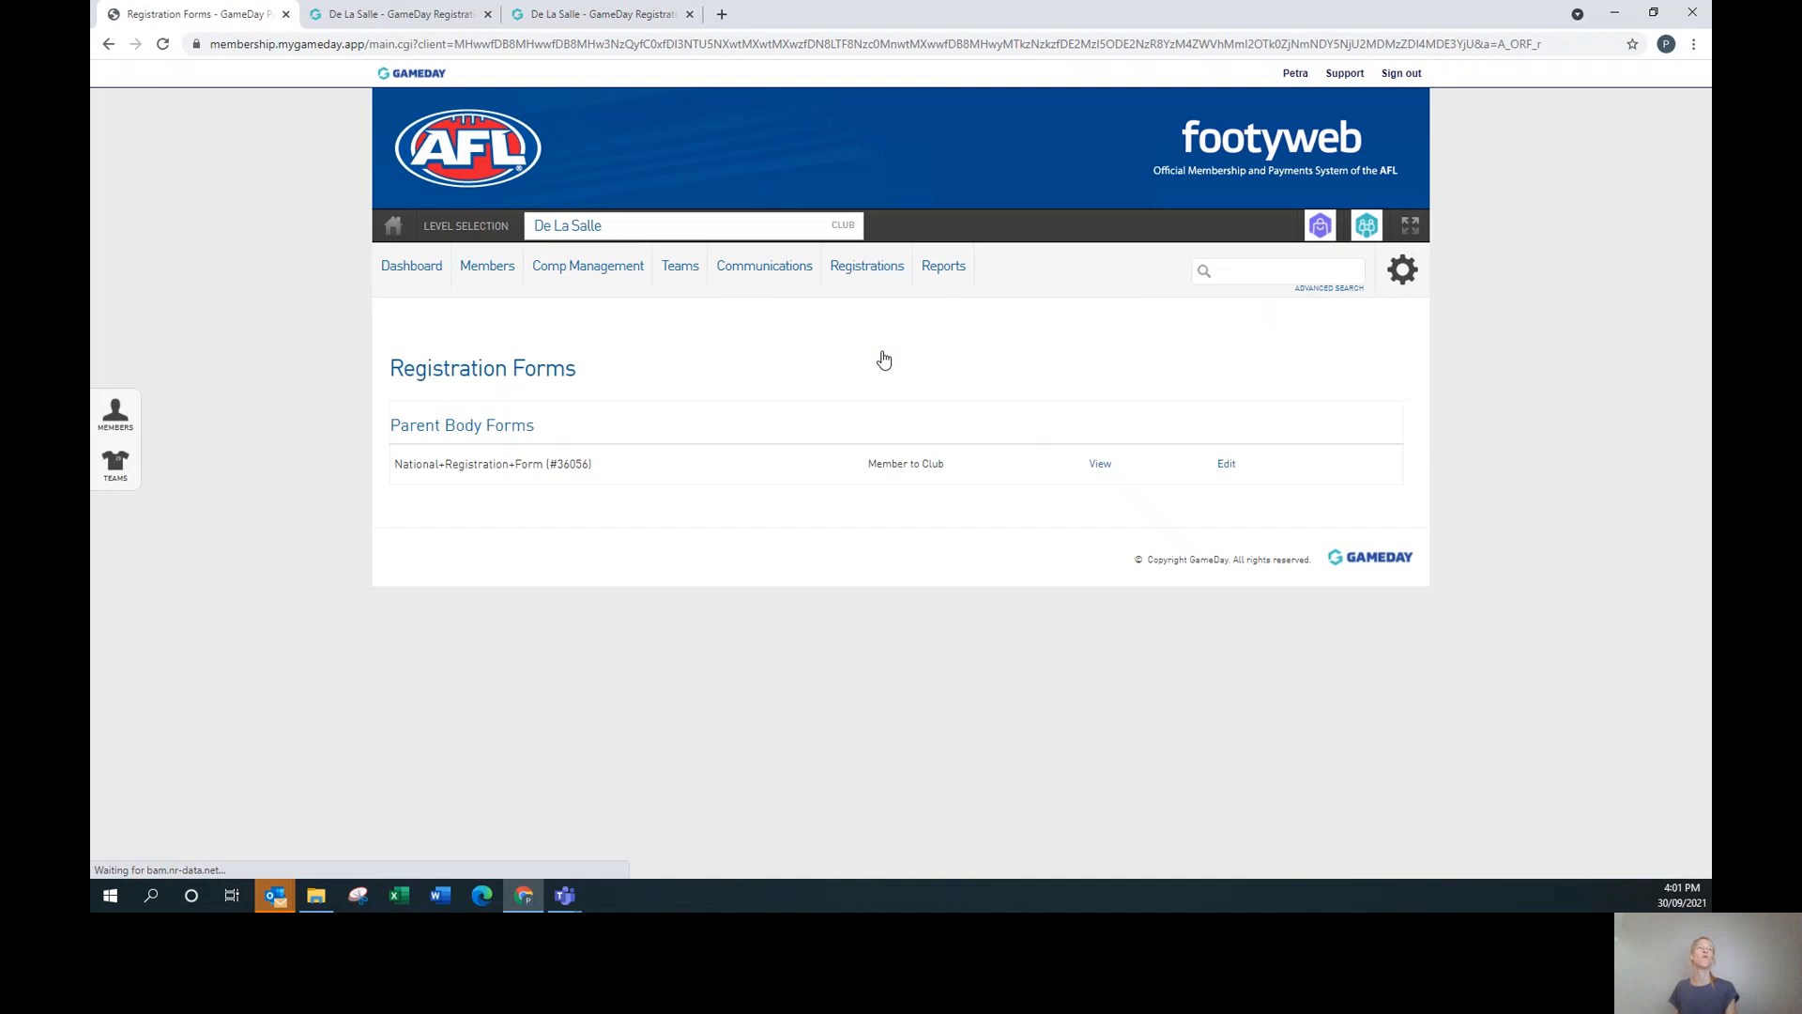
left_click(1226, 464)
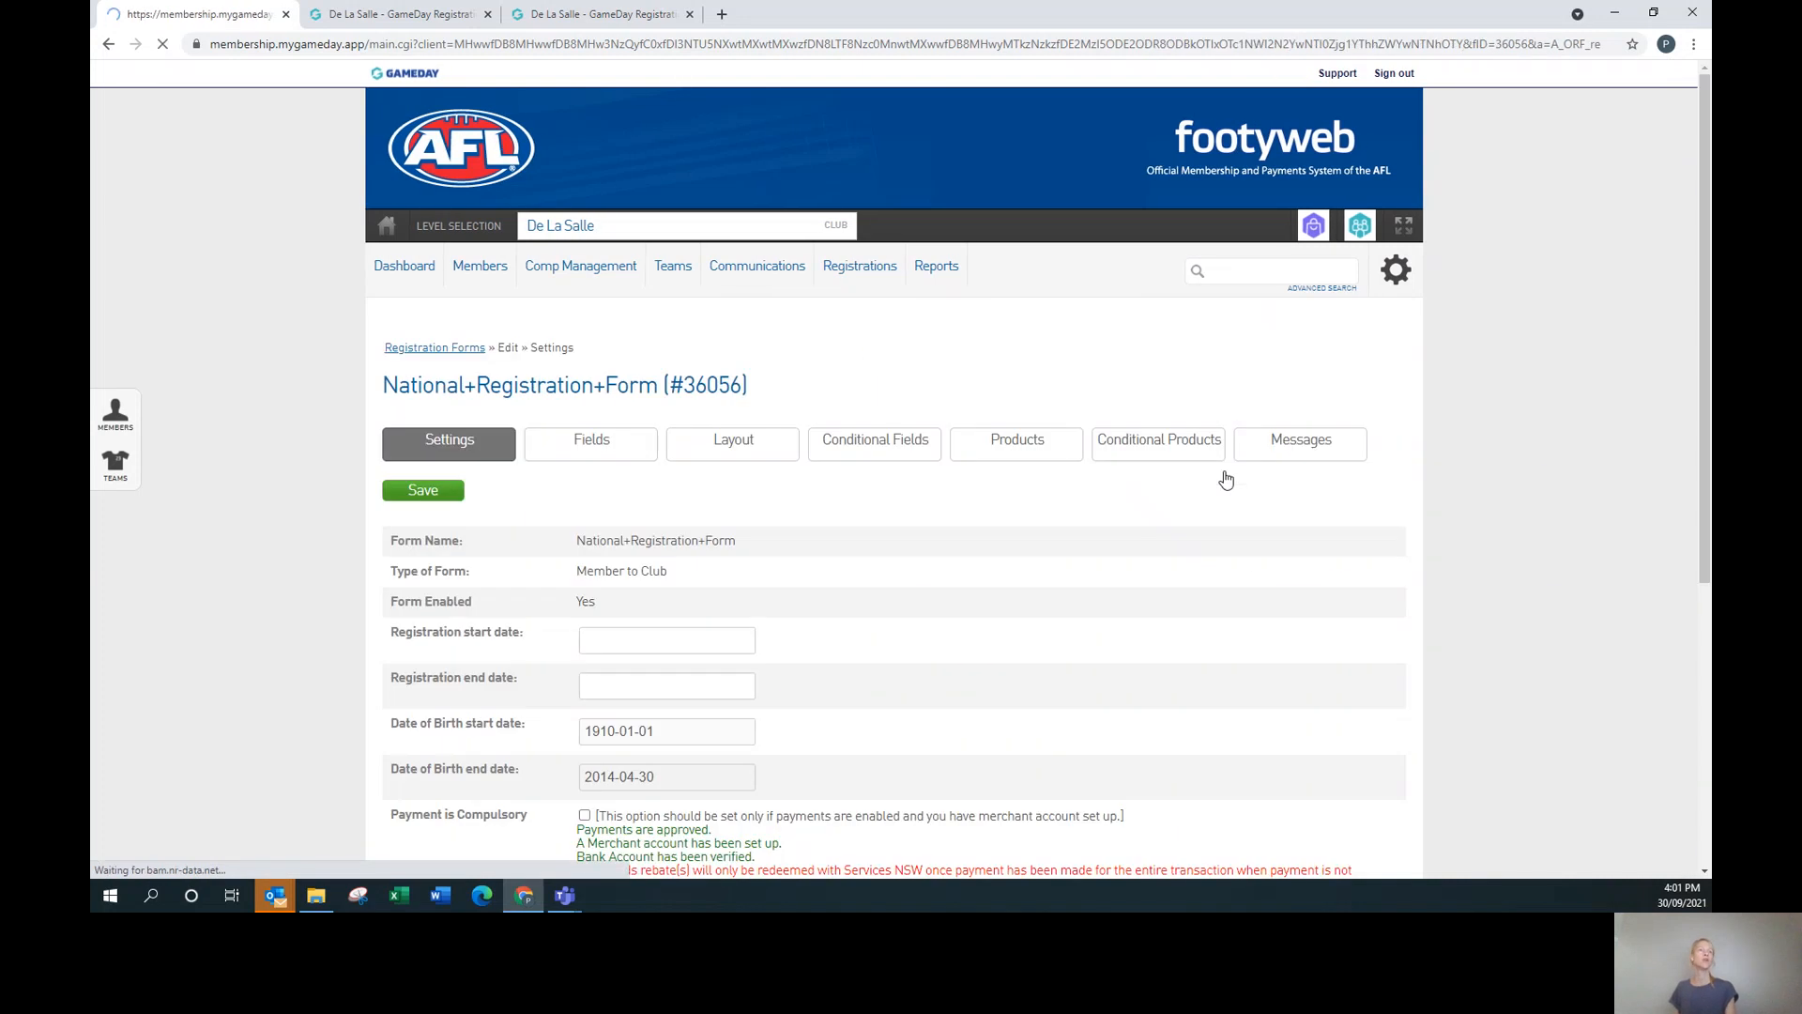
Review the Fields tab's hidden and compulsory options for each member field.
left_click(568, 448)
scroll(1145, 601, "down", 2)
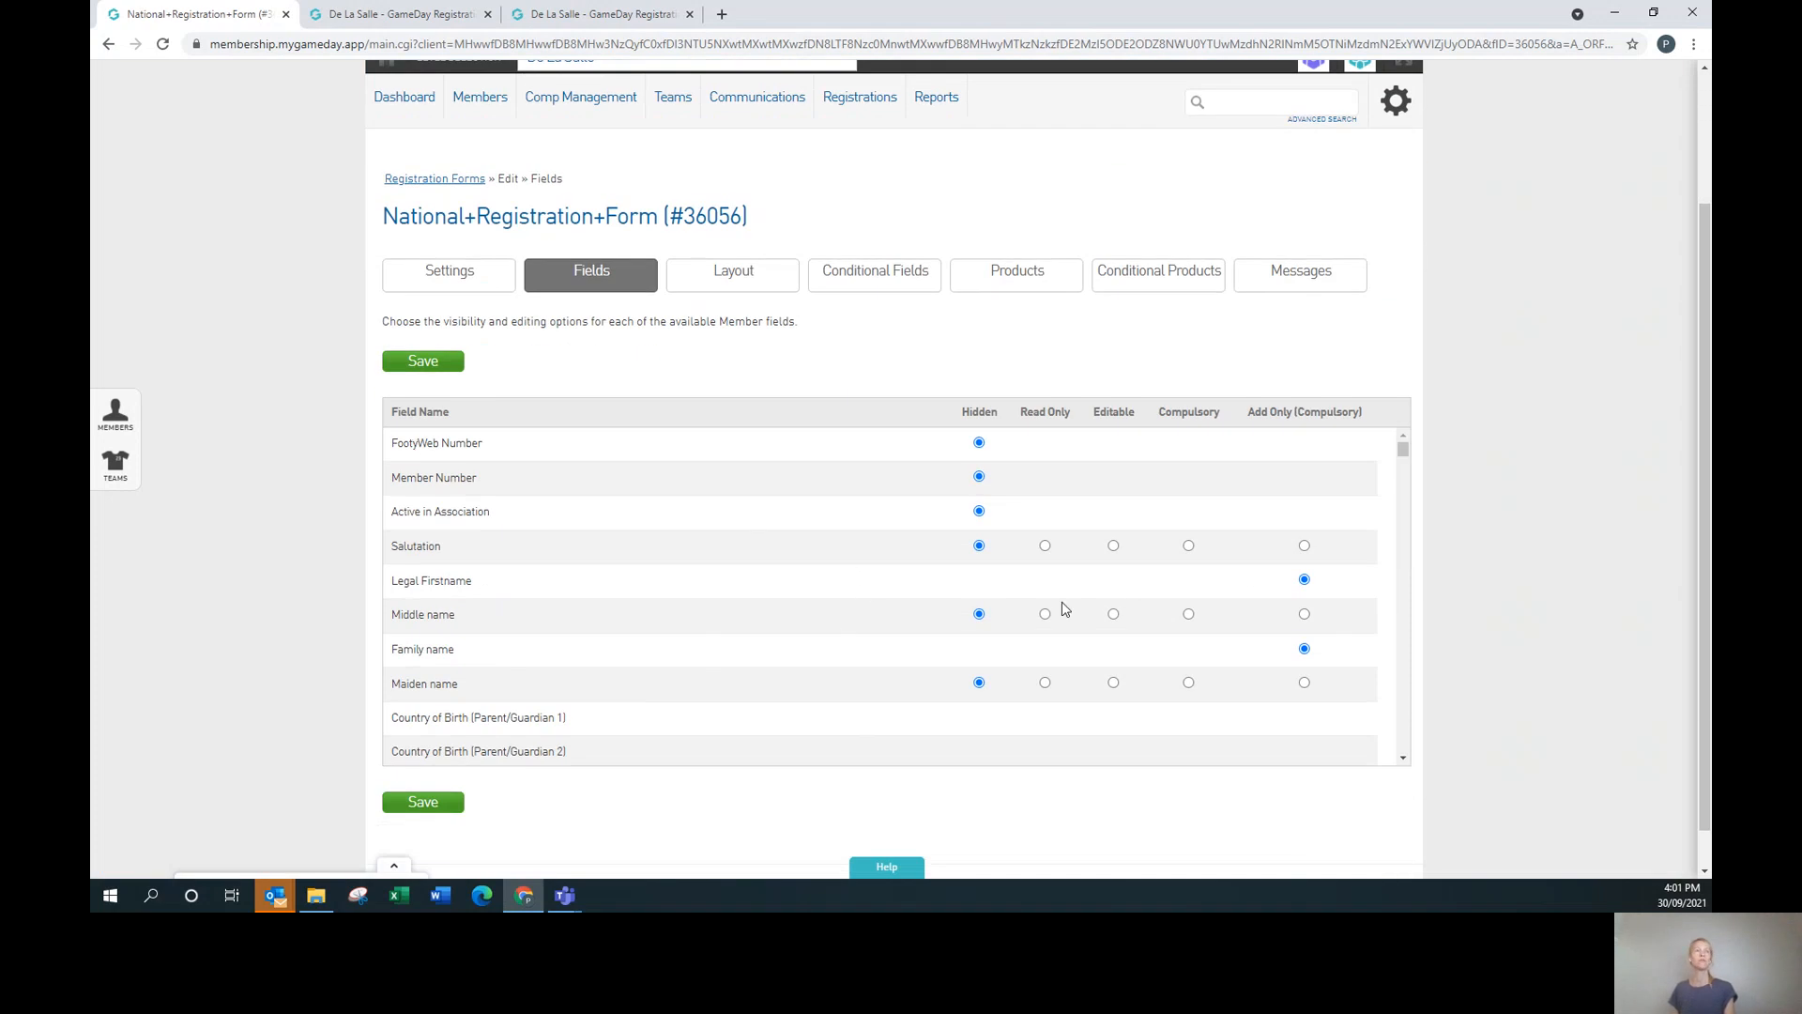
scroll(1064, 610, "down", 2)
scroll(1064, 610, "down", 2)
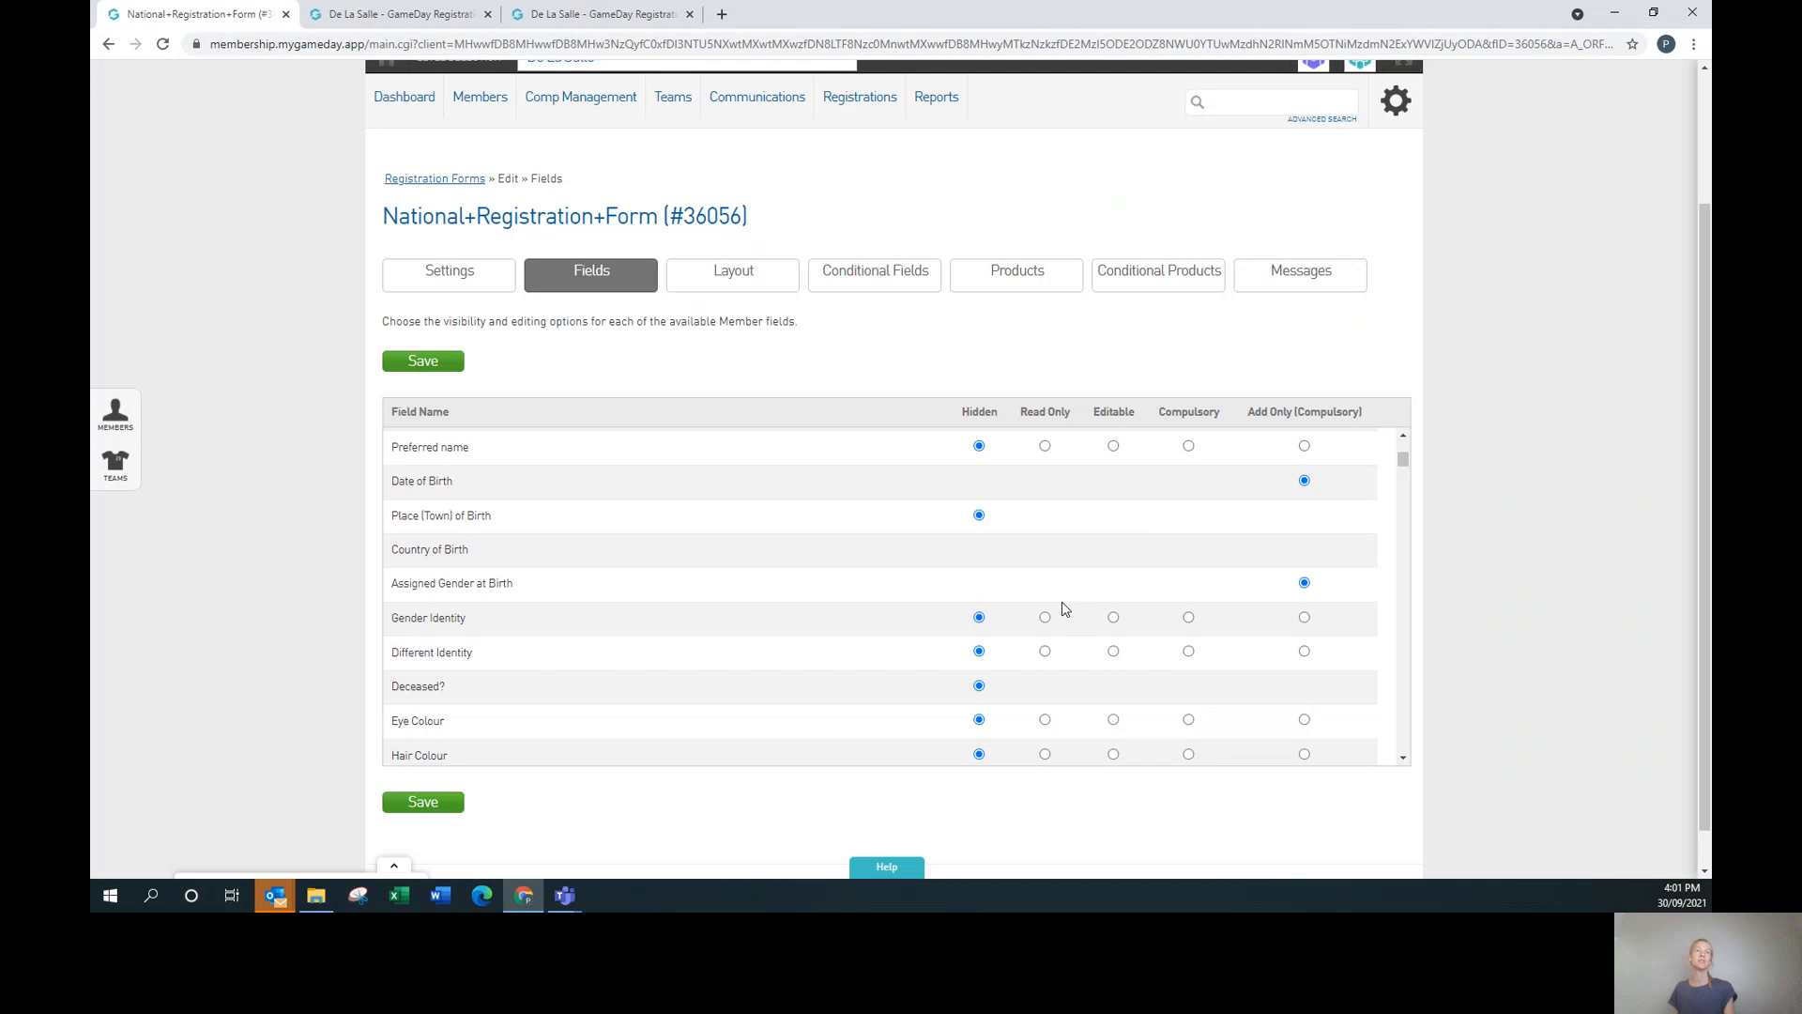
scroll(1064, 610, "down", 2)
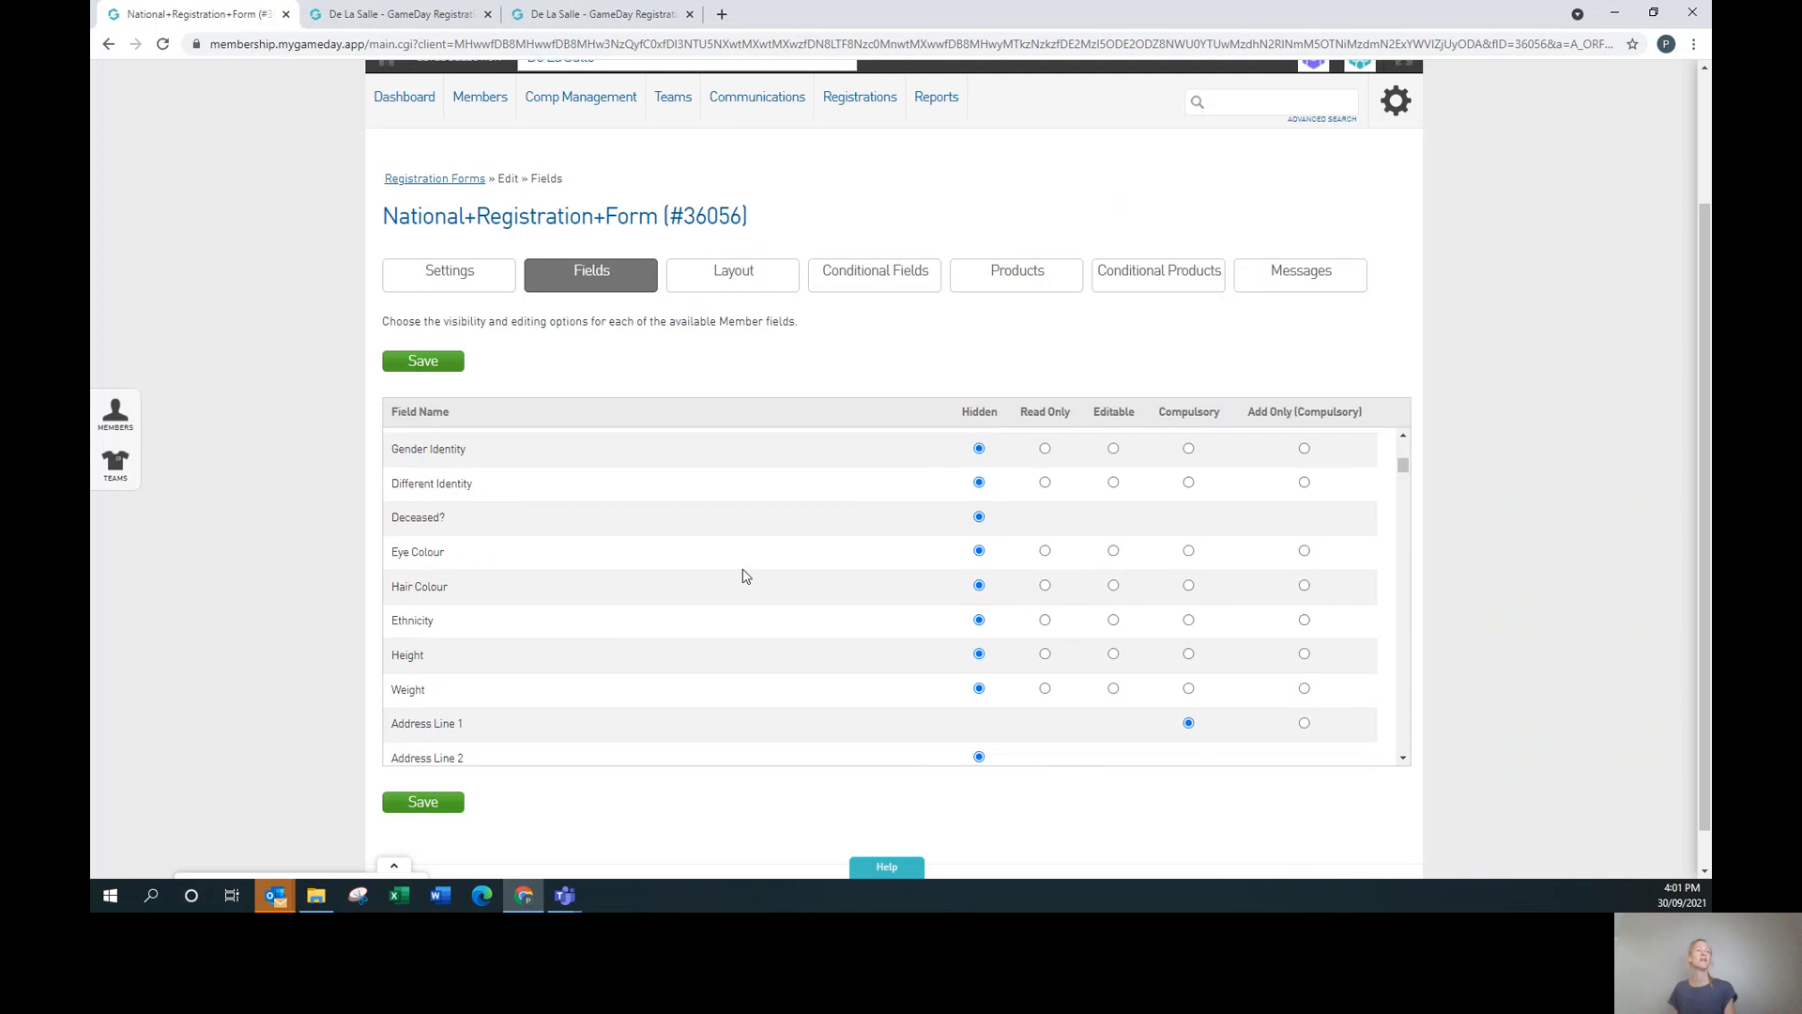
scroll(807, 601, "down", 4)
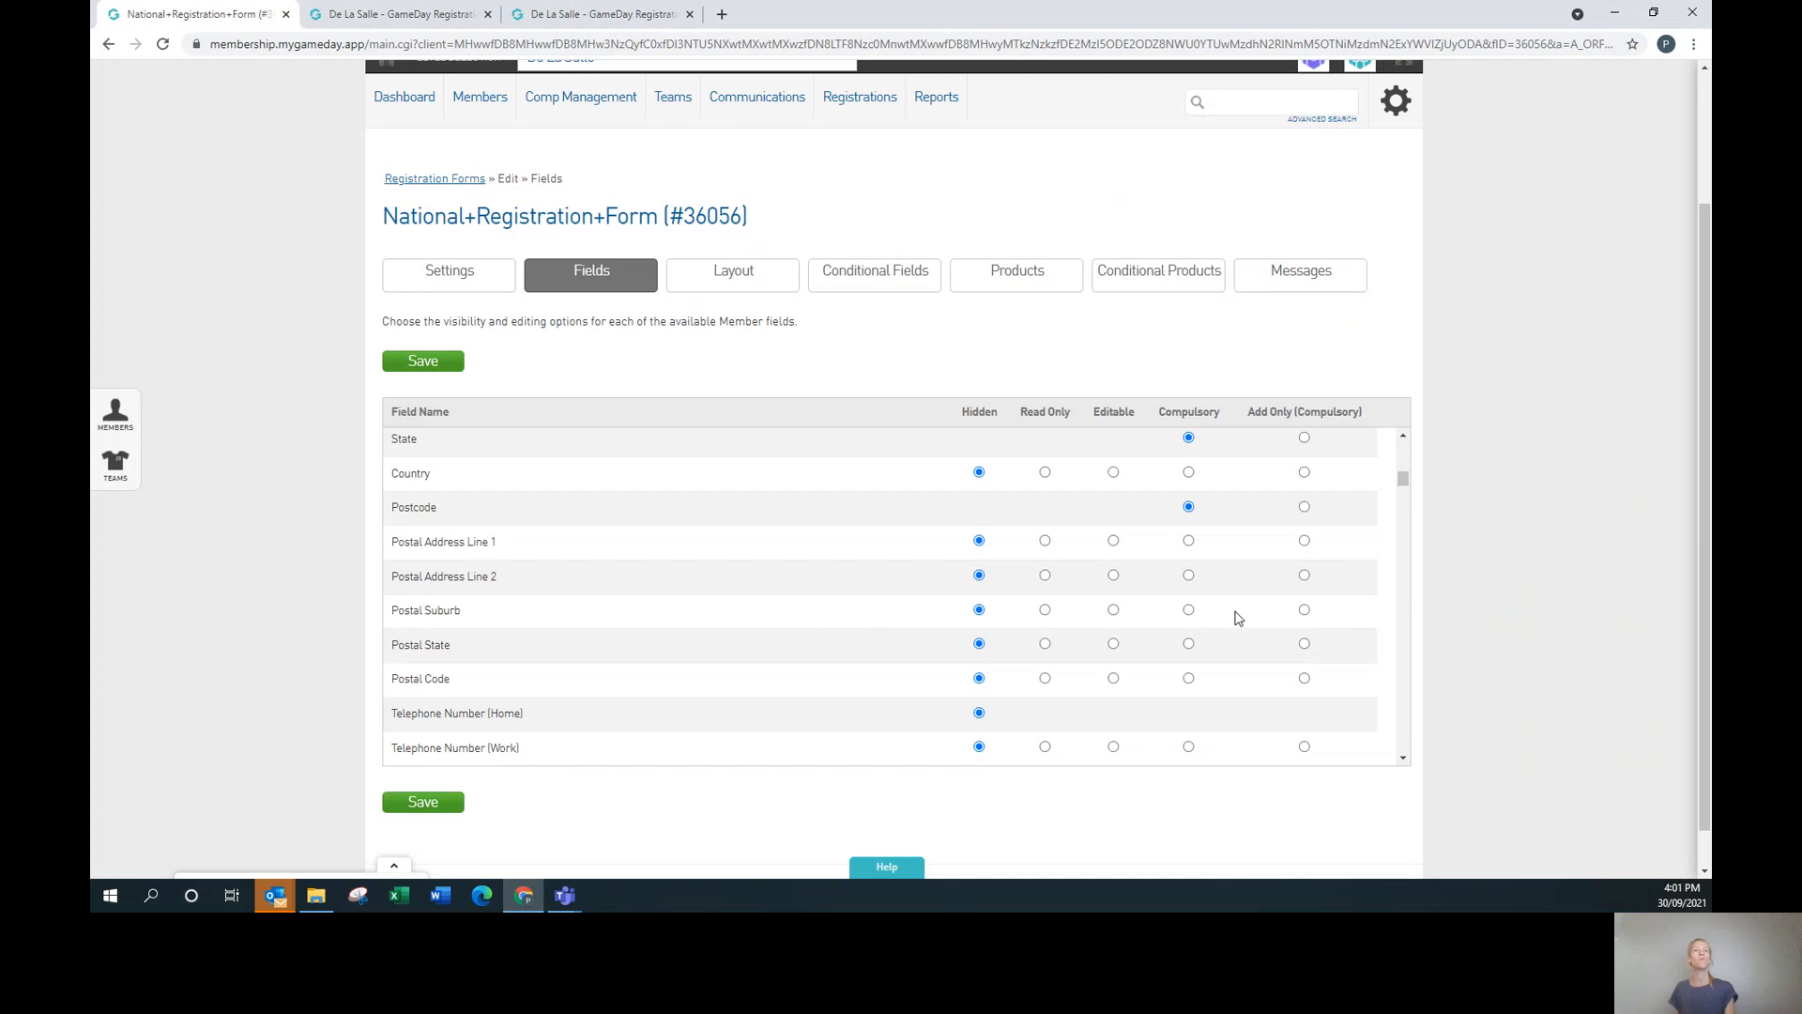
scroll(1197, 633, "down", 4)
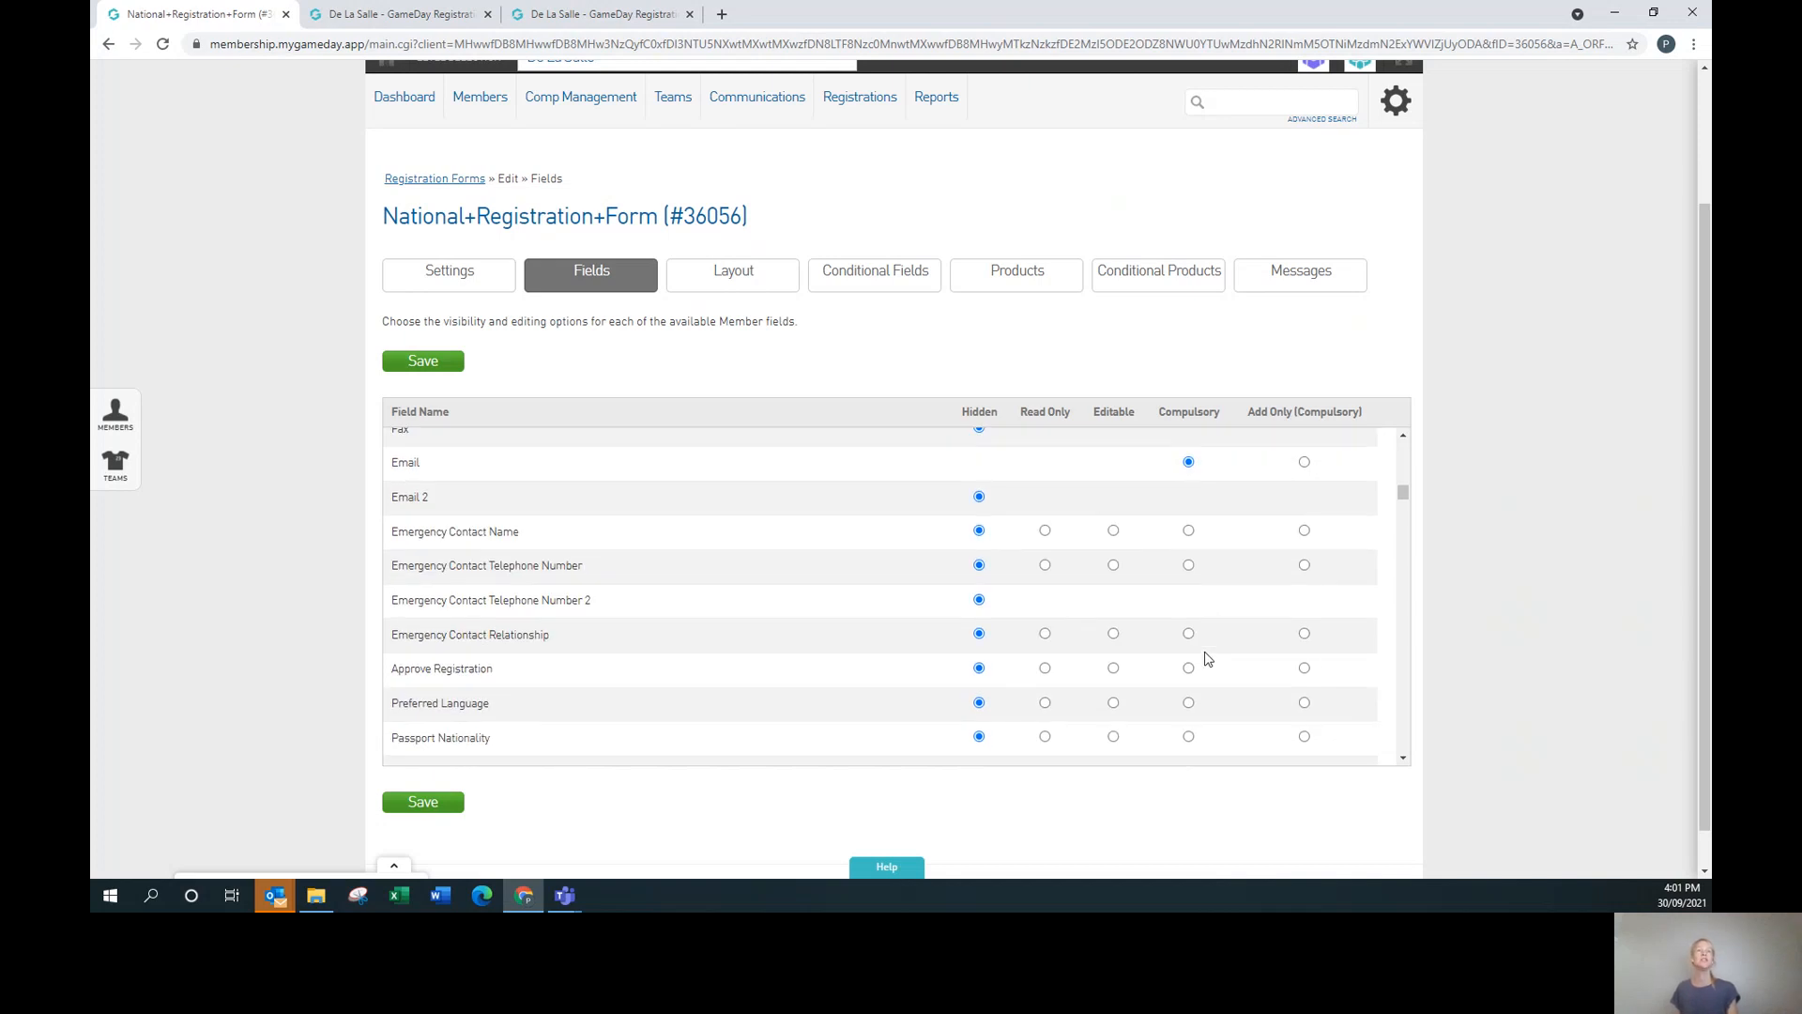
scroll(1208, 659, "down", 6)
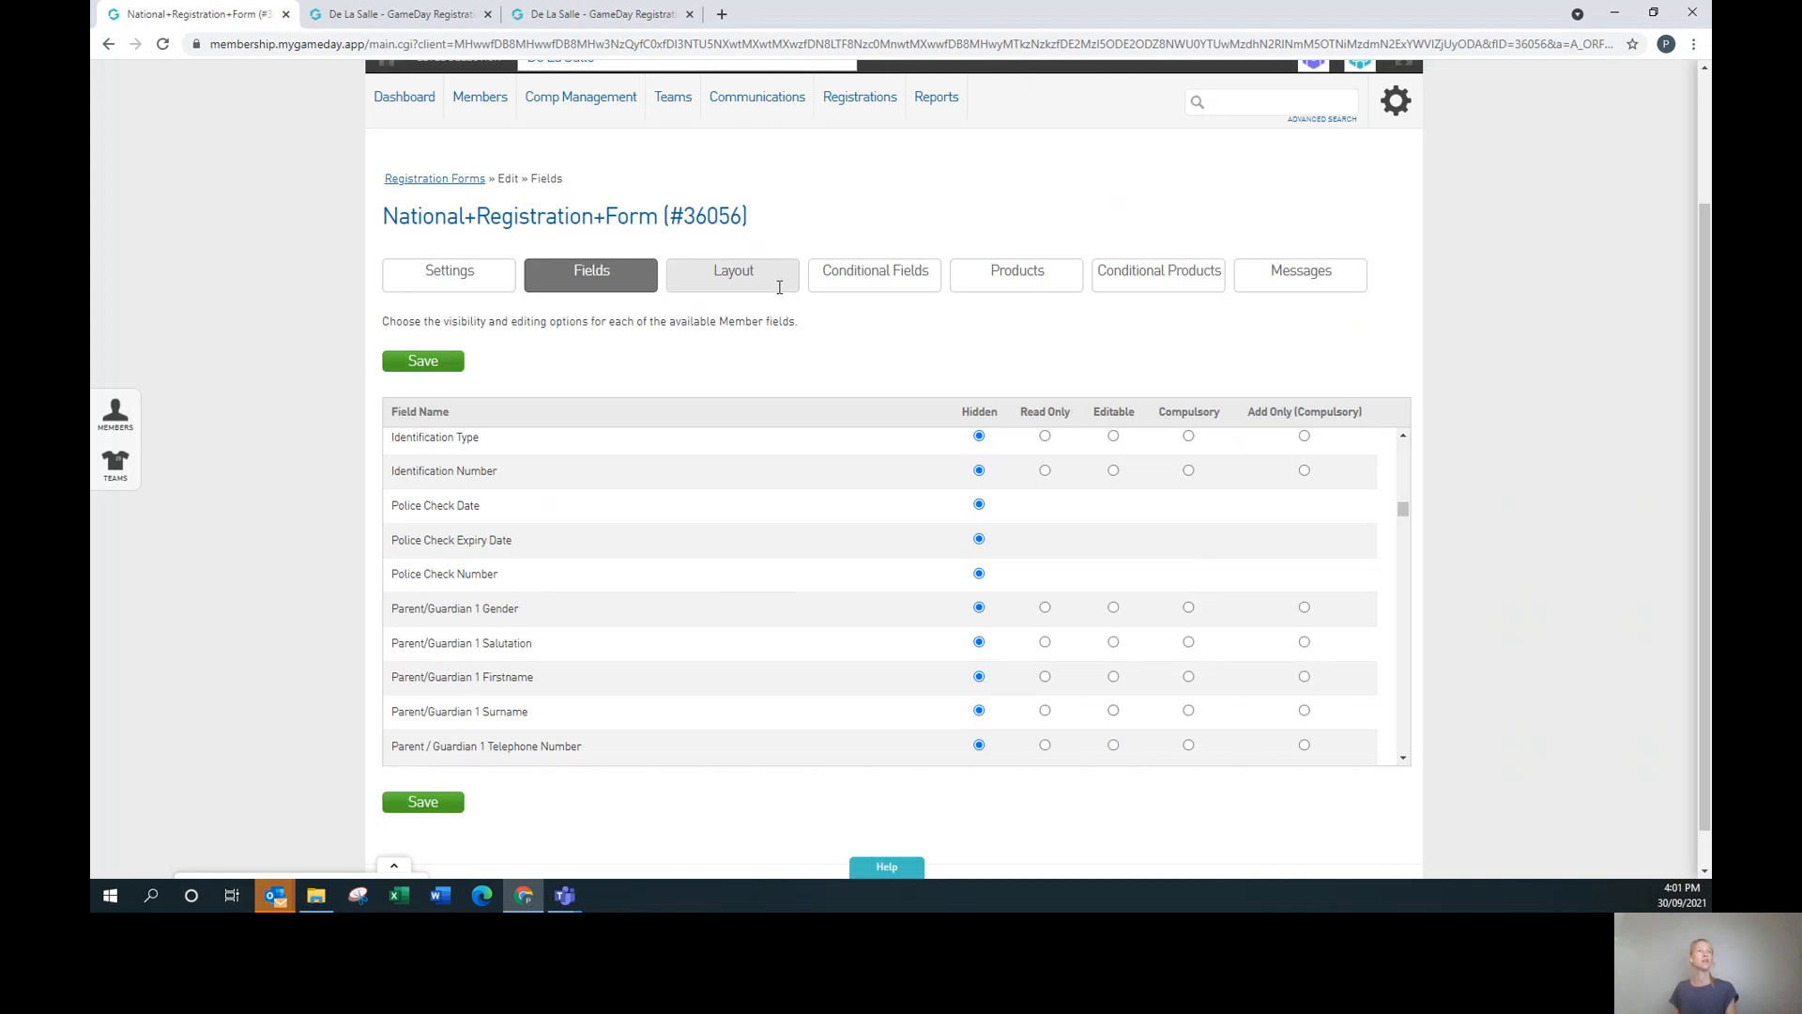
Switch to the Layout tab showing the order of fields, headers and text blocks.
left_click(725, 274)
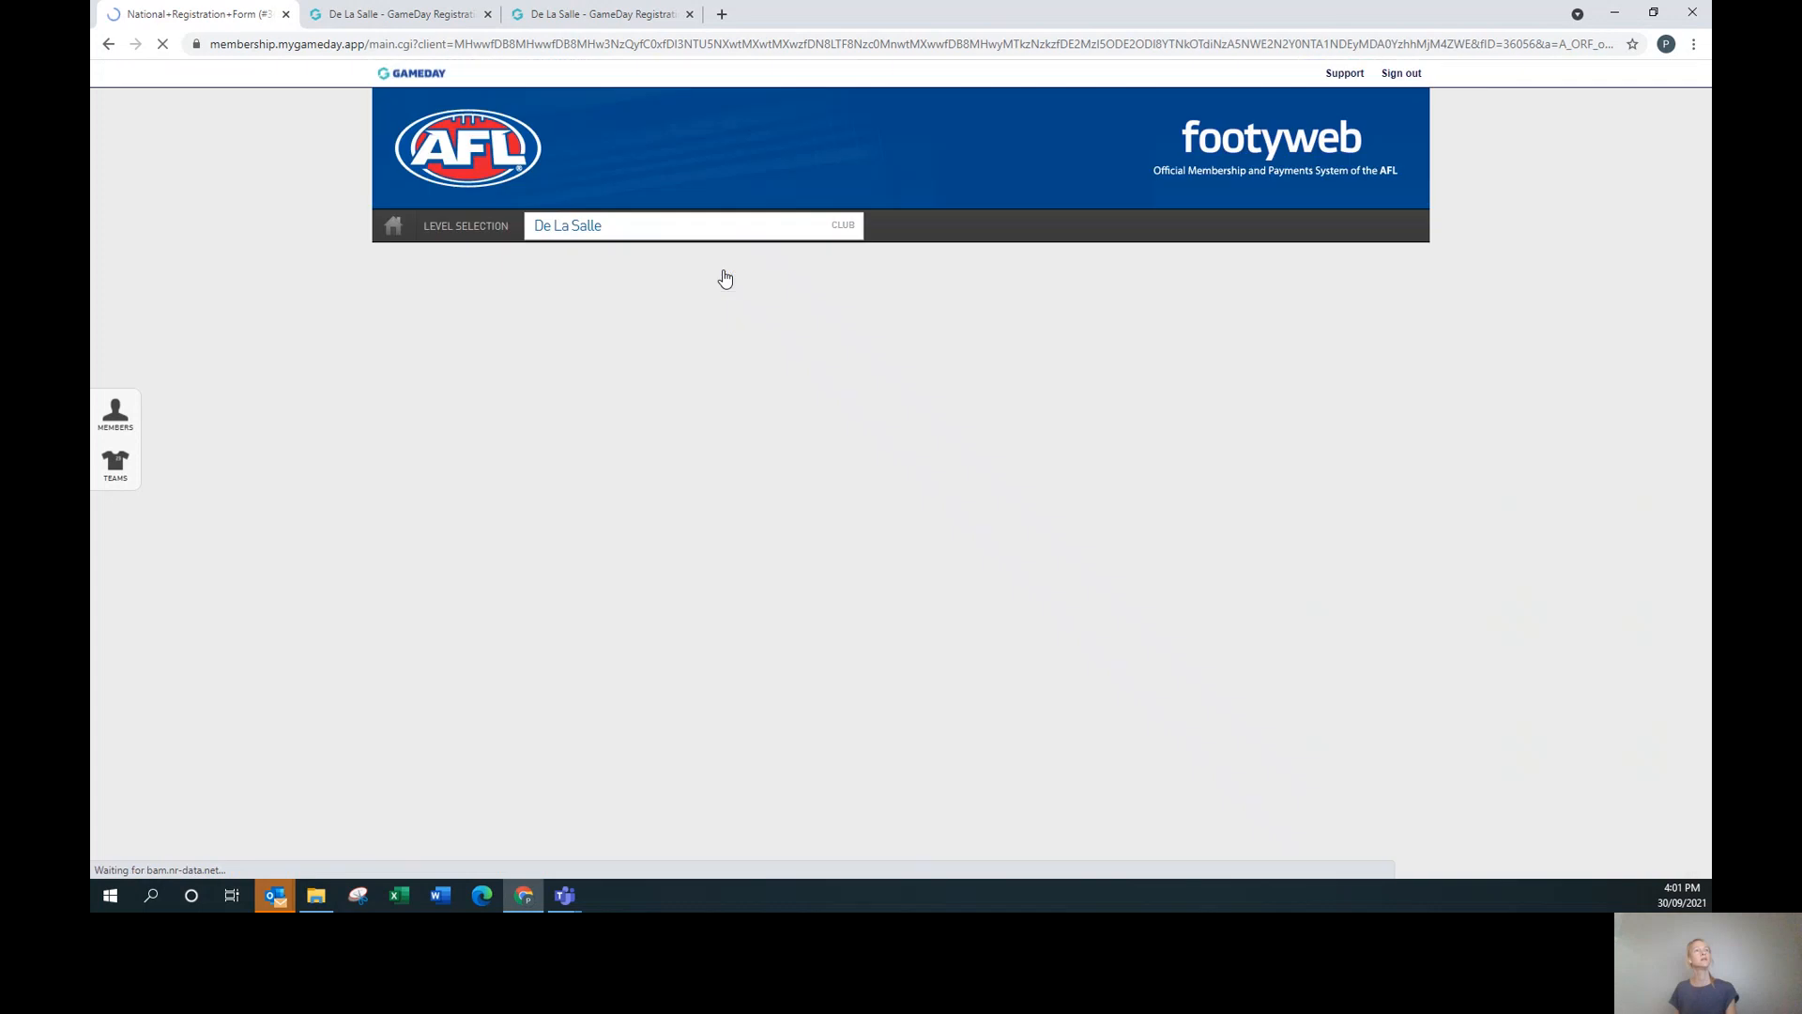
scroll(1205, 544, "down", 3)
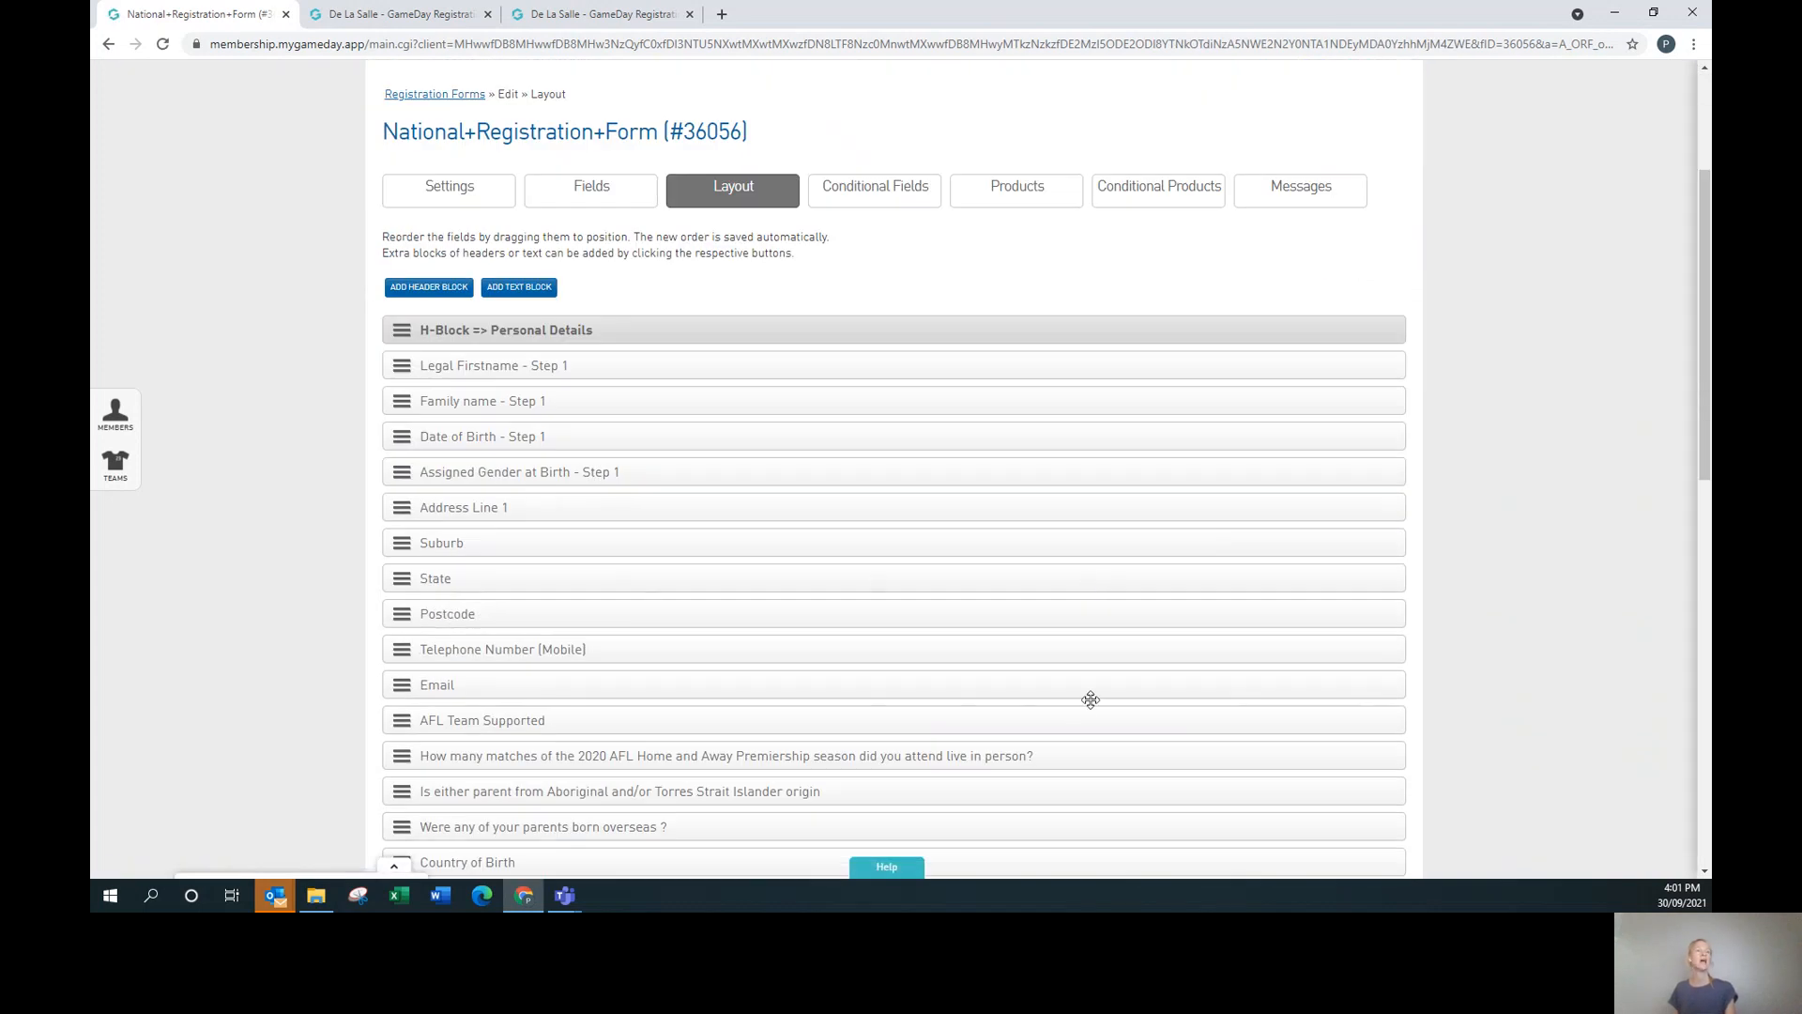
scroll(1090, 694, "down", 3)
scroll(1070, 672, "up", 3)
Drag the Postcode row and the Disability Text block to new positions in the layout.
scroll(583, 587, "down", 1)
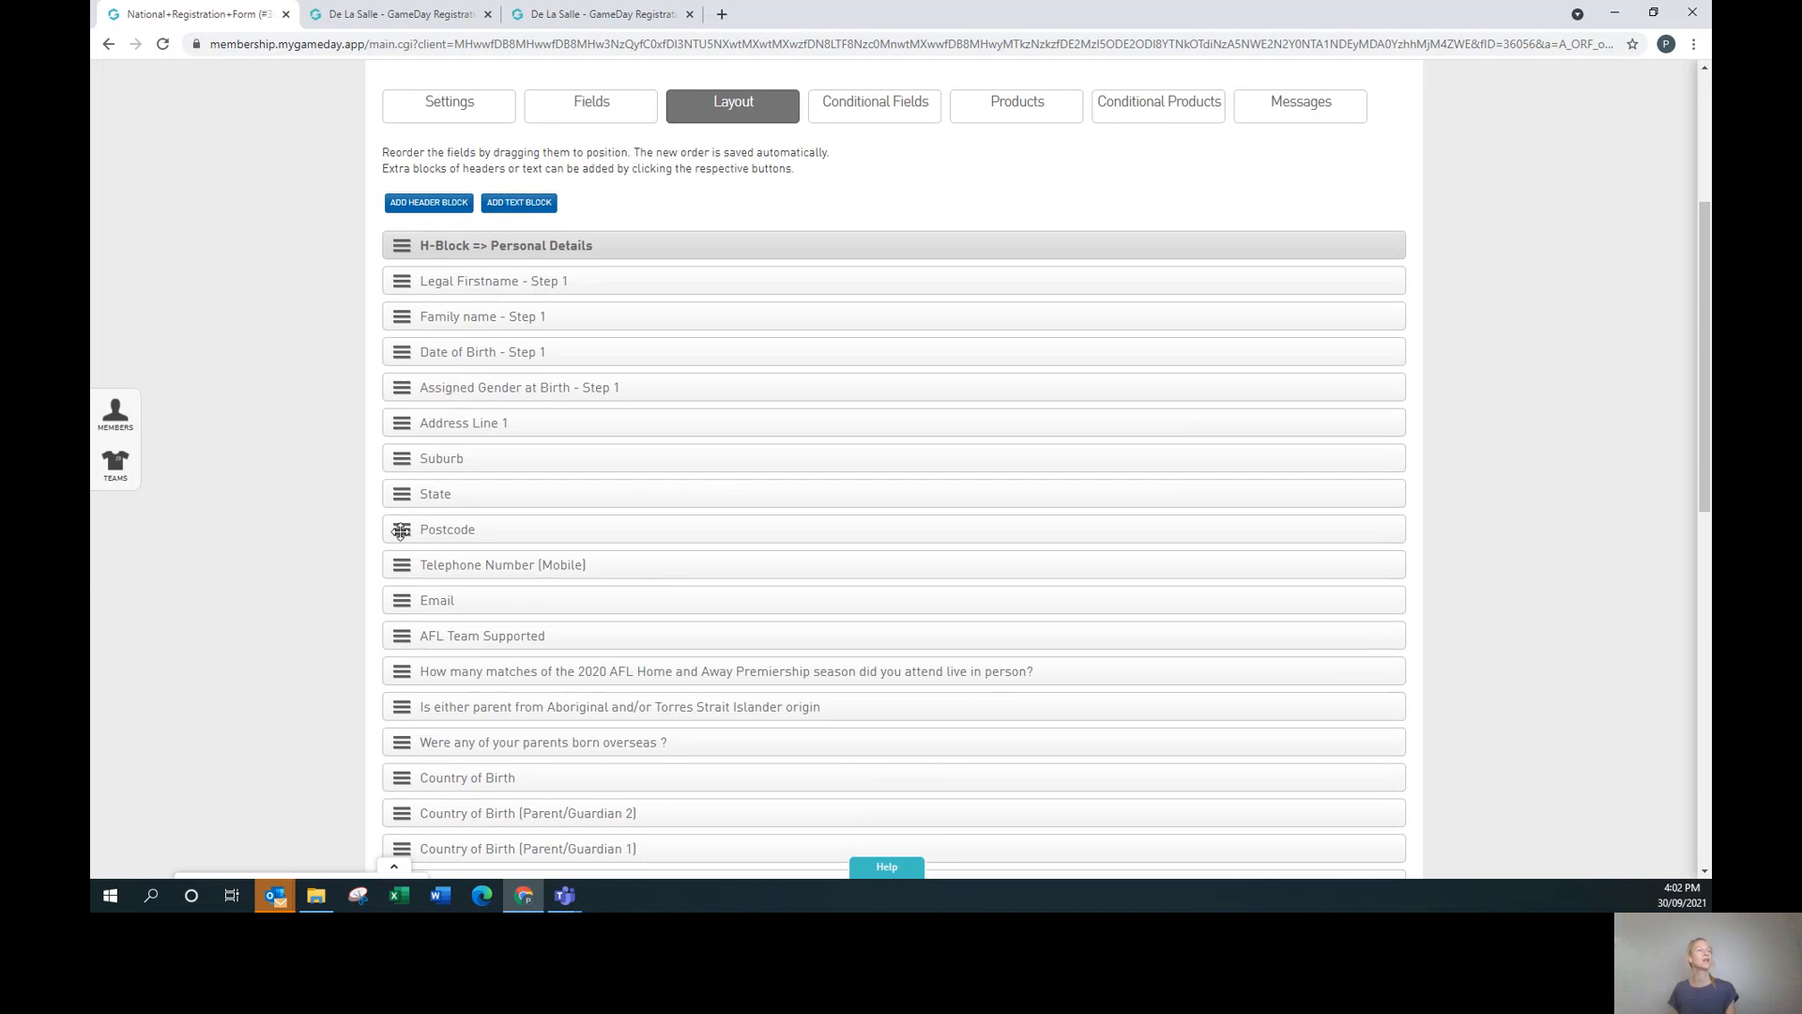
mouse_move(401, 531)
left_mouse_down()
mouse_move(401, 459)
mouse_move(401, 533)
left_mouse_up()
scroll(939, 729, "down", 3)
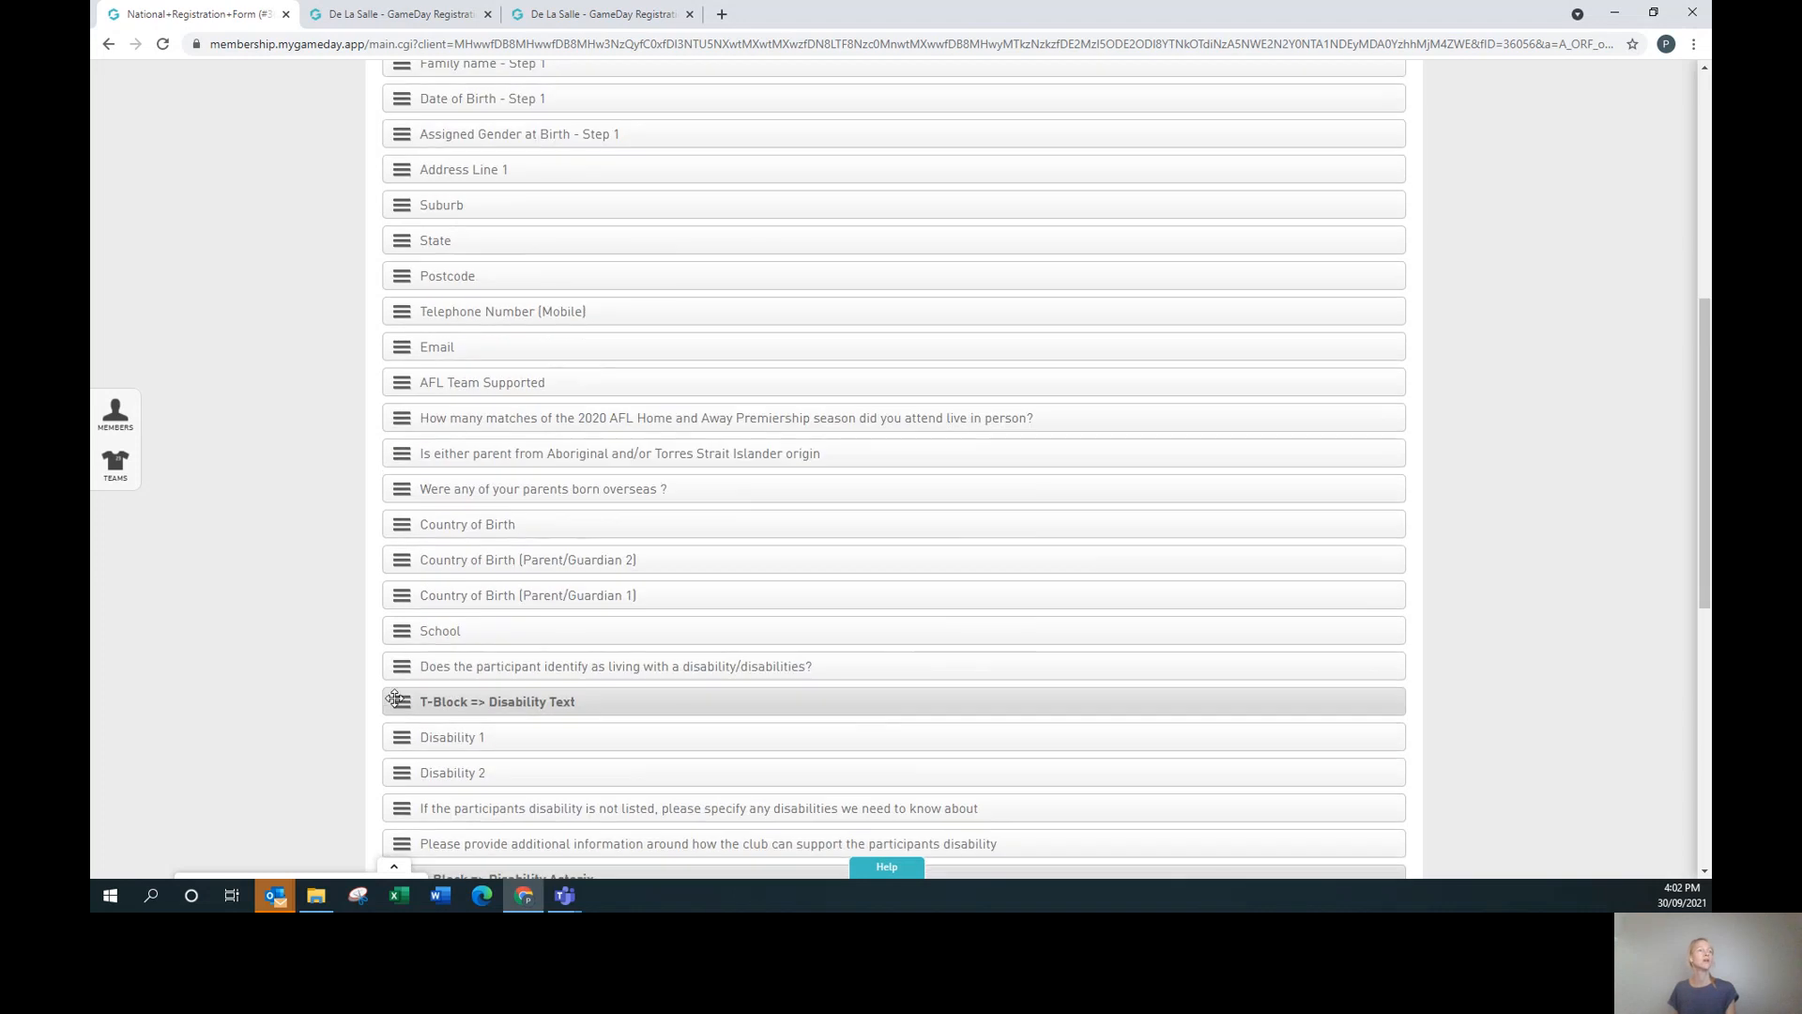
mouse_move(402, 700)
left_mouse_down()
mouse_move(392, 611)
mouse_move(394, 706)
left_mouse_up()
scroll(997, 661, "up", 6)
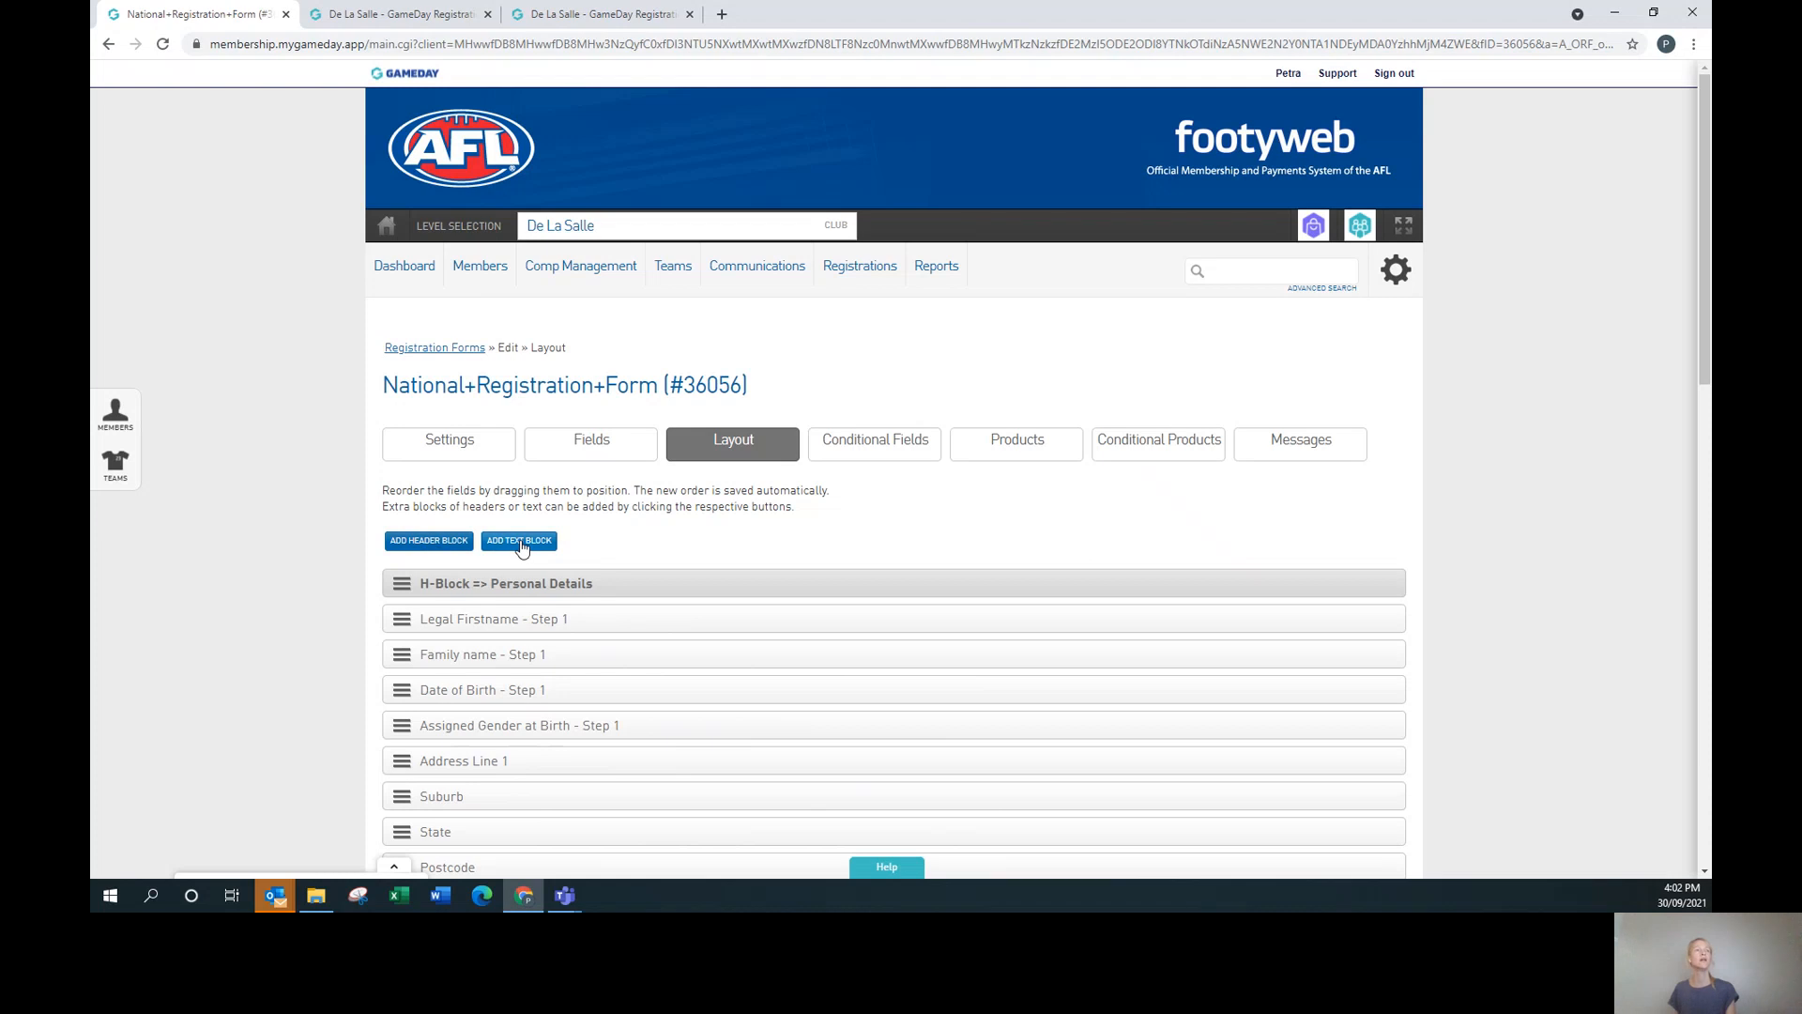
Add and save a header block labelled '$50 EASTLAND GIFT VOUCHER GIVEAWAY'.
left_click(448, 546)
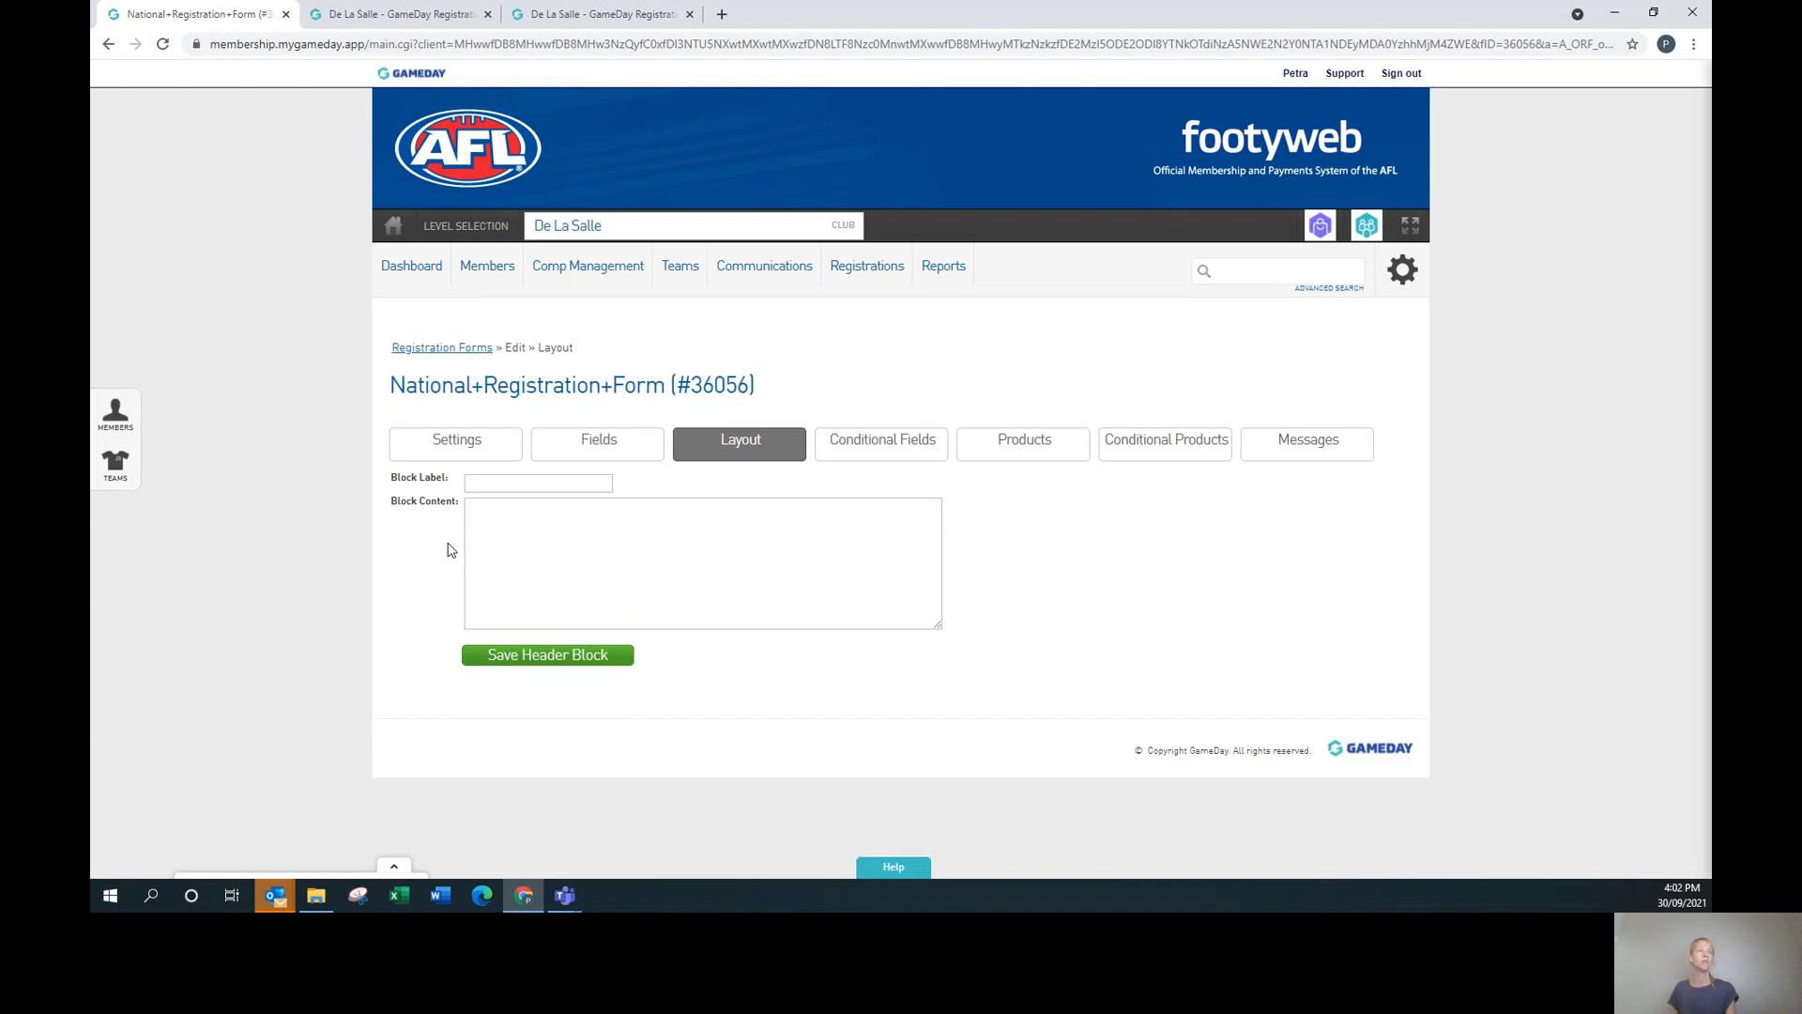
left_click(553, 484)
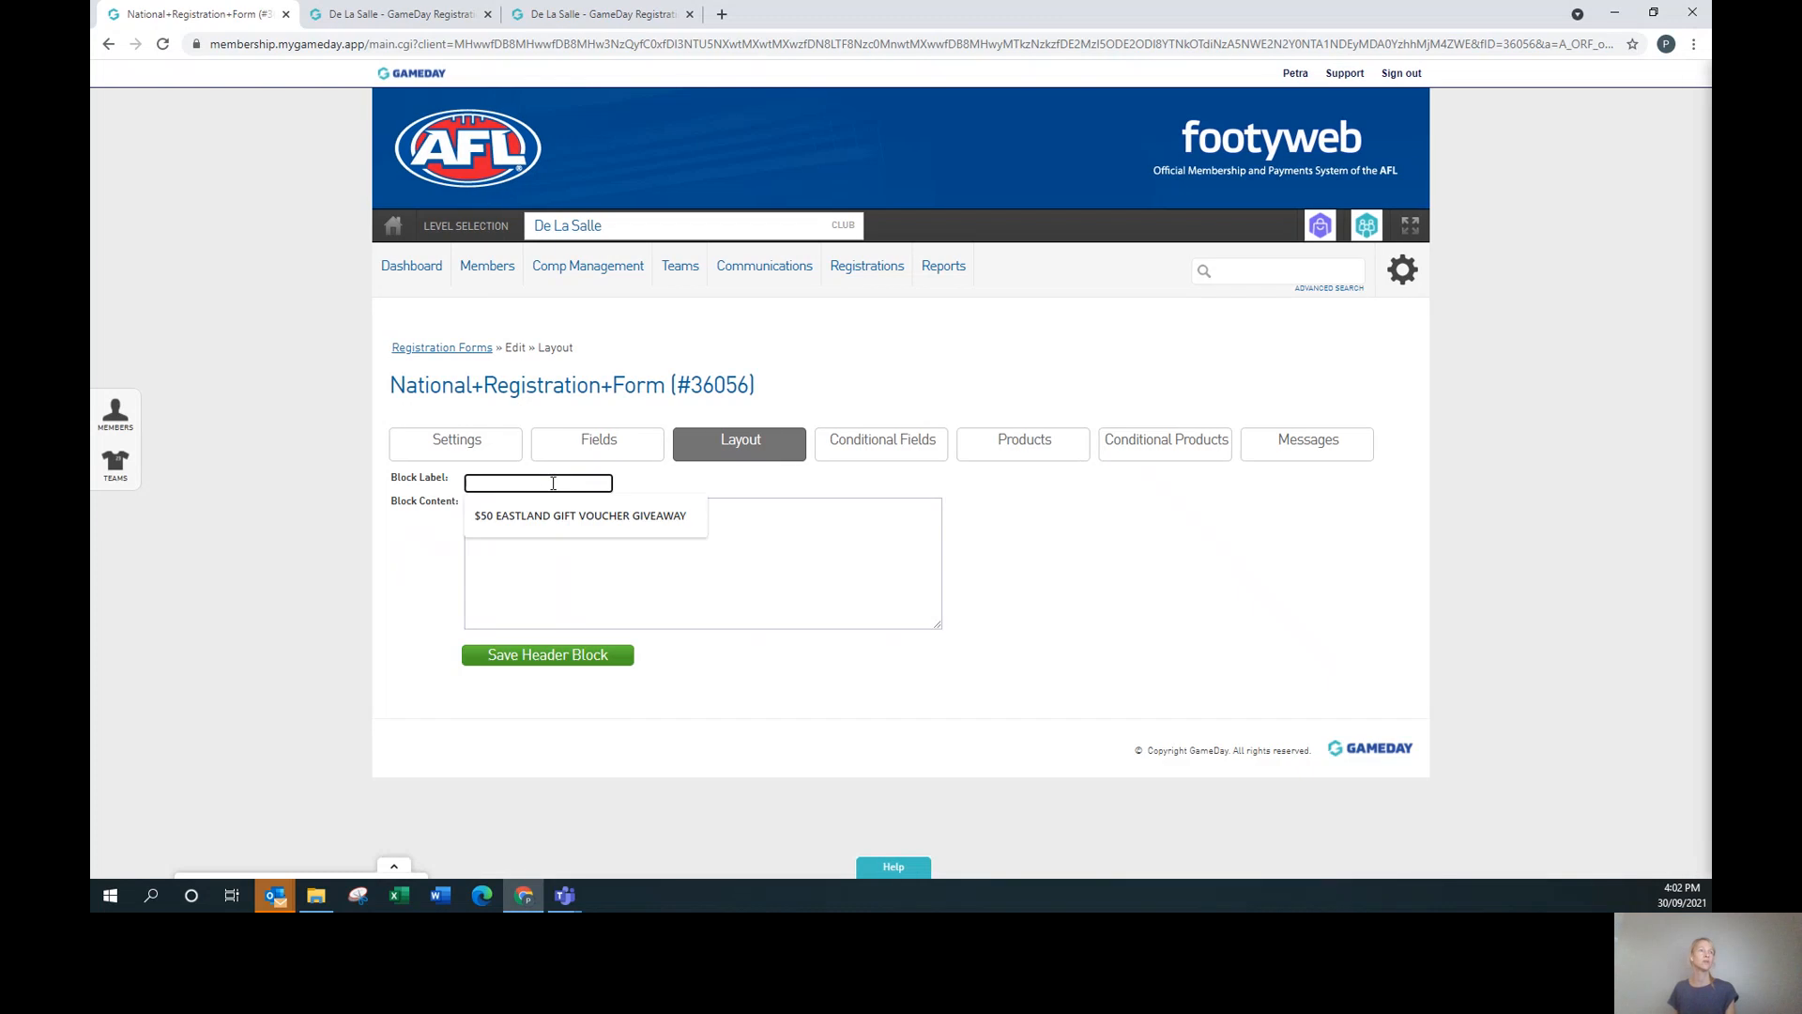
left_click(576, 525)
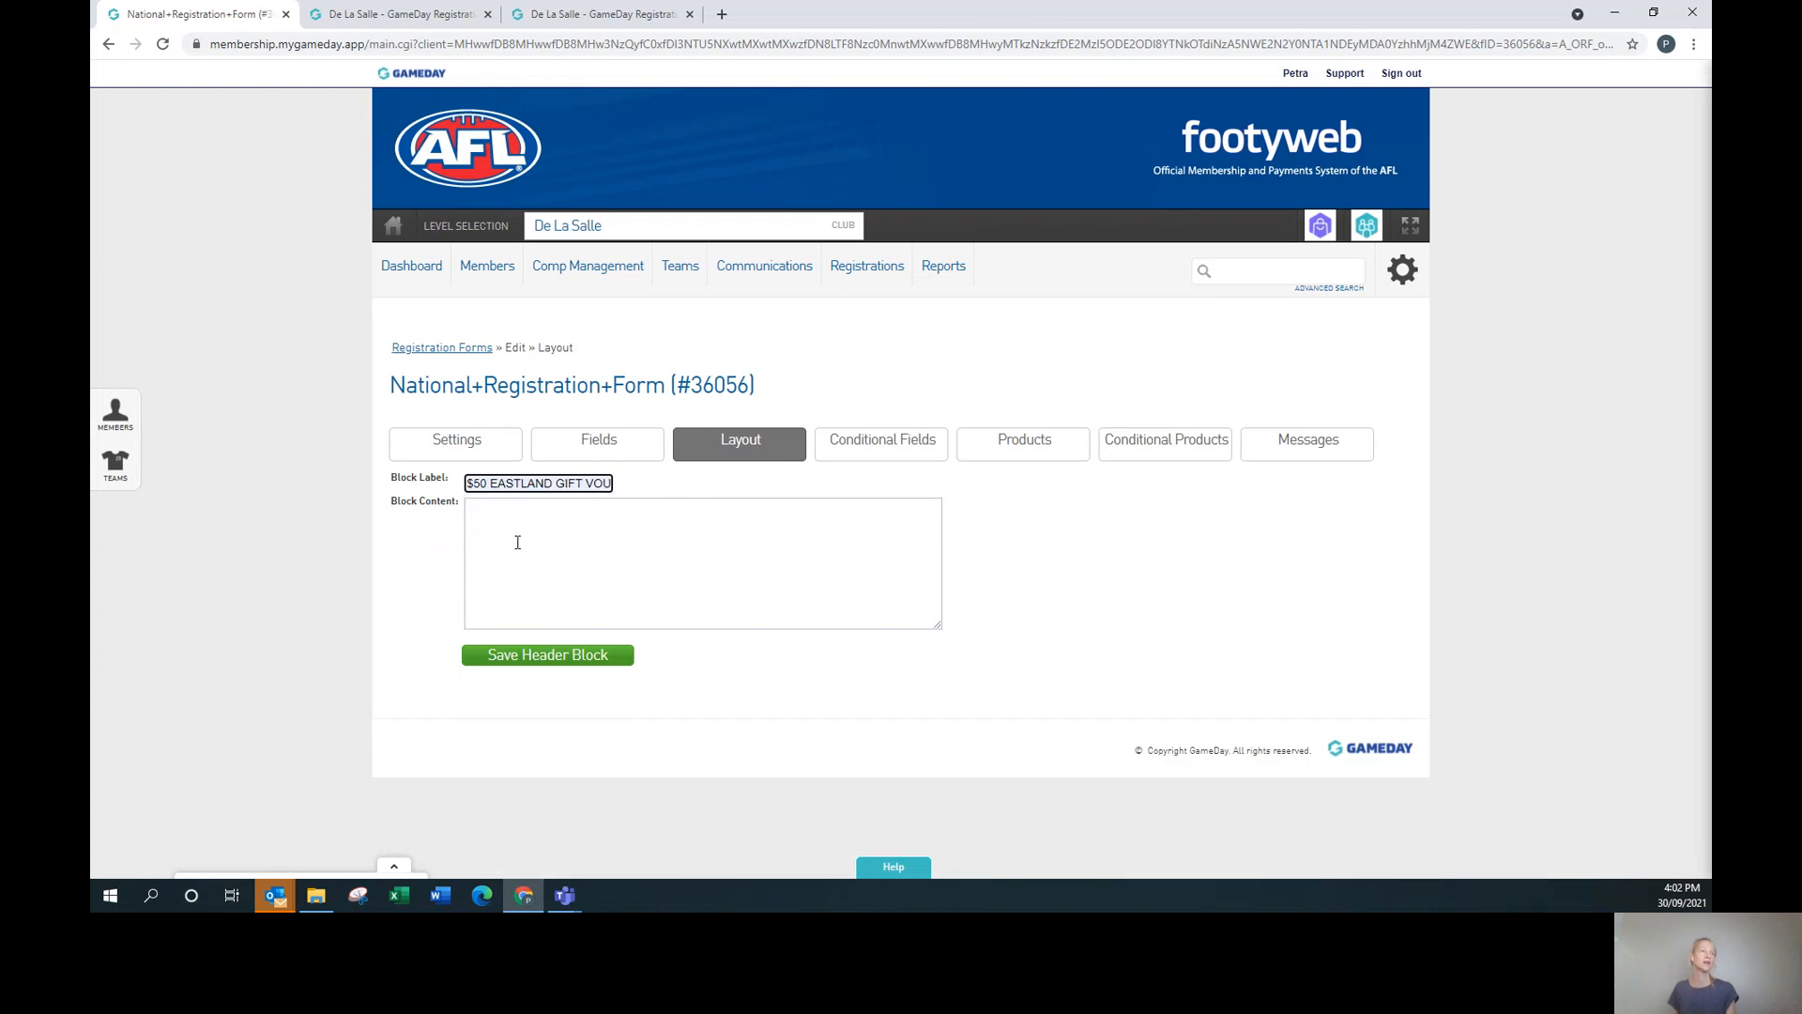
left_click(566, 663)
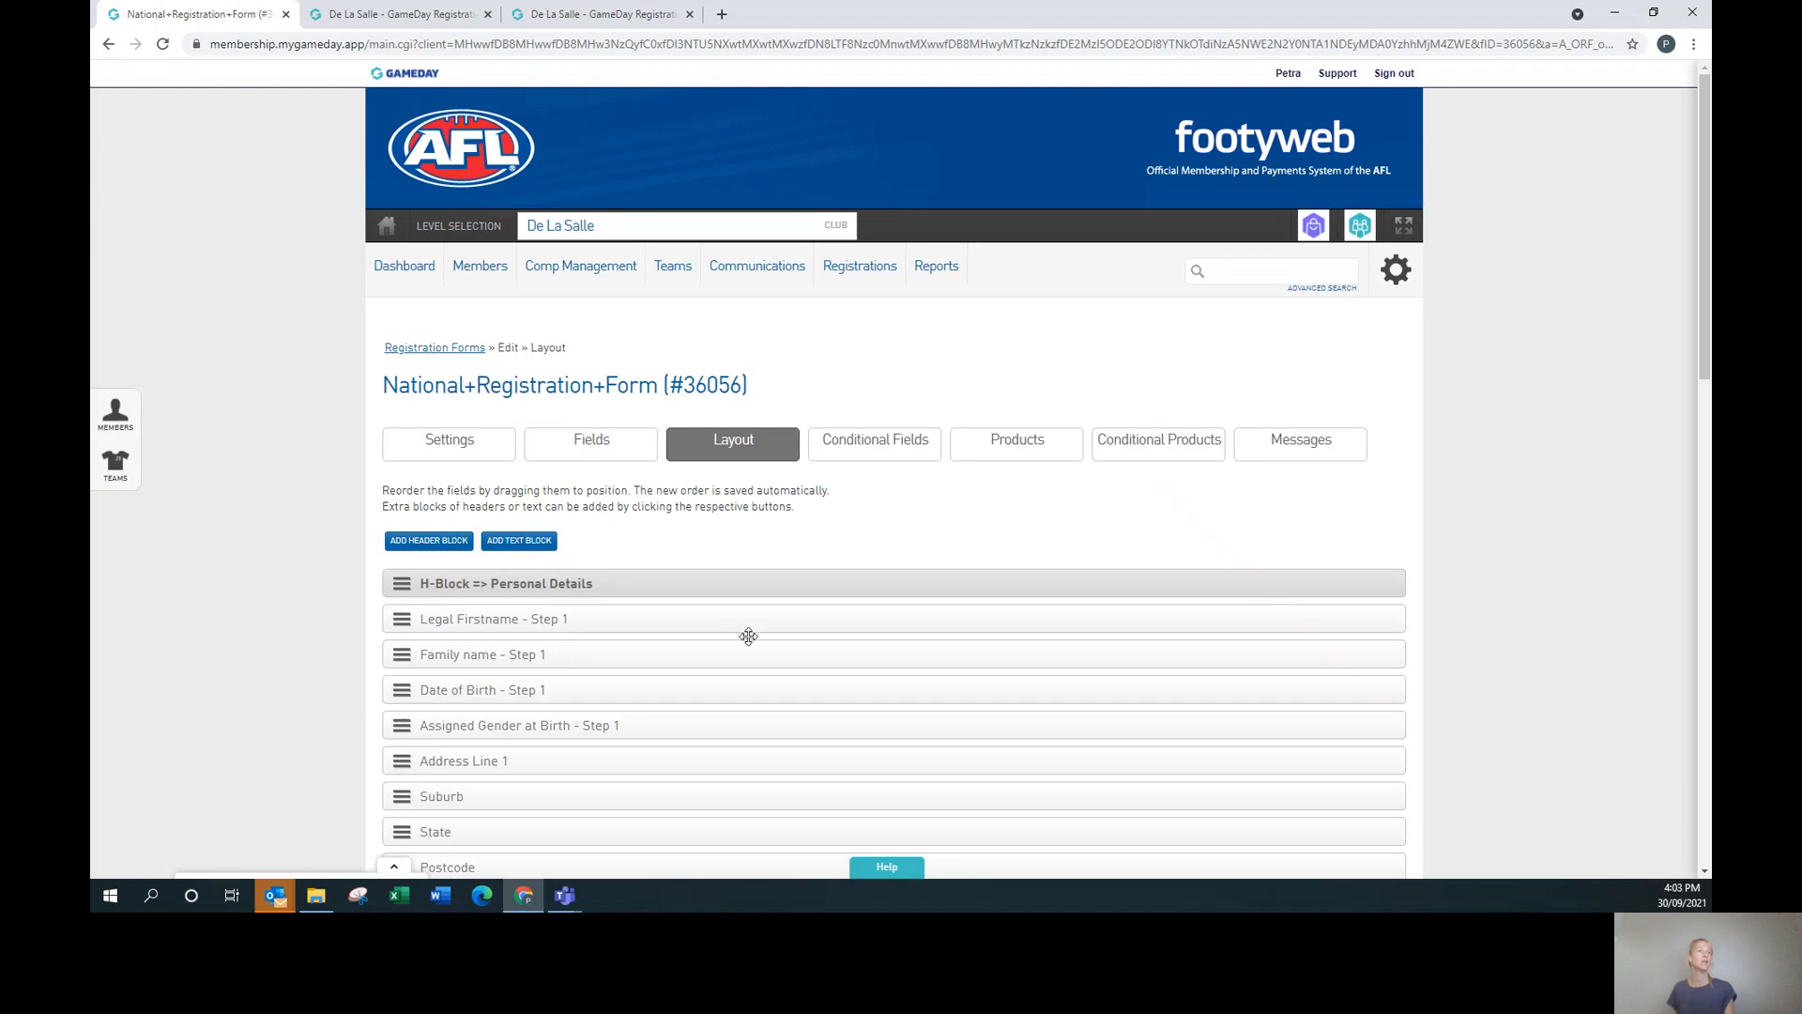
Add and save a text block with the content 'free voucher'.
left_click(518, 542)
left_click(522, 509)
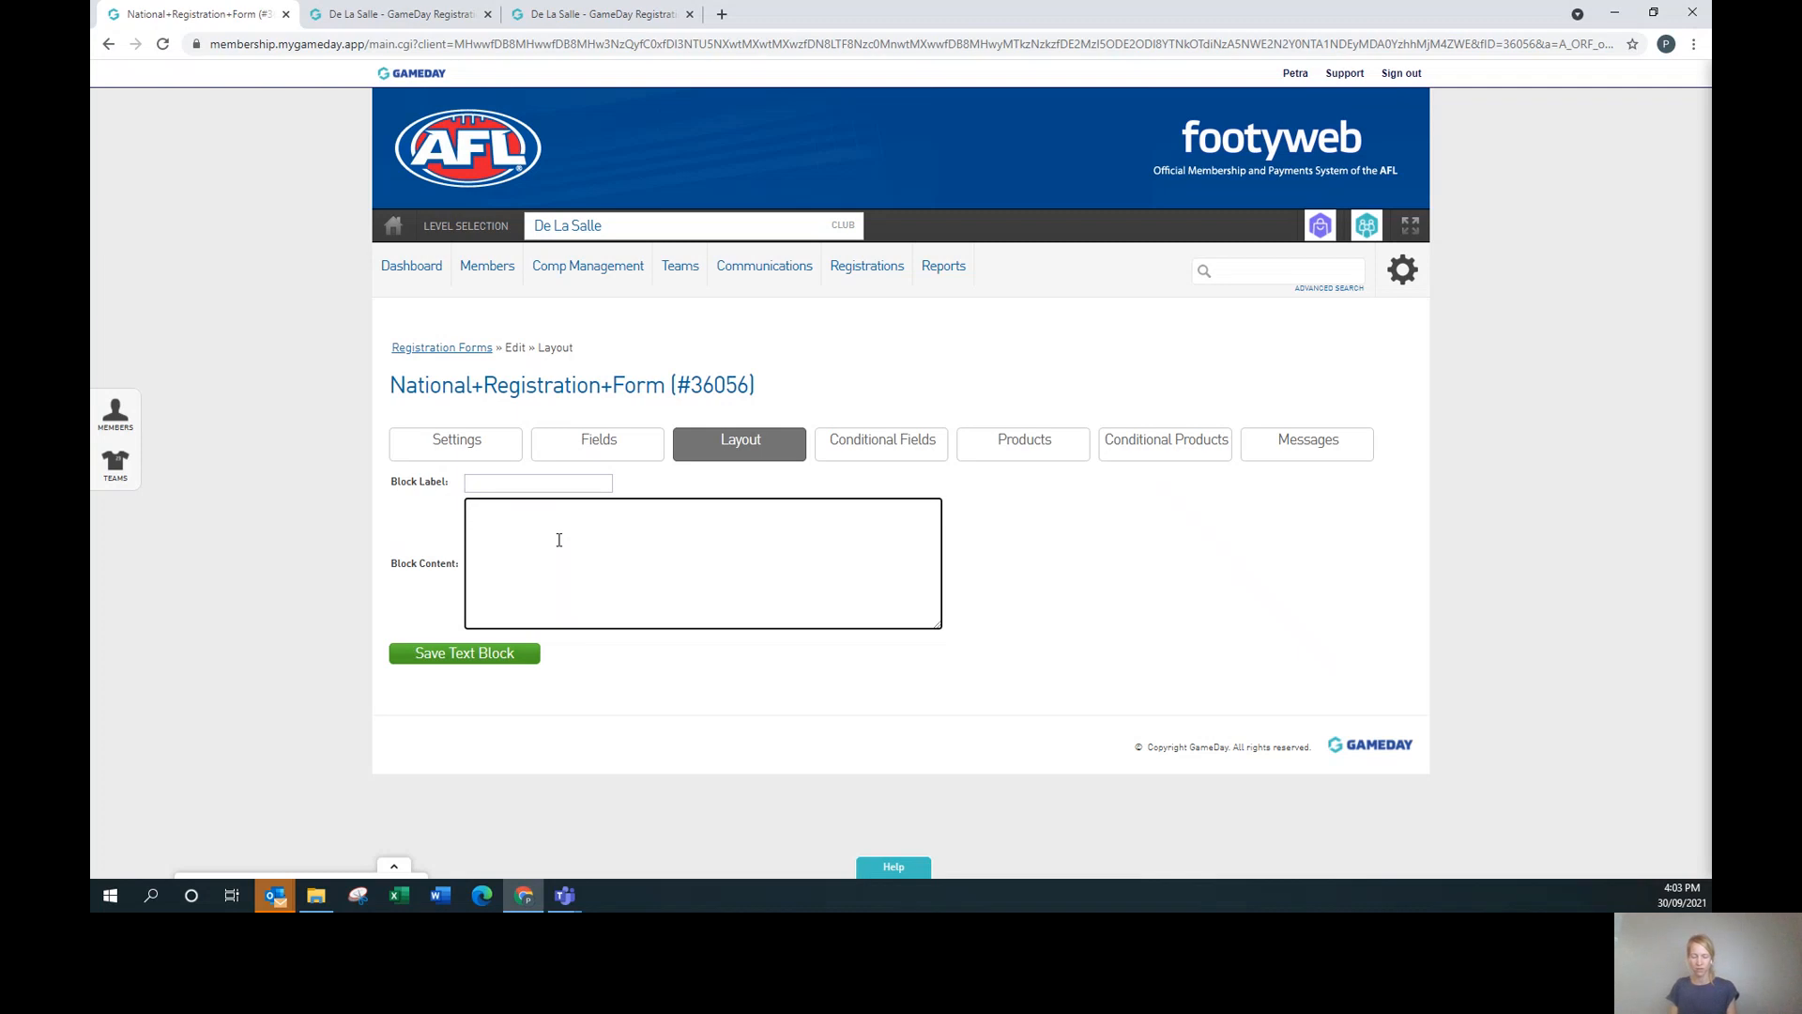
type("free vouvher")
key("BackSpace")
key("BackSpace")
key("BackSpace")
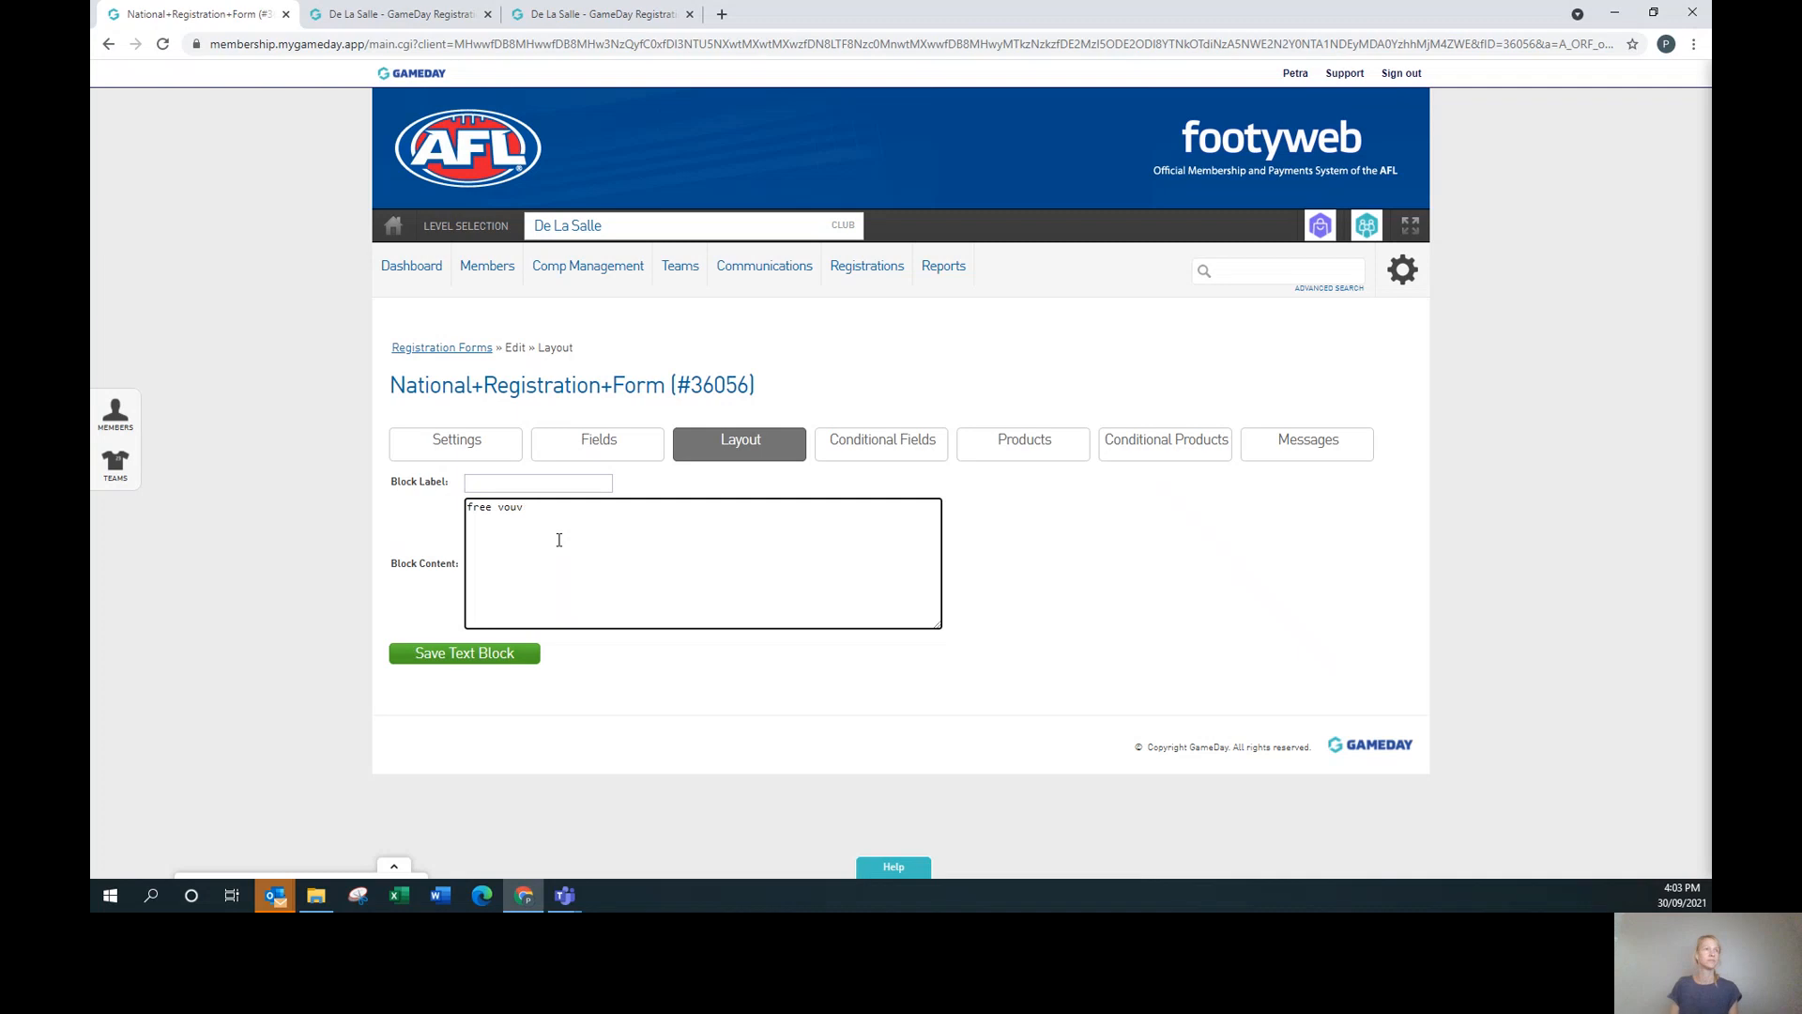
type("cher")
left_click(474, 663)
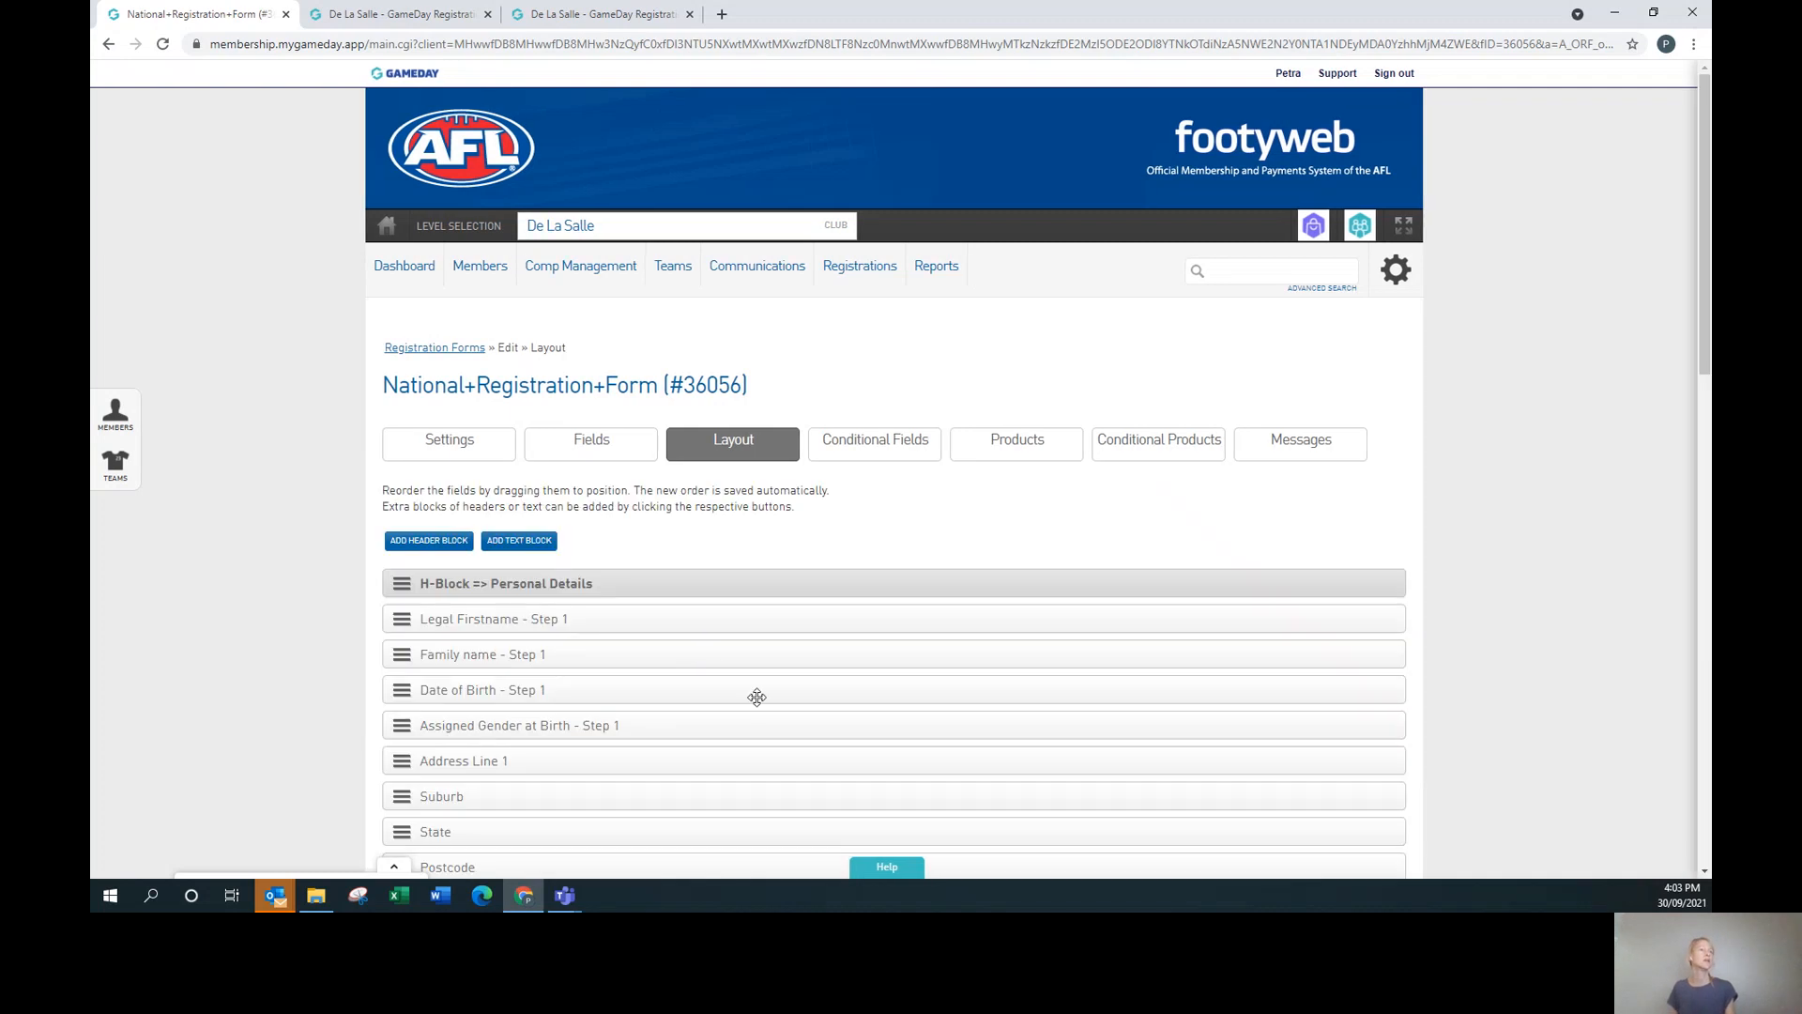
scroll(751, 695, "down", 3)
scroll(762, 705, "down", 4)
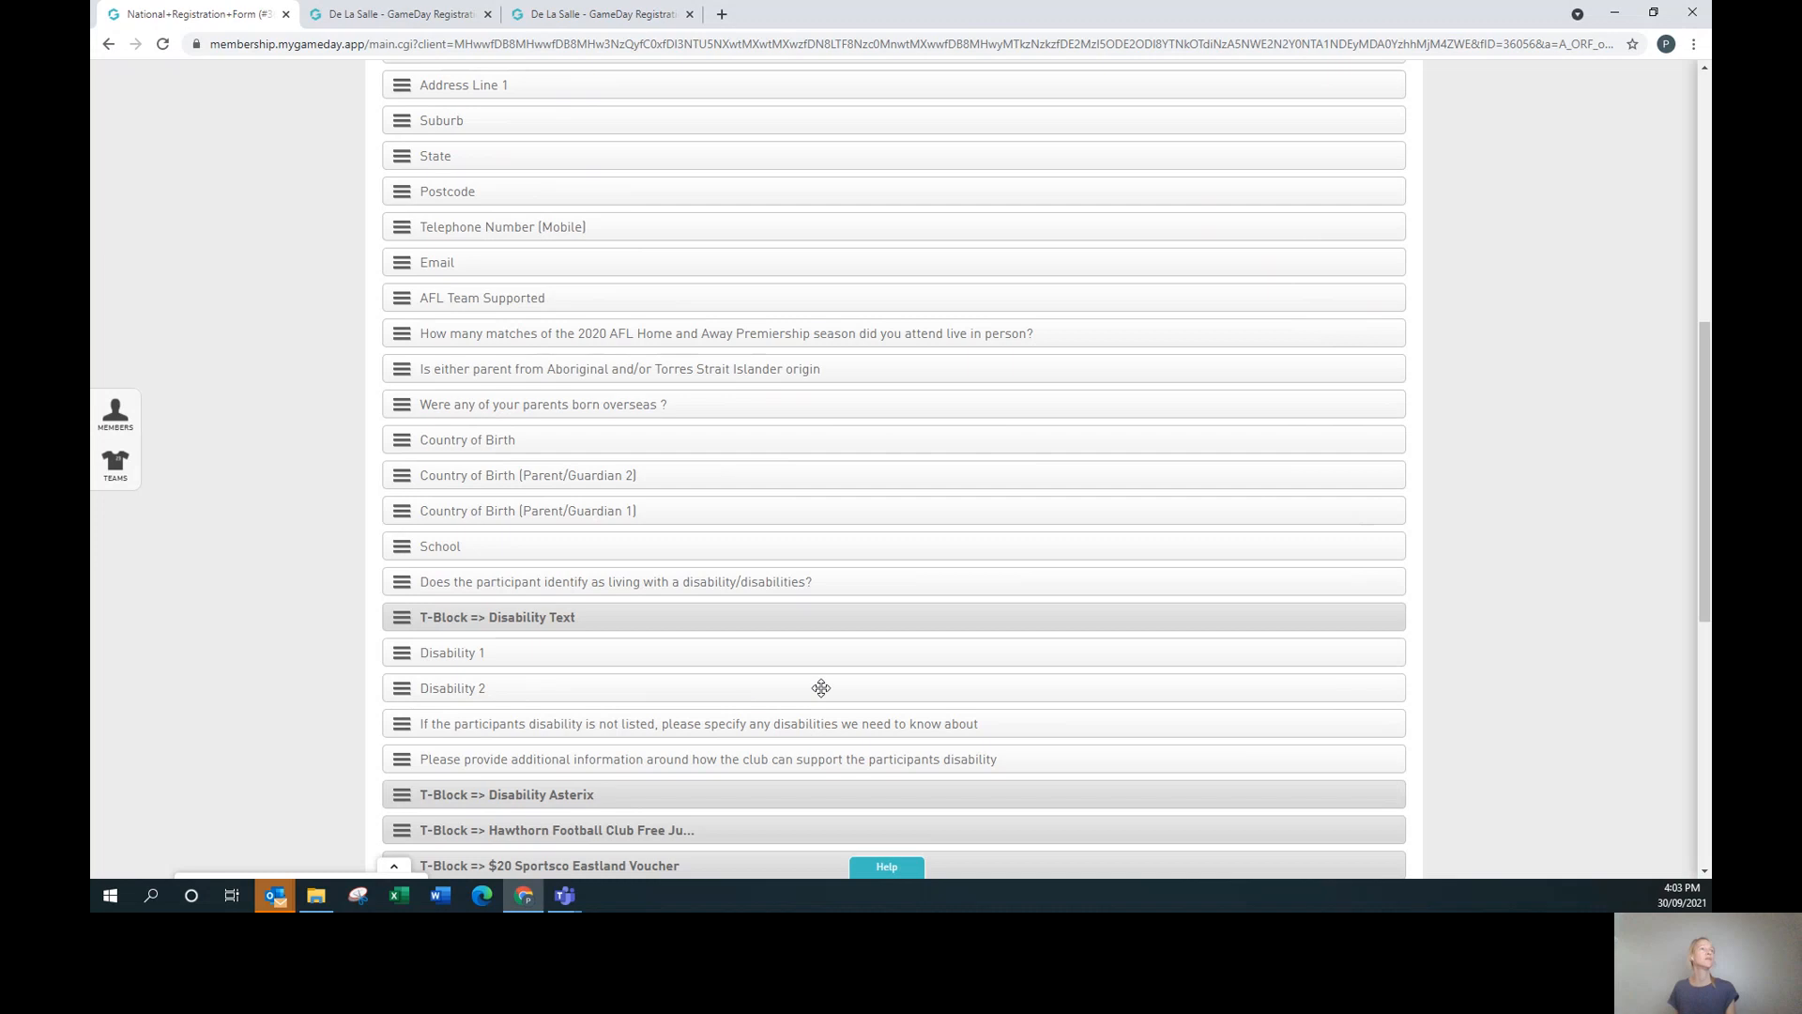
scroll(821, 688, "down", 5)
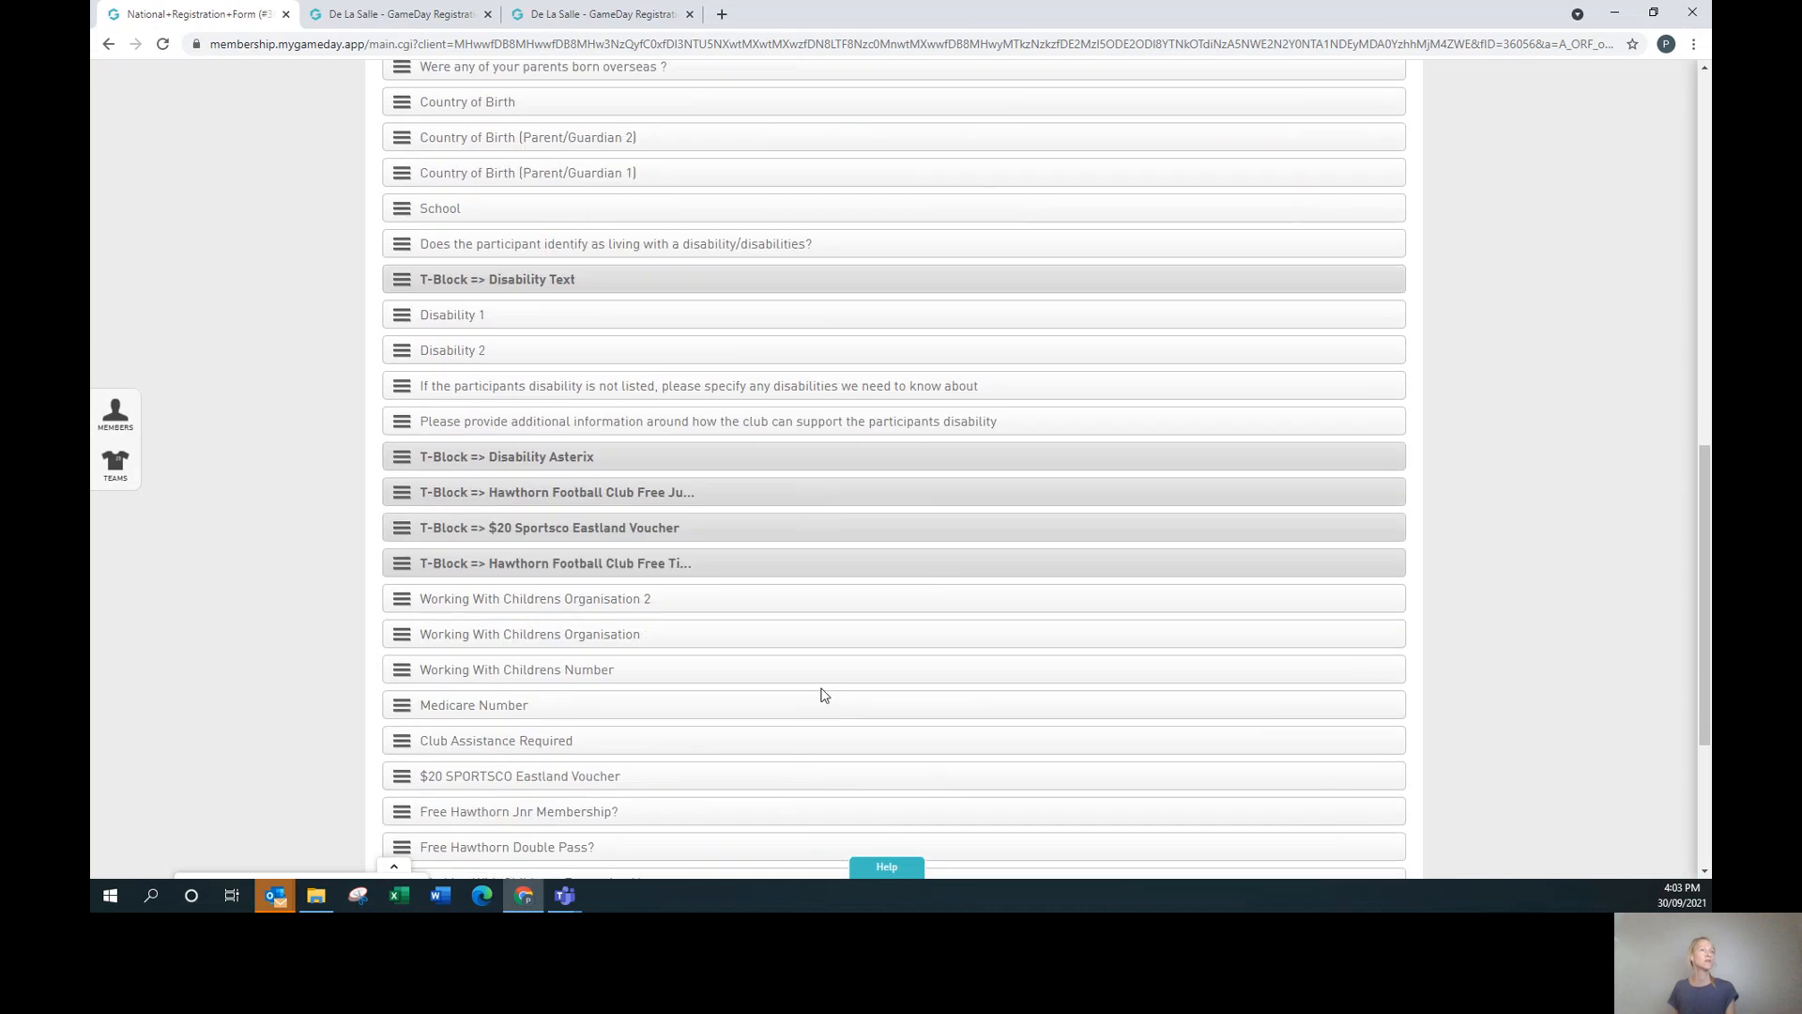
scroll(821, 688, "down", 2)
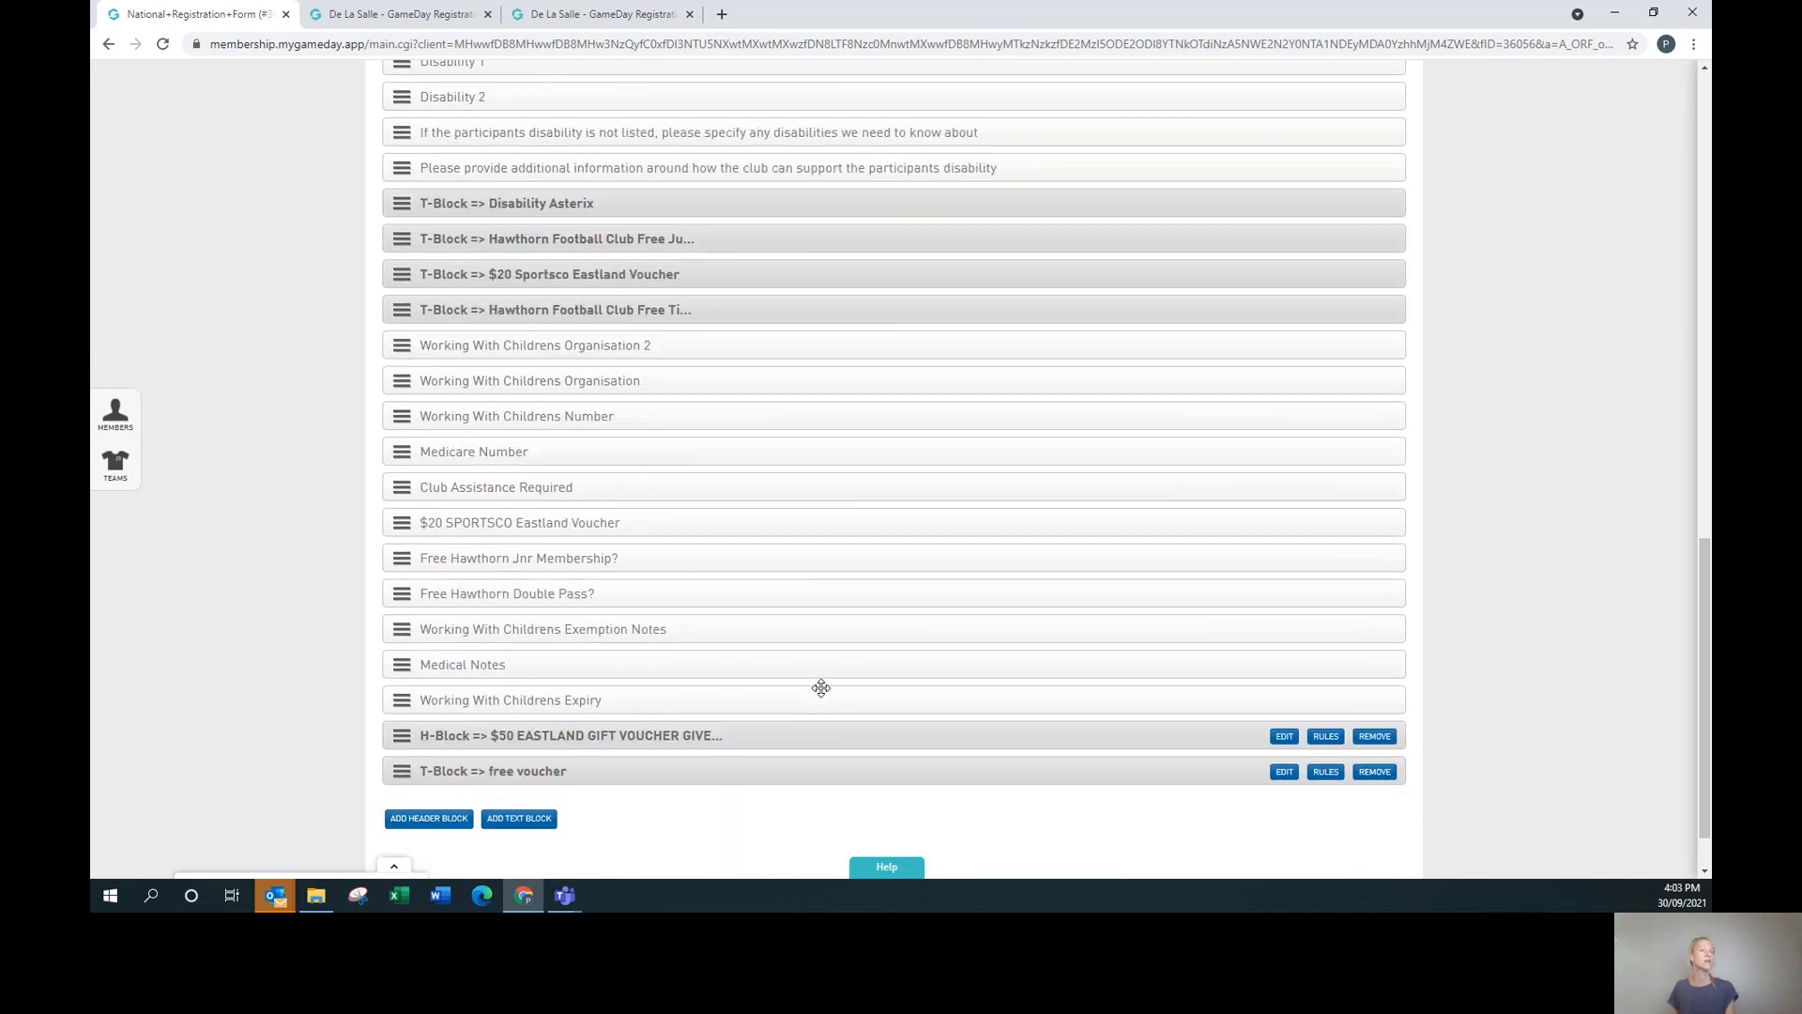
scroll(821, 688, "down", 1)
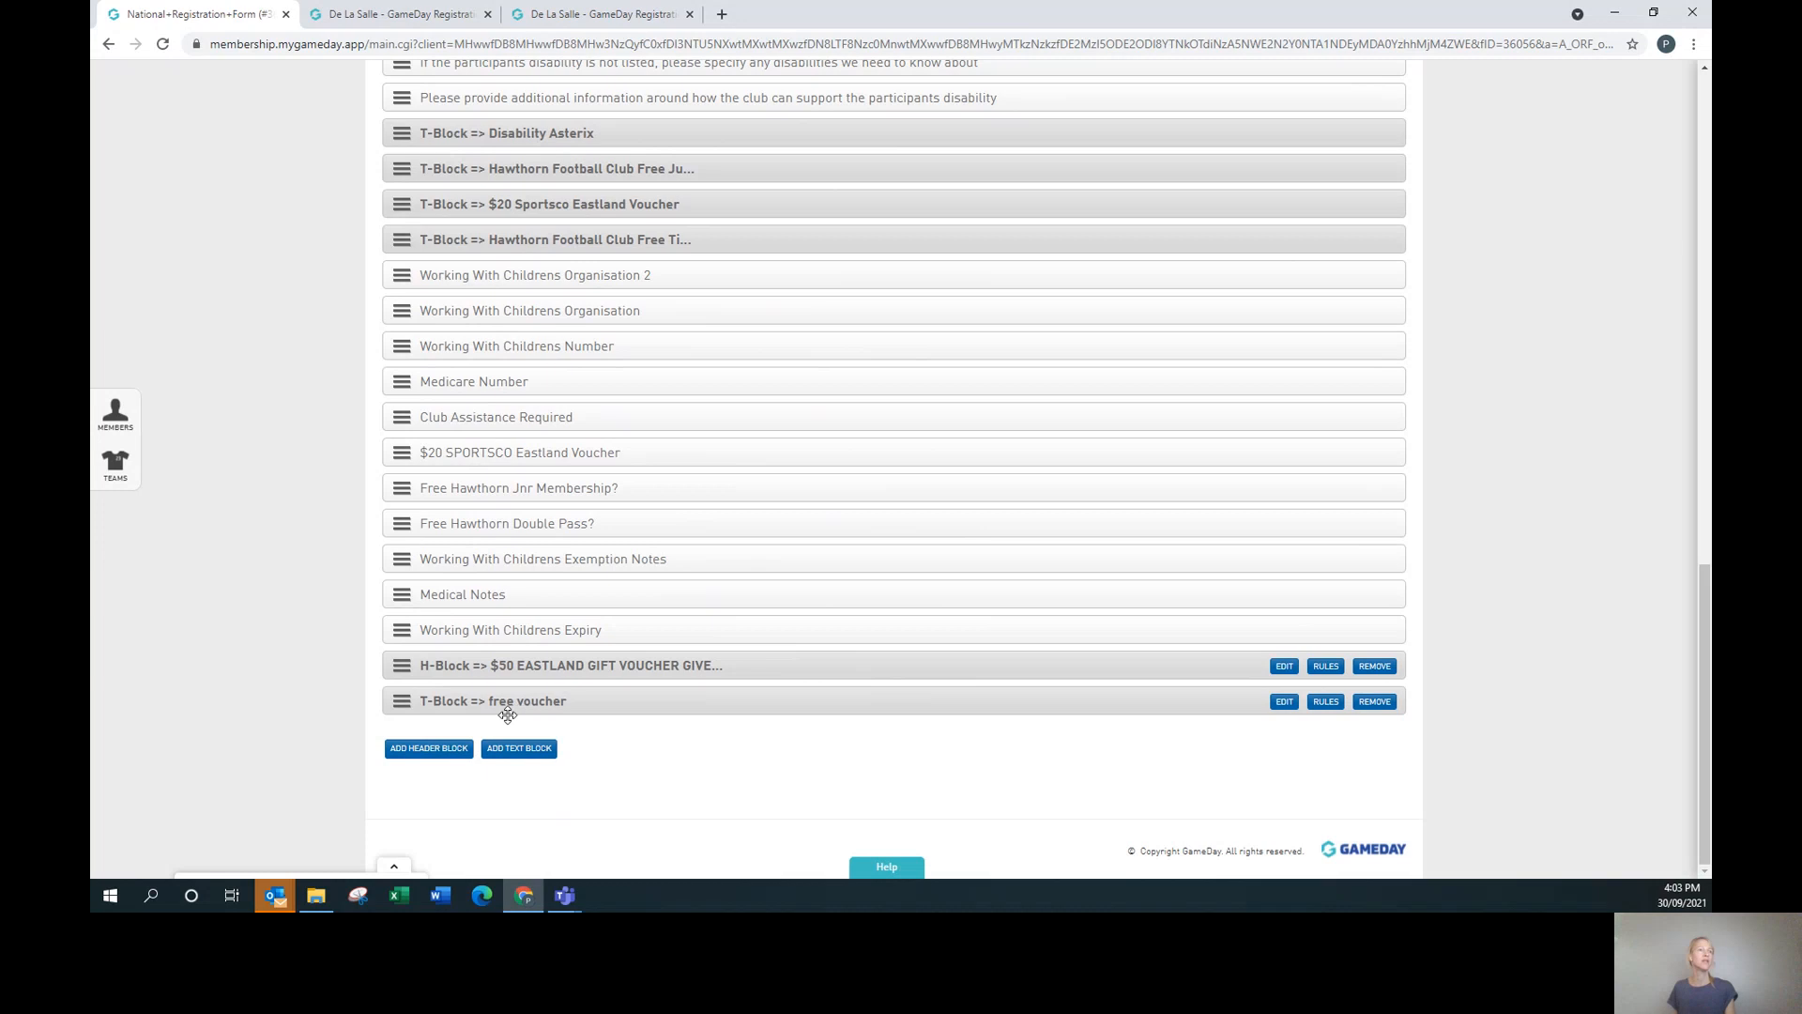
left_click_drag(440, 705, 530, 703)
left_click(1285, 668)
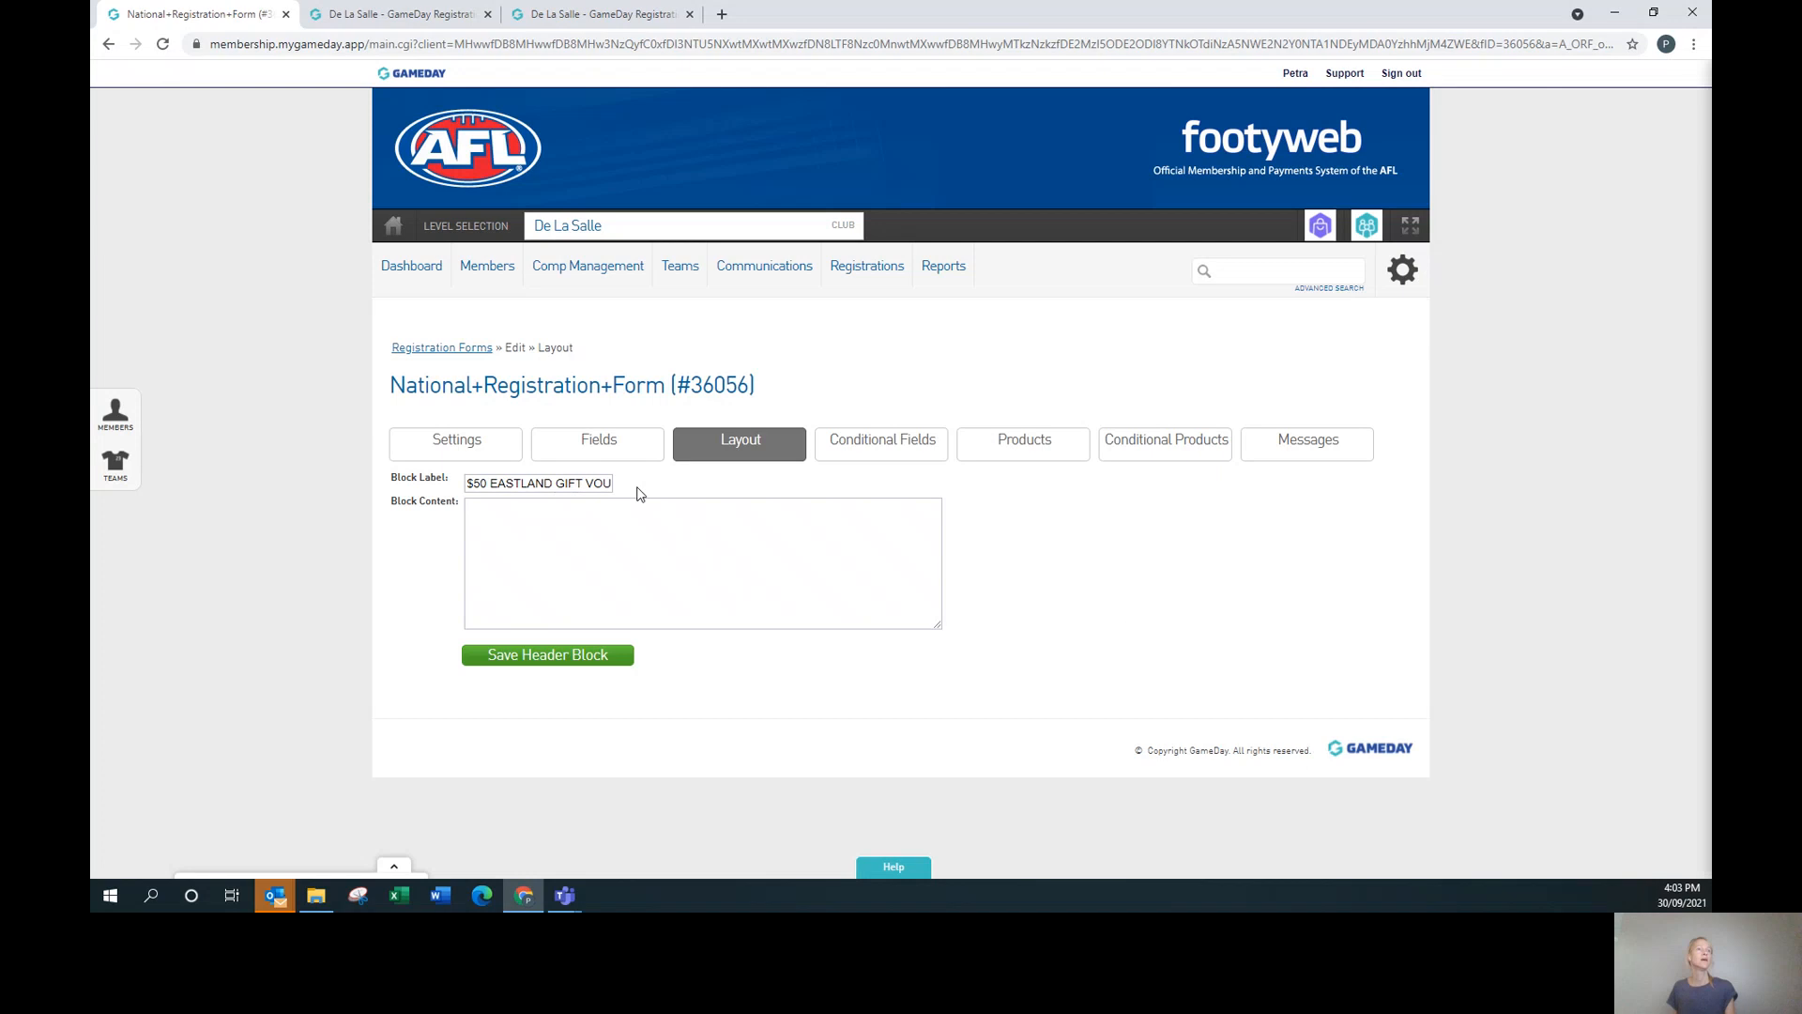
left_click(526, 666)
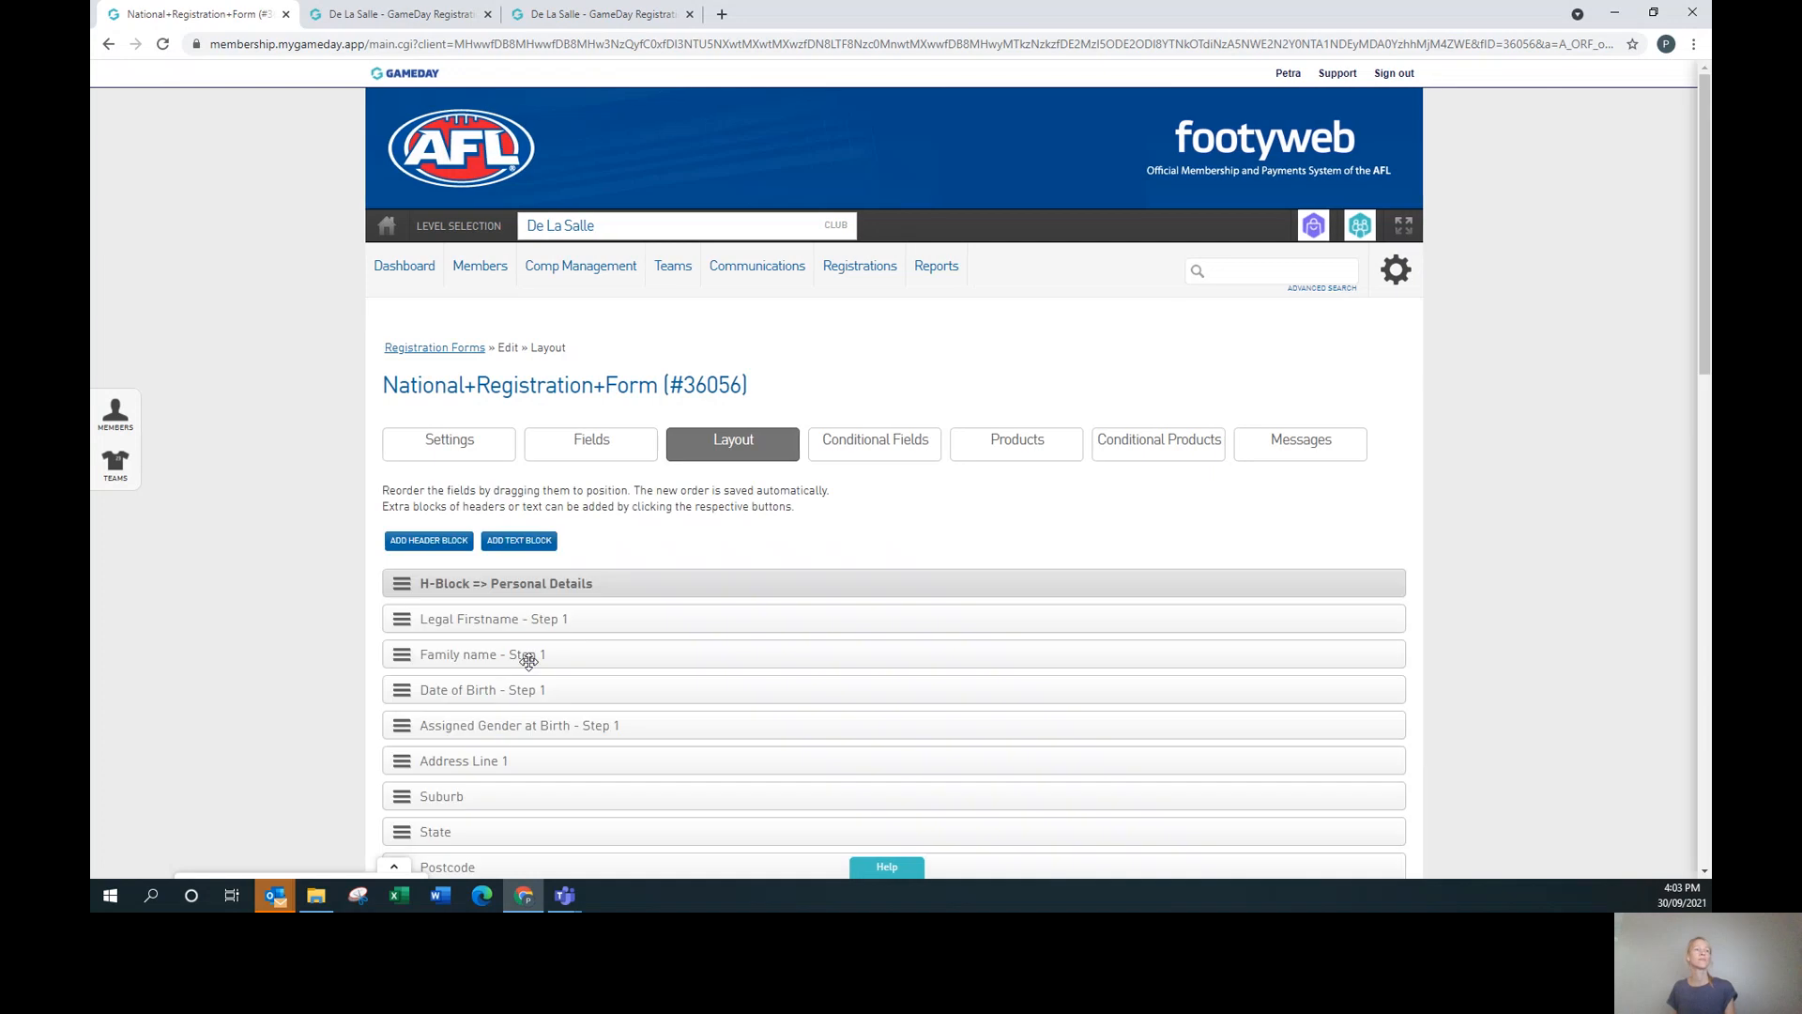
scroll(841, 611, "down", 12)
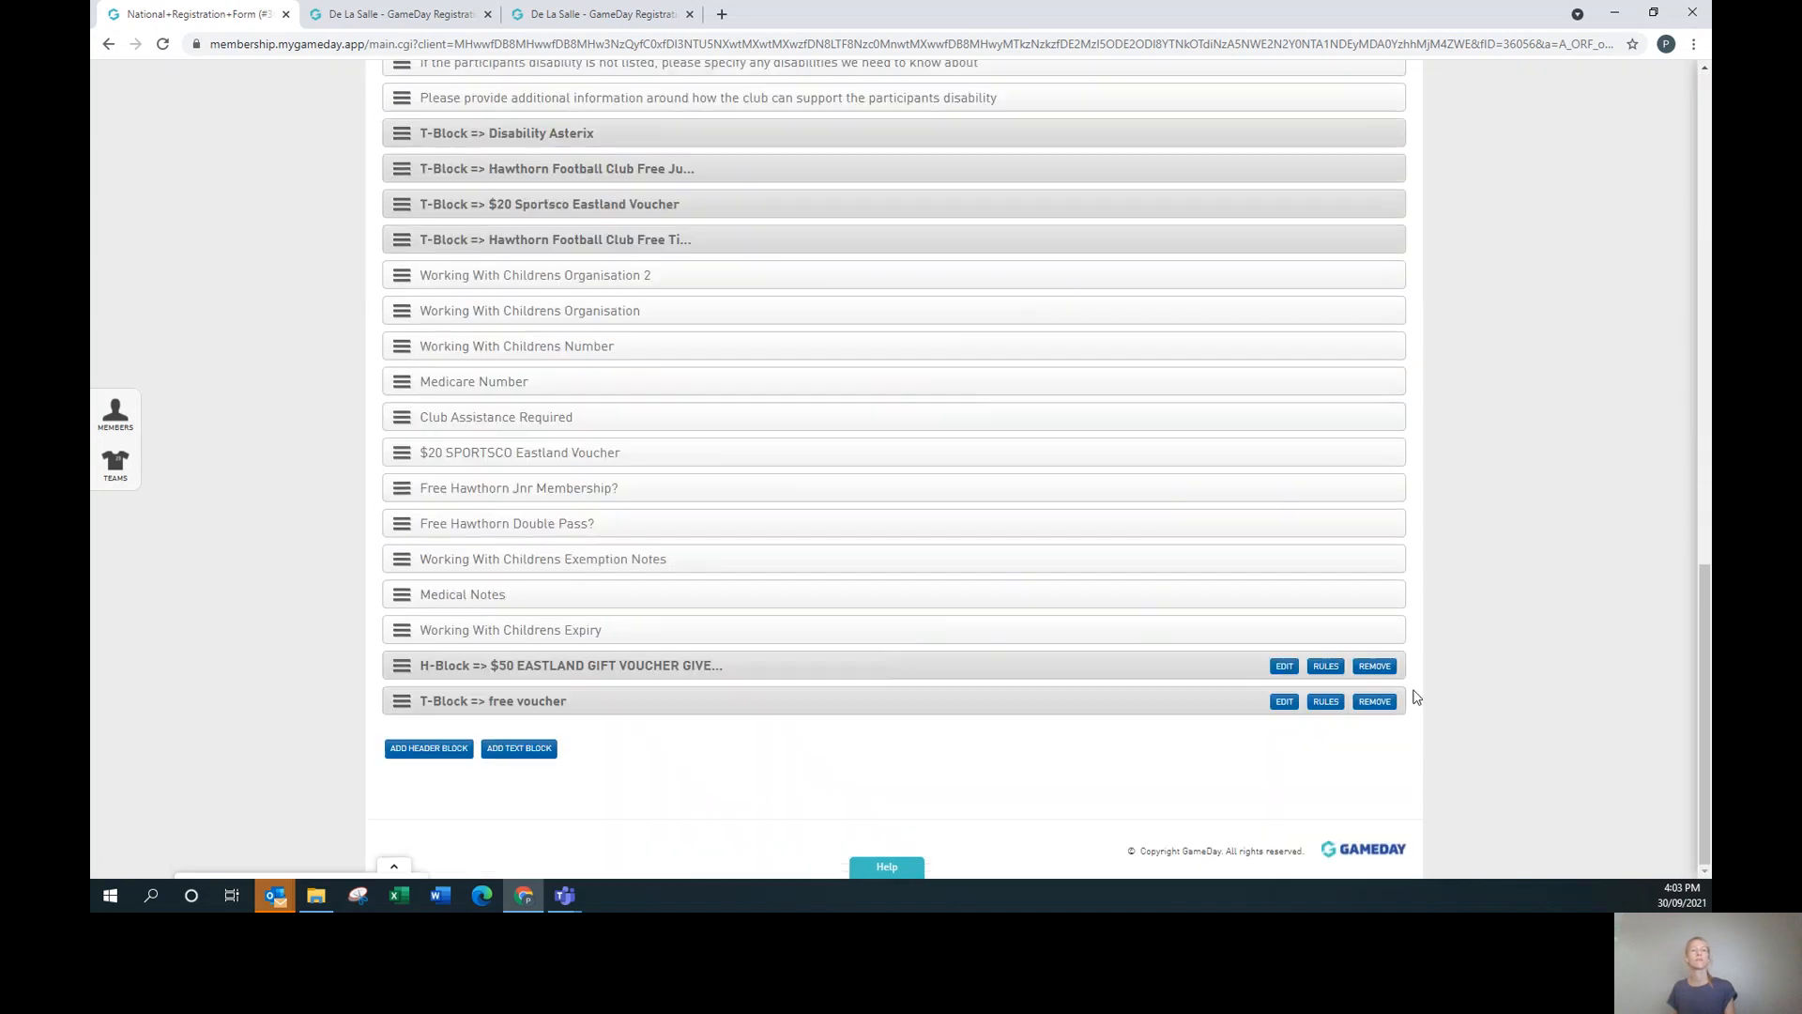
Set the voucher header block's rules to Registering as Volunteer instead of Player.
left_click(1321, 668)
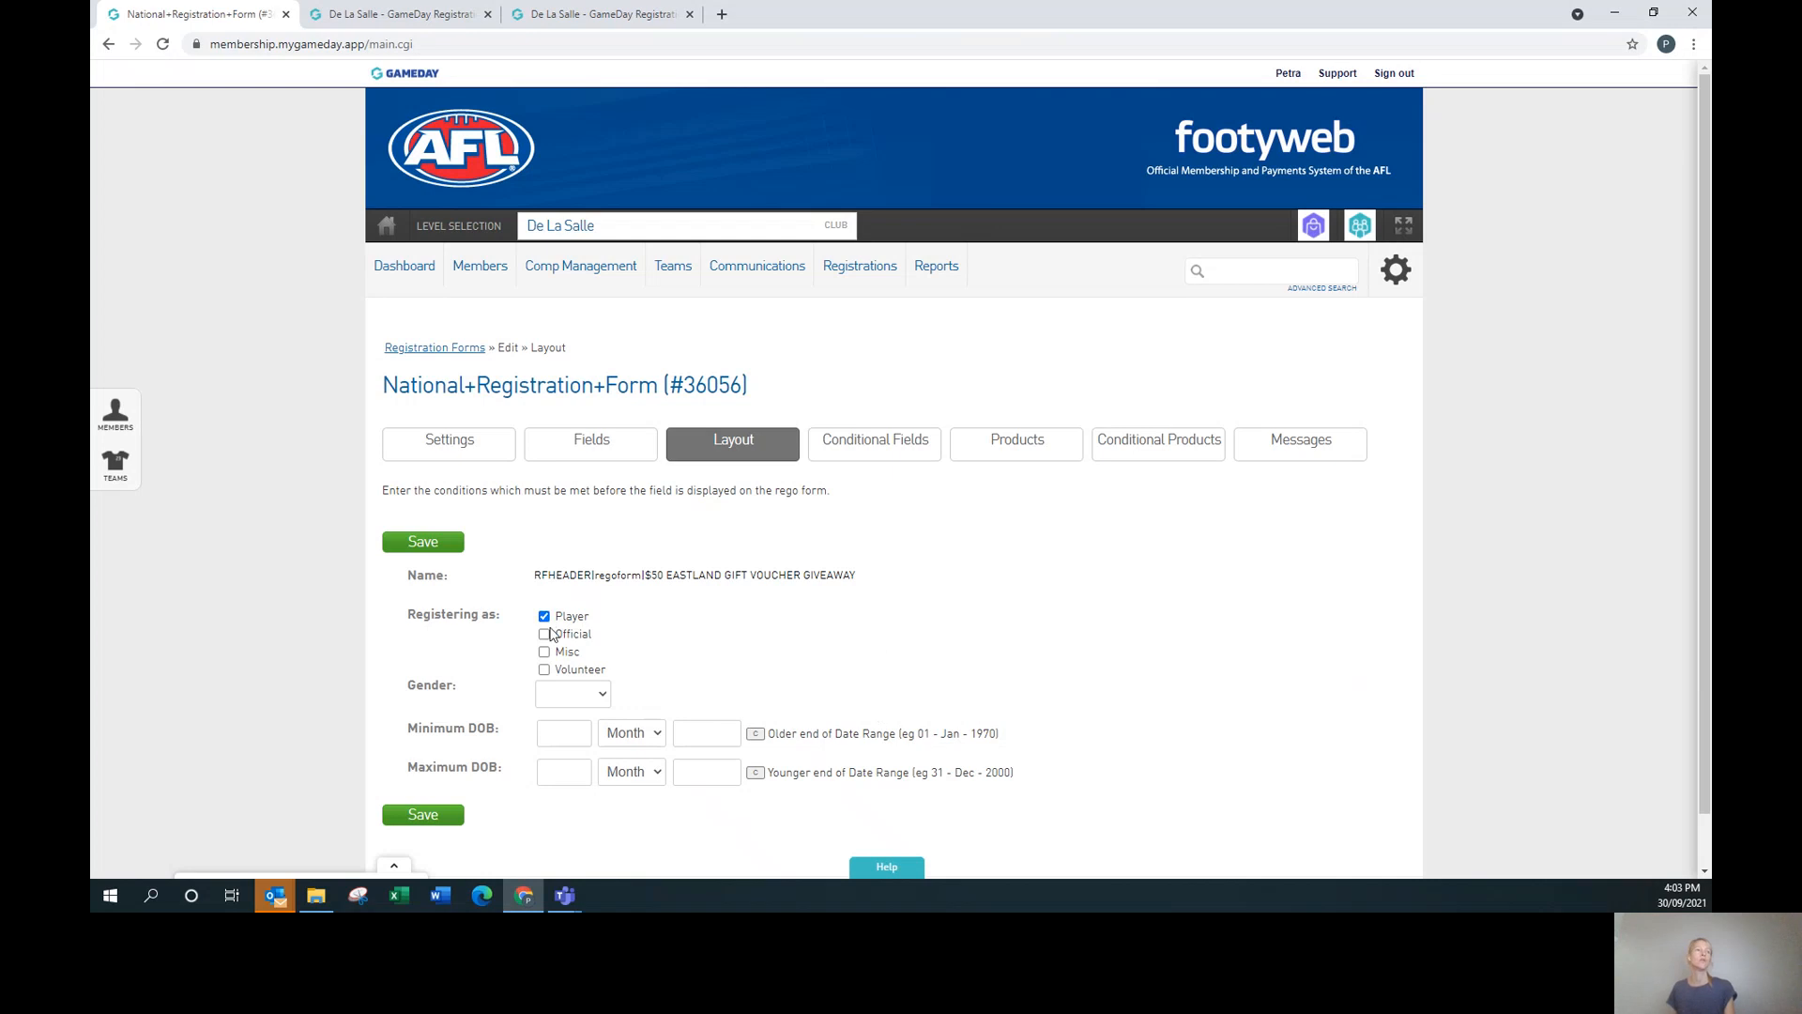
left_click(544, 669)
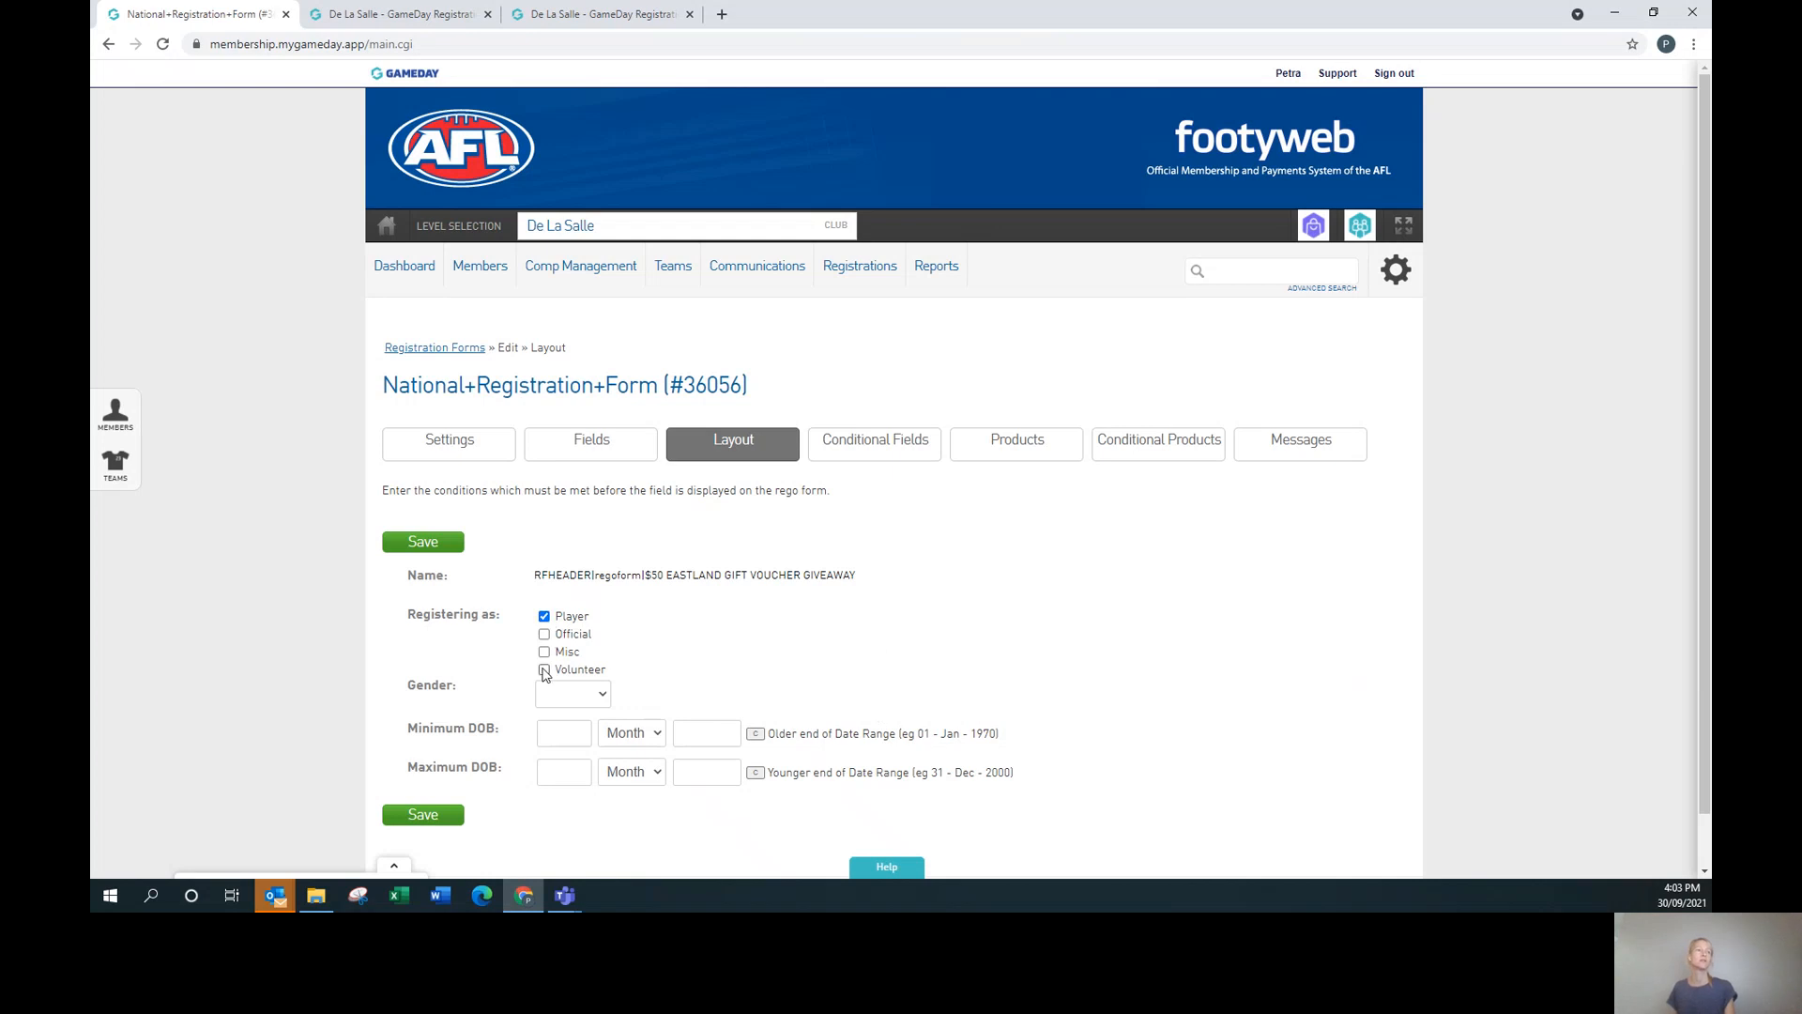
left_click(543, 616)
Reopen the National+Registration+Form for editing on its Layout tab.
left_click(470, 349)
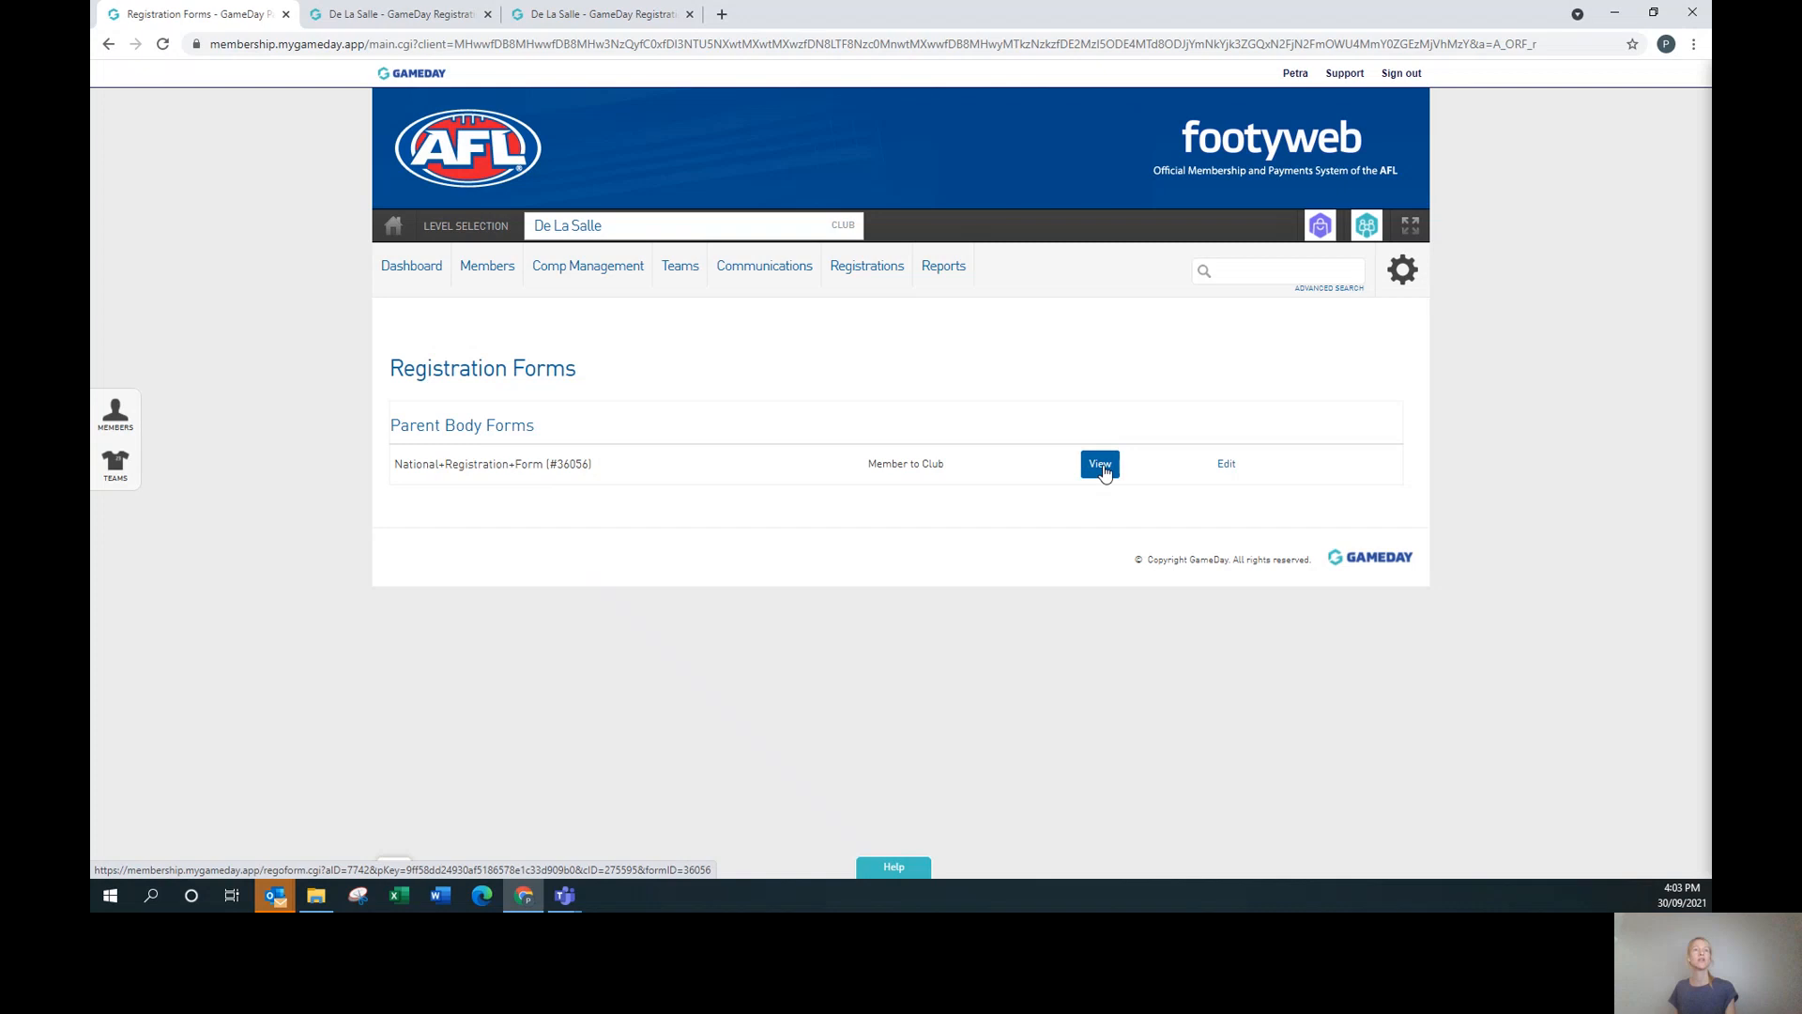
left_click(1230, 467)
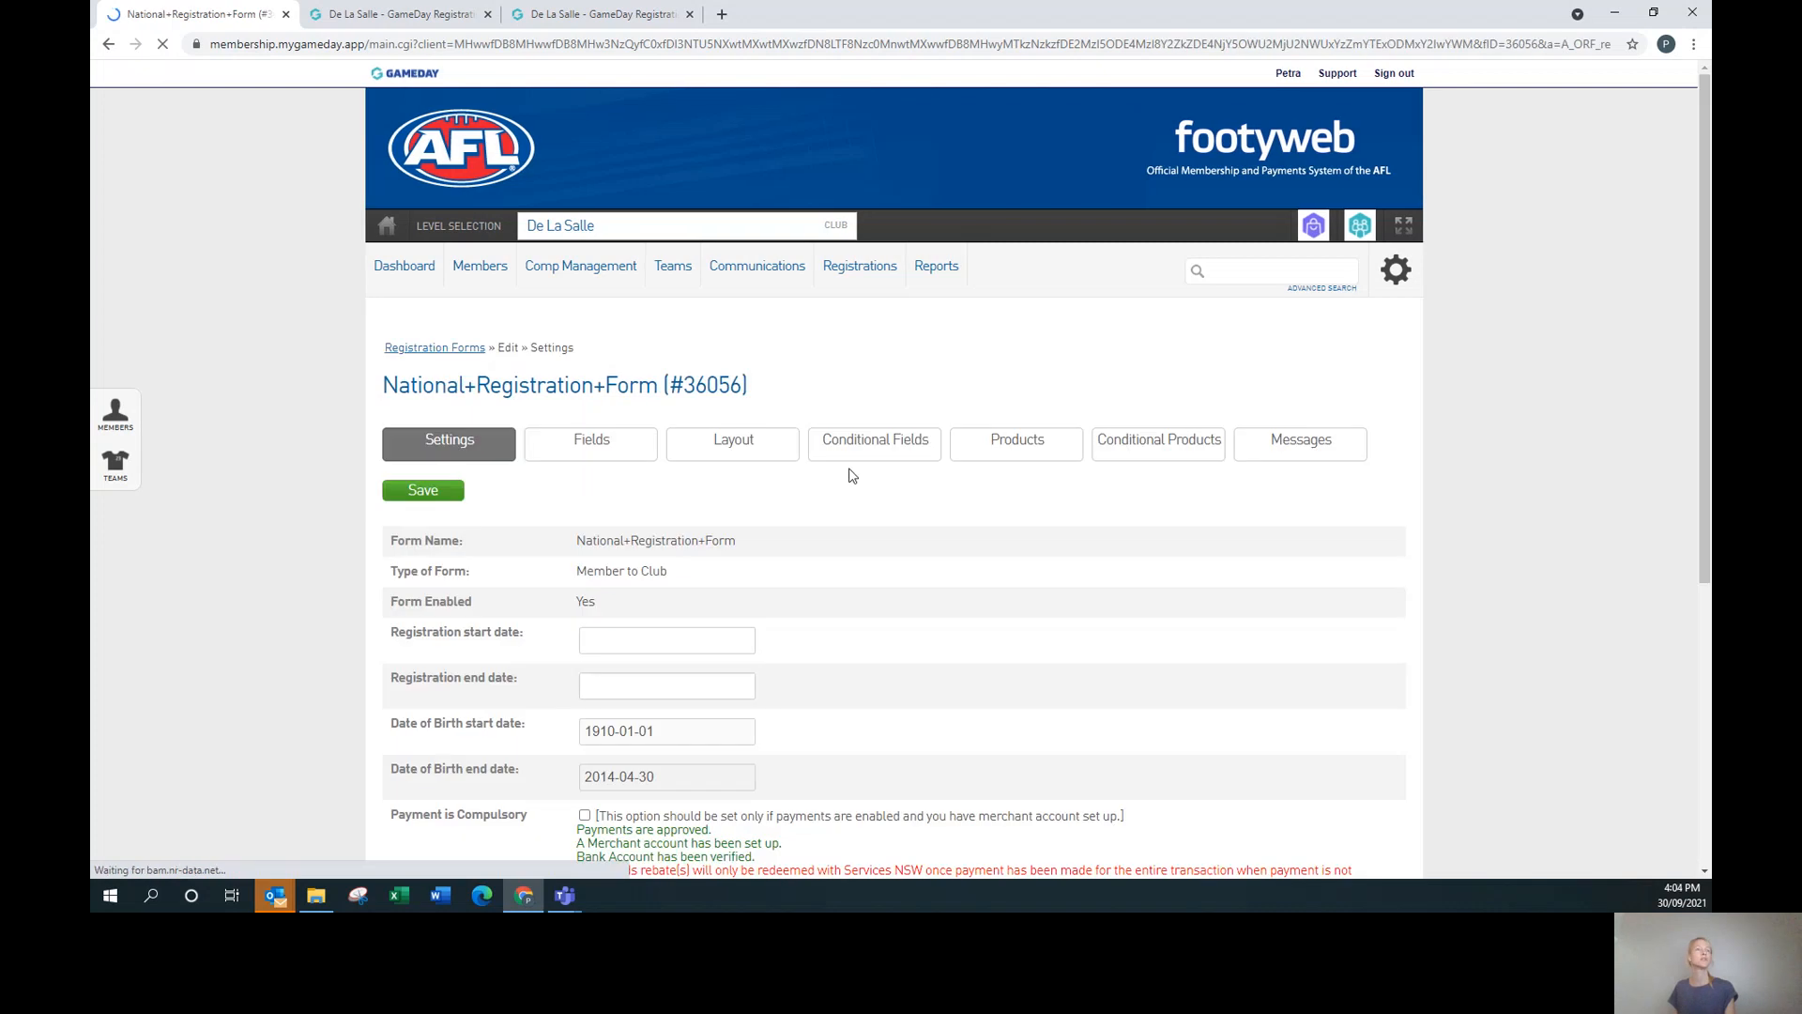
left_click(740, 453)
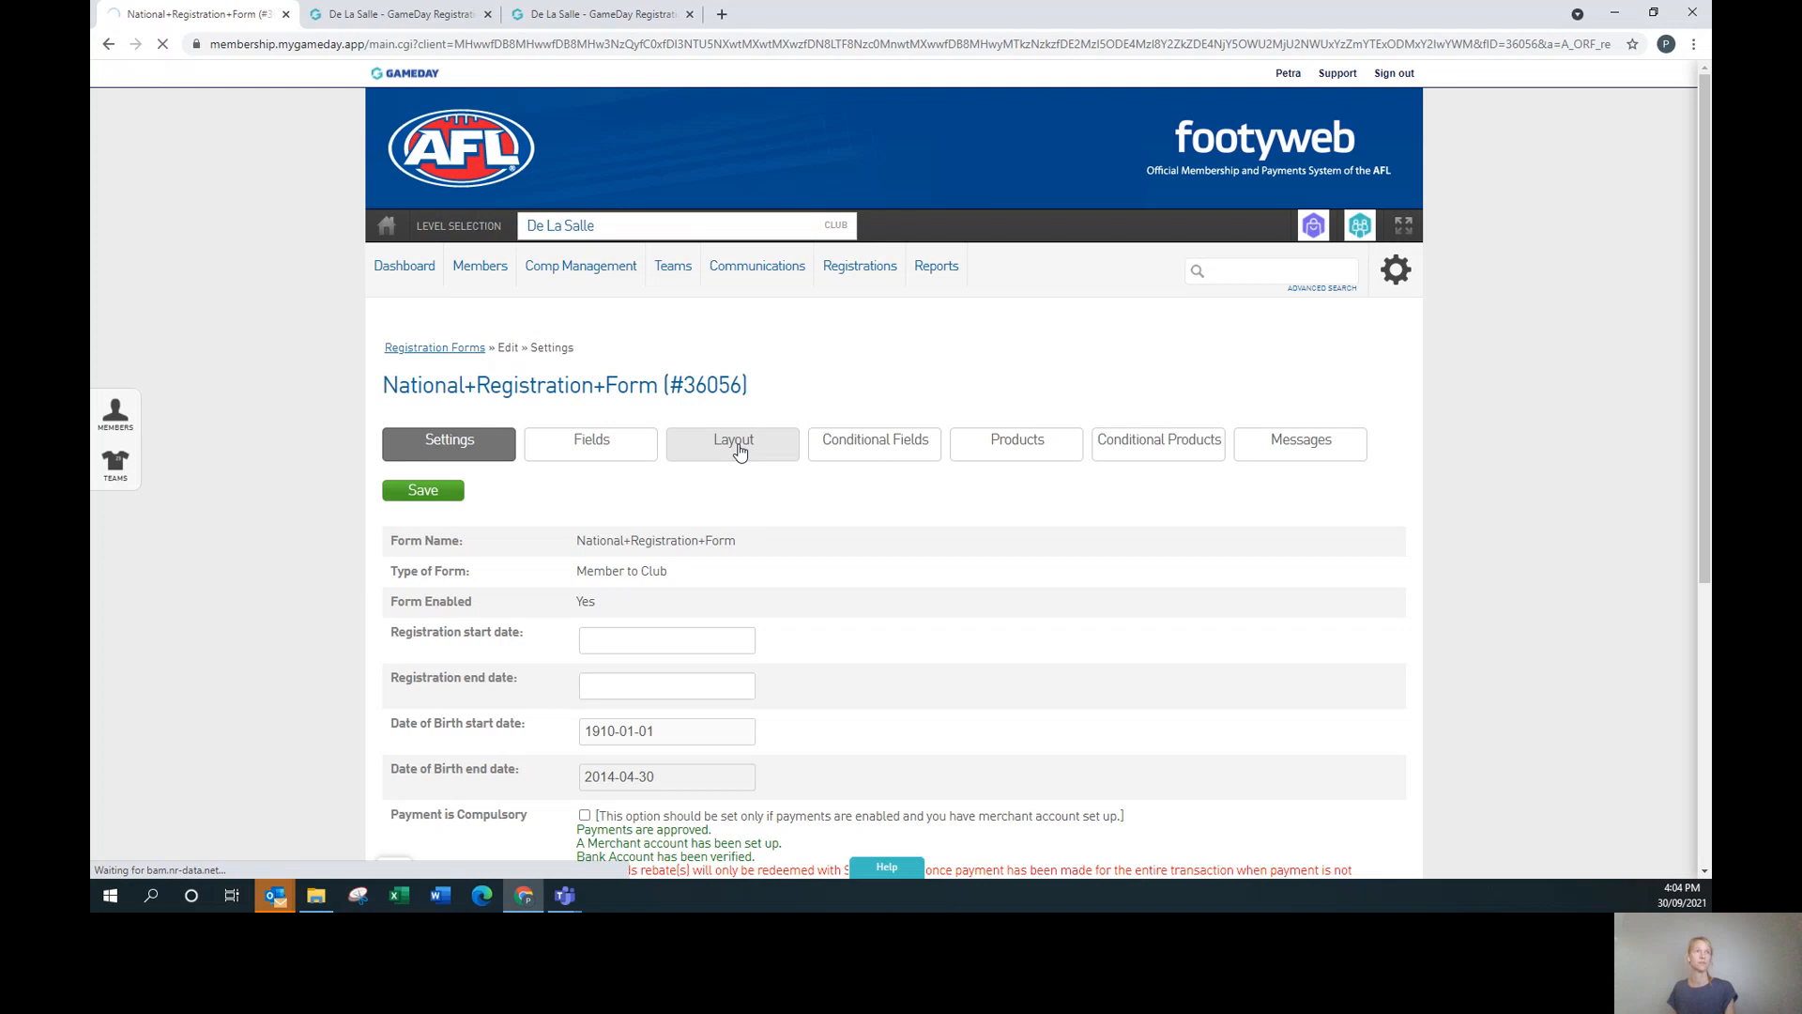
scroll(834, 651, "down", 15)
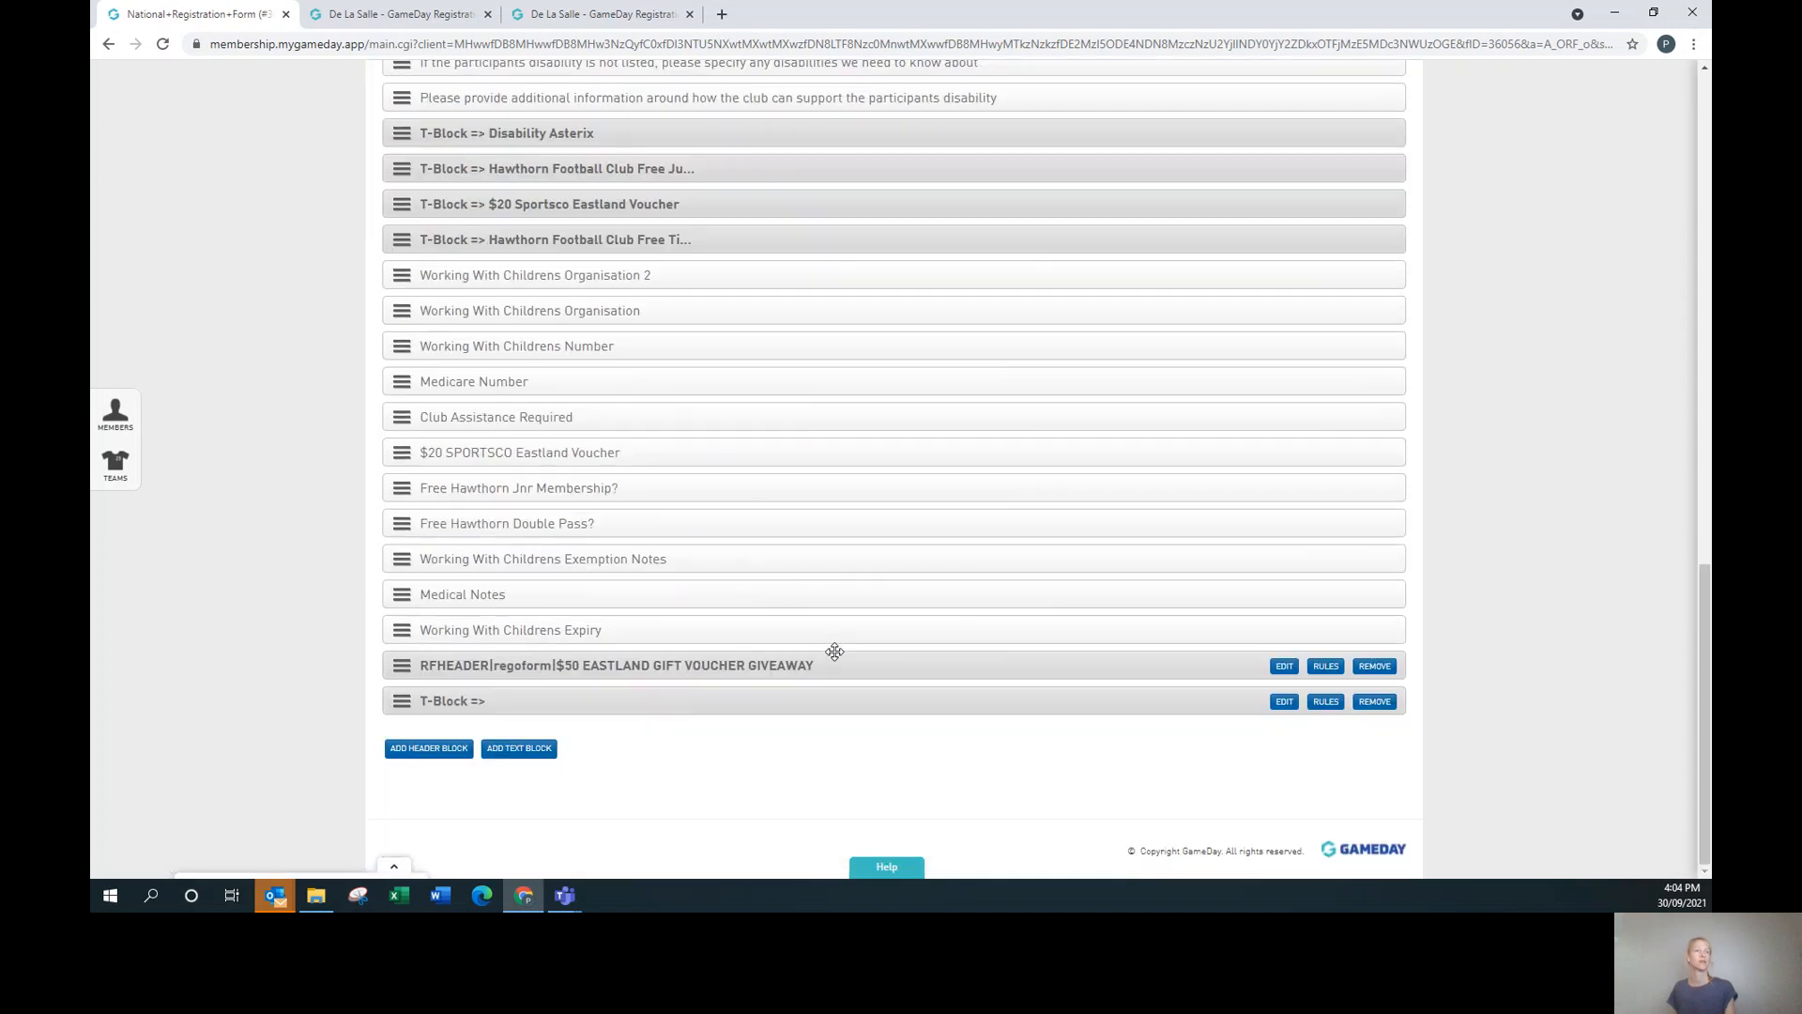
Remove the voucher header block and the 'free voucher' text block, confirming each.
left_click(1376, 668)
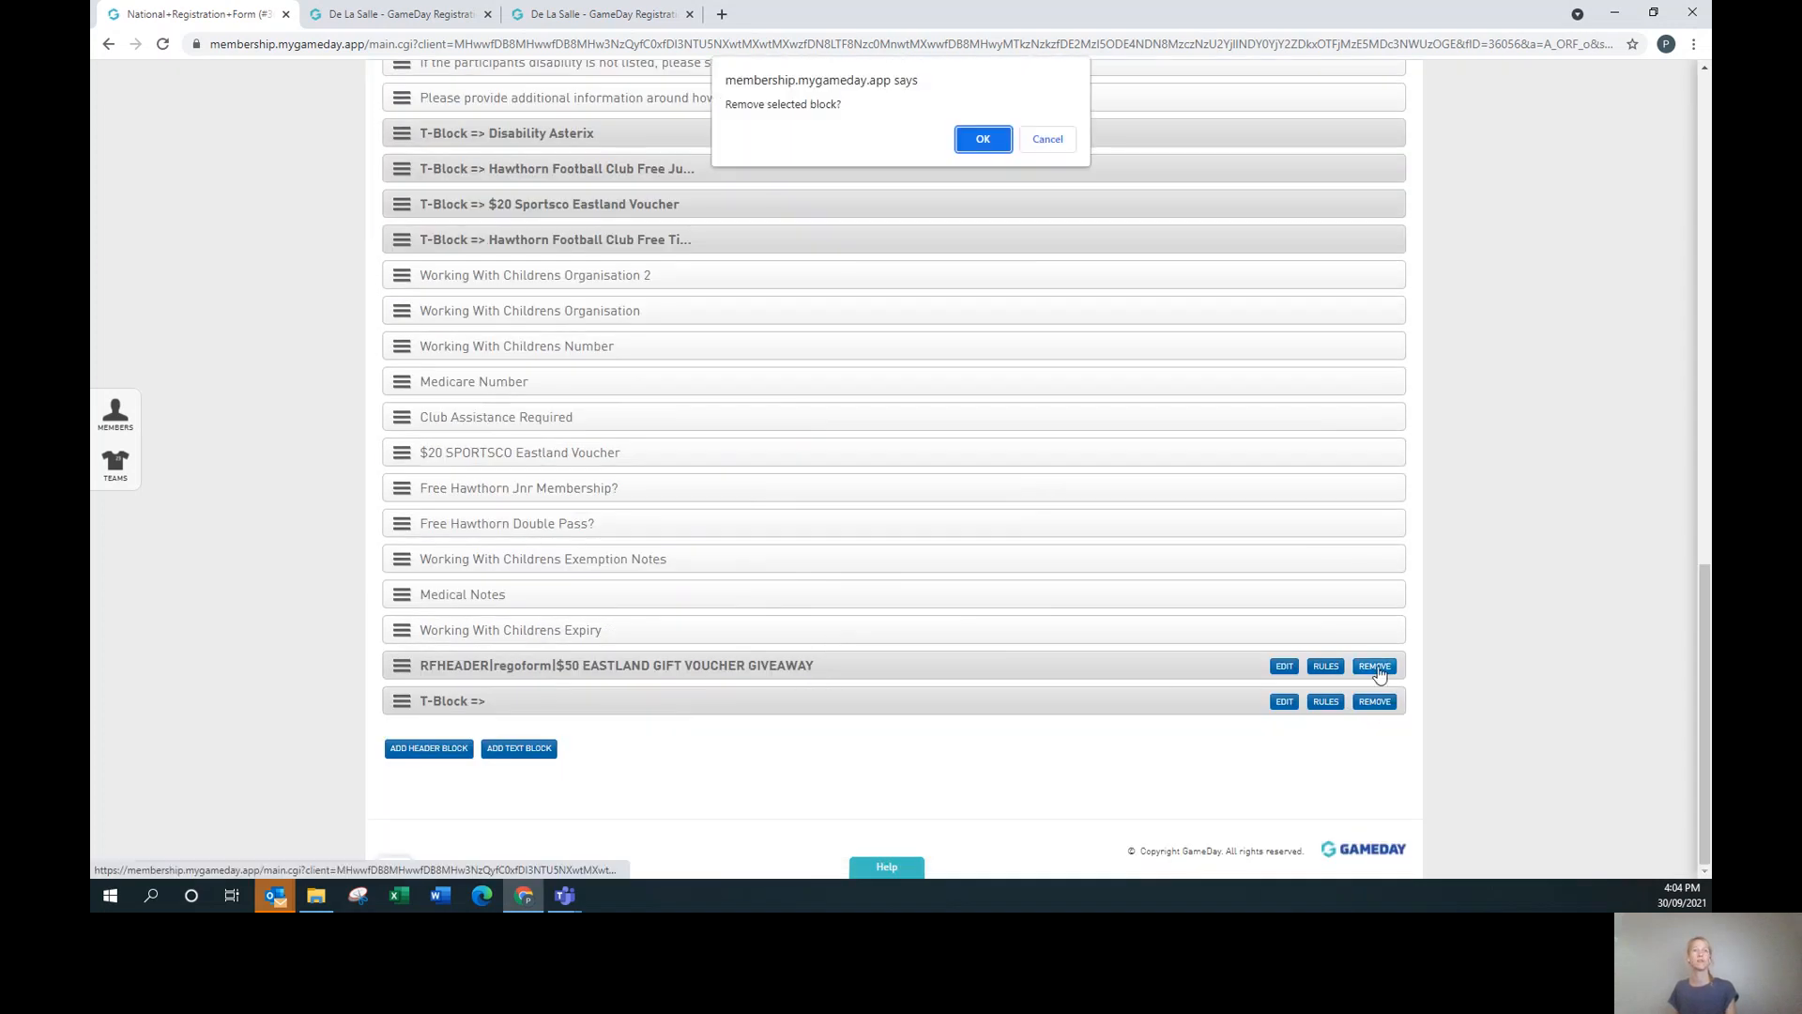
left_click(992, 139)
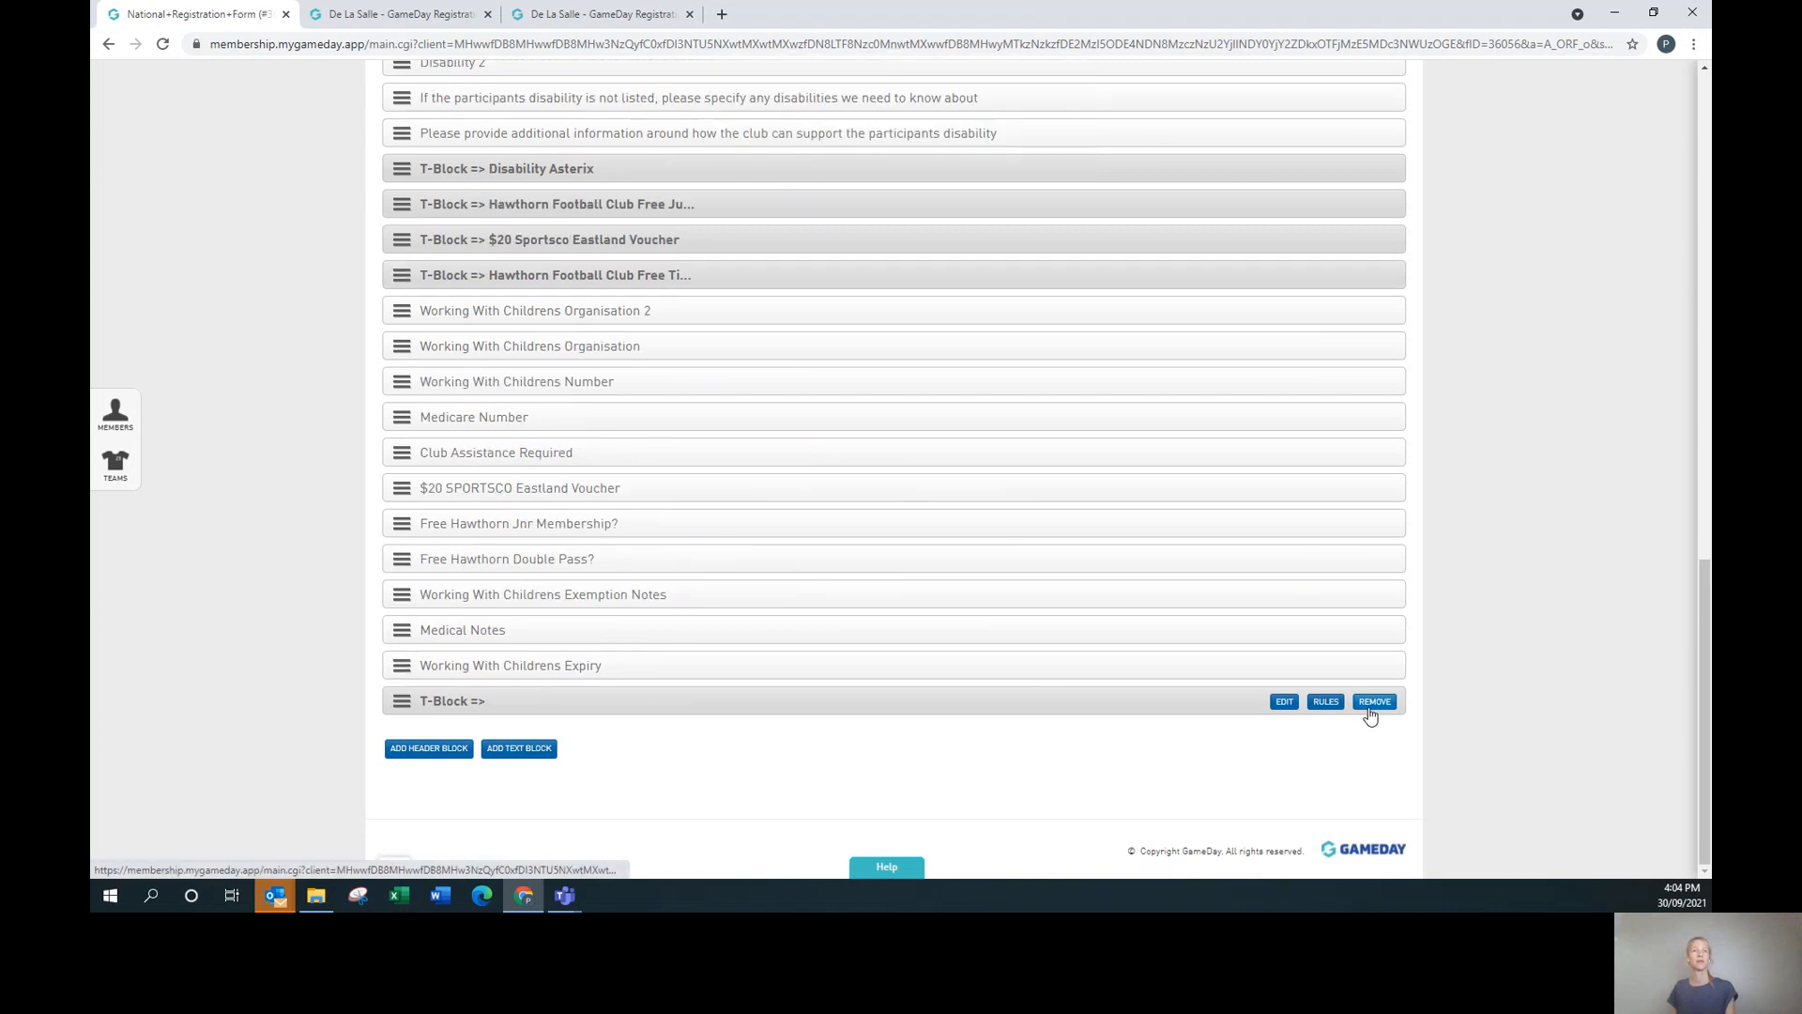
left_click(1372, 703)
left_click(976, 141)
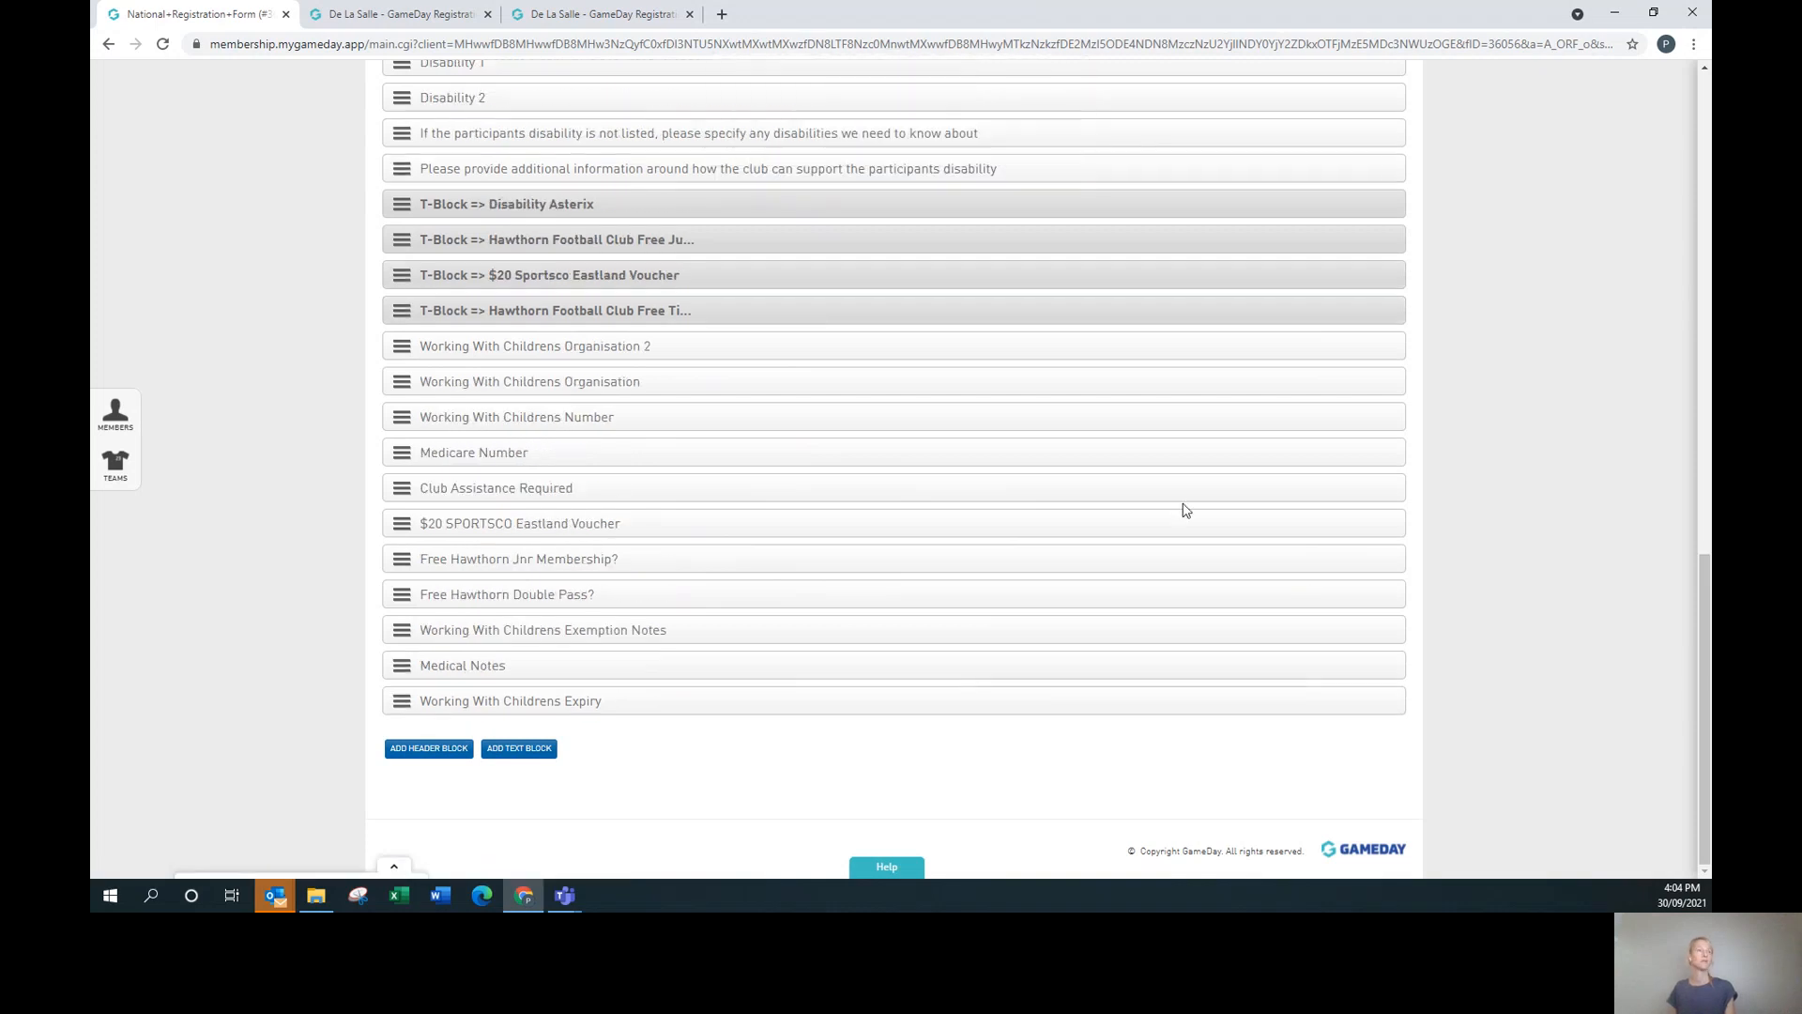
scroll(1110, 588, "up", 1)
scroll(1110, 588, "up", 4)
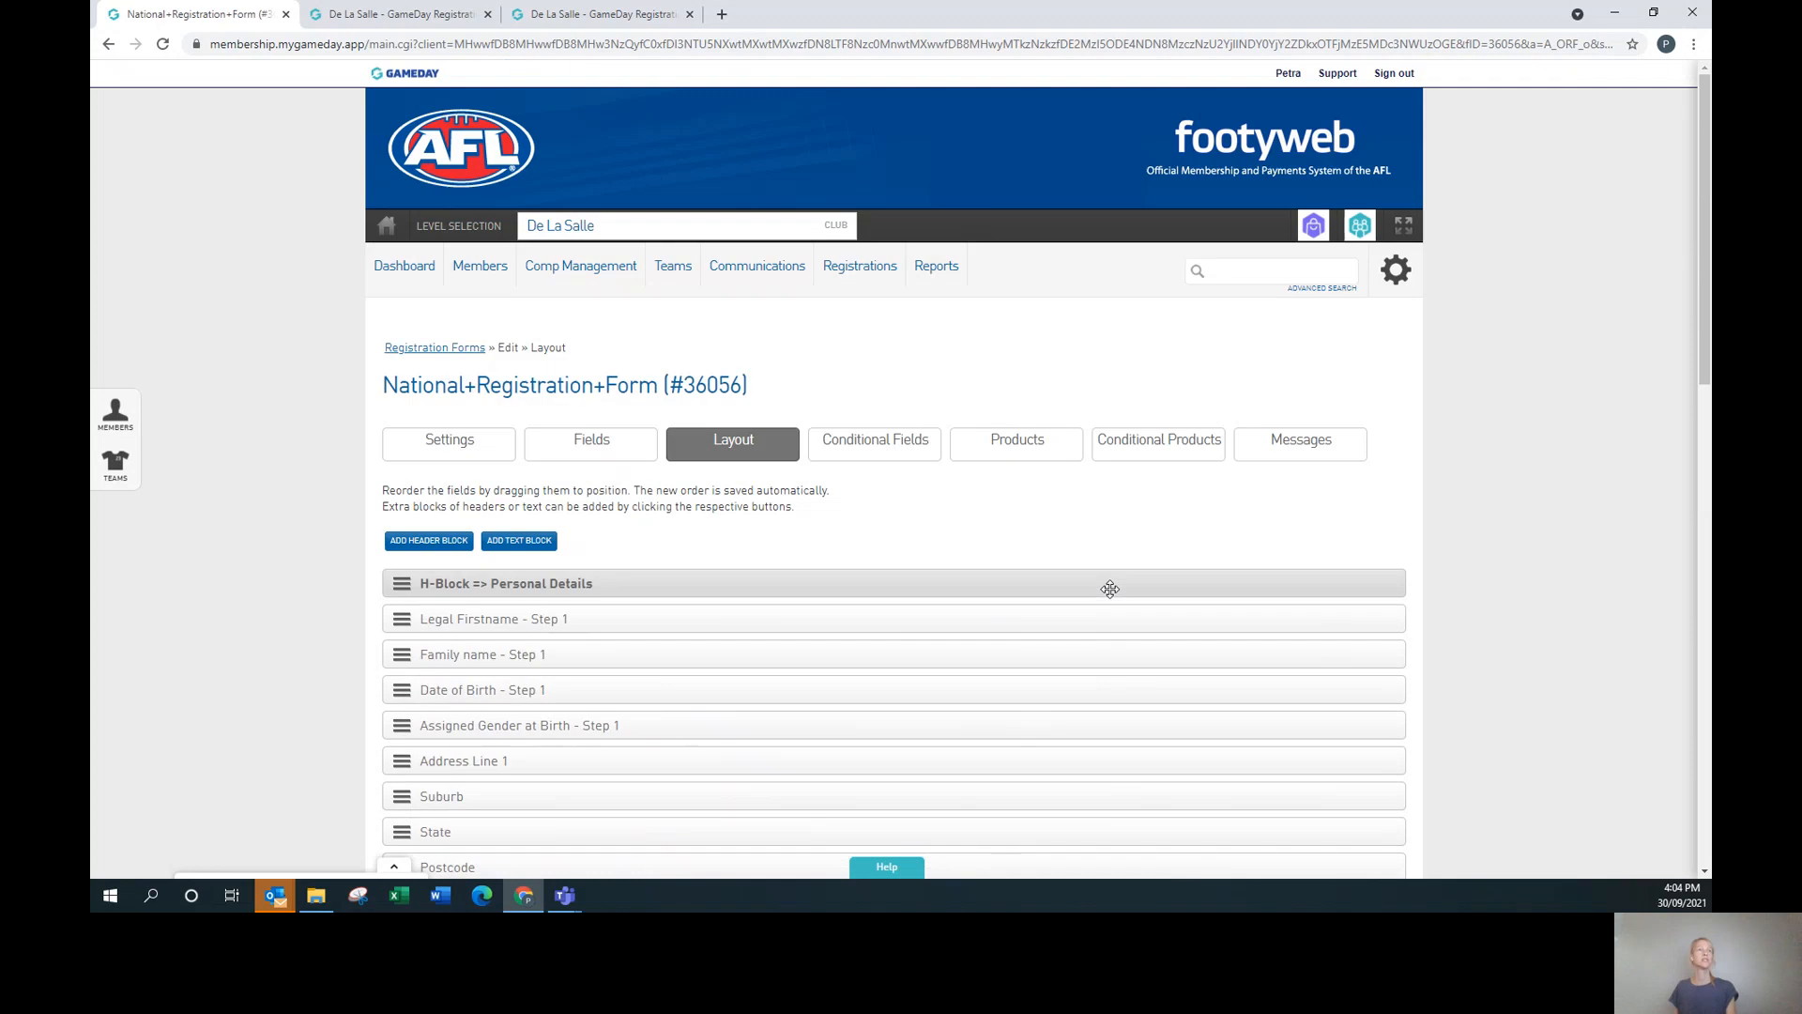
Switch the National+Registration+Form (#36056) editor to its Fields tab.
left_click(599, 442)
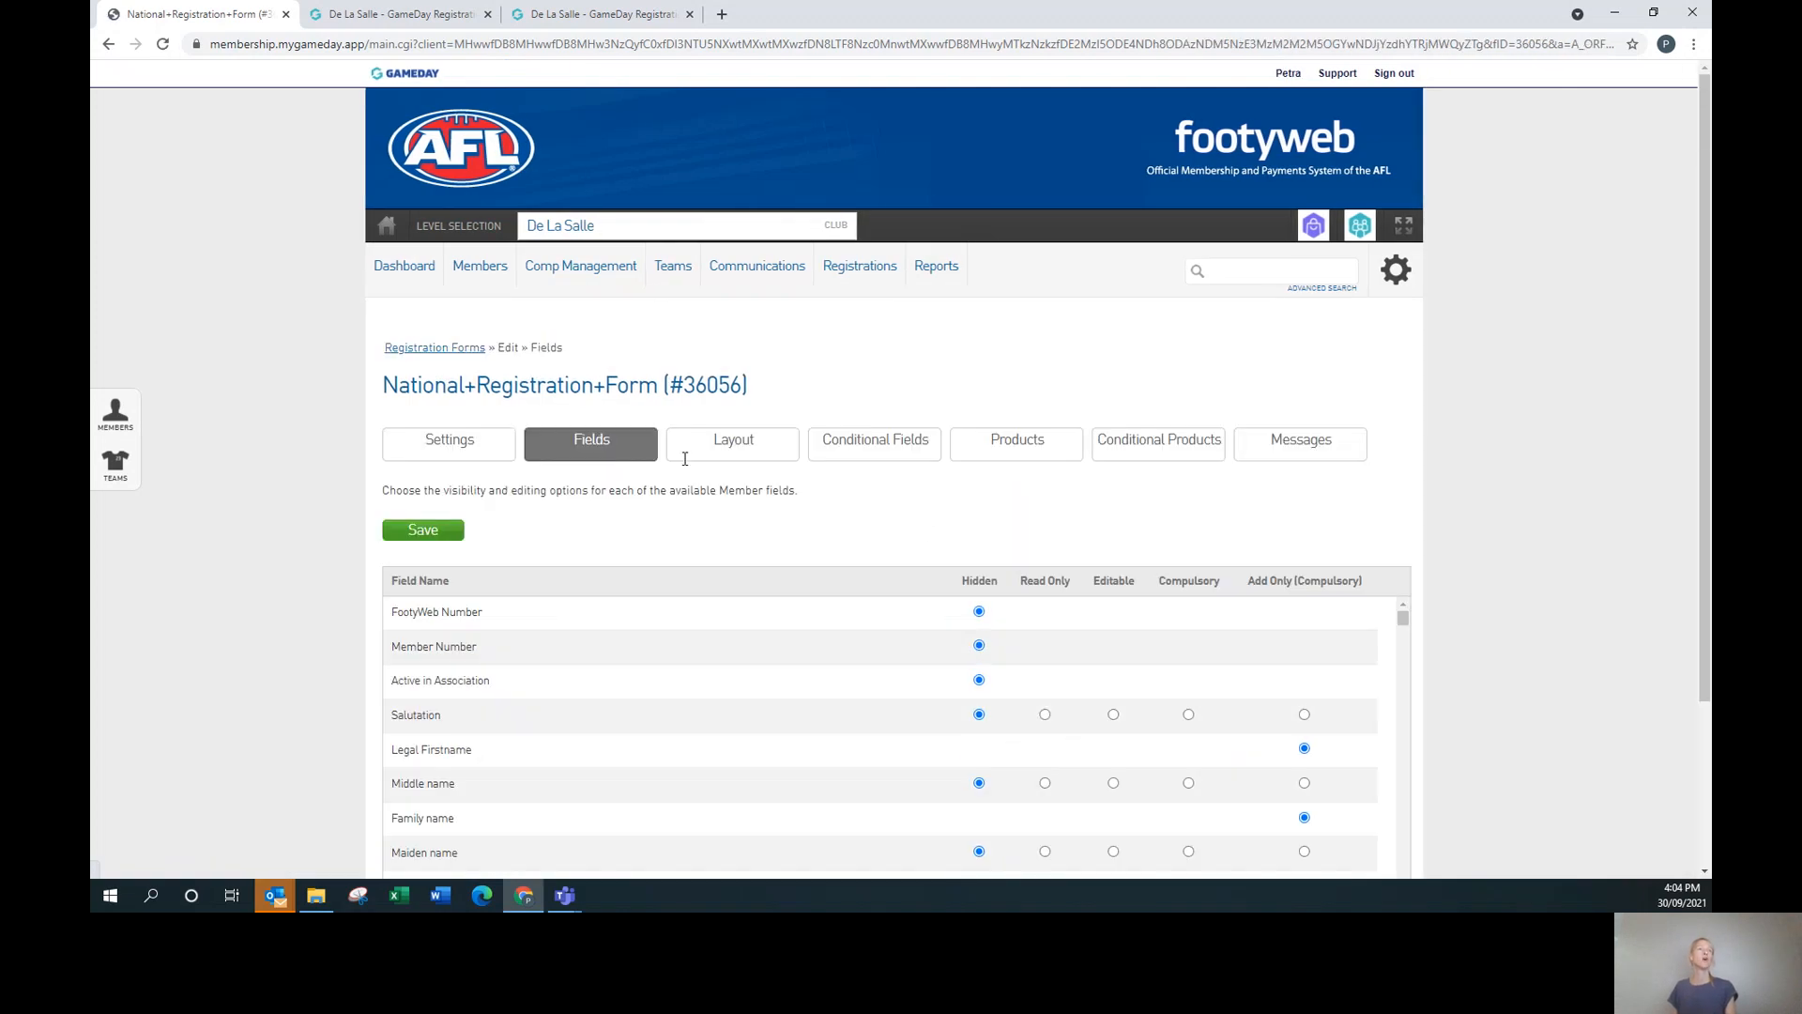